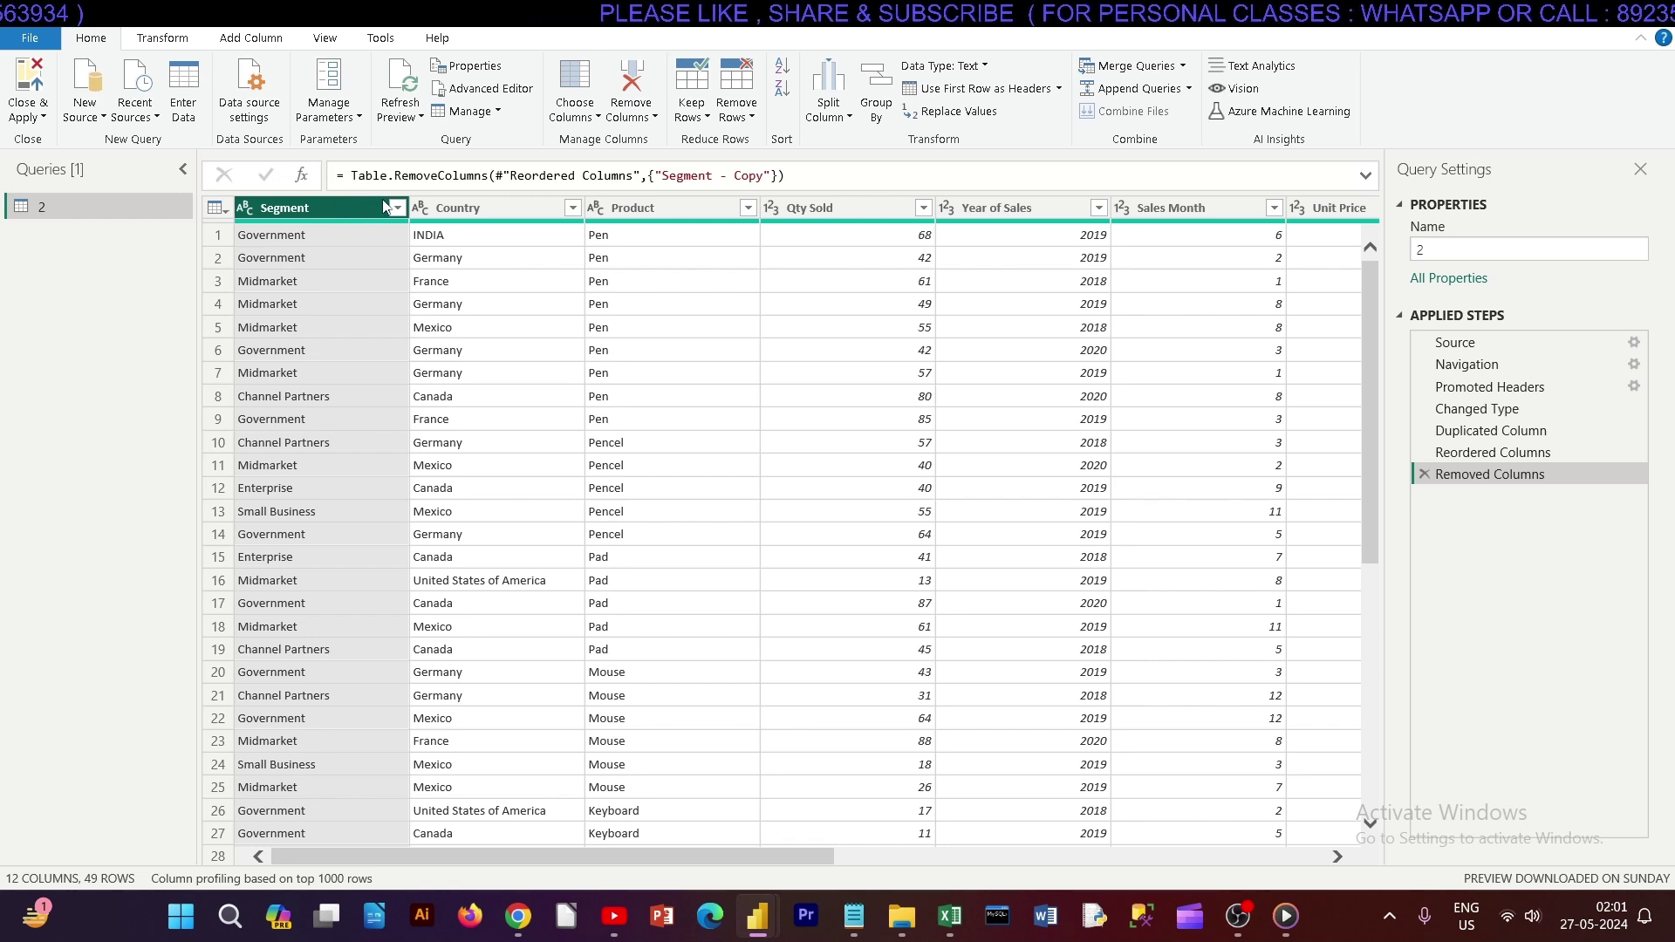
pyautogui.click(688, 119)
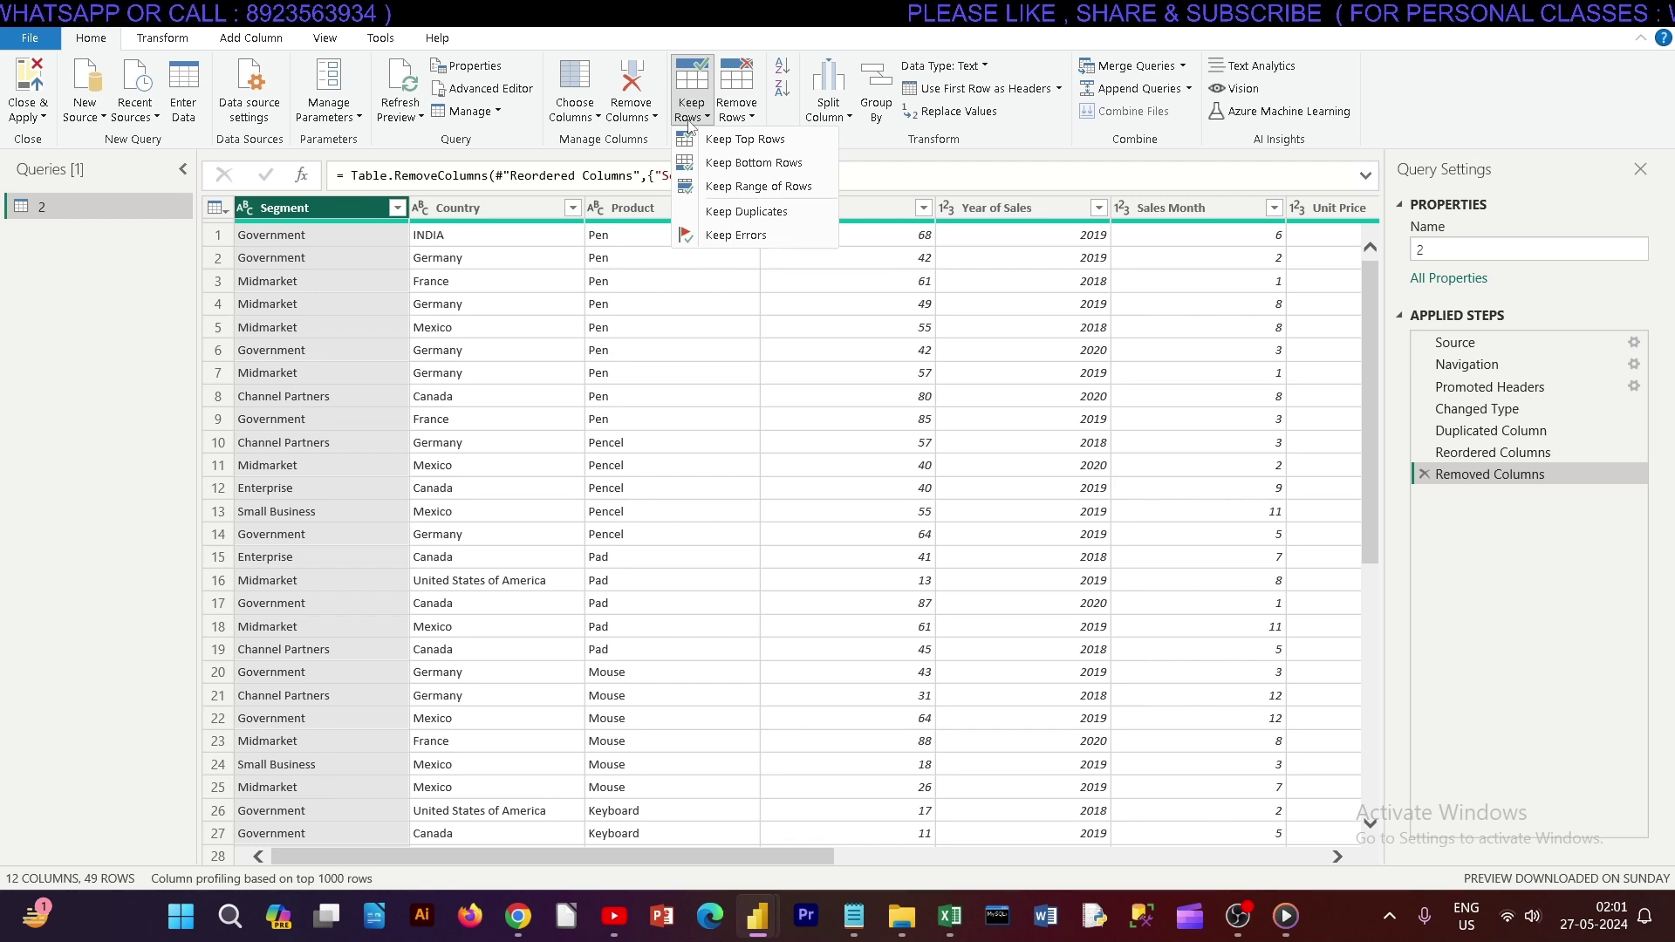
pyautogui.click(374, 206)
pyautogui.click(471, 216)
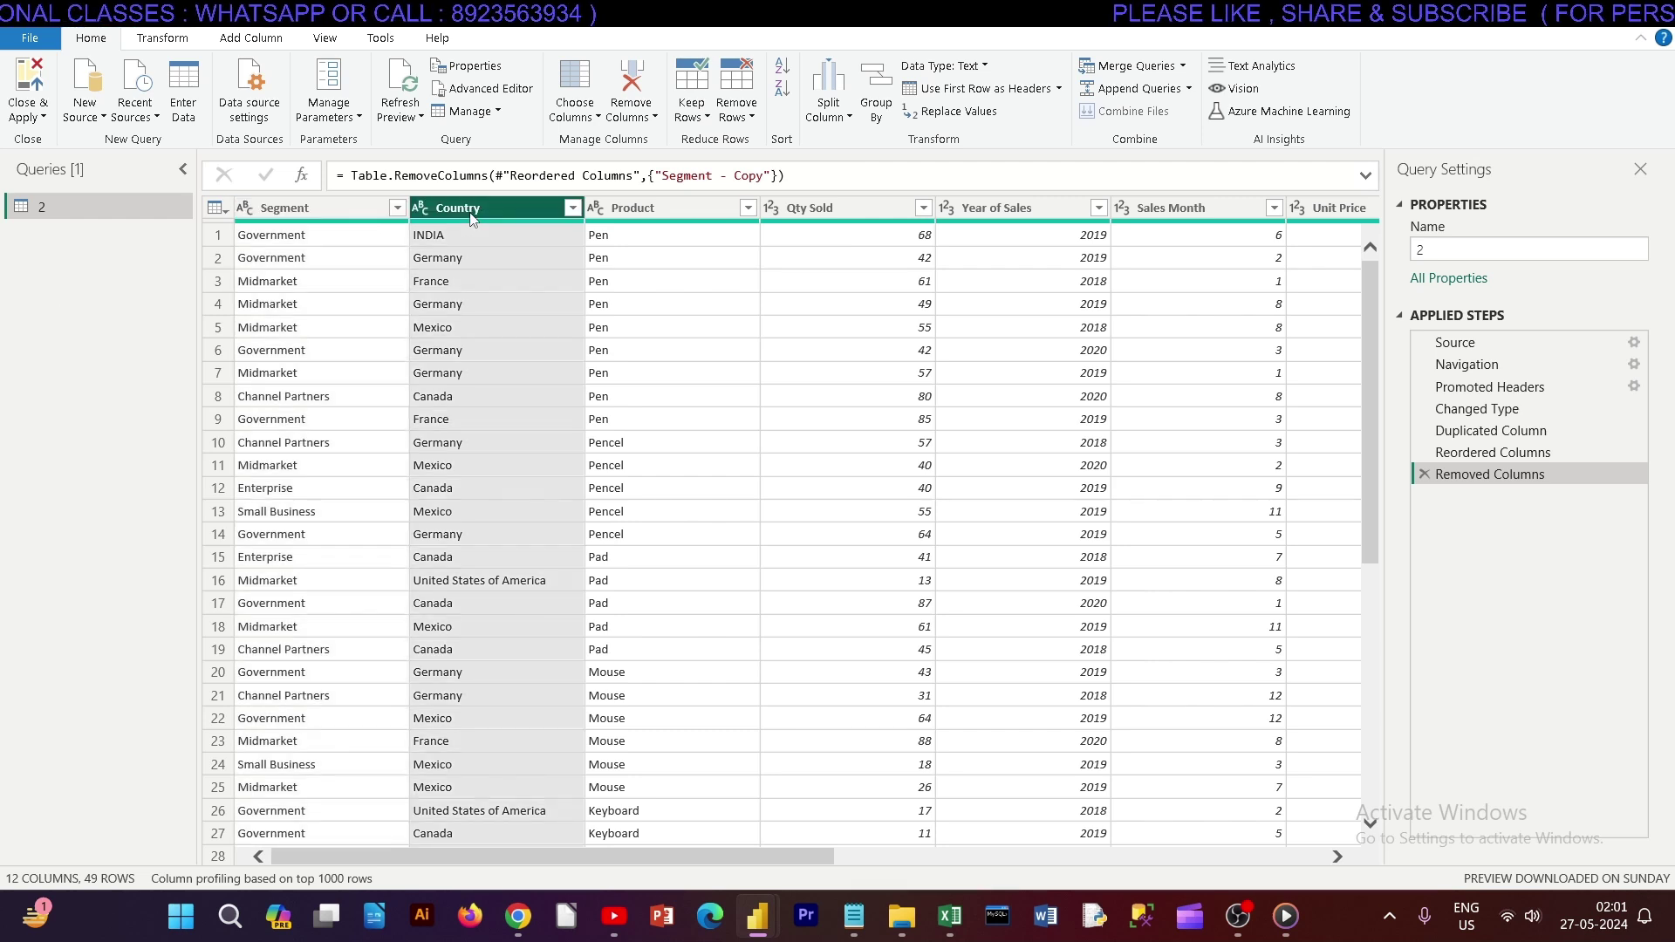
pyautogui.click(353, 215)
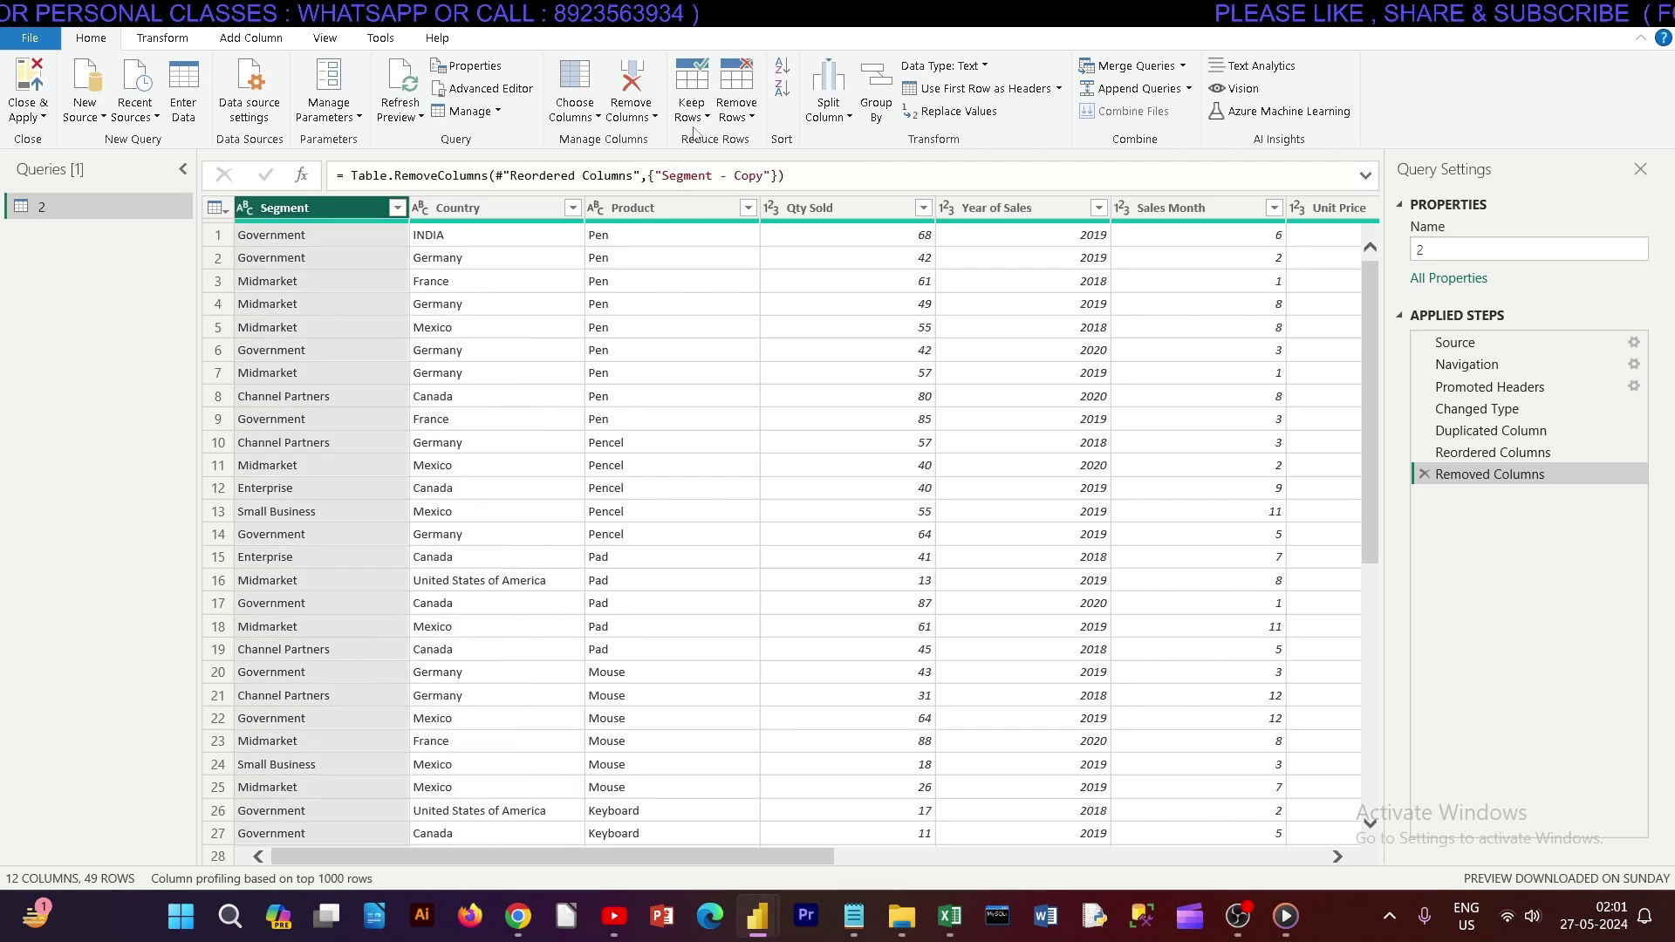
# Keep only the top 10 rows of the table and delete the resulting applied step to restore the data.
pyautogui.click(695, 122)
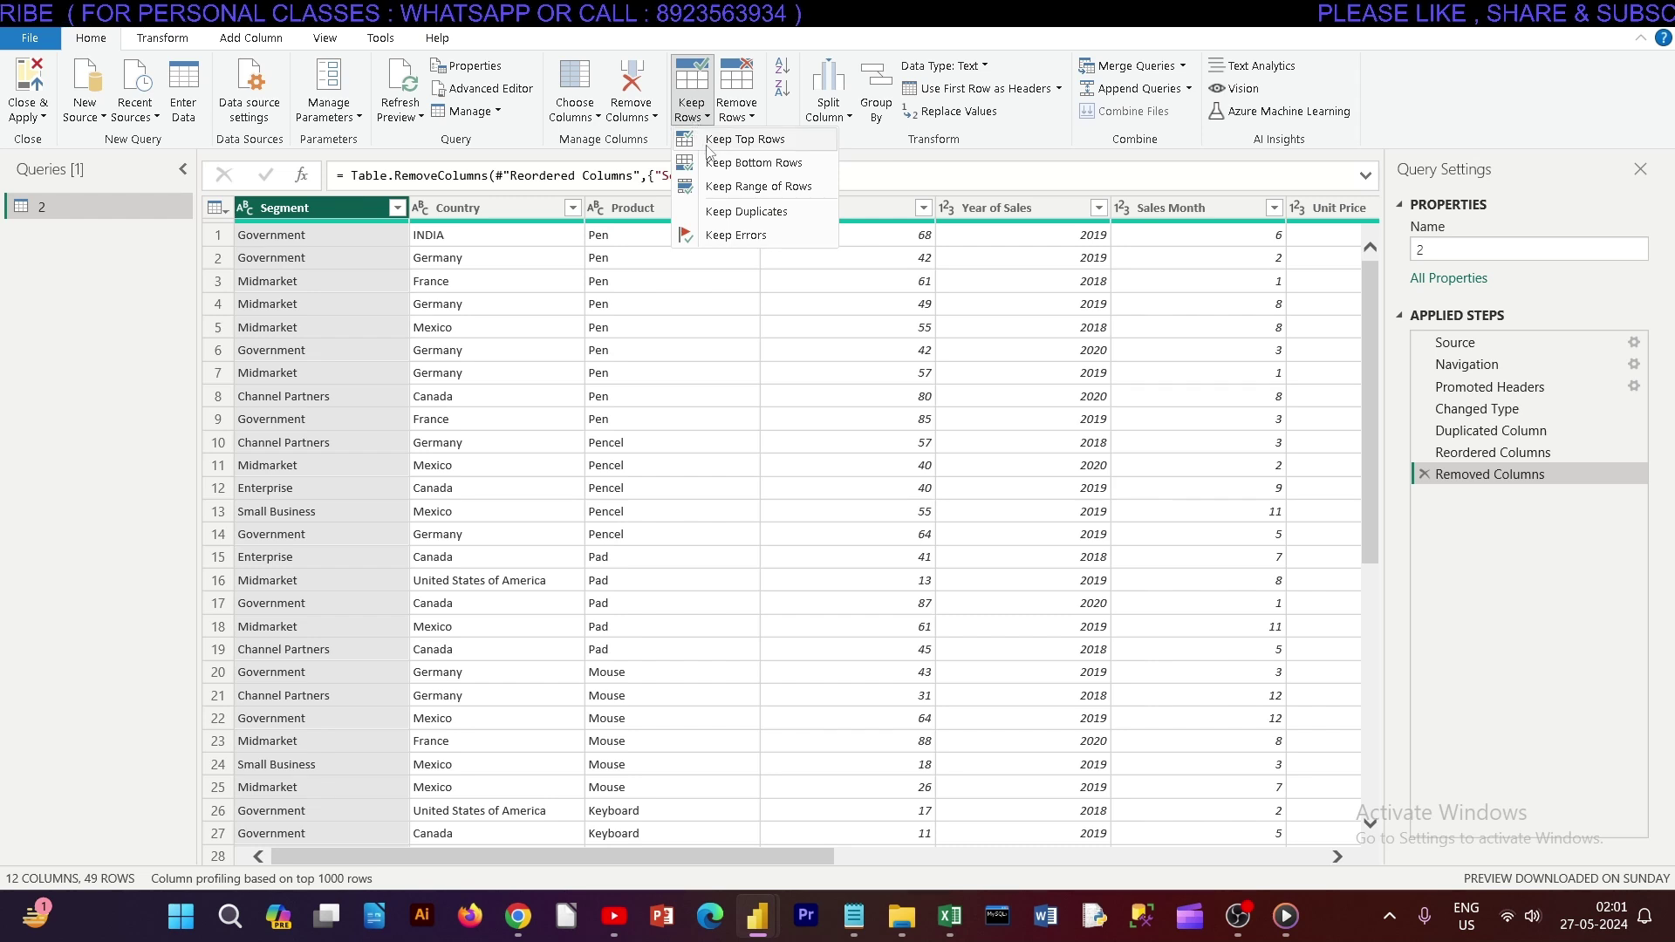
pyautogui.click(713, 144)
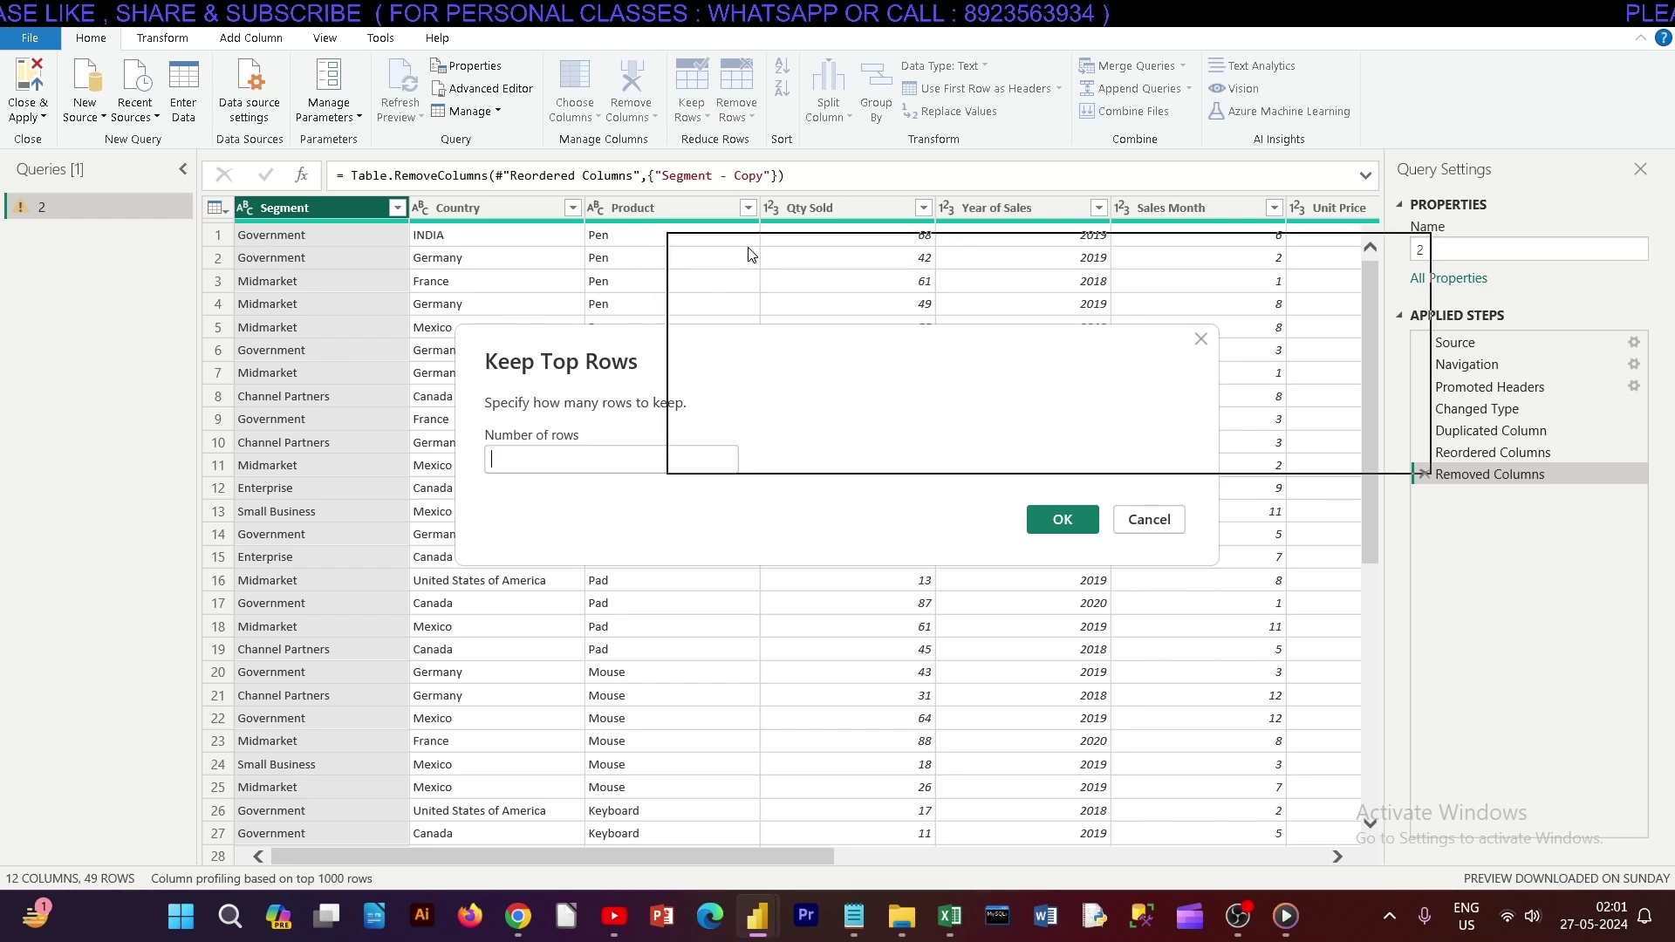
pyautogui.moveTo(748, 254); pyautogui.dragTo(749, 255)
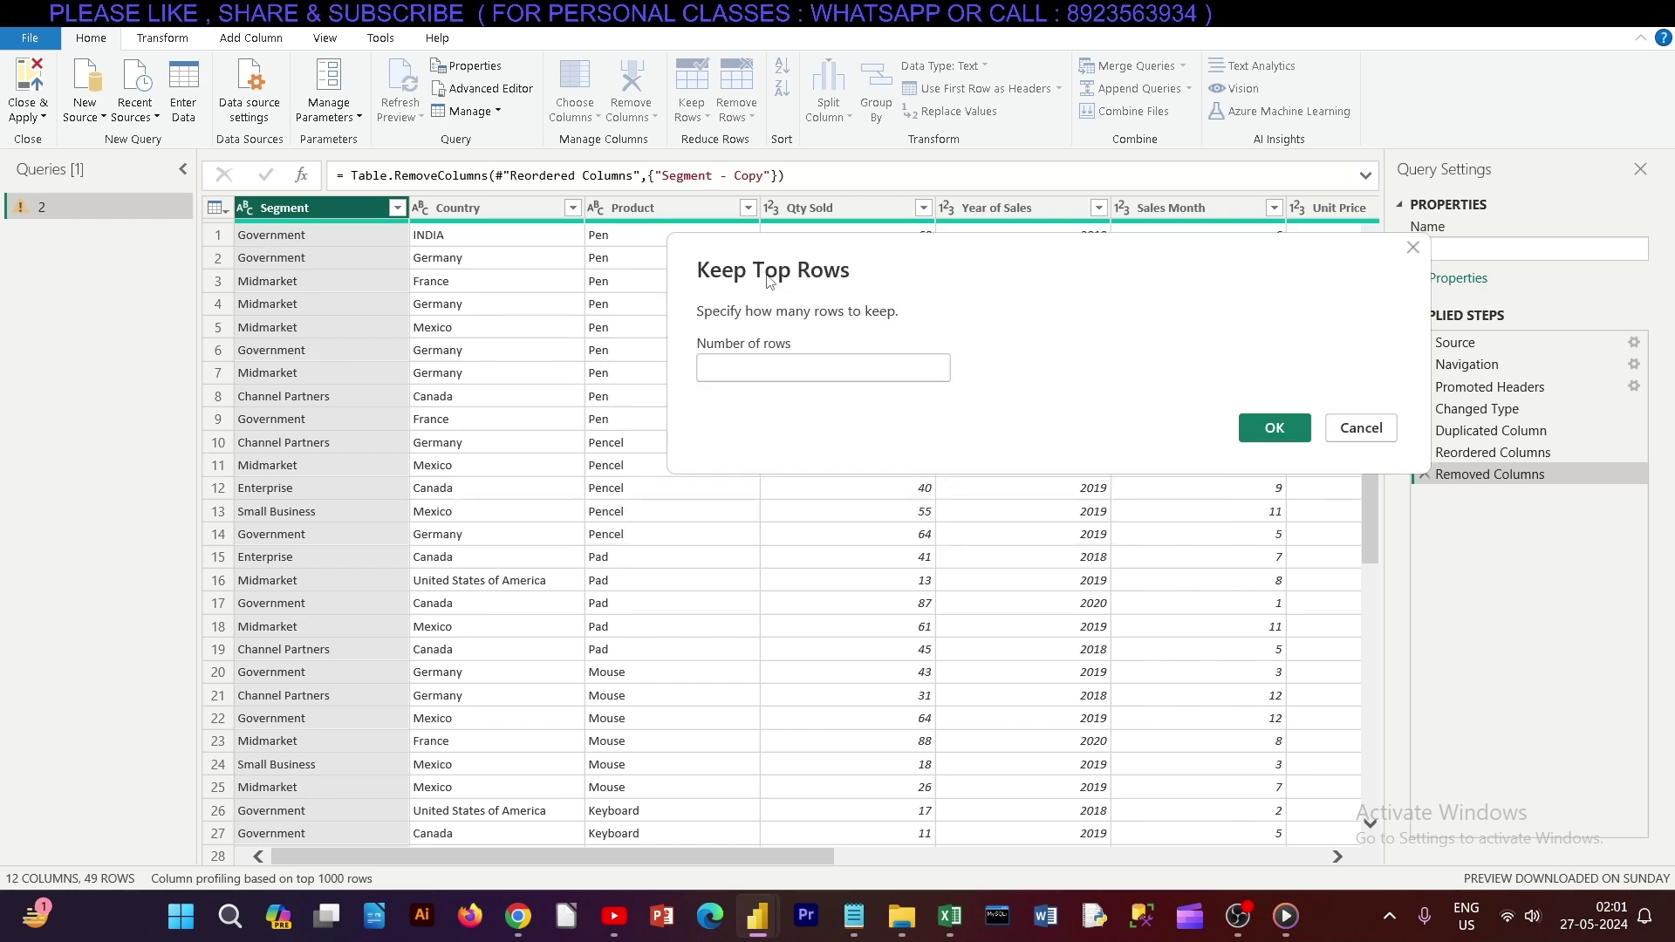
pyautogui.click(788, 373)
pyautogui.write('10')
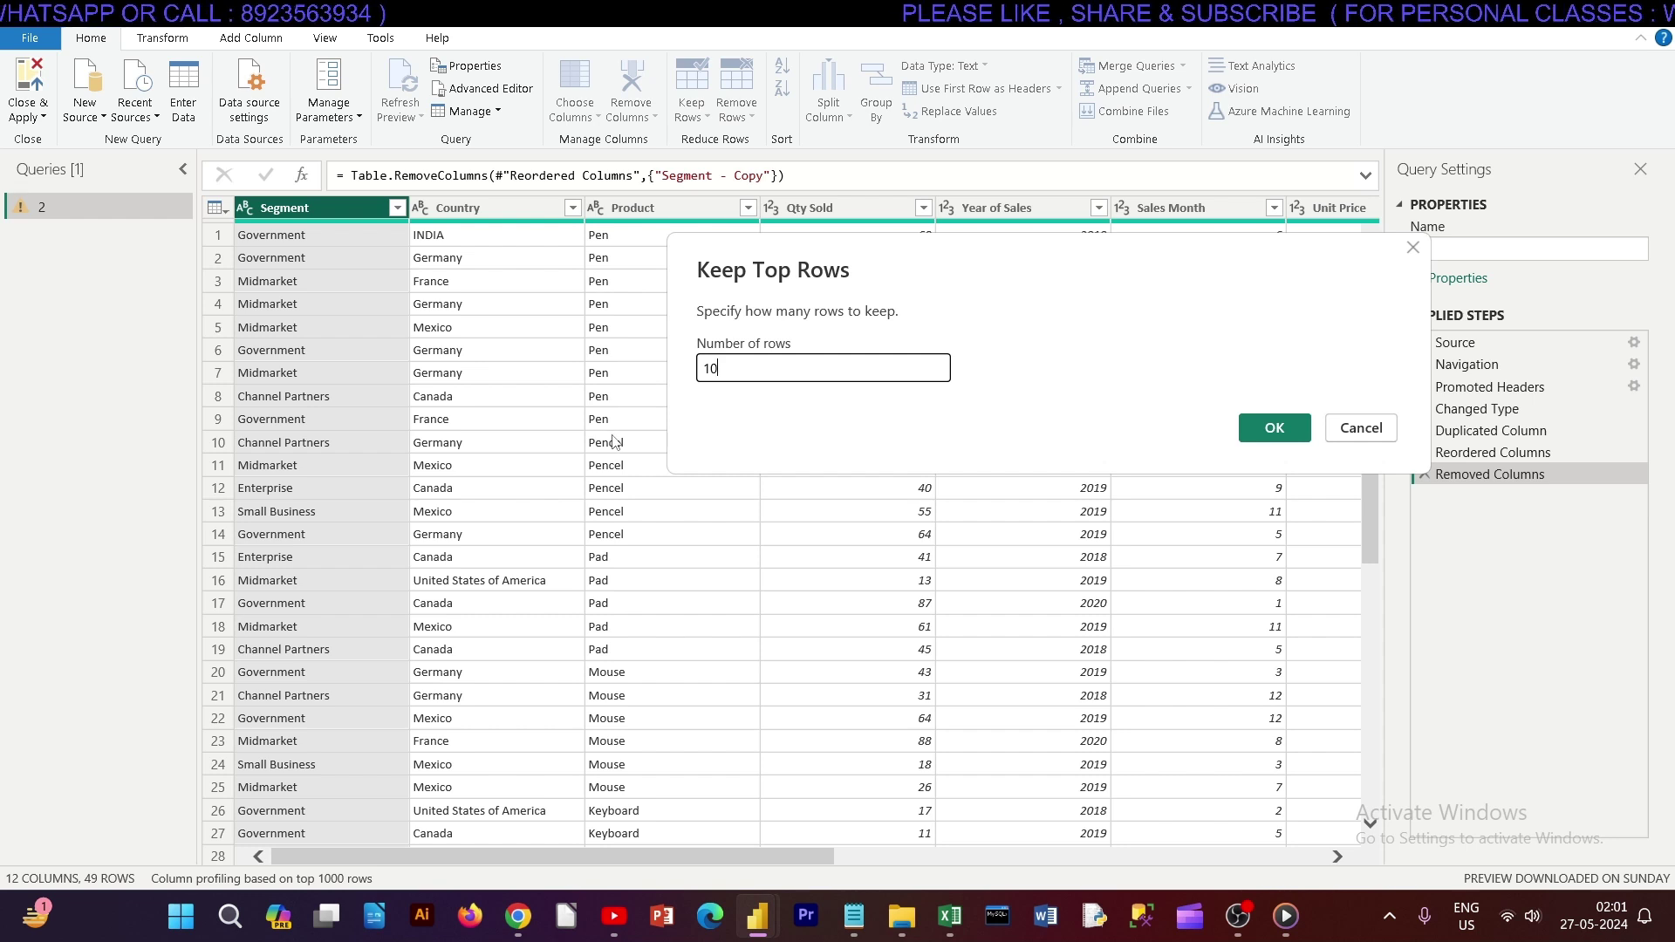
pyautogui.click(1265, 427)
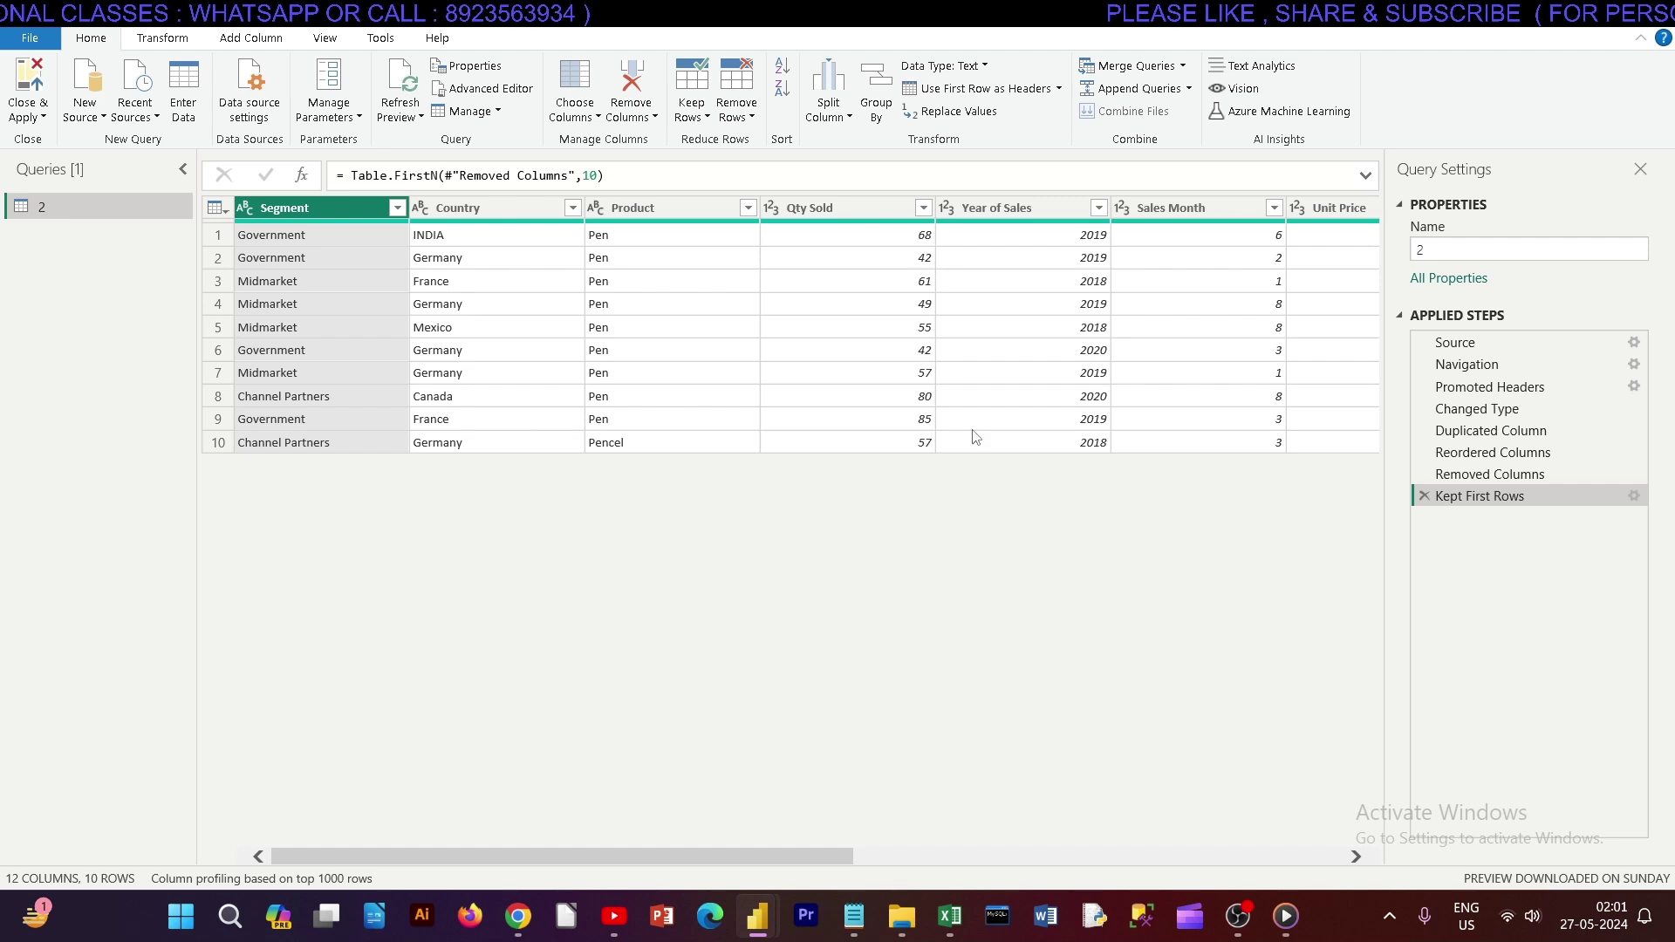
pyautogui.click(1423, 496)
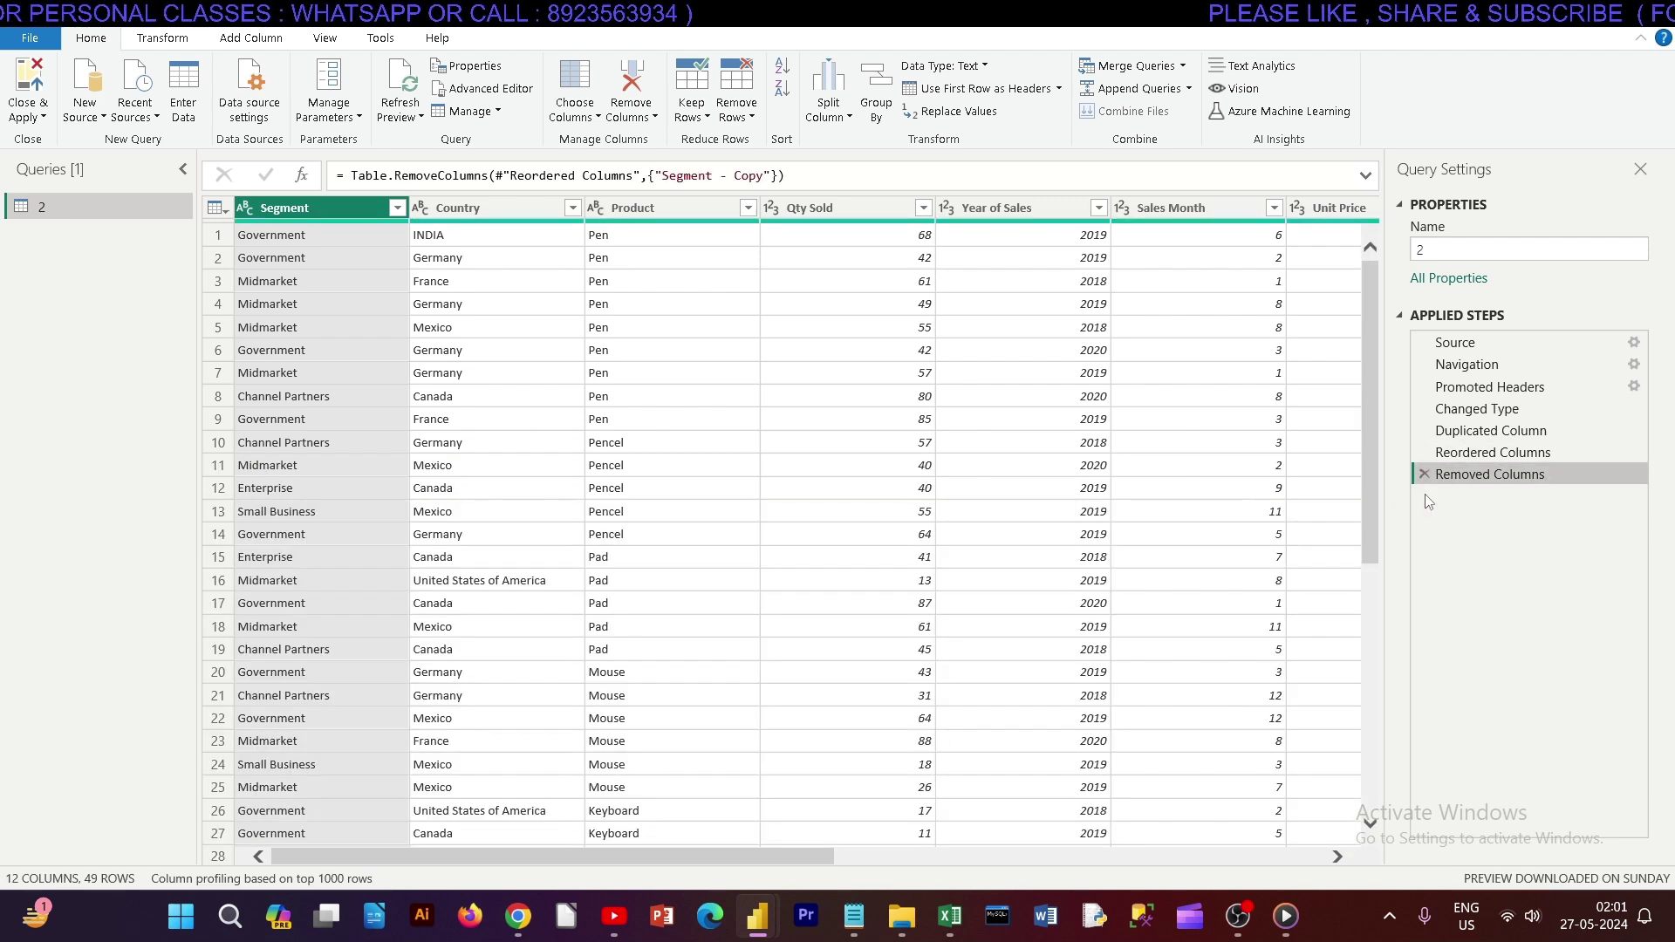
pyautogui.click(695, 115)
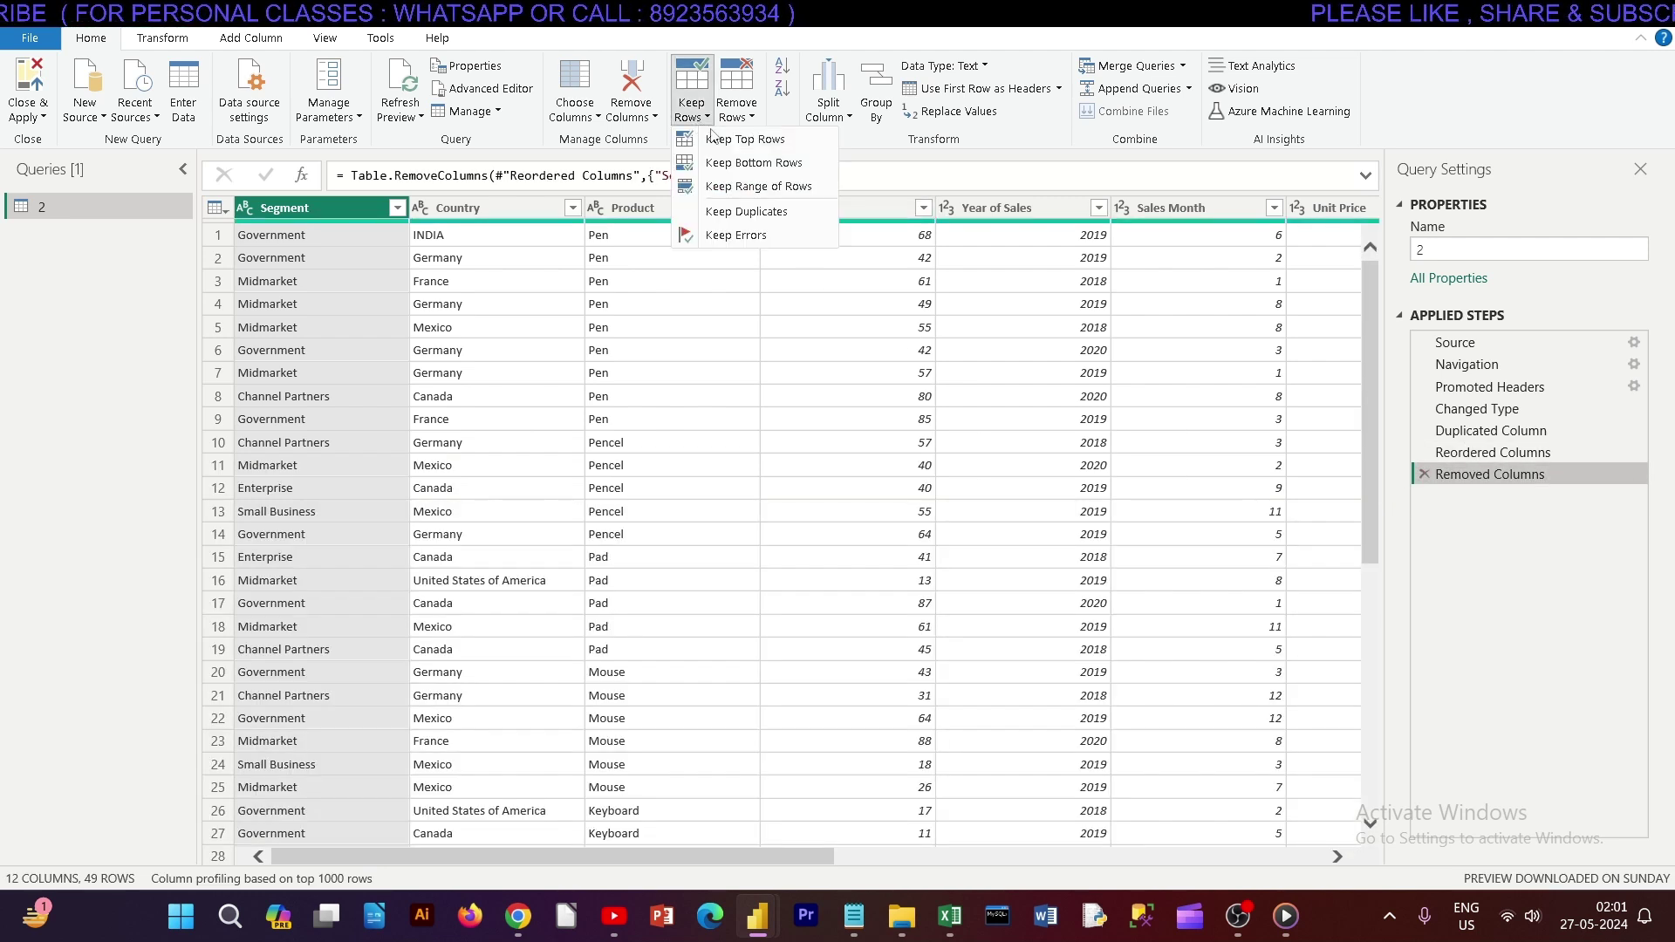
pyautogui.click(750, 163)
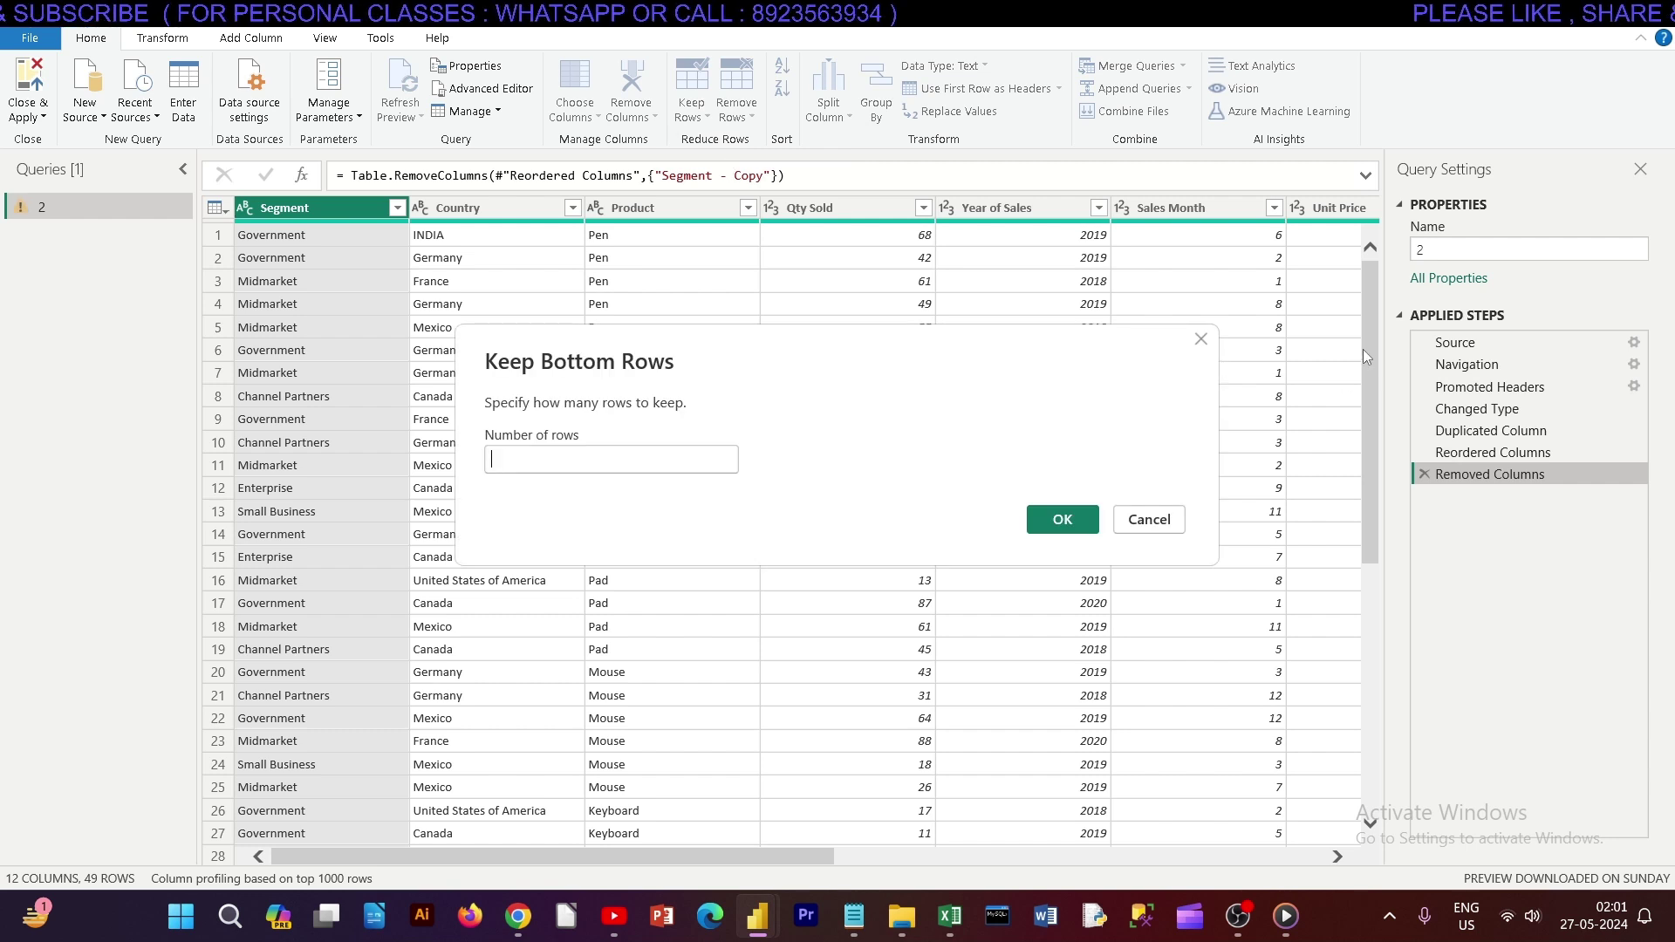
pyautogui.click(1201, 339)
# Keep only the bottom 3 rows of the table and delete that applied step from the query.
pyautogui.moveTo(1370, 338); pyautogui.dragTo(1381, 586)
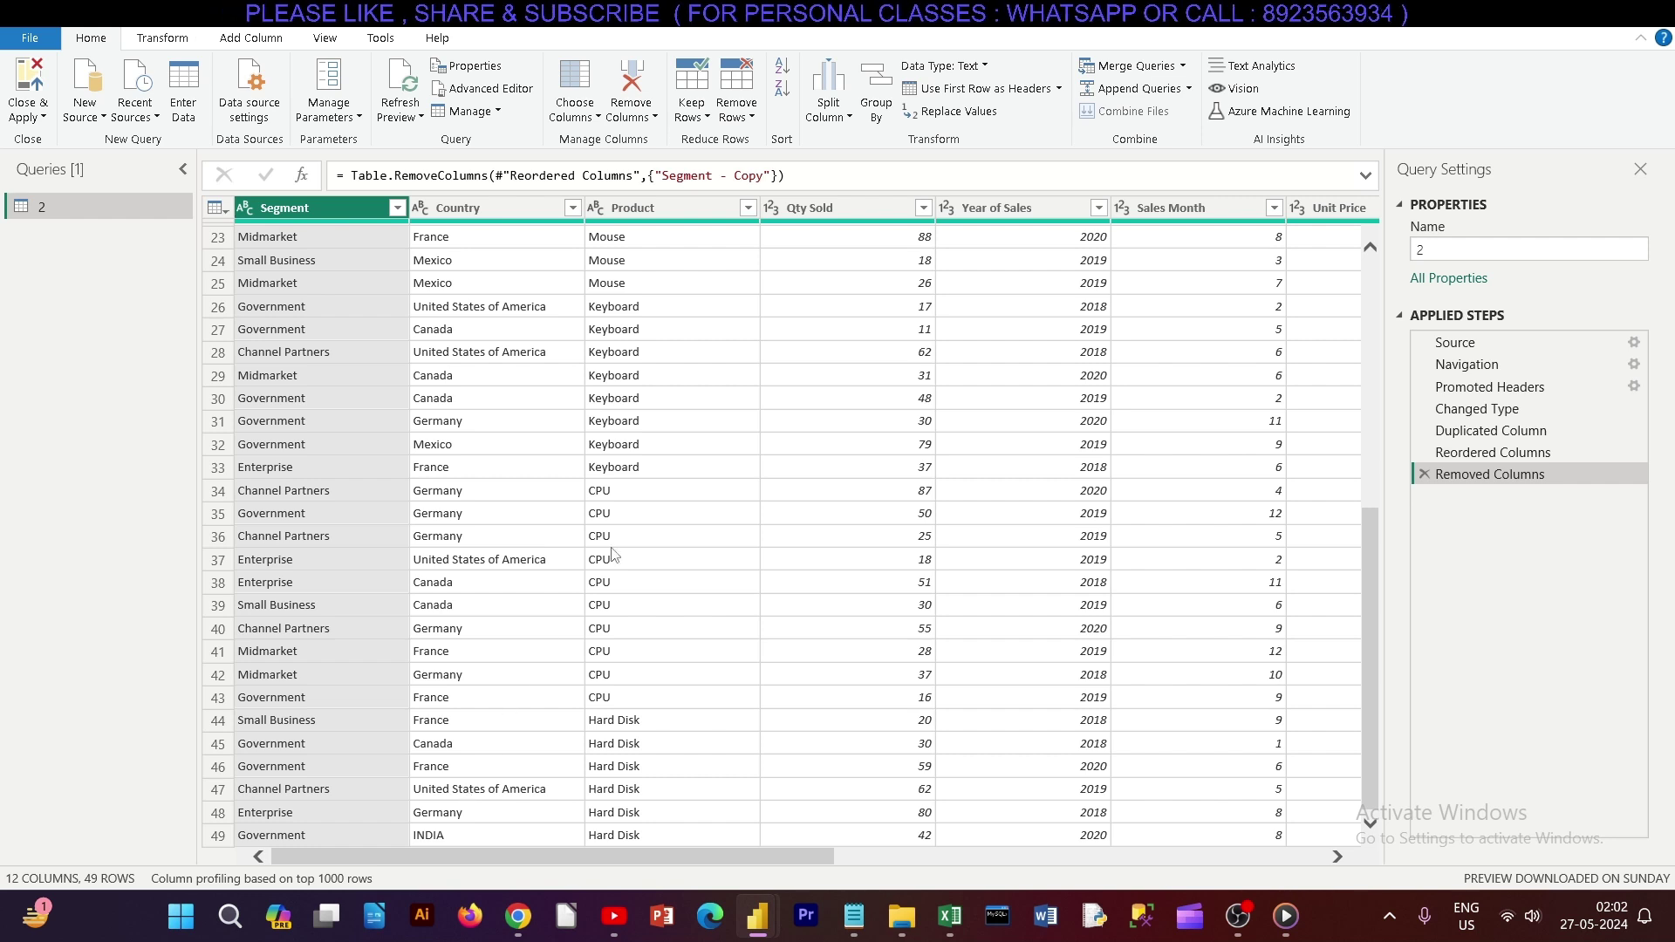
pyautogui.click(696, 122)
pyautogui.click(702, 167)
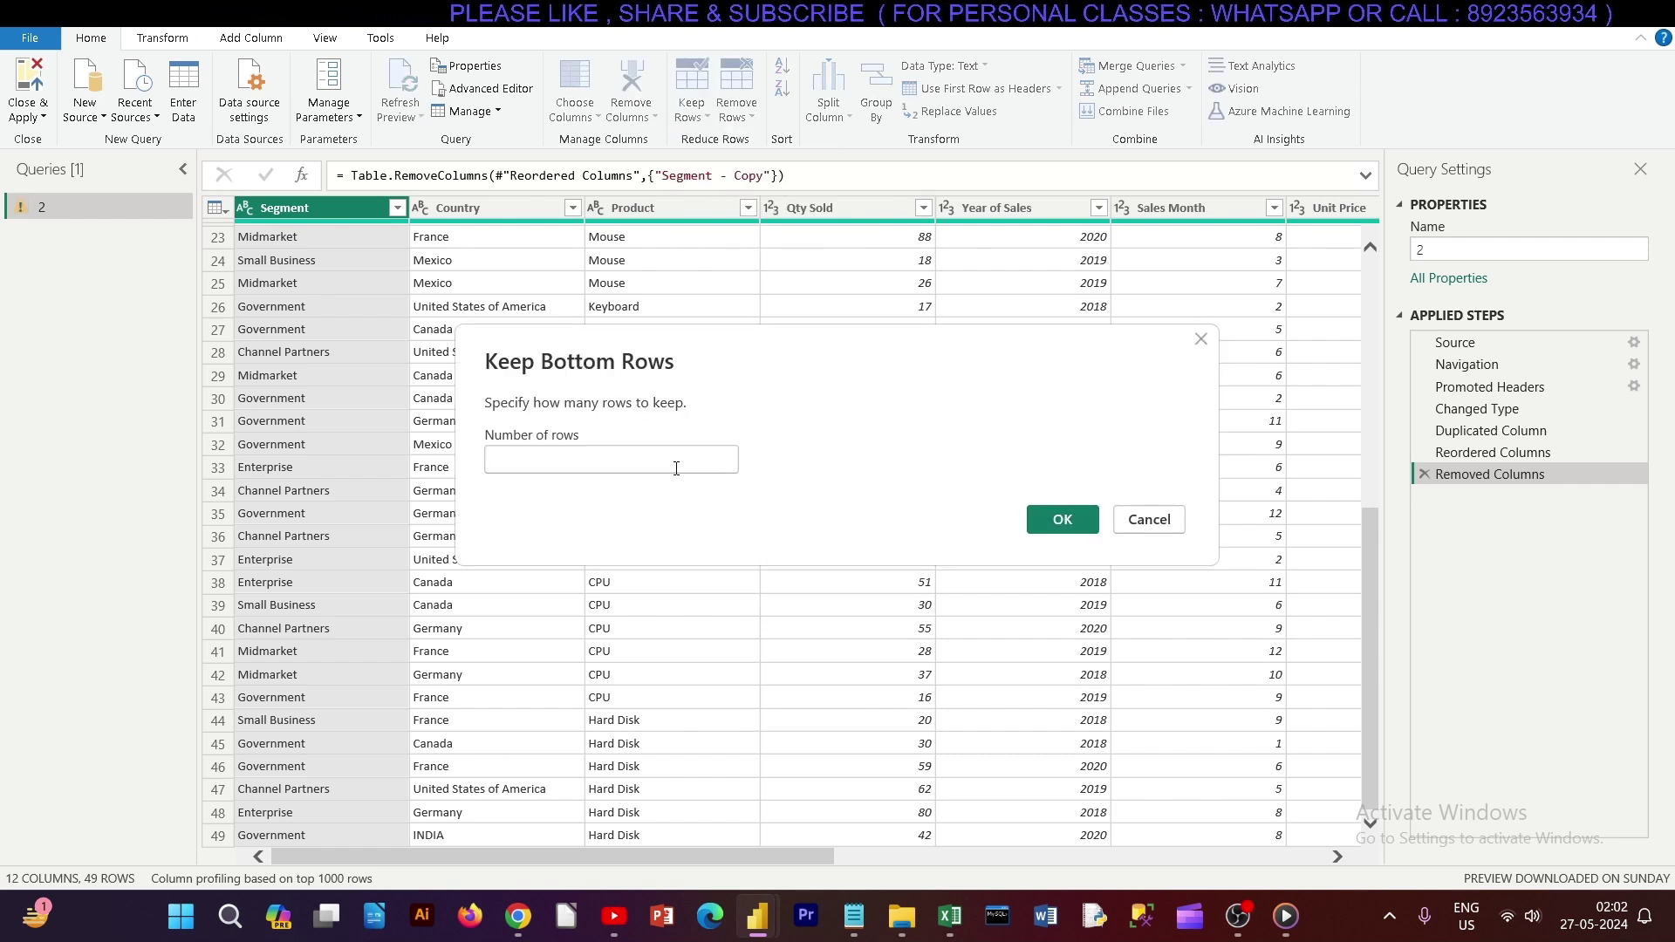
pyautogui.click(689, 465)
pyautogui.write('3')
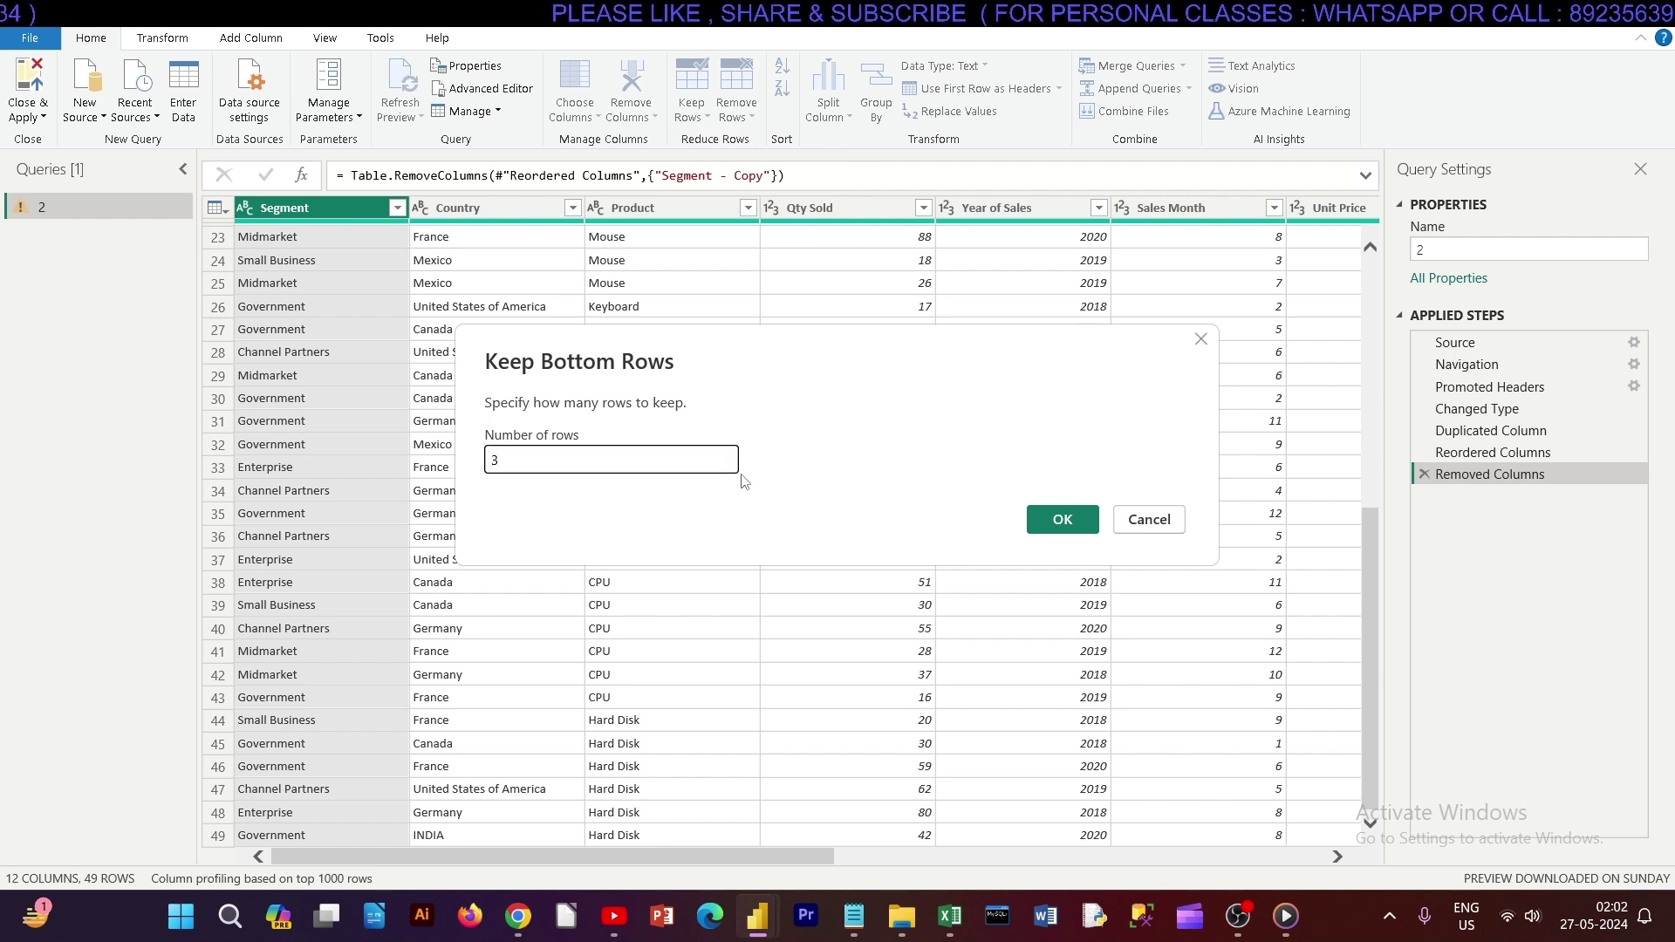
pyautogui.click(1059, 520)
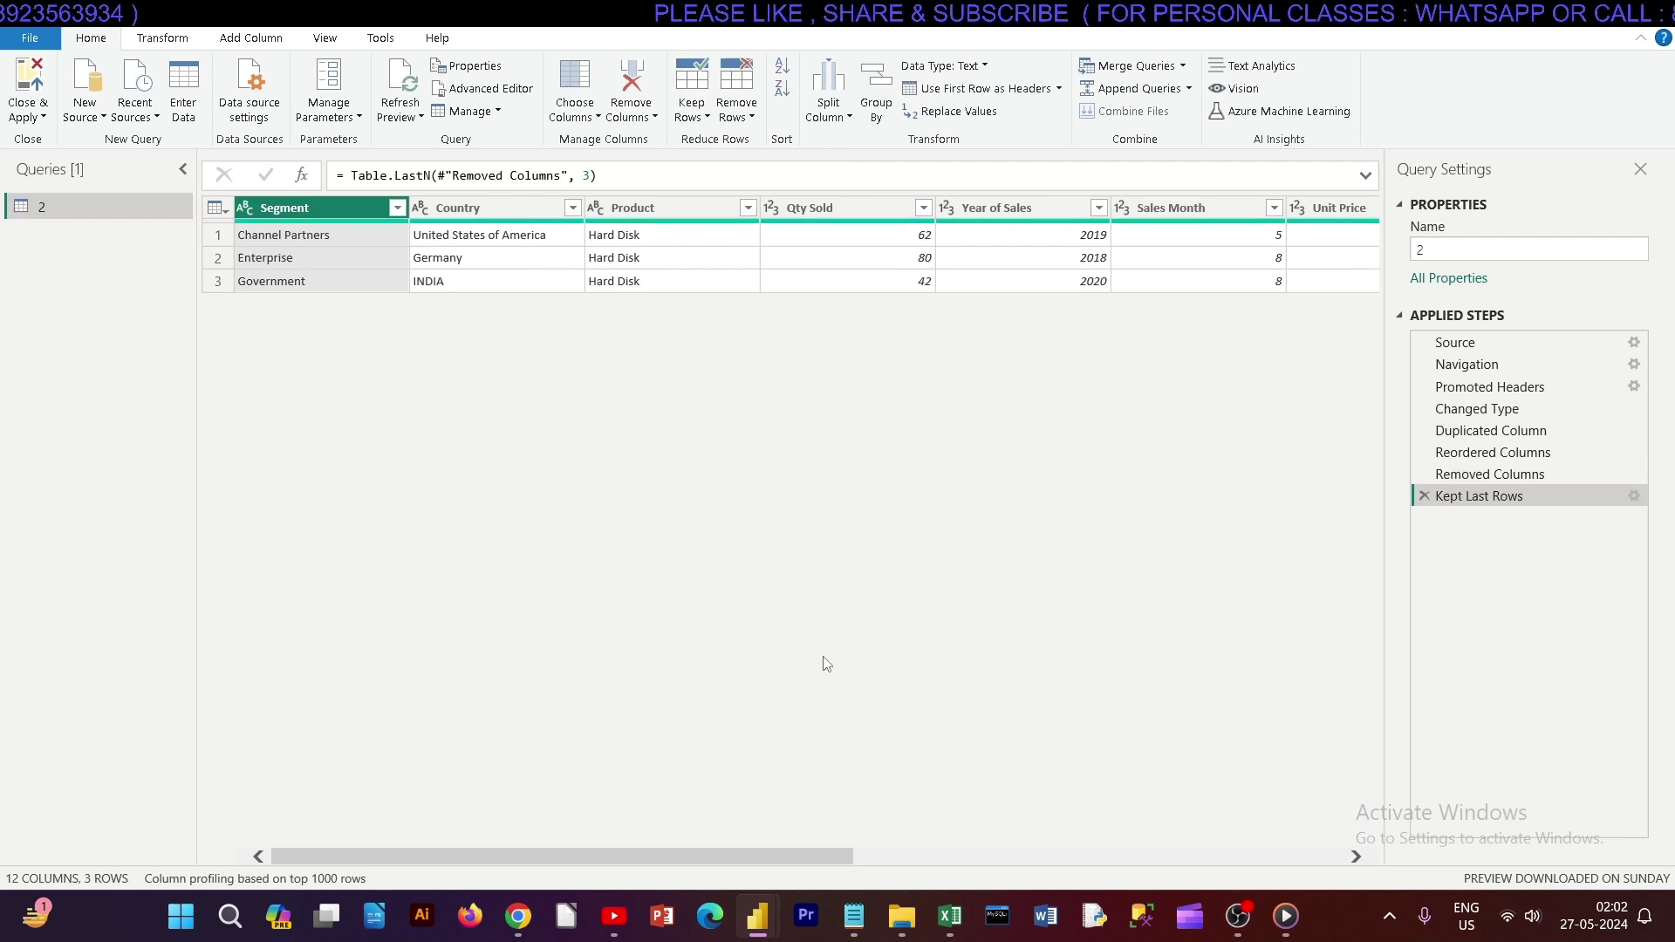
pyautogui.click(1424, 495)
# Keep a range of 11 rows starting at row 16 and delete that applied step from the query.
pyautogui.click(693, 112)
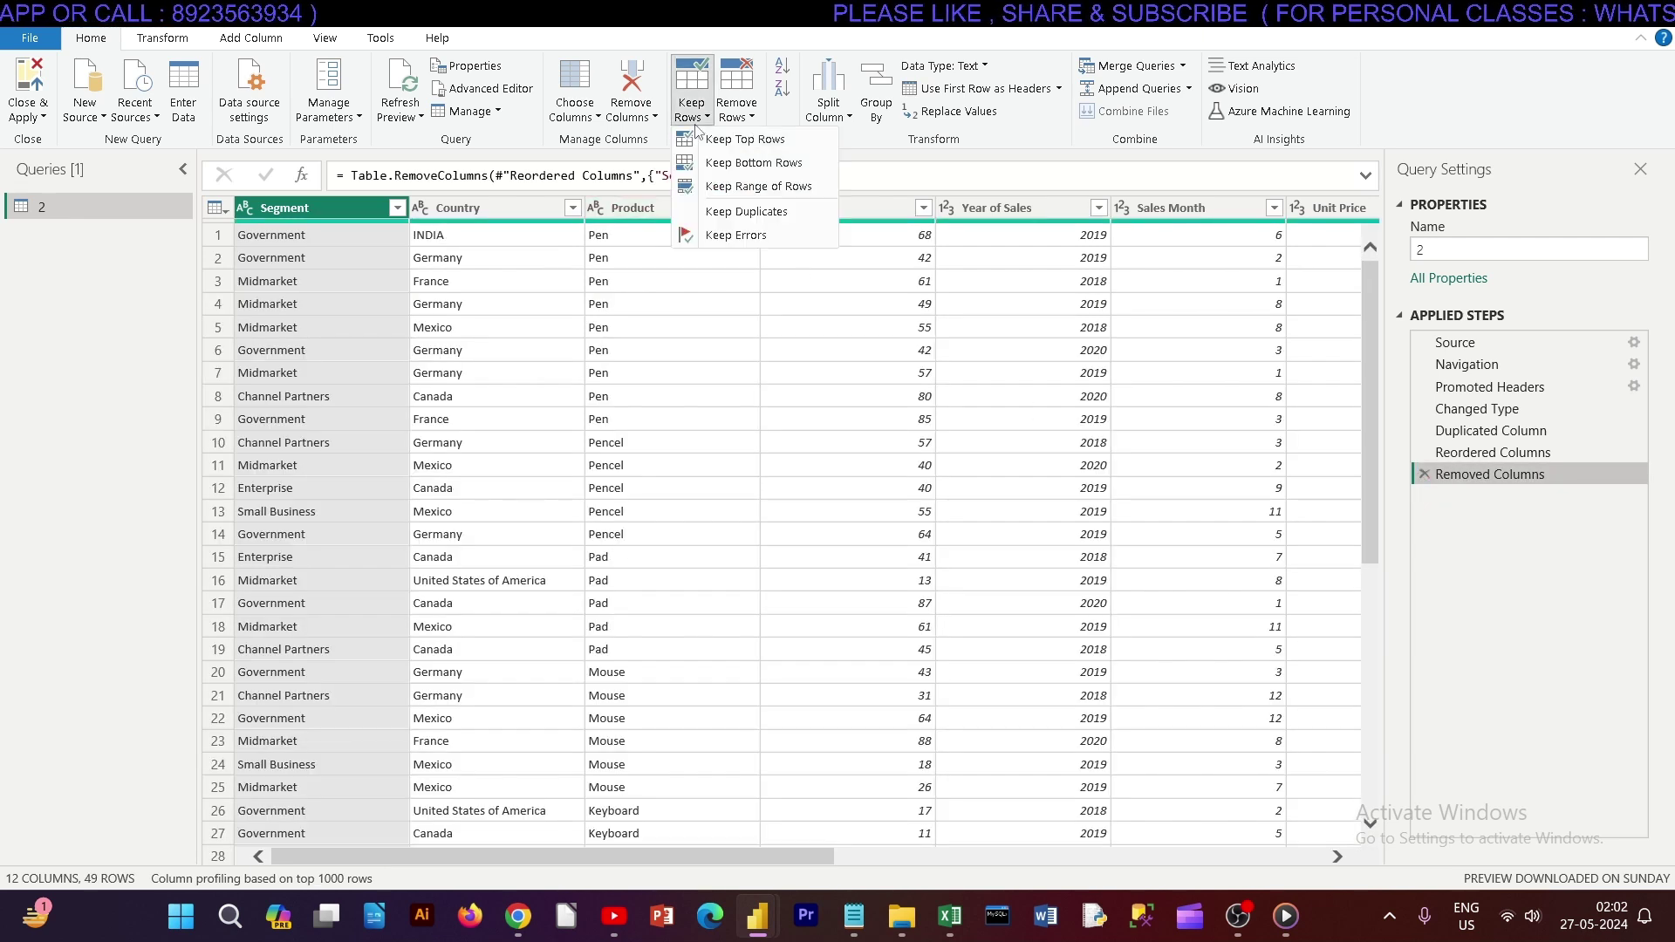
pyautogui.click(740, 186)
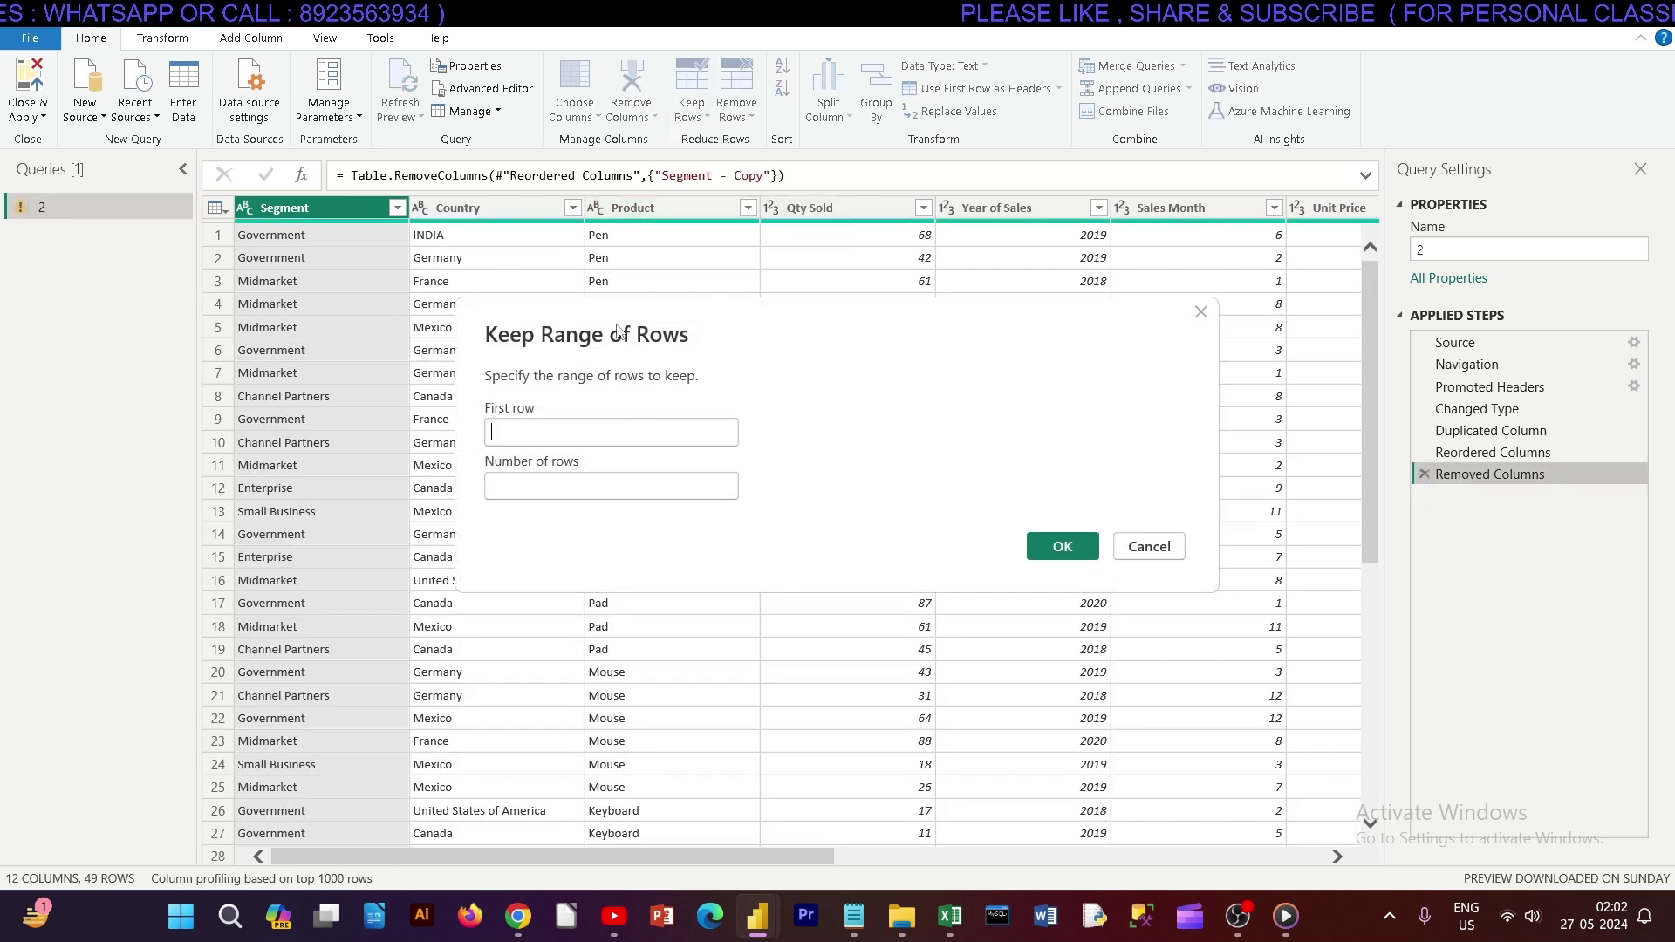
pyautogui.moveTo(616, 323); pyautogui.dragTo(883, 234)
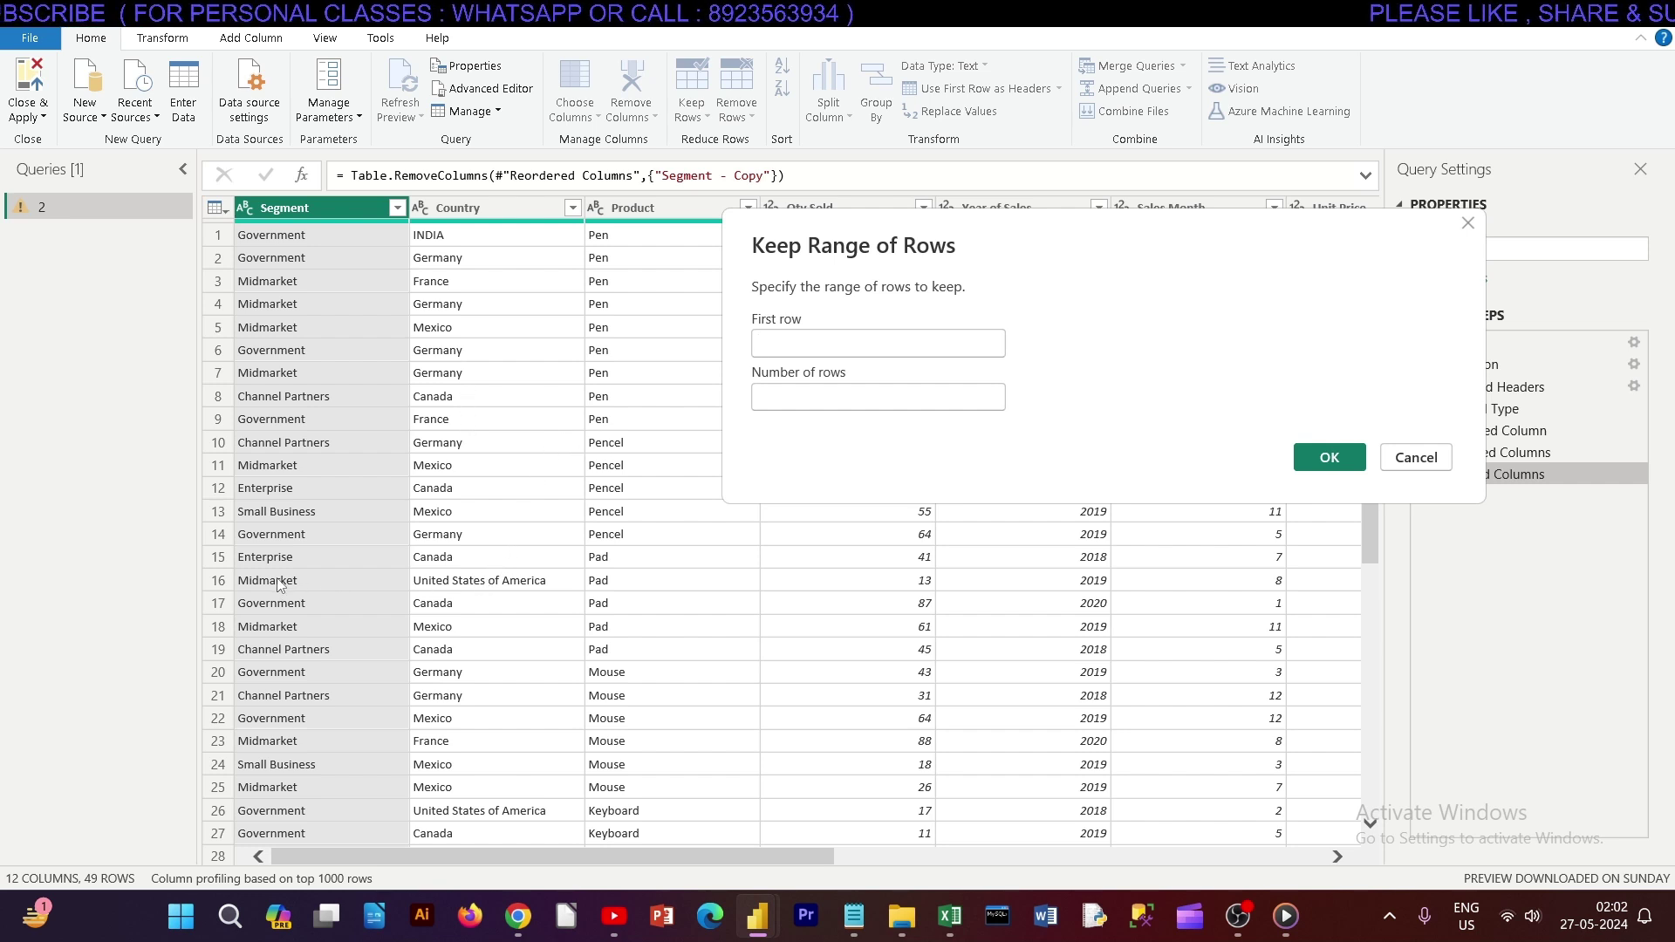
pyautogui.write('16')
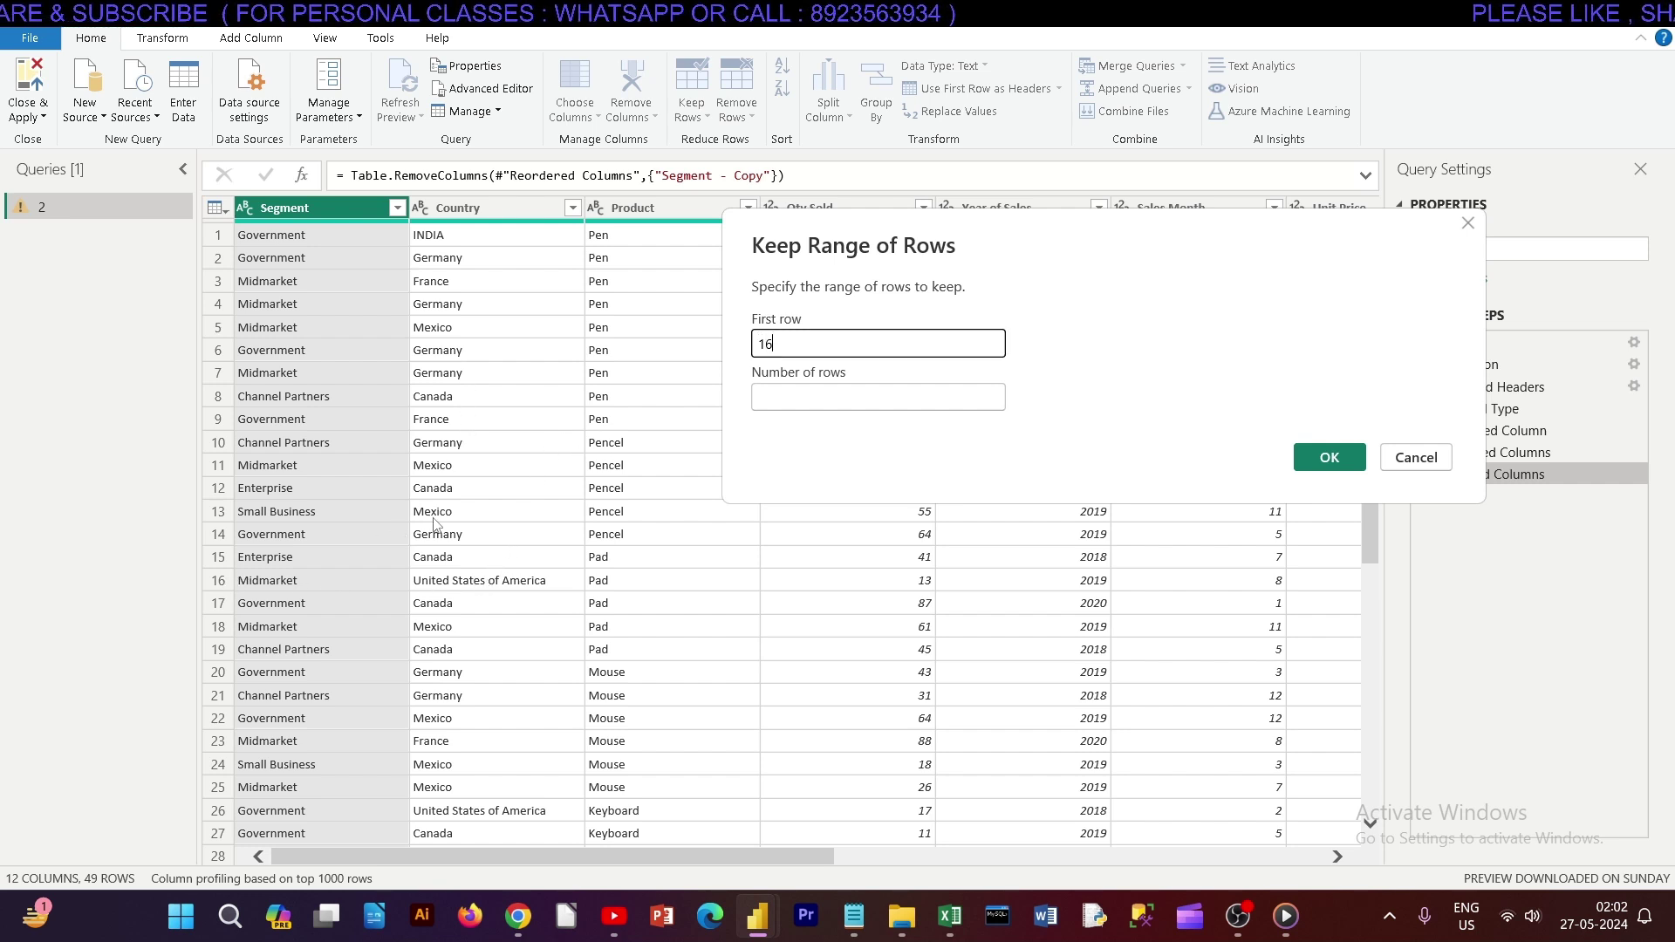
pyautogui.click(773, 388)
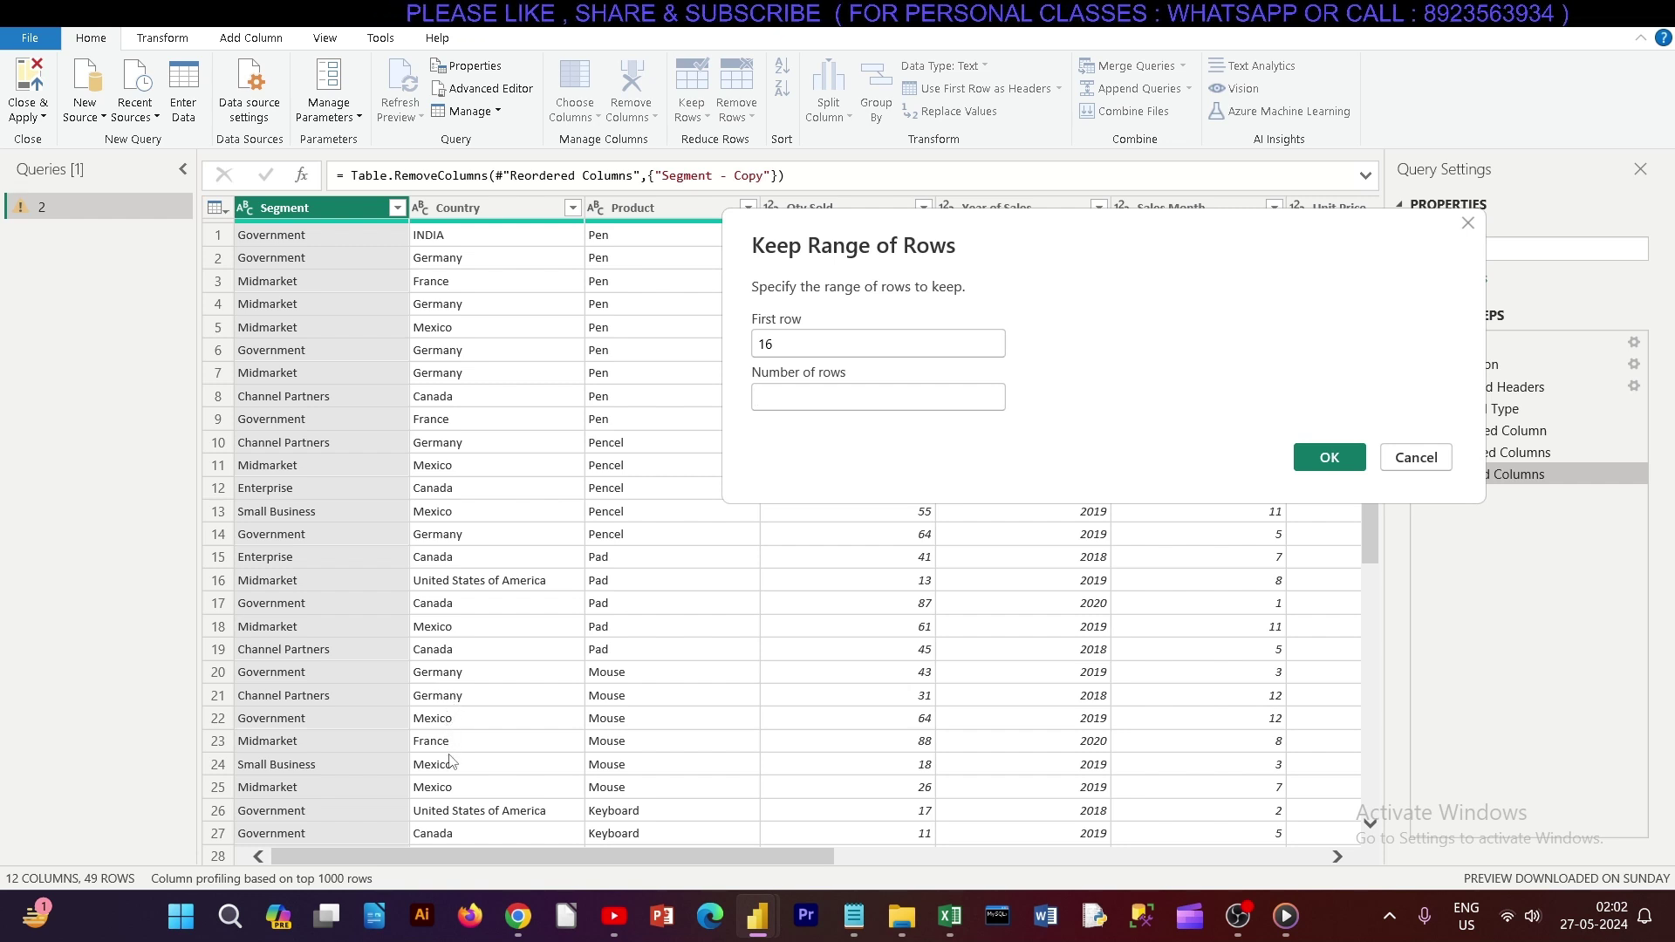
pyautogui.click(773, 403)
pyautogui.write('11')
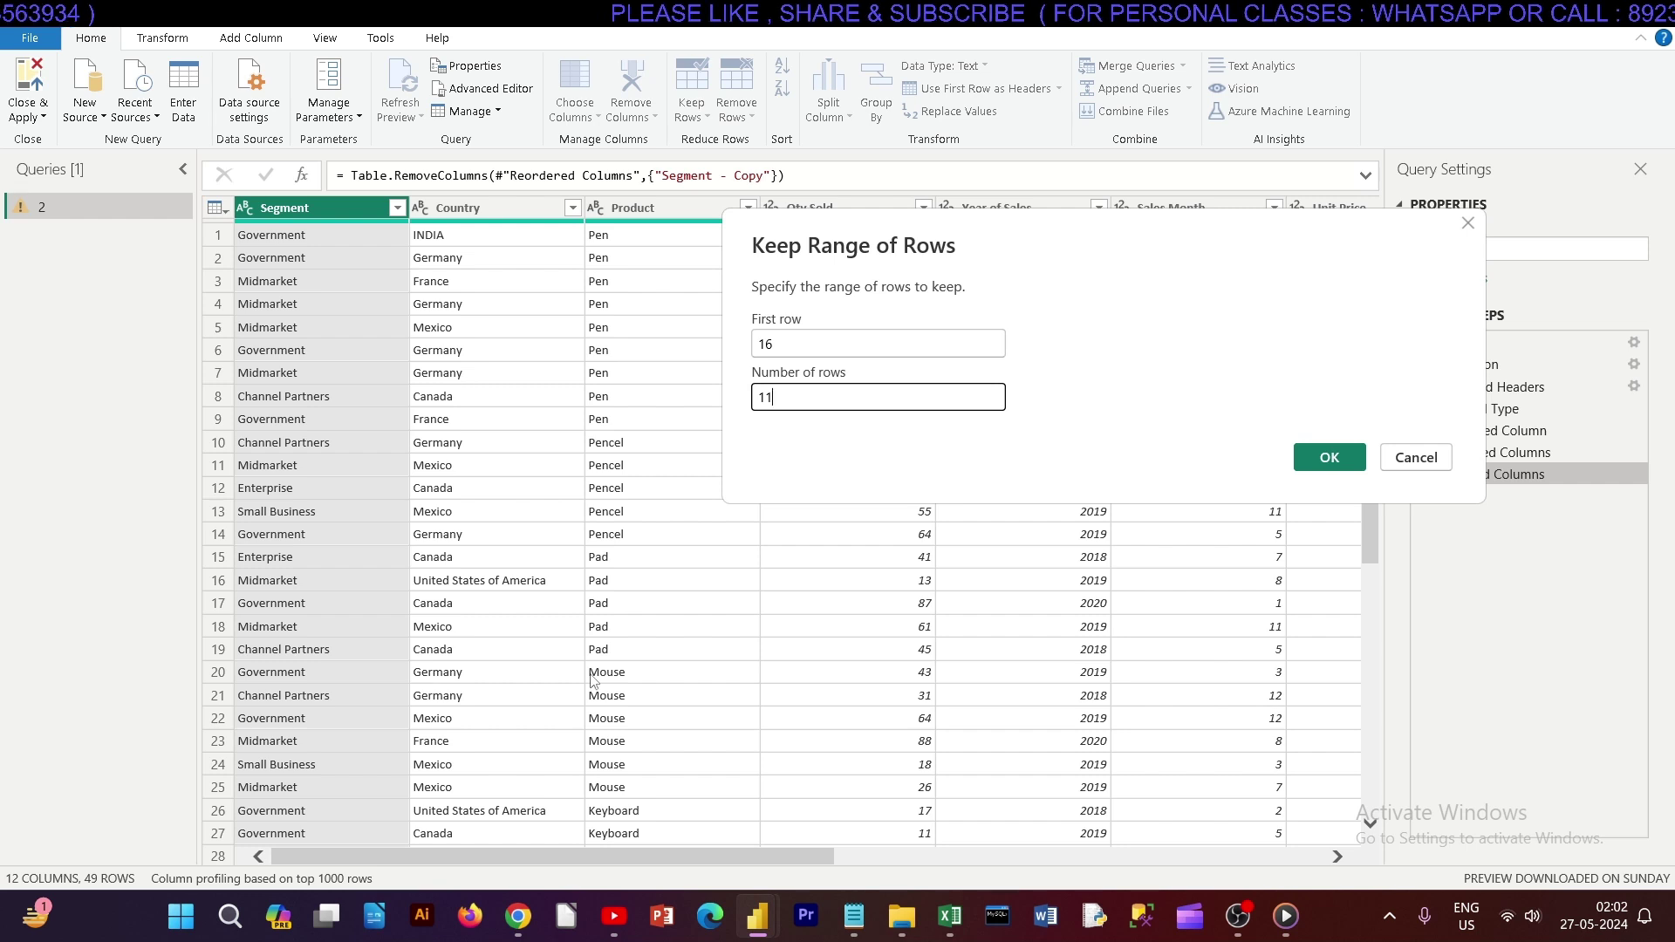
pyautogui.click(1319, 460)
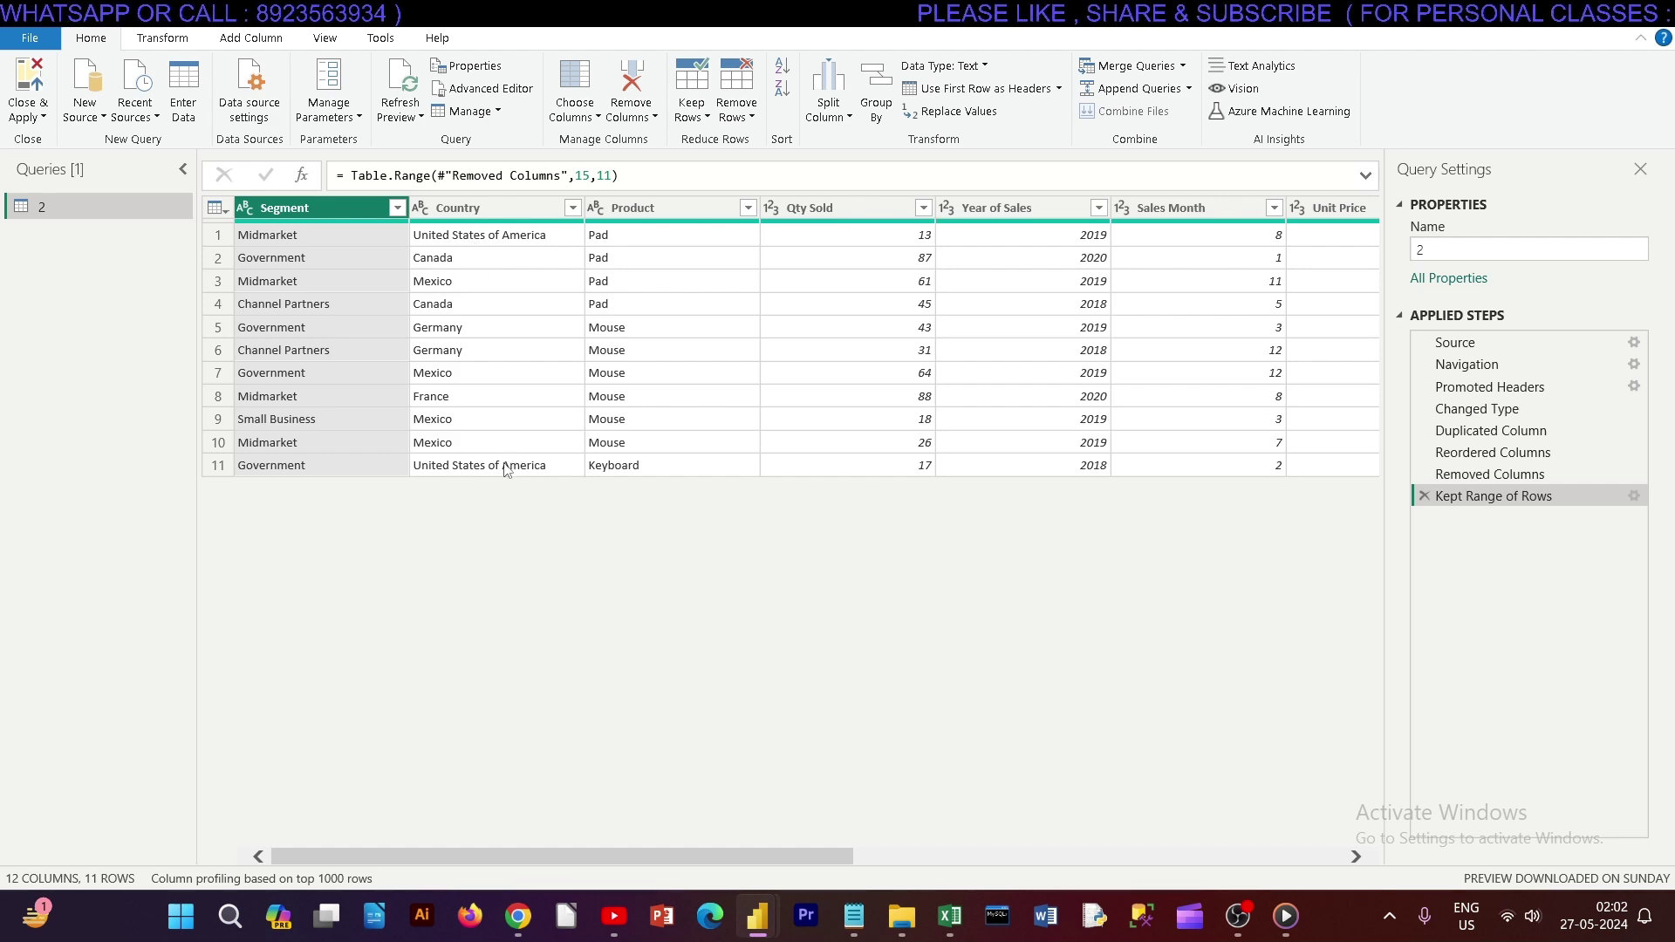
pyautogui.click(1424, 495)
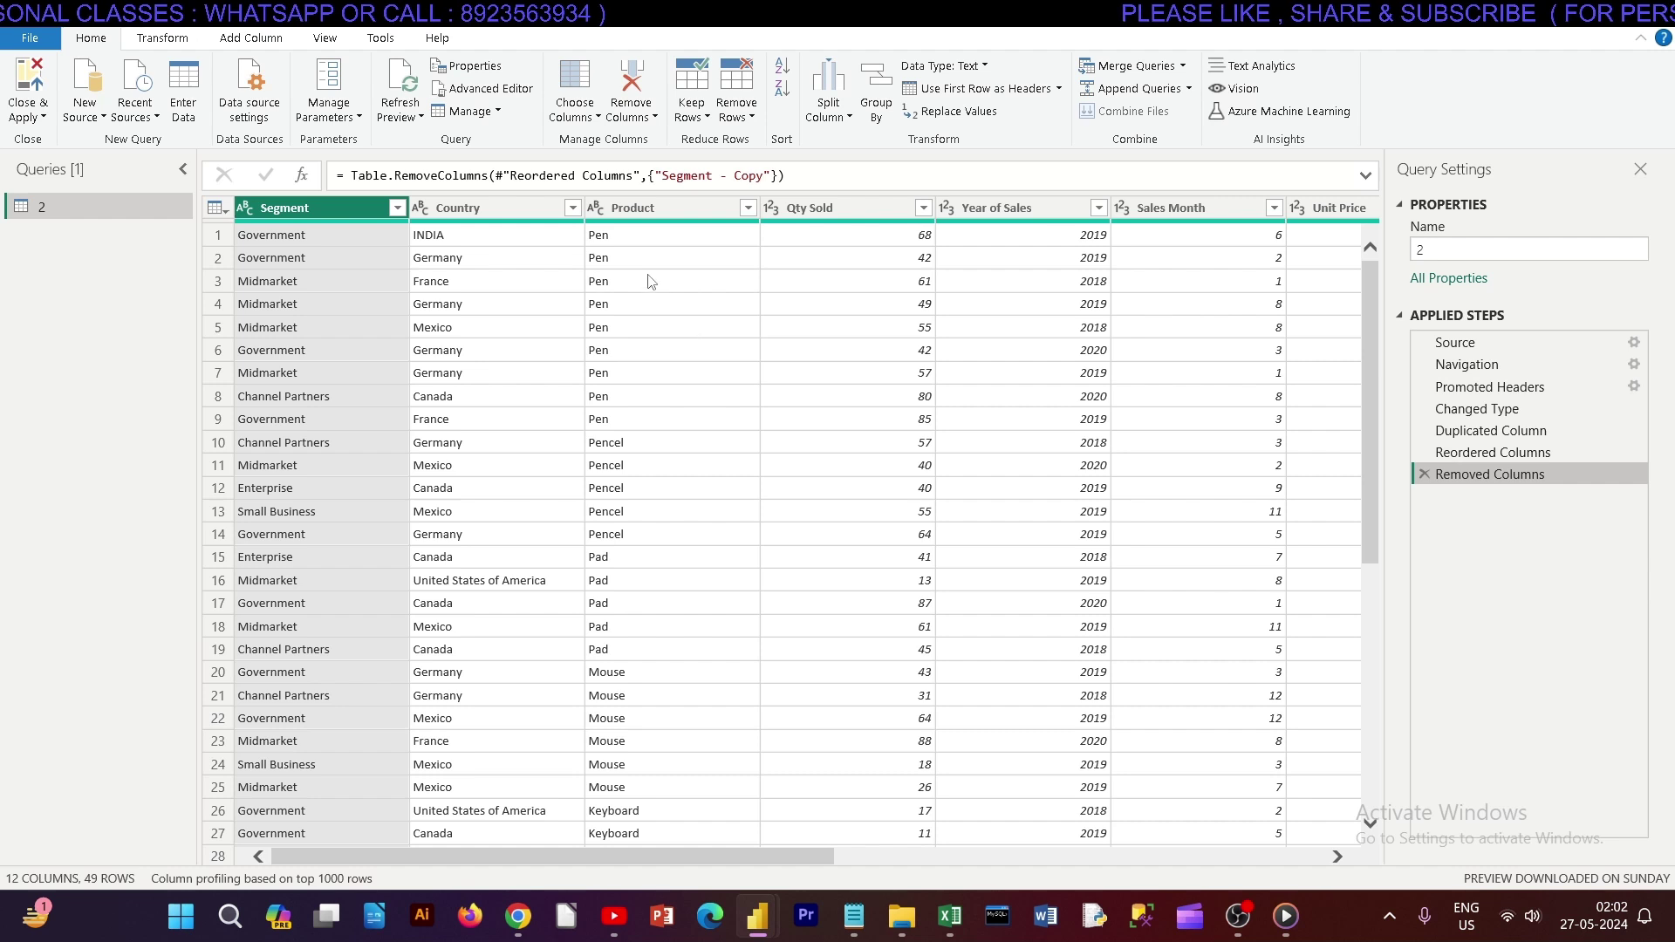
pyautogui.click(690, 119)
pyautogui.click(689, 120)
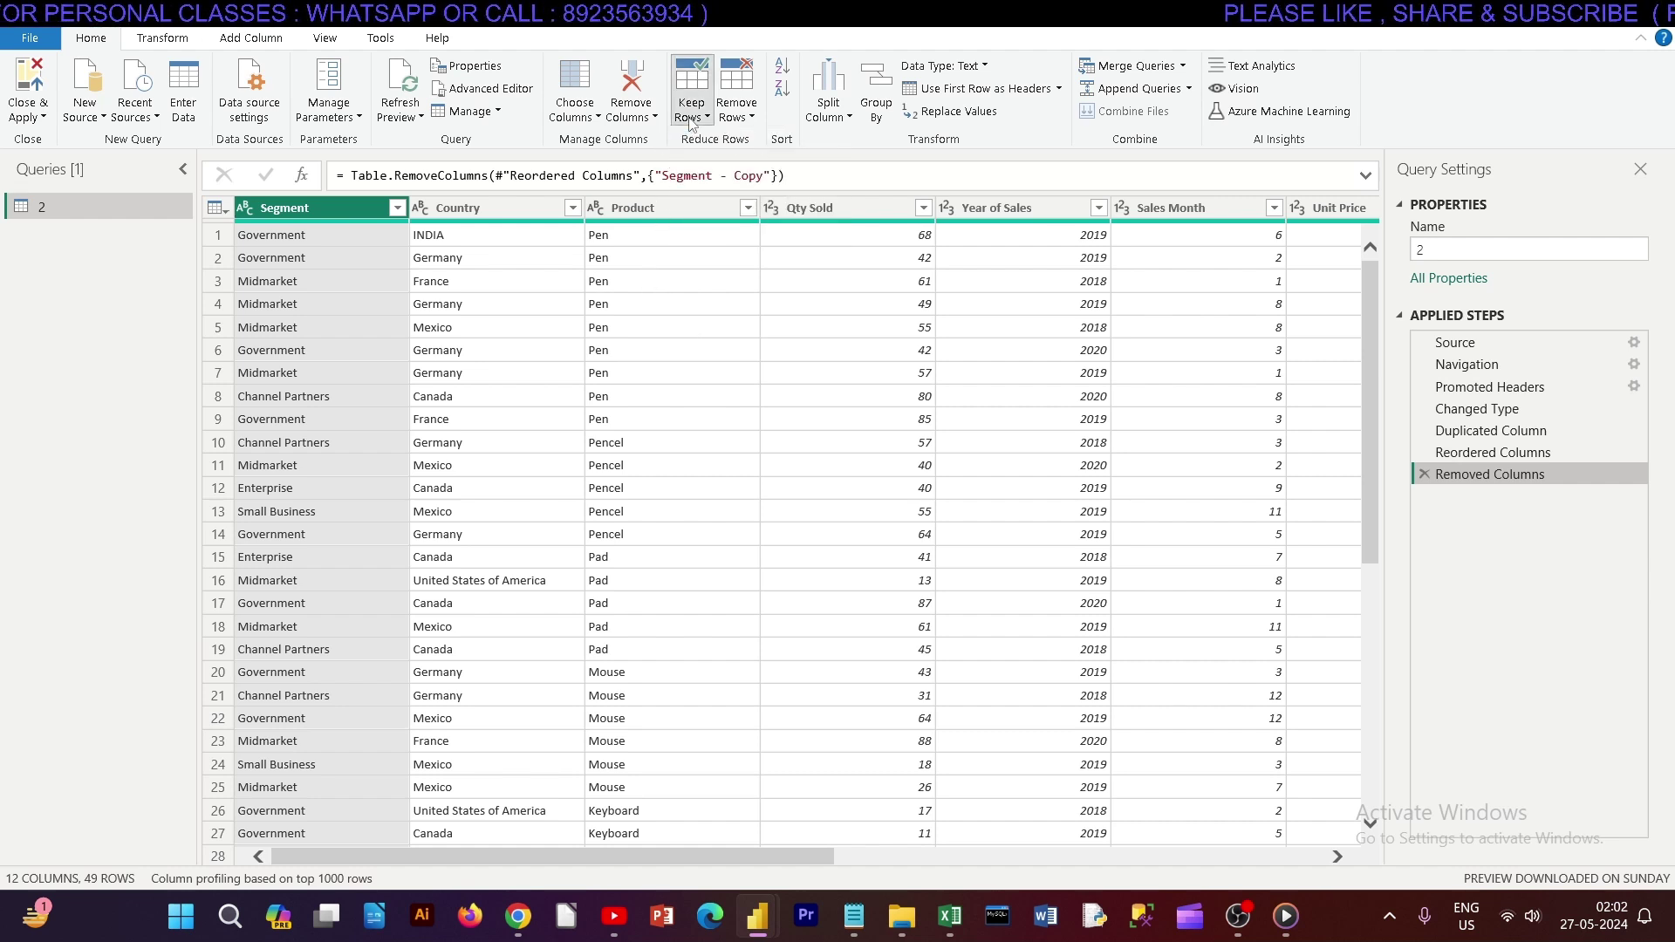
pyautogui.click(746, 120)
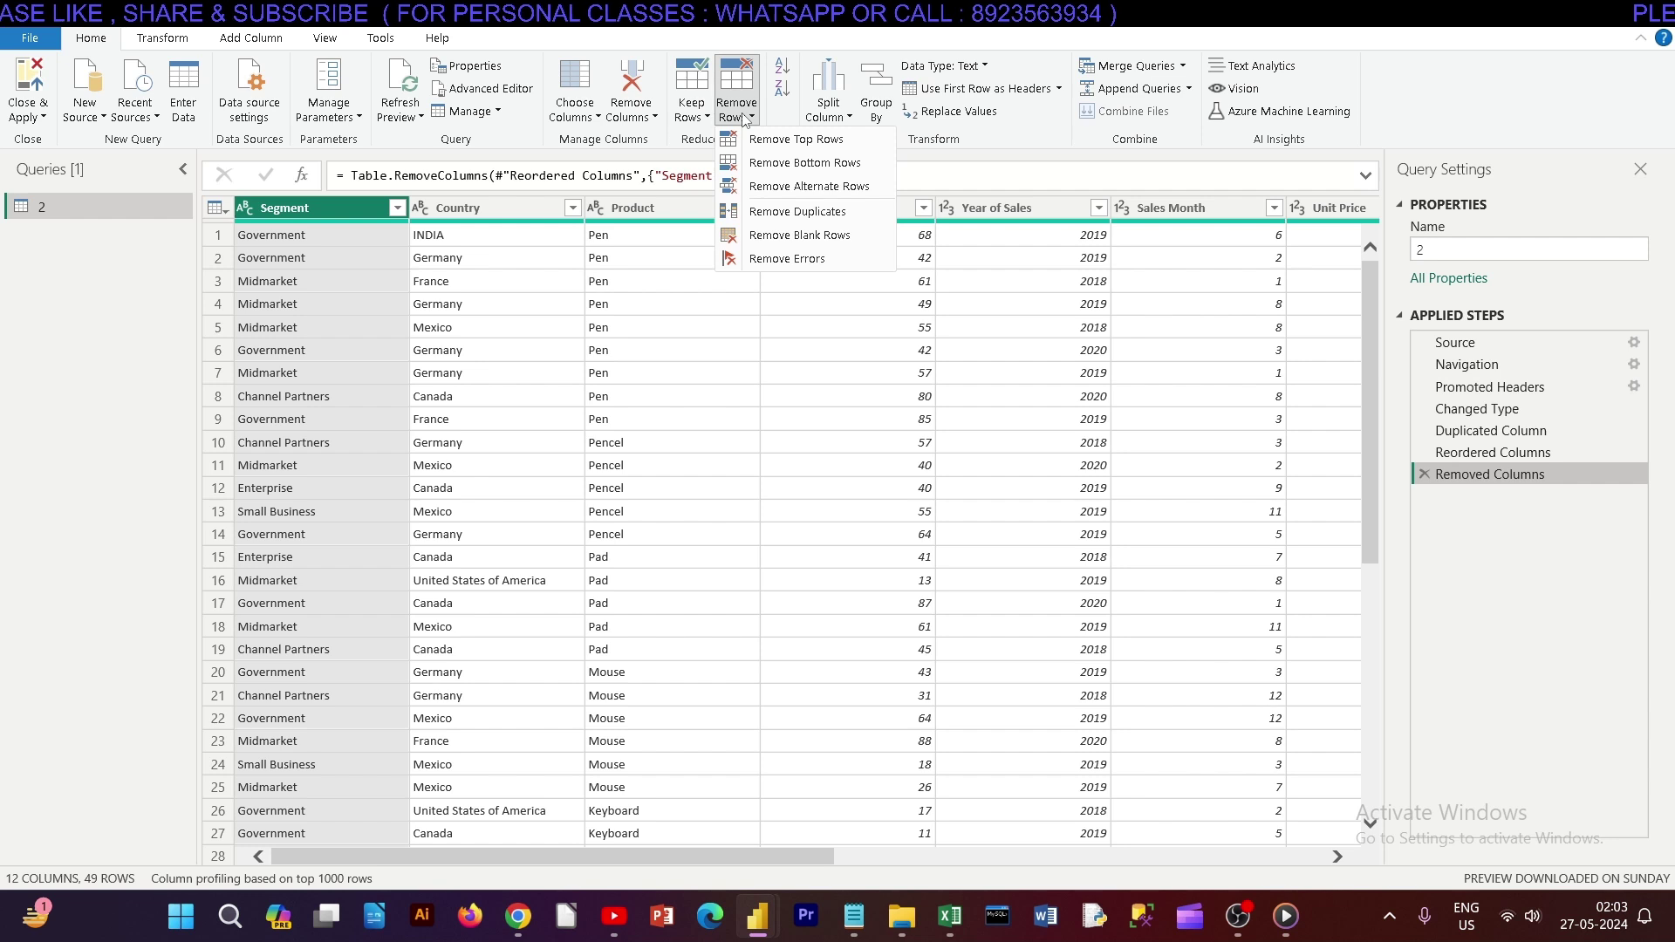
pyautogui.click(744, 119)
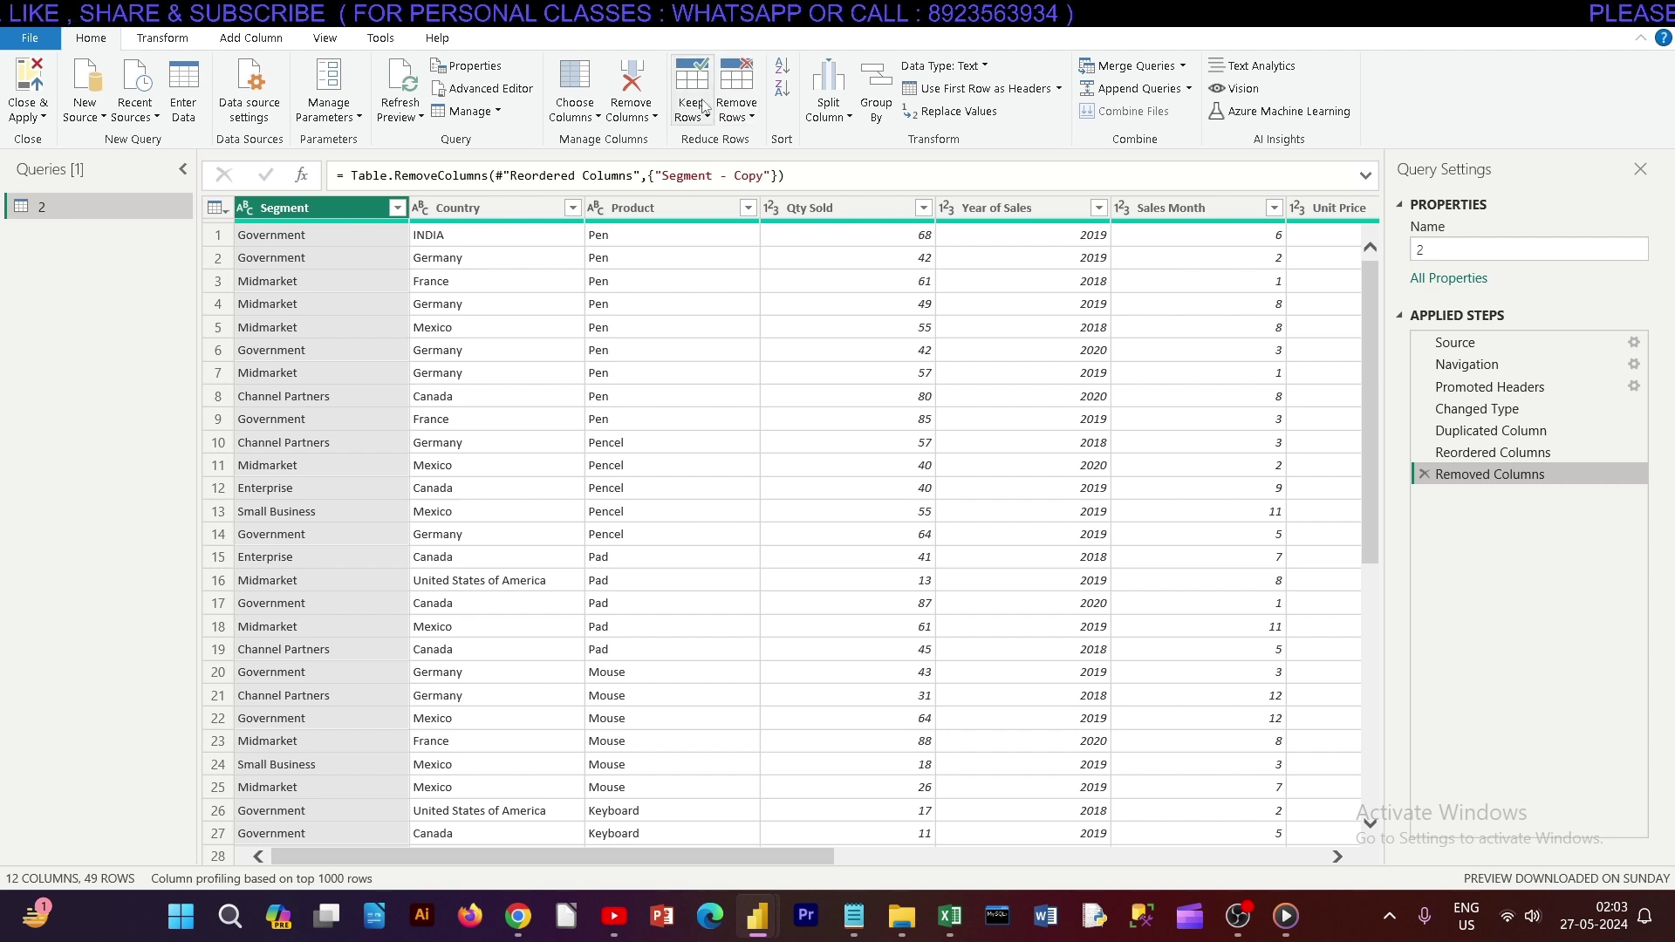
# Remove the top 15 rows of the table, check the remaining rows, and delete that applied step.
pyautogui.click(736, 106)
pyautogui.click(783, 139)
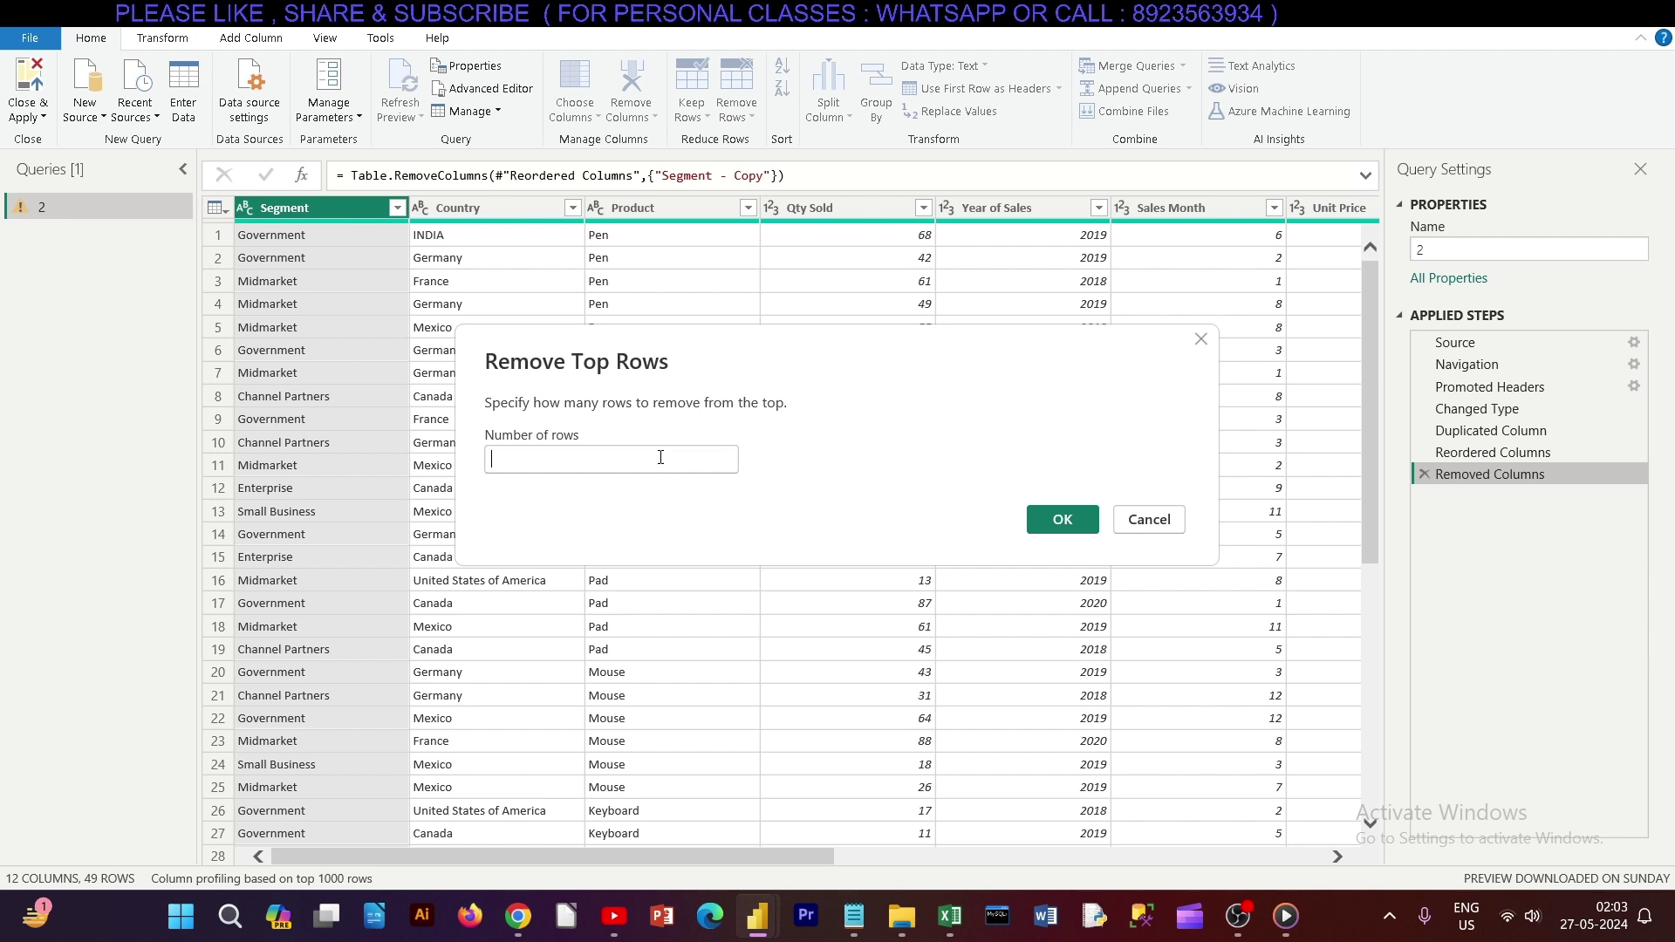
pyautogui.moveTo(673, 348); pyautogui.dragTo(845, 292)
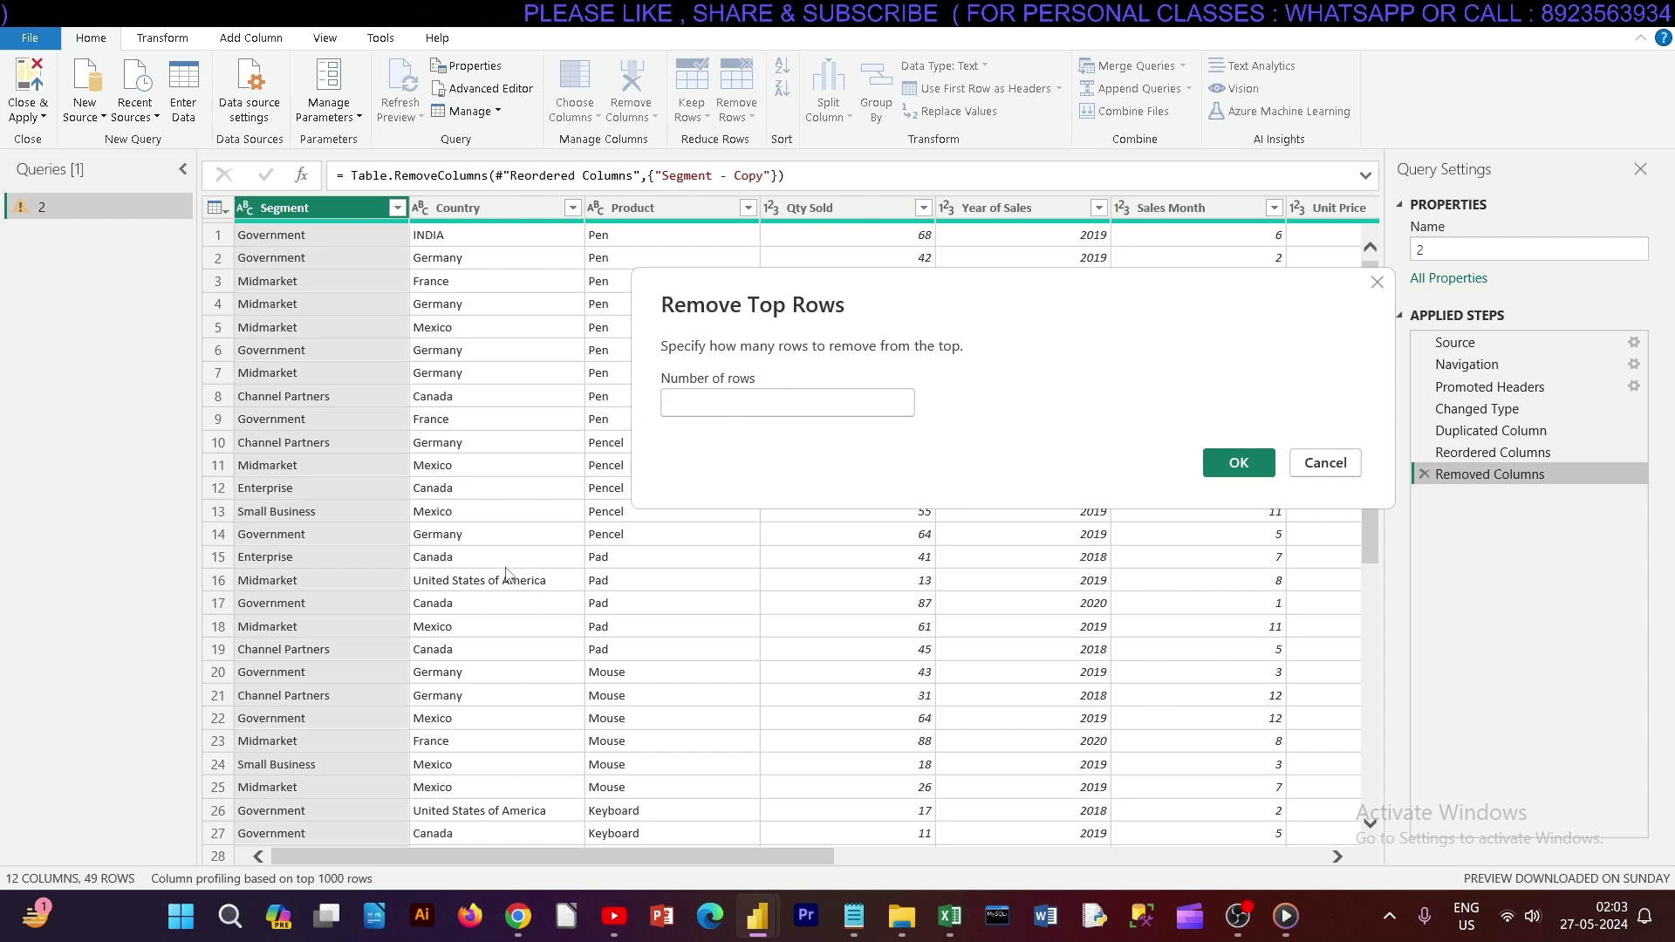
pyautogui.click(688, 401)
pyautogui.write('15')
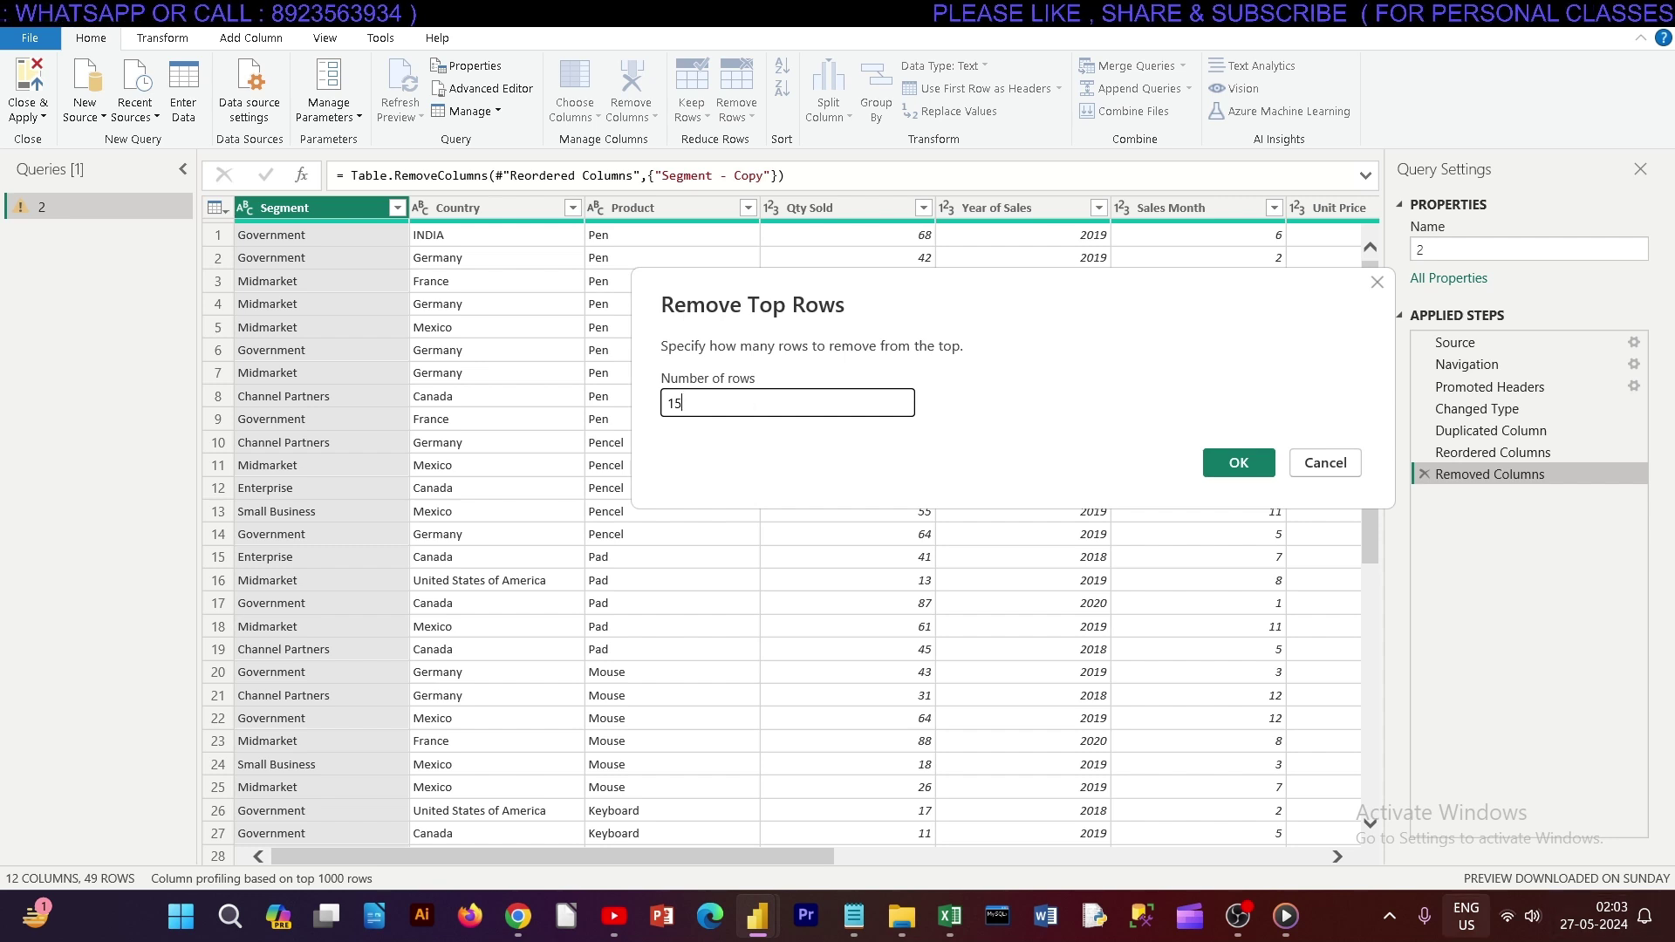
pyautogui.click(1239, 463)
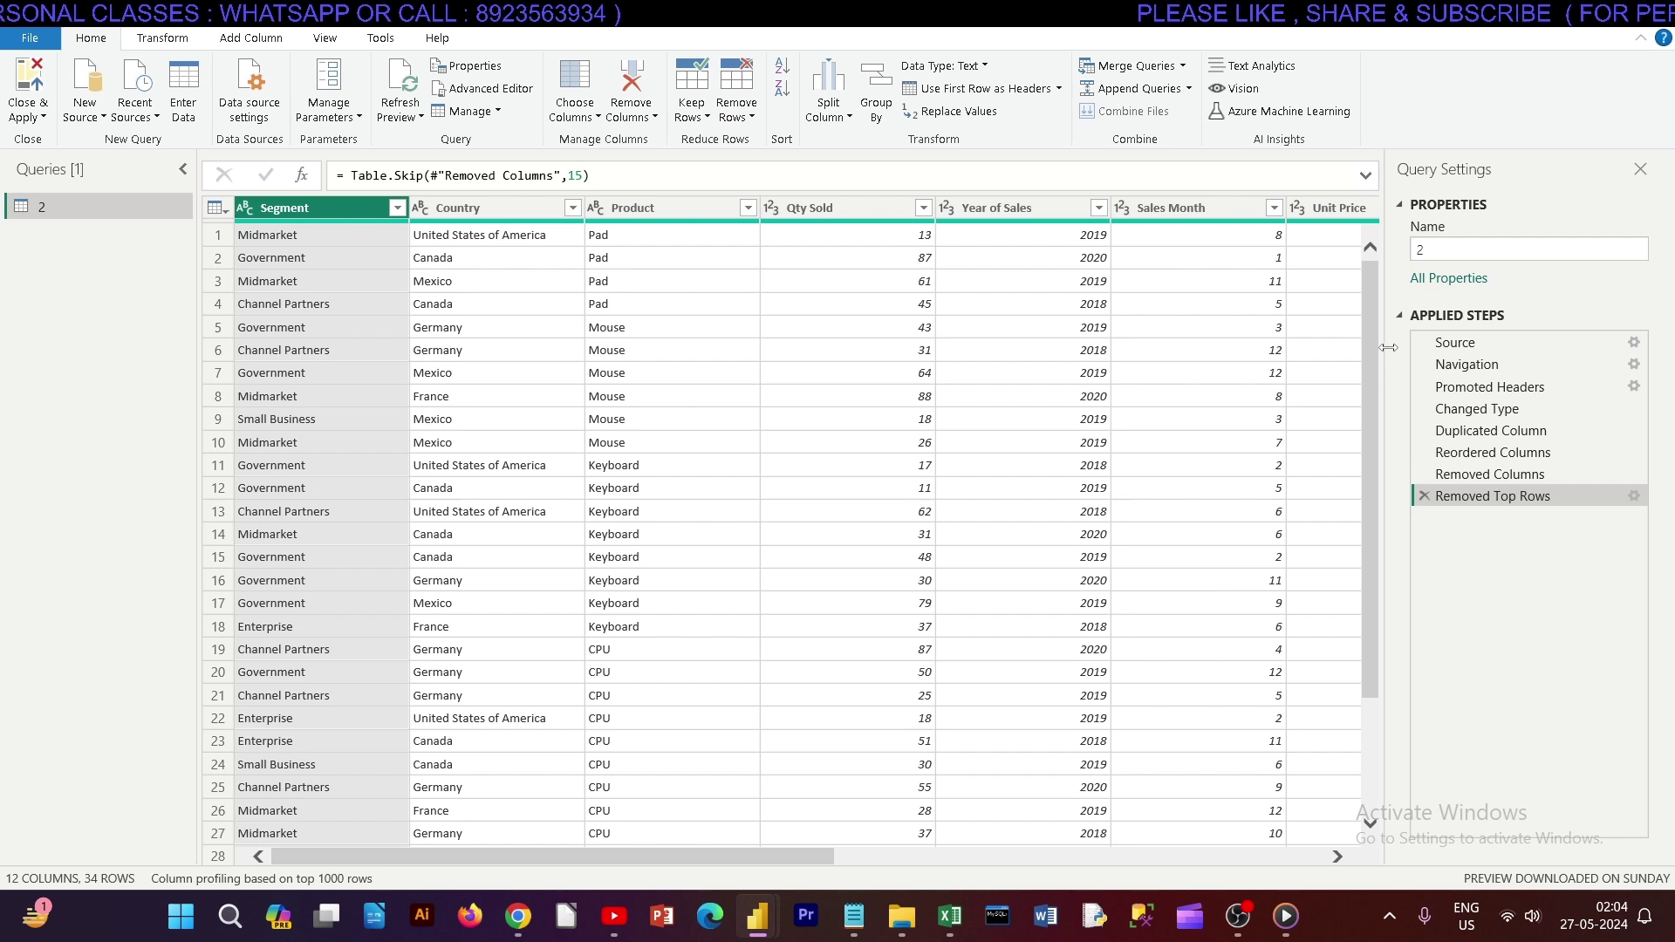
pyautogui.scroll(-3, 1376, 338)
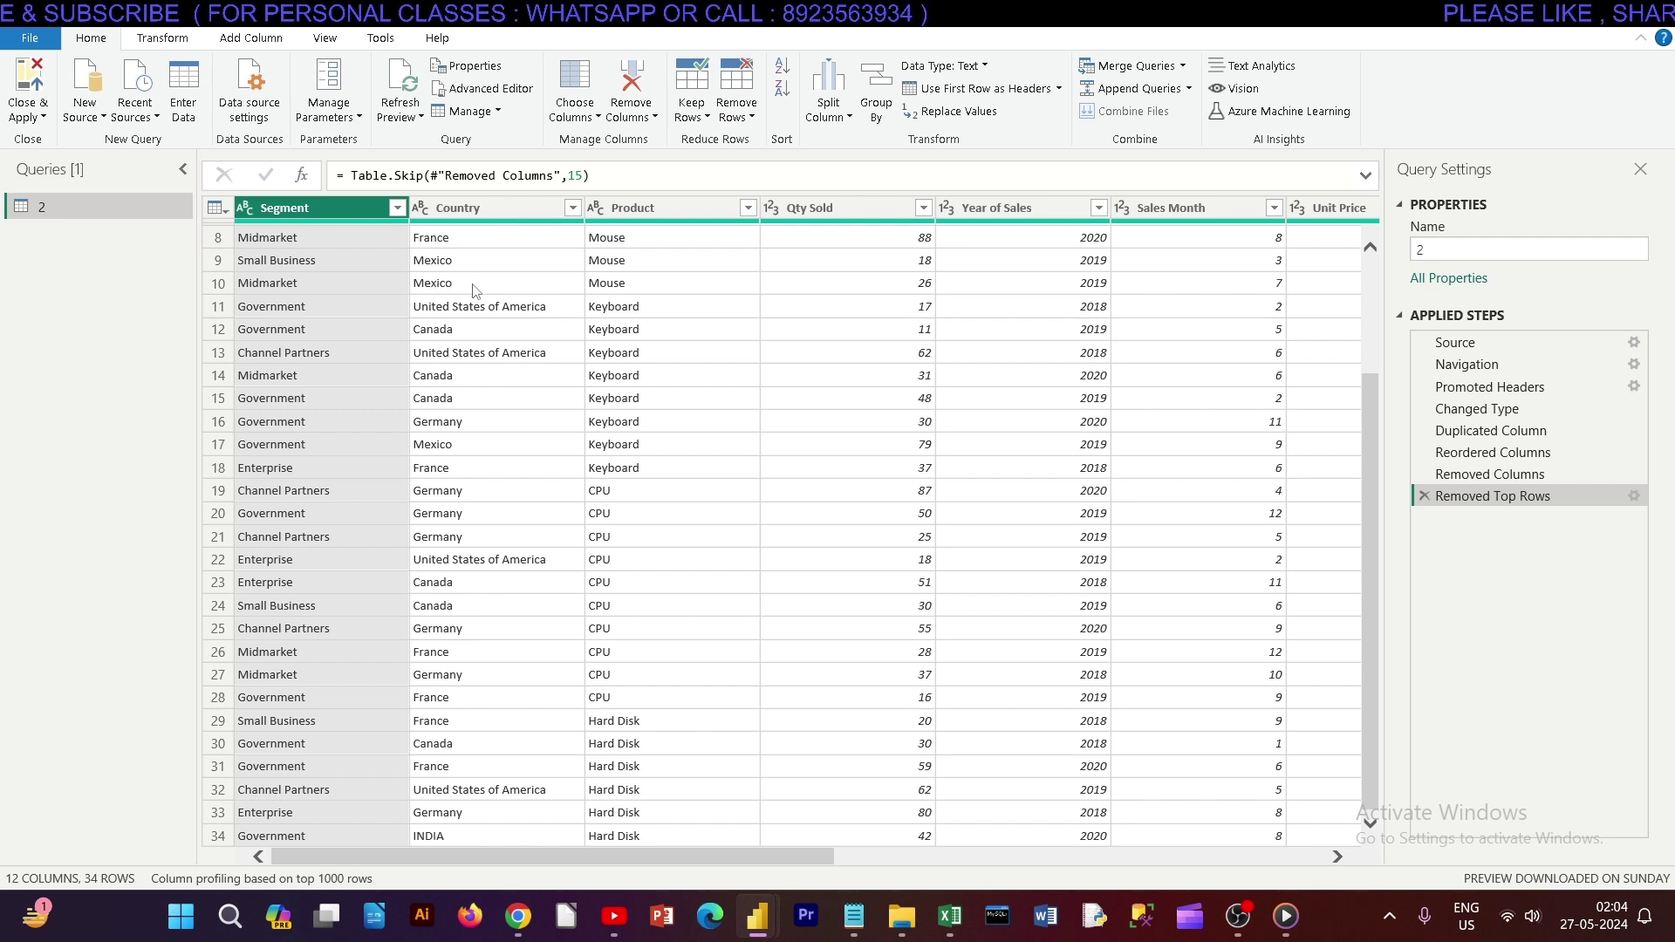
pyautogui.scroll(3, 478, 296)
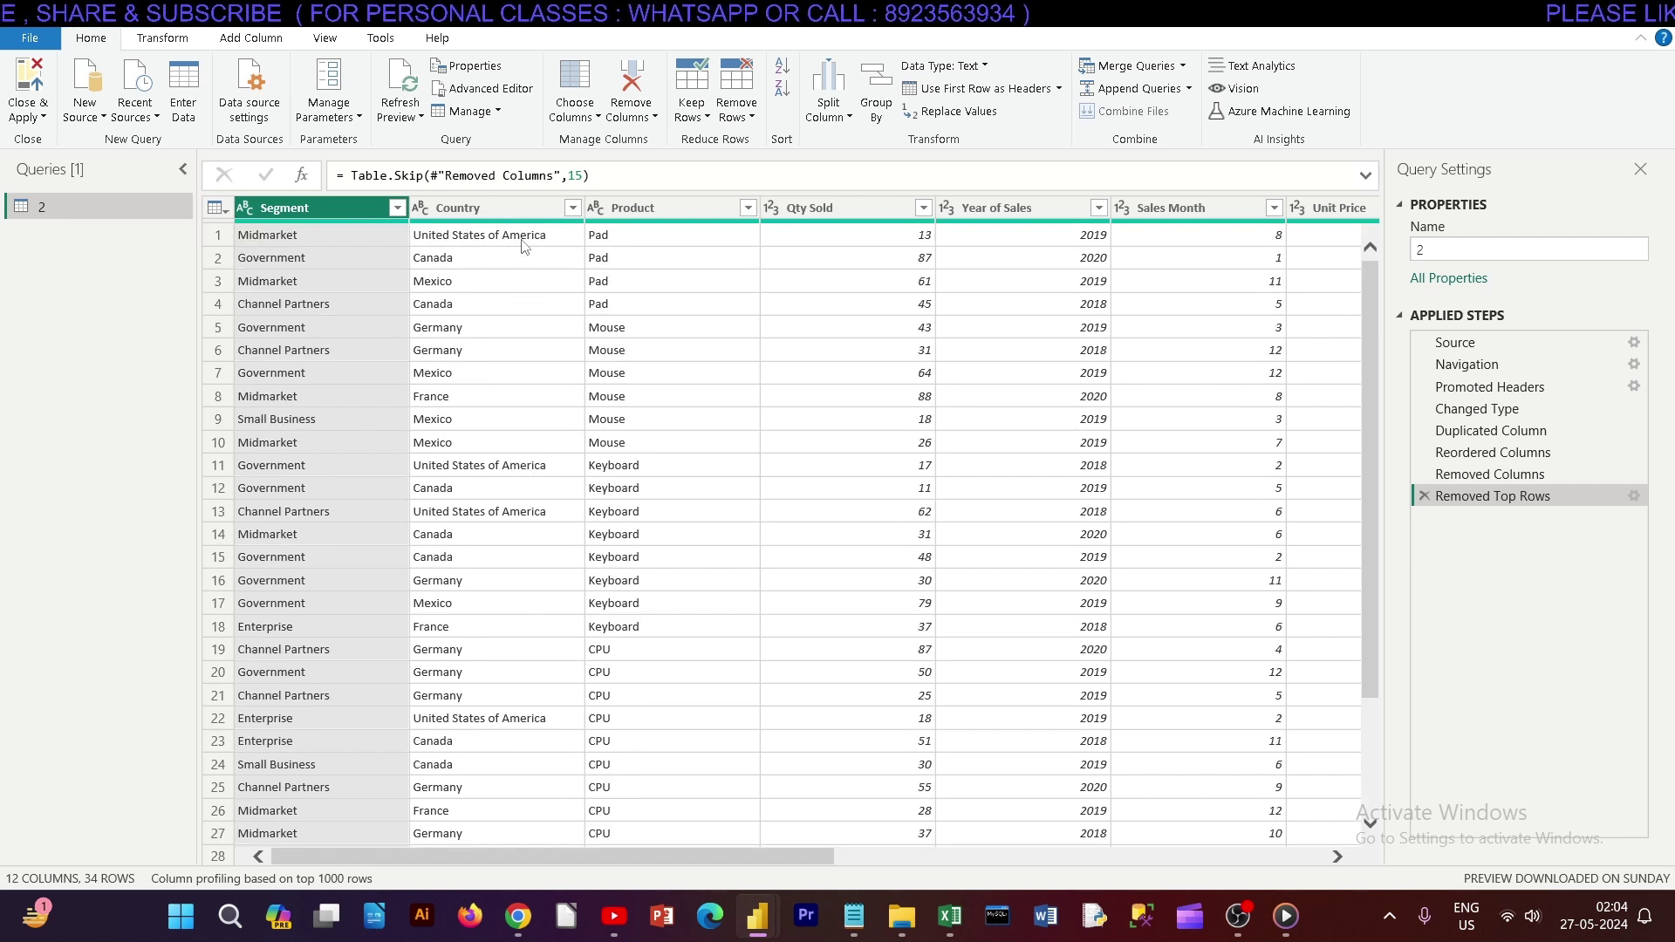
pyautogui.click(1424, 496)
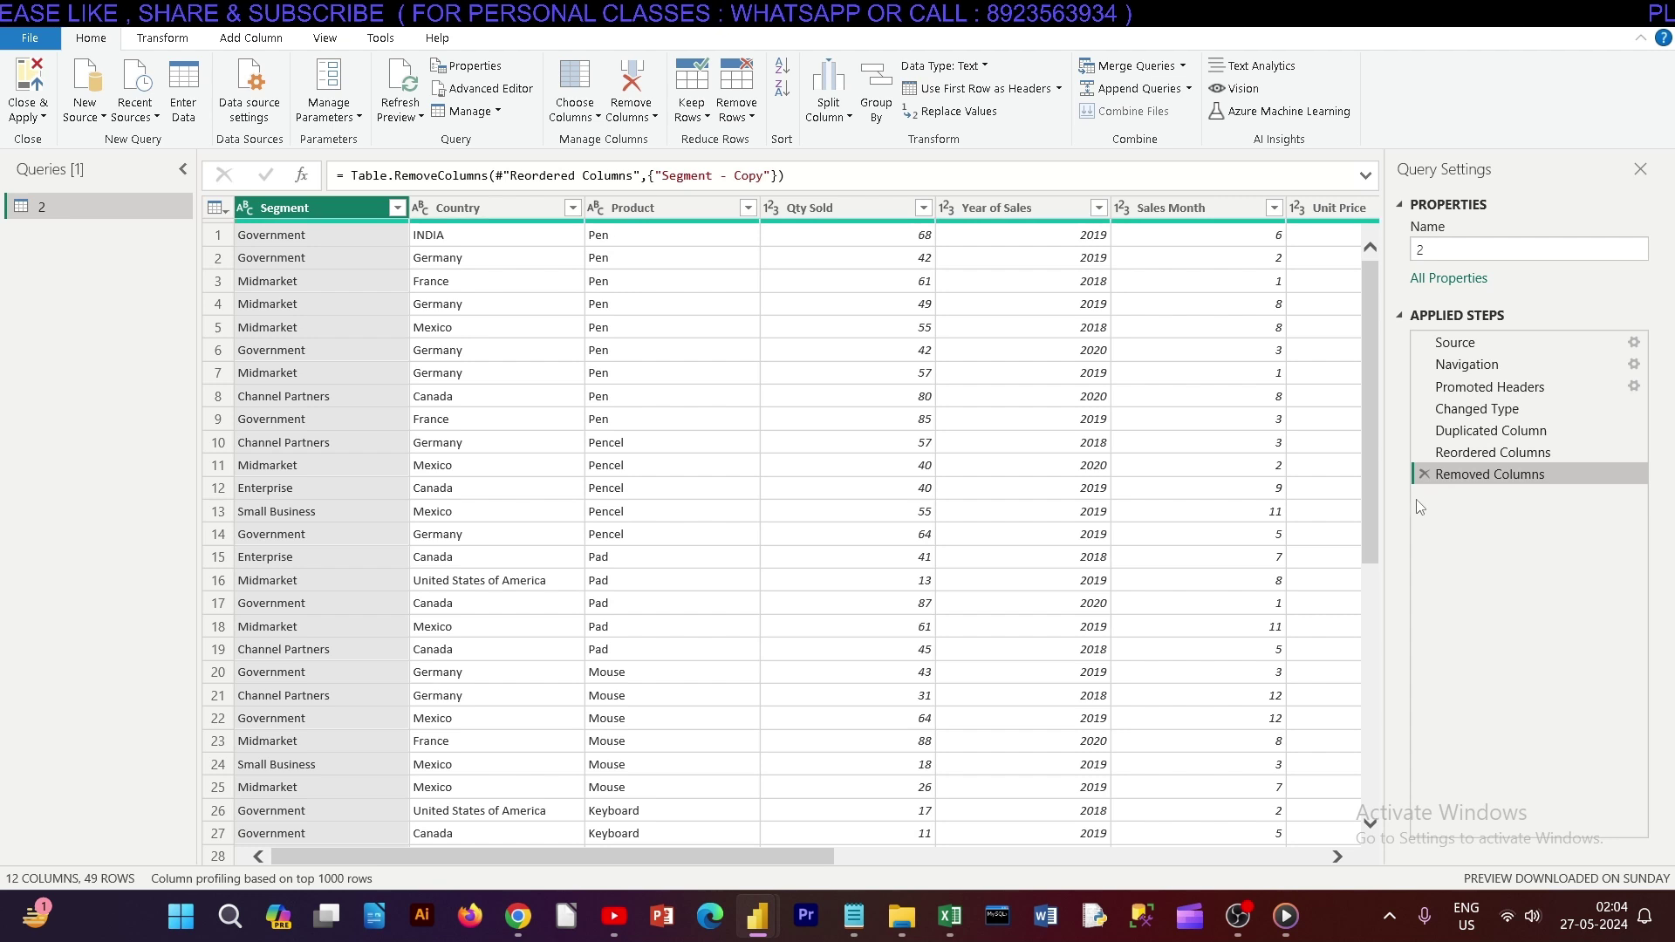
pyautogui.click(743, 124)
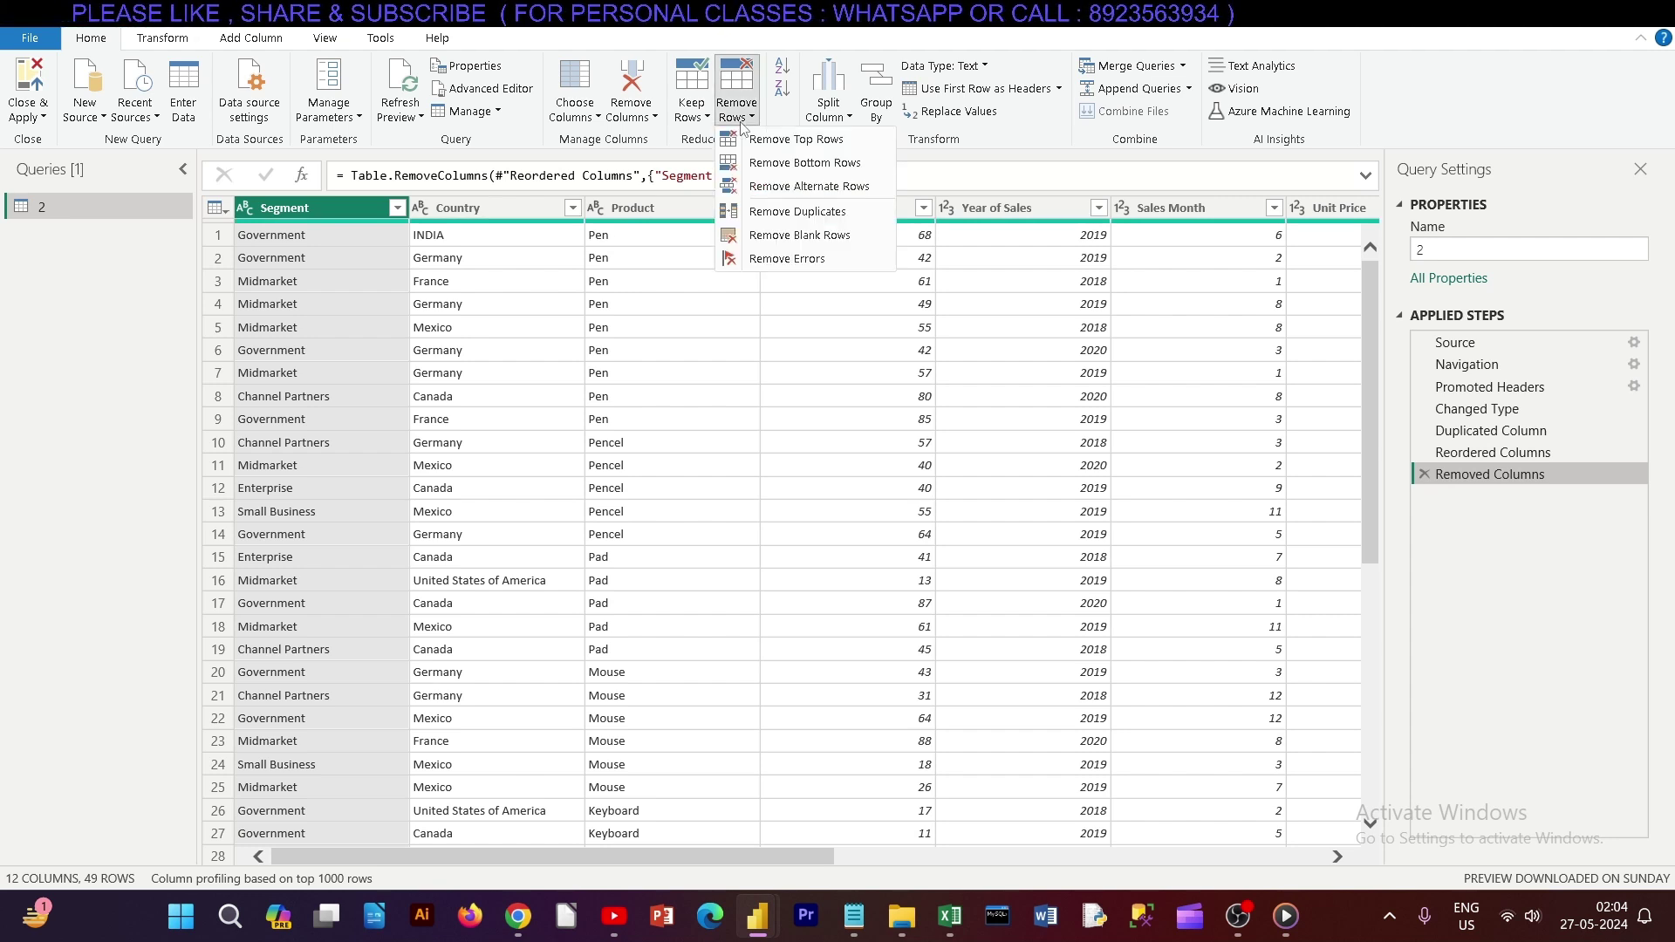
pyautogui.click(763, 164)
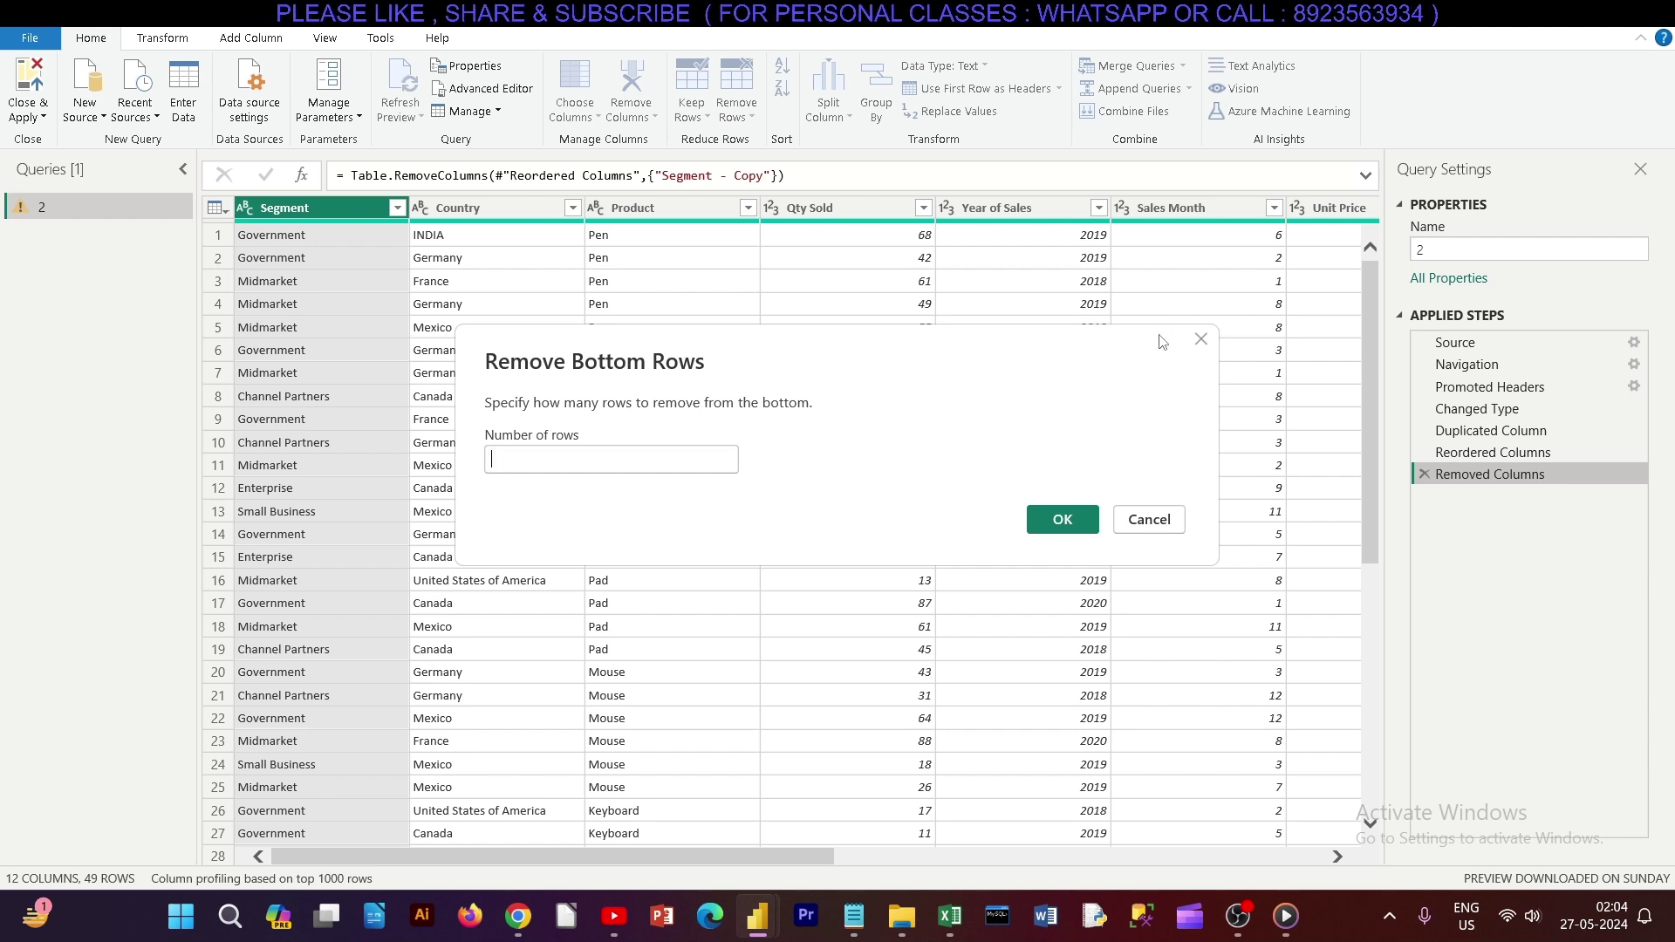
pyautogui.click(1165, 519)
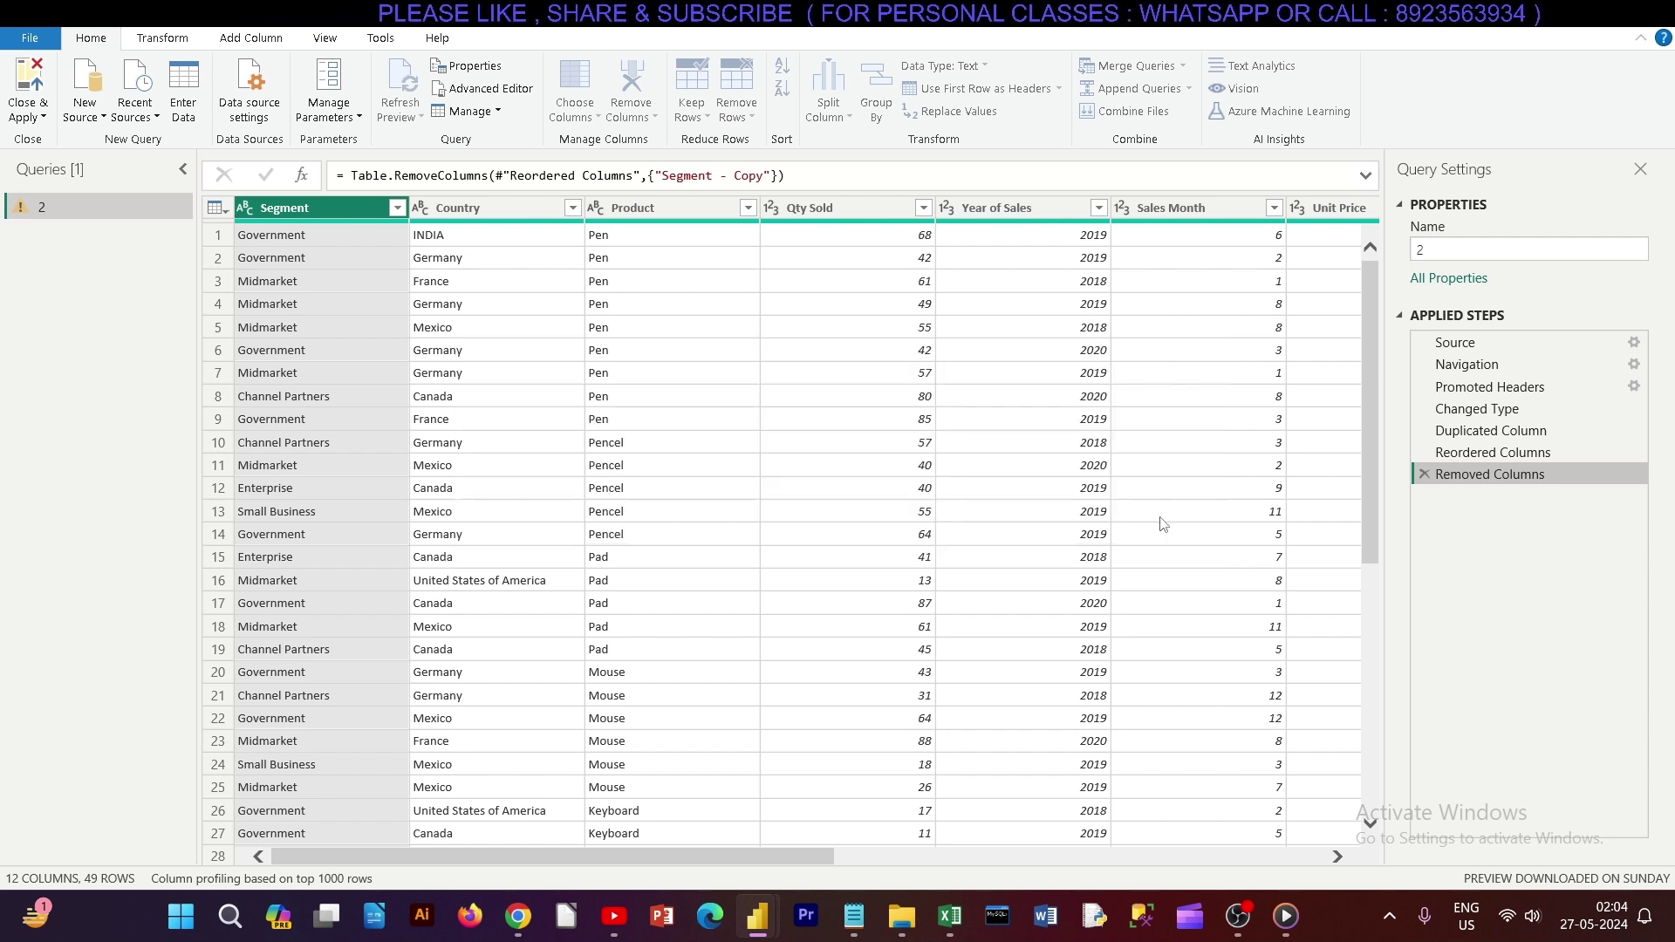
# Remove the bottom 3 rows of the table, check the remaining rows, and delete that applied step.
pyautogui.moveTo(1374, 363); pyautogui.dragTo(1376, 692)
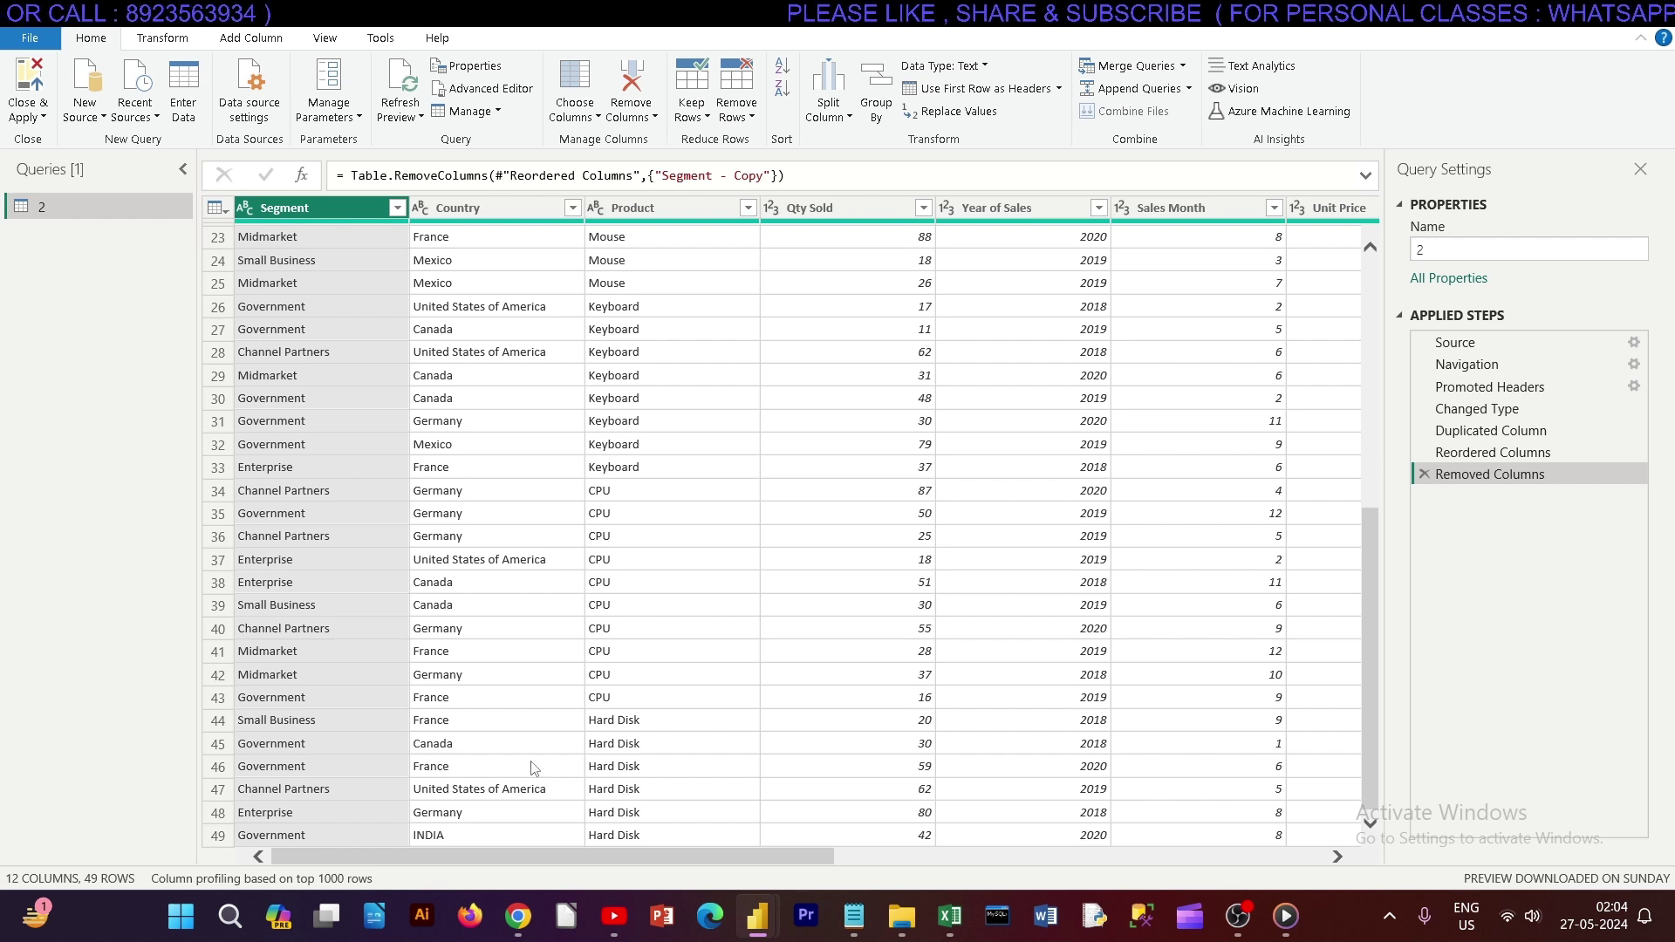
pyautogui.click(736, 109)
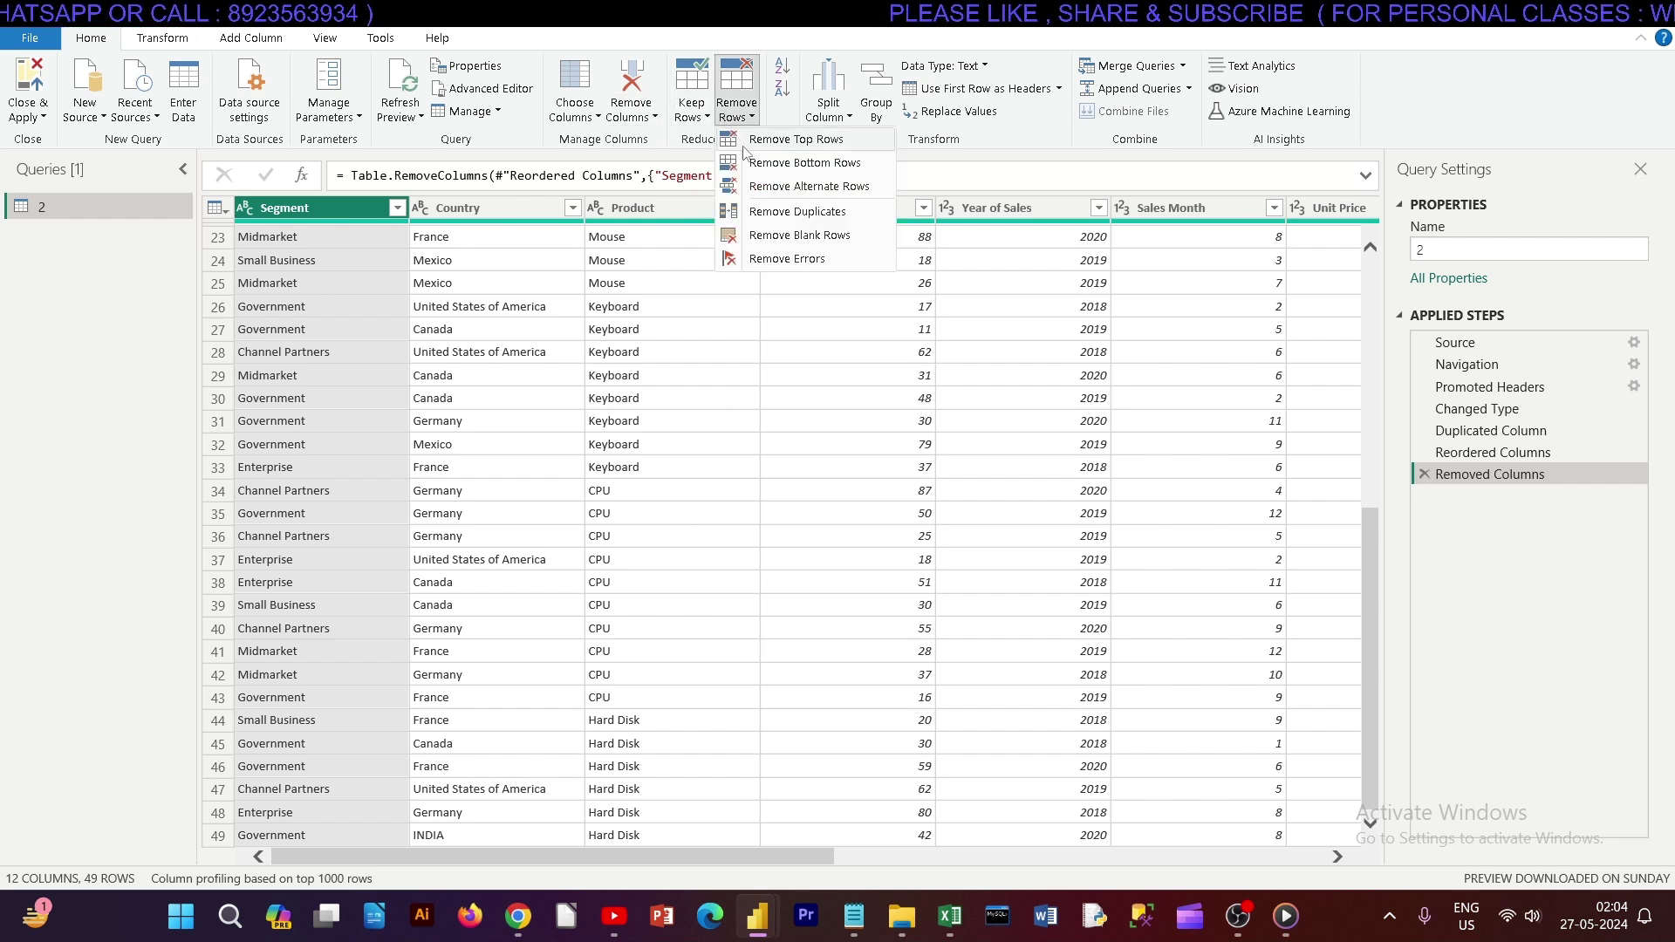
pyautogui.click(767, 164)
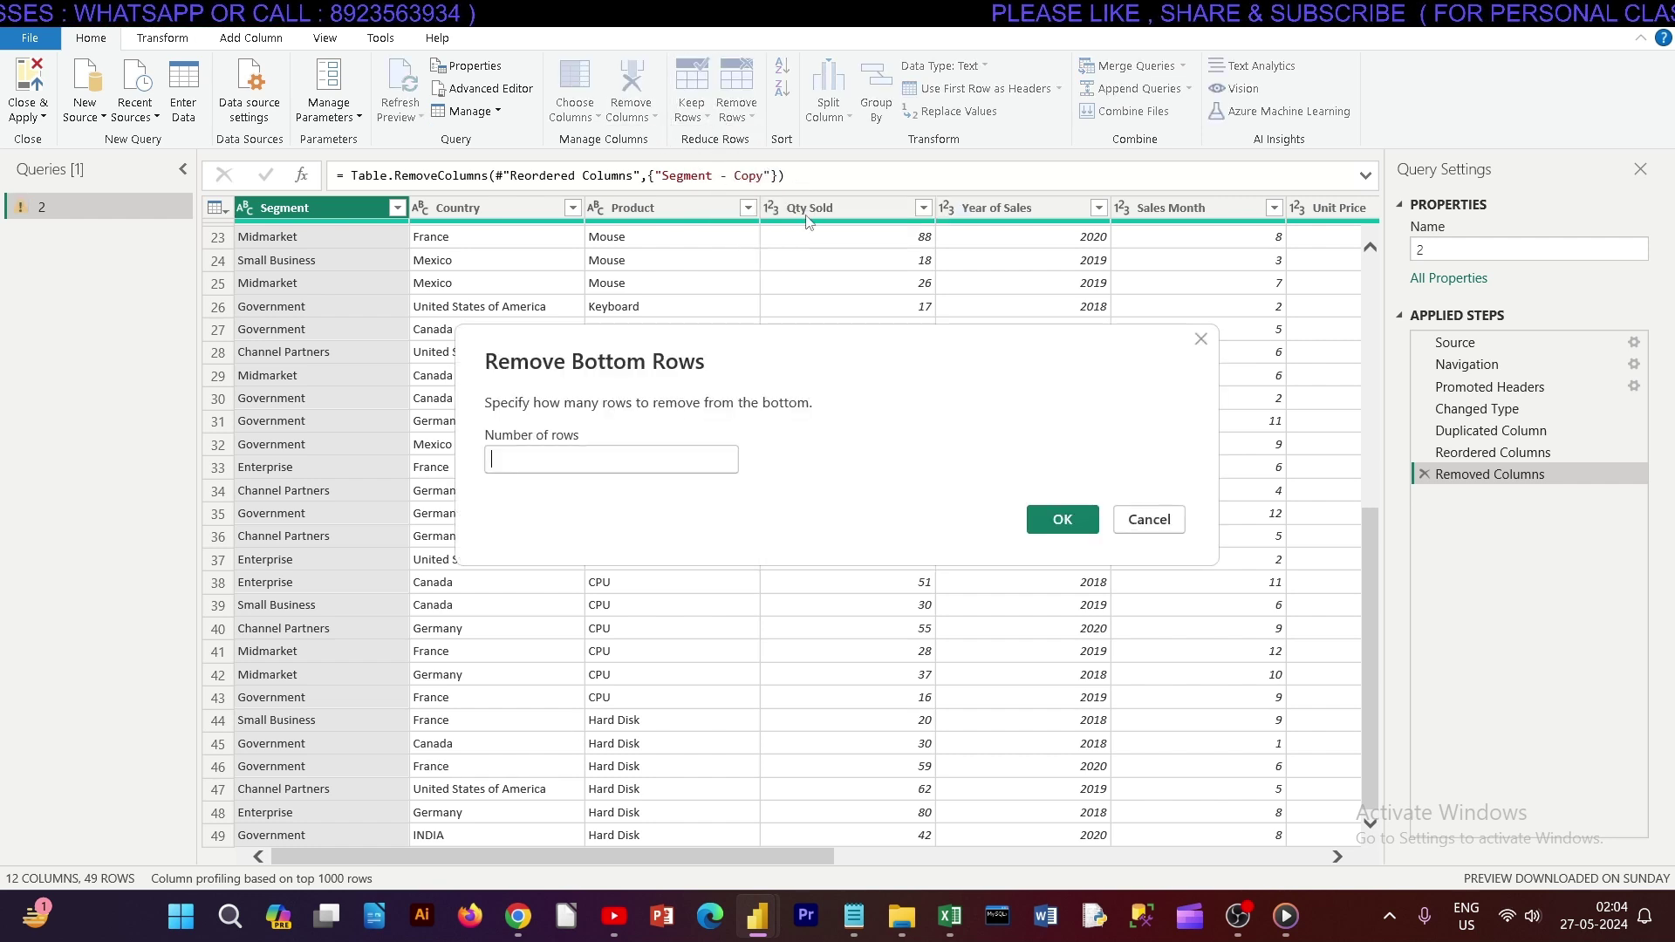
pyautogui.click(610, 457)
pyautogui.write('3')
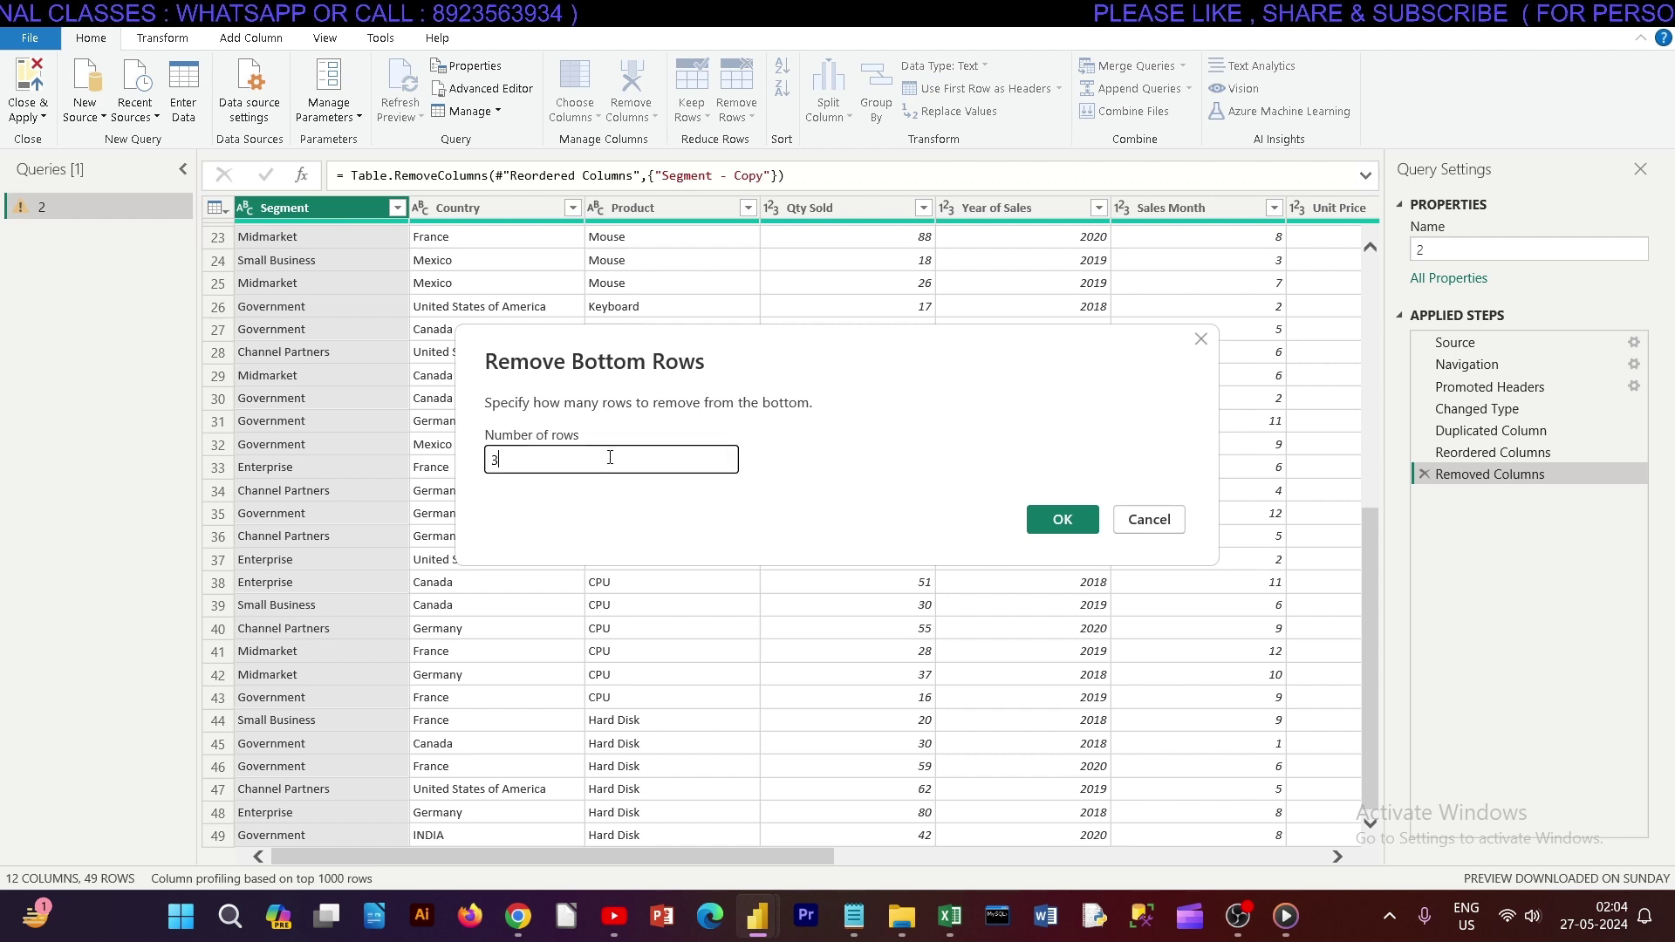
pyautogui.click(1038, 521)
pyautogui.moveTo(1371, 369); pyautogui.dragTo(1363, 689)
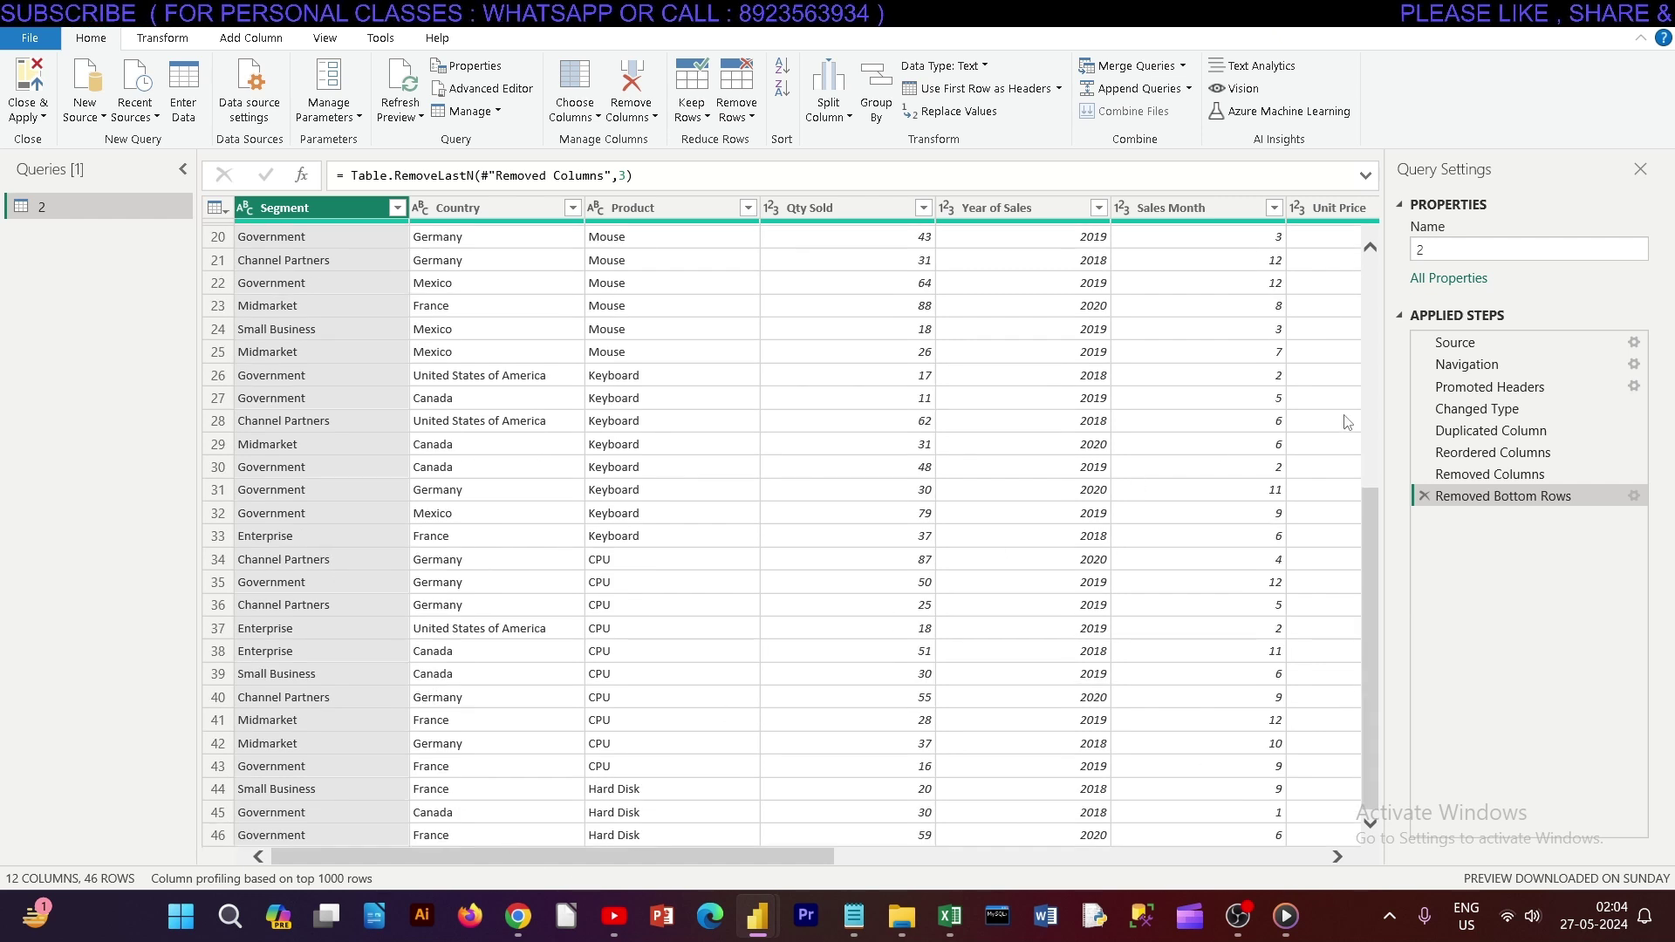
pyautogui.click(1427, 496)
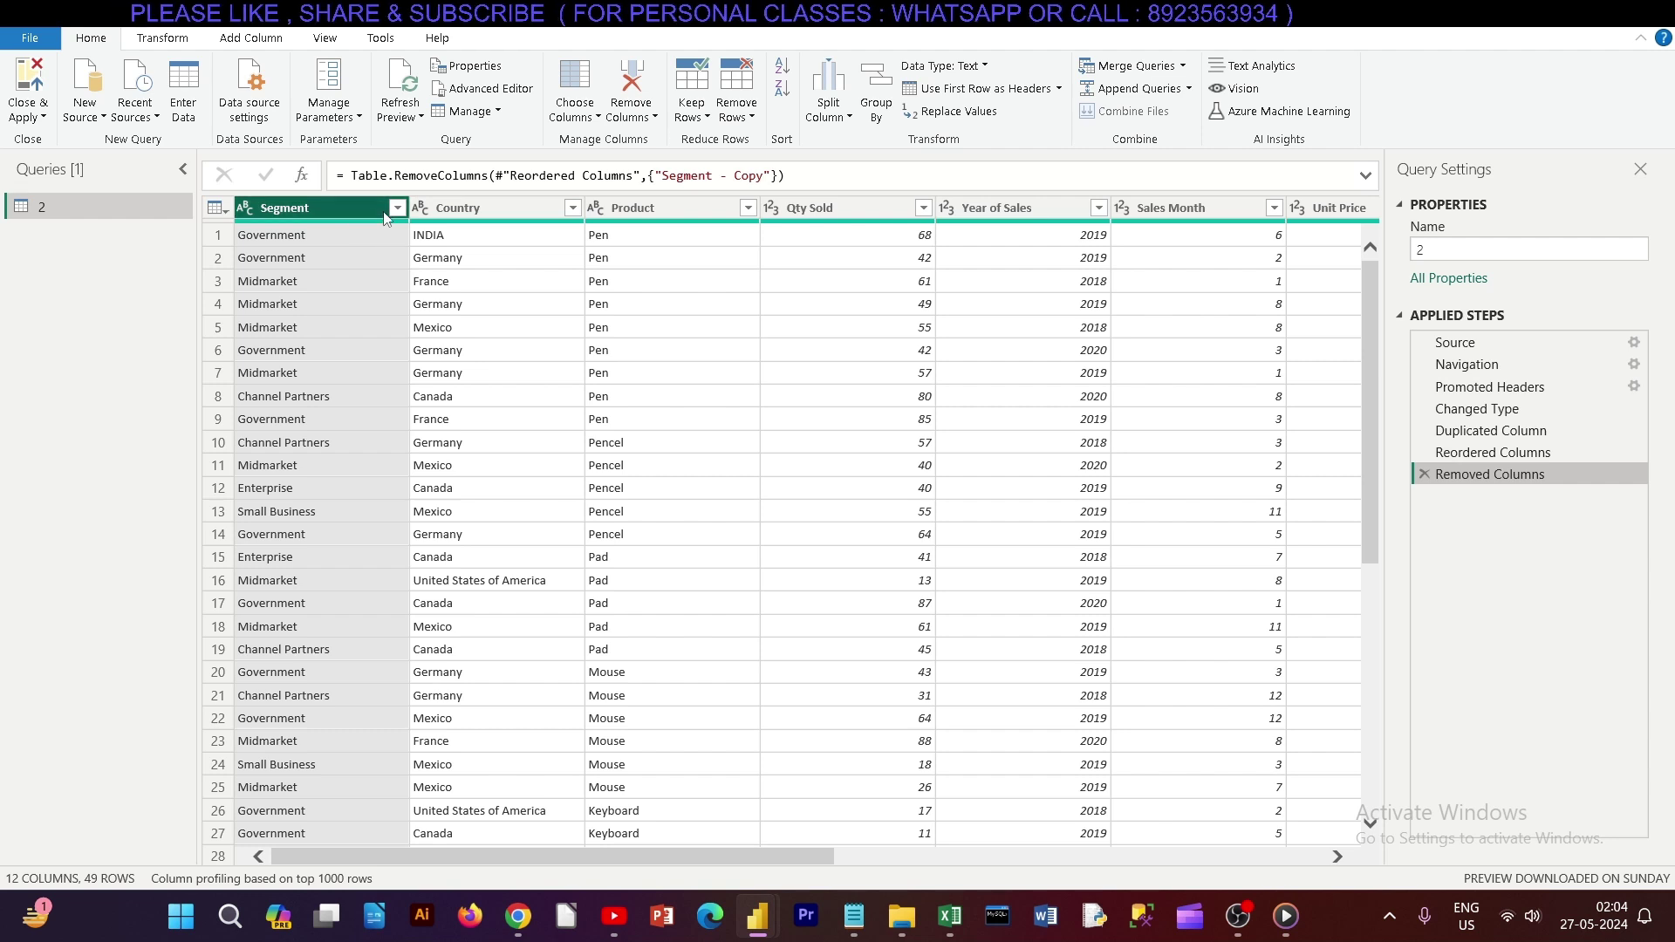
# Sort the table by the Country column in ascending order.
pyautogui.click(479, 206)
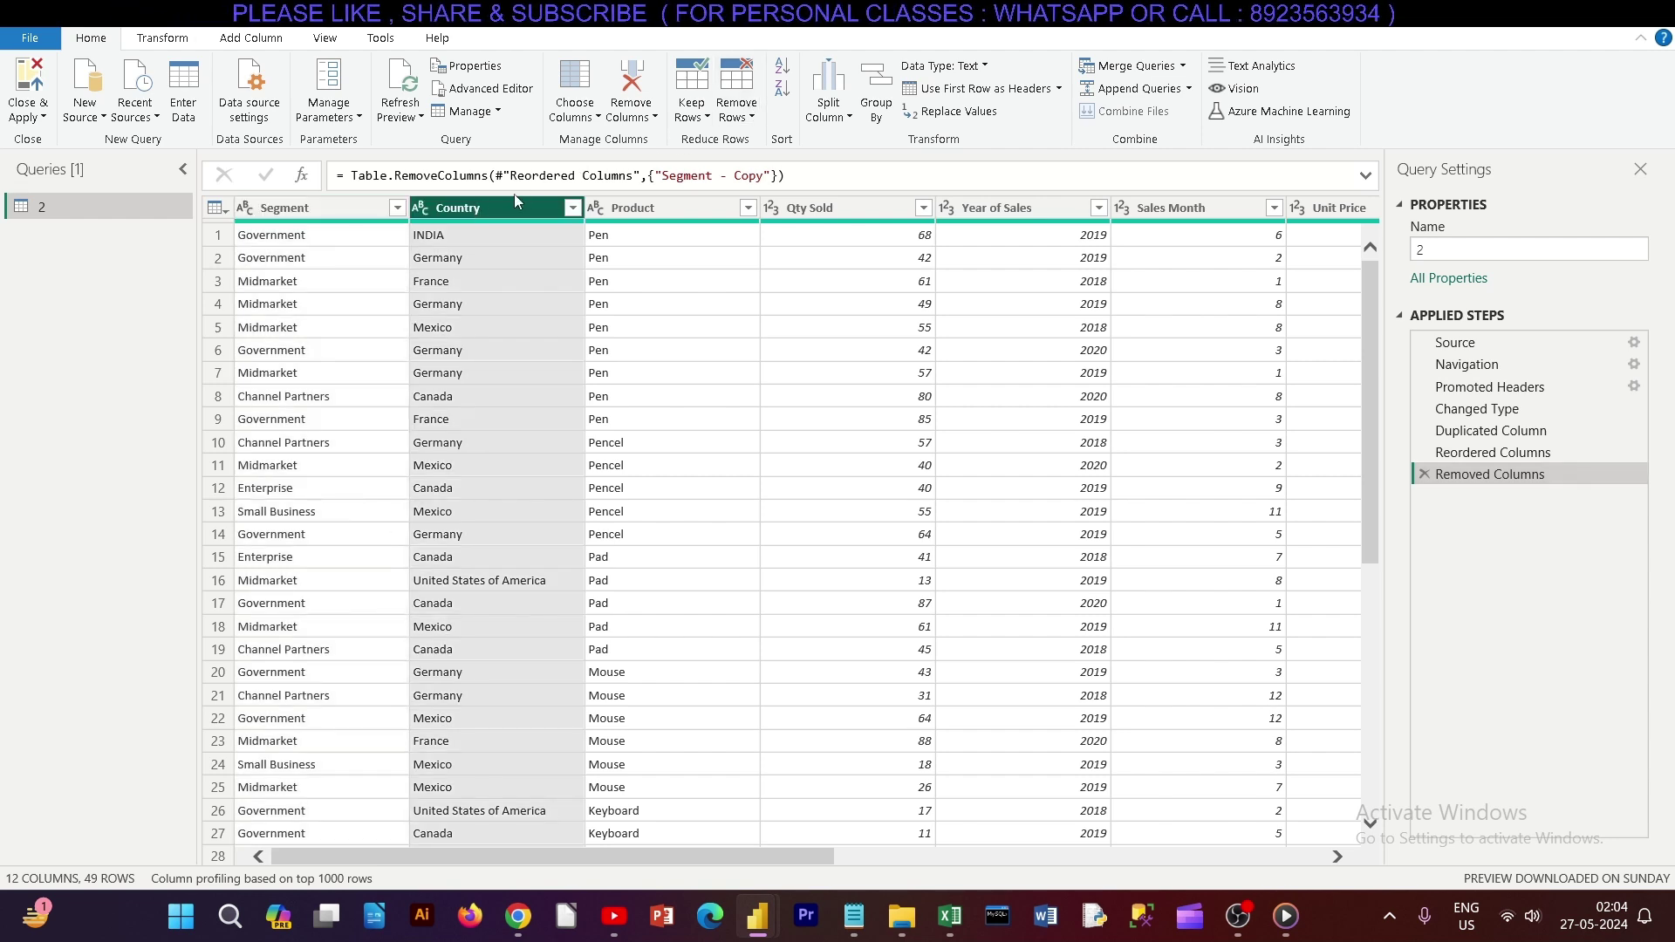
pyautogui.click(783, 74)
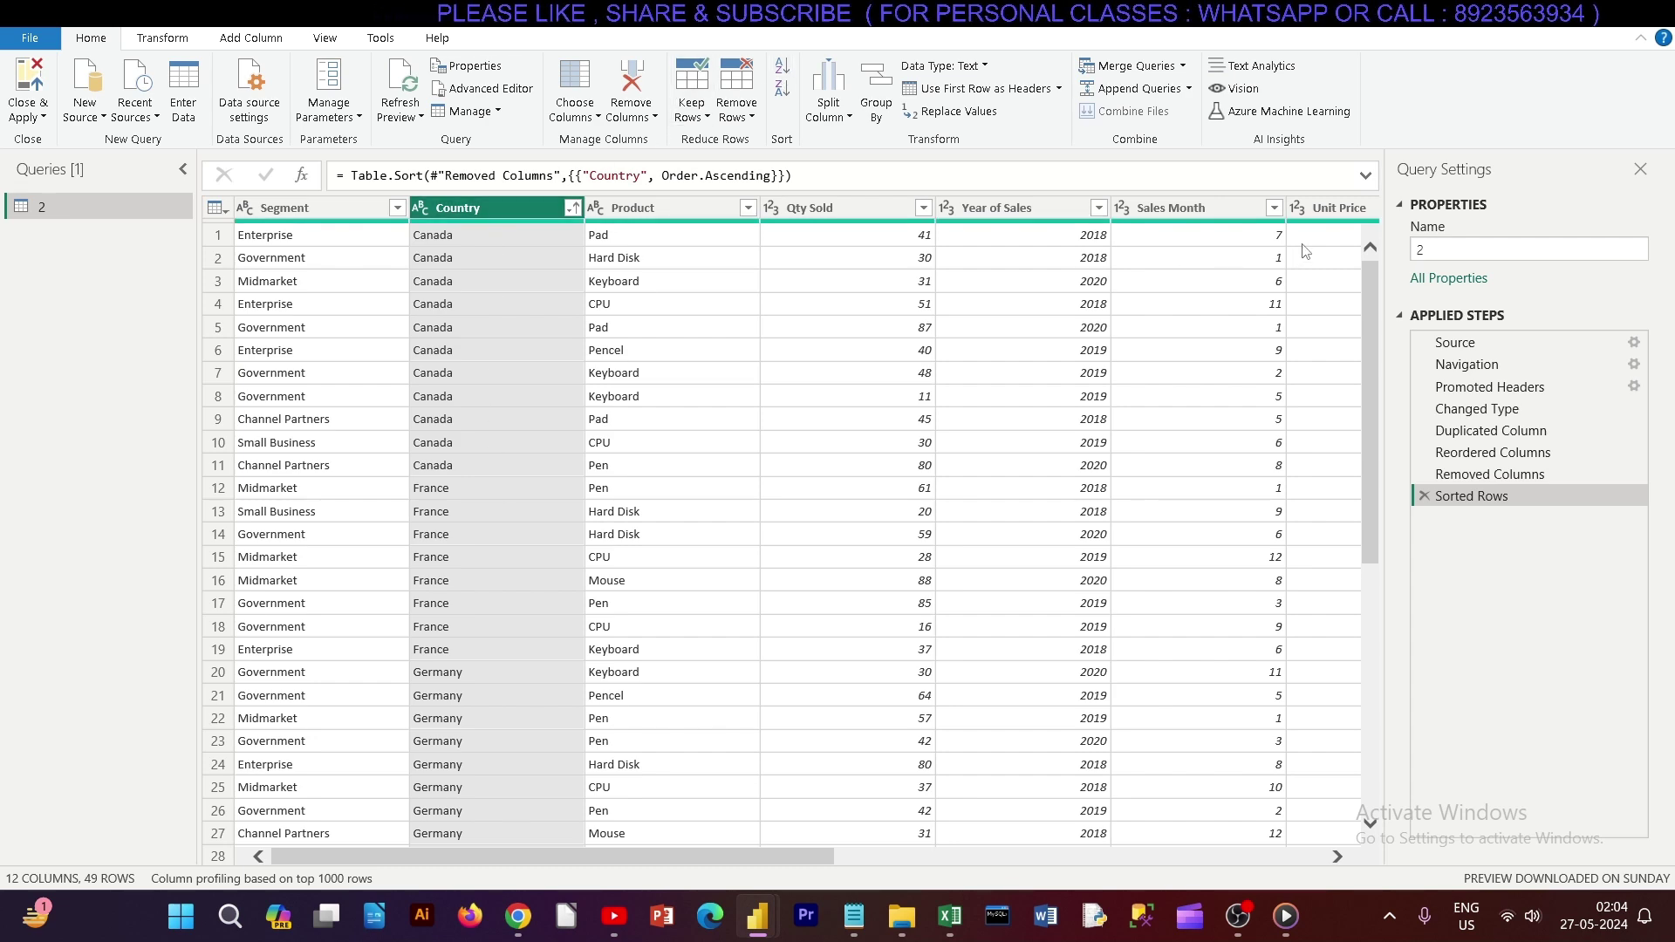
pyautogui.moveTo(1370, 285); pyautogui.dragTo(1376, 365)
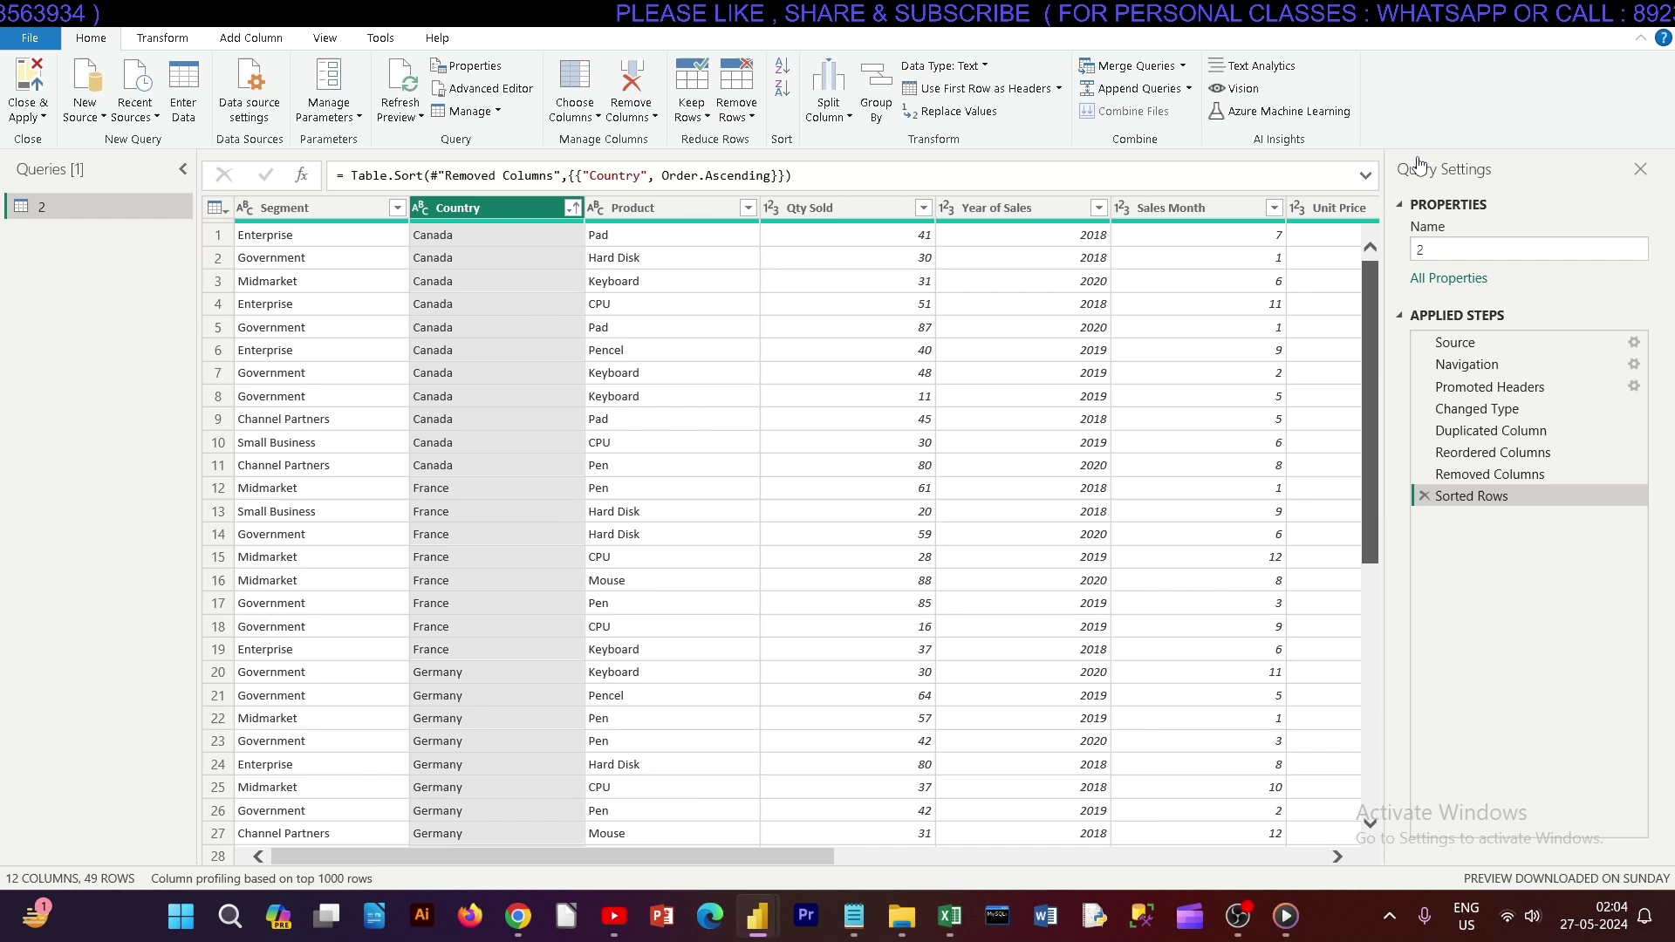
# Sort the Country column in descending order, check the rows, and delete the sorting step from the query.
pyautogui.click(783, 88)
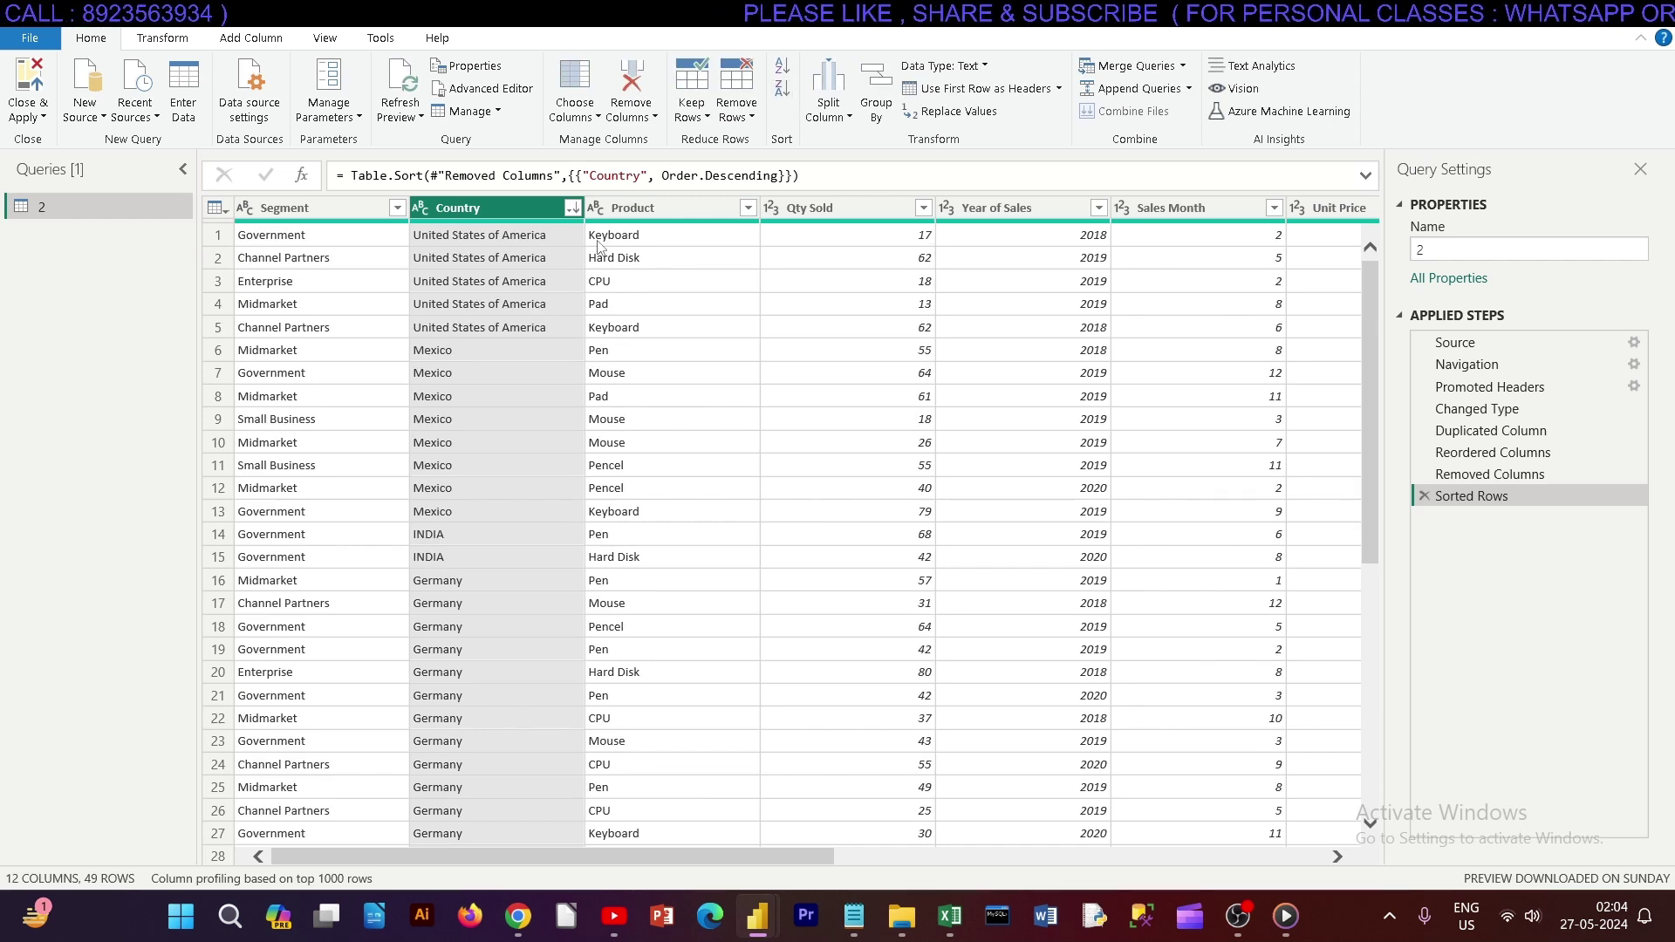
pyautogui.scroll(-7, 535, 520)
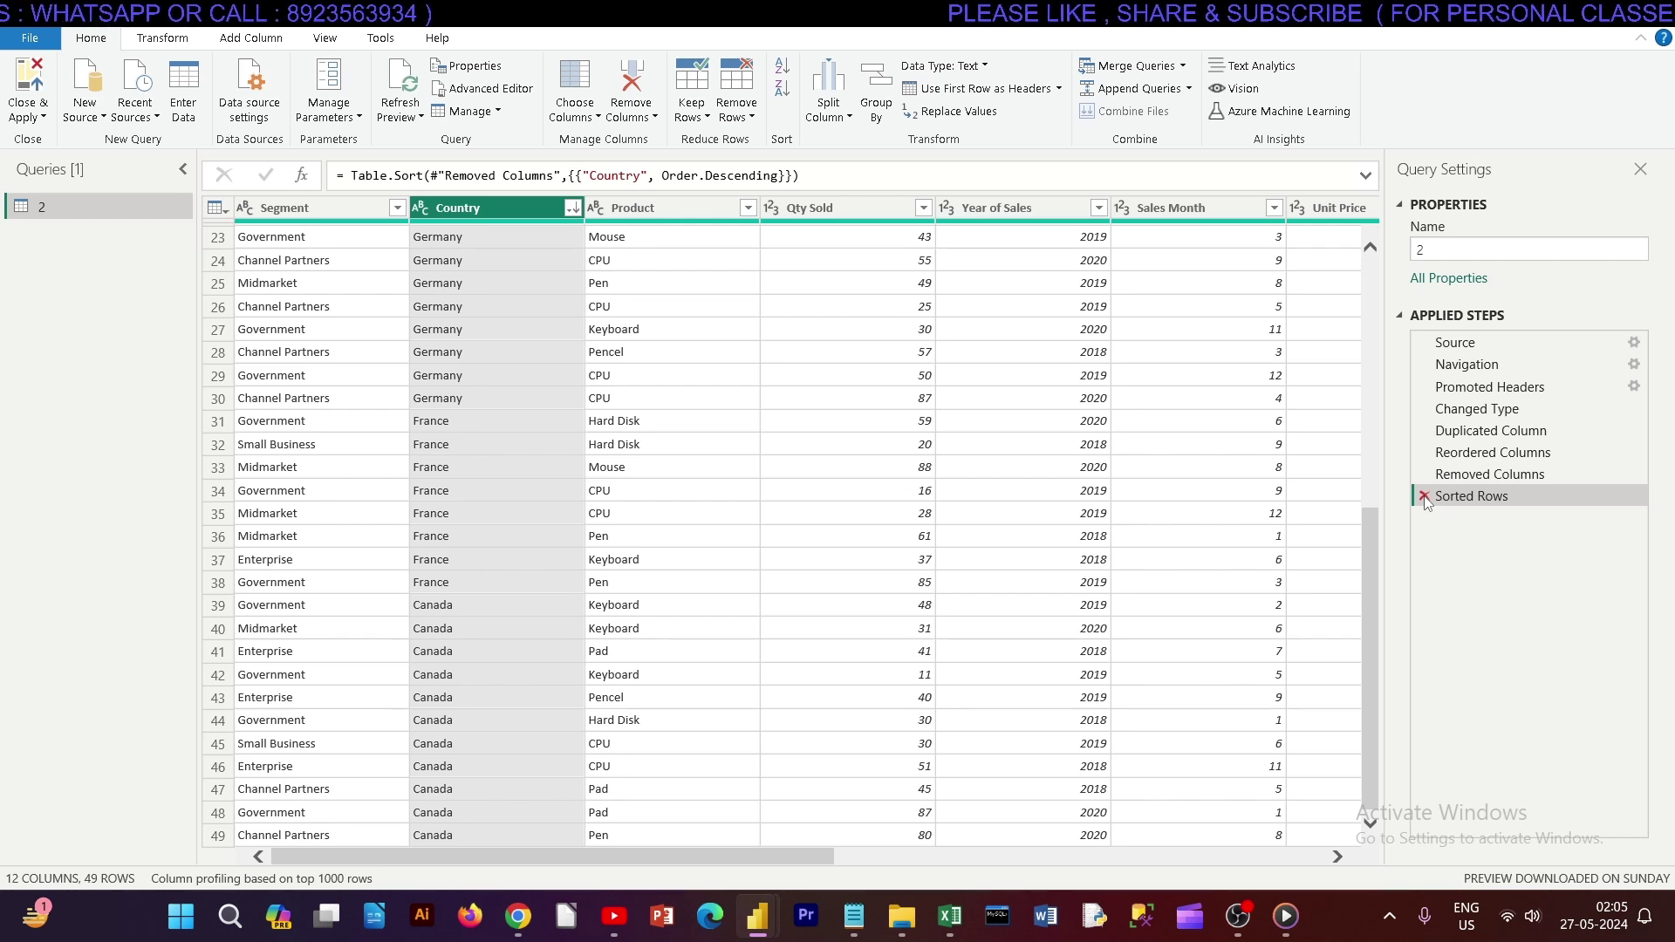
pyautogui.click(1424, 496)
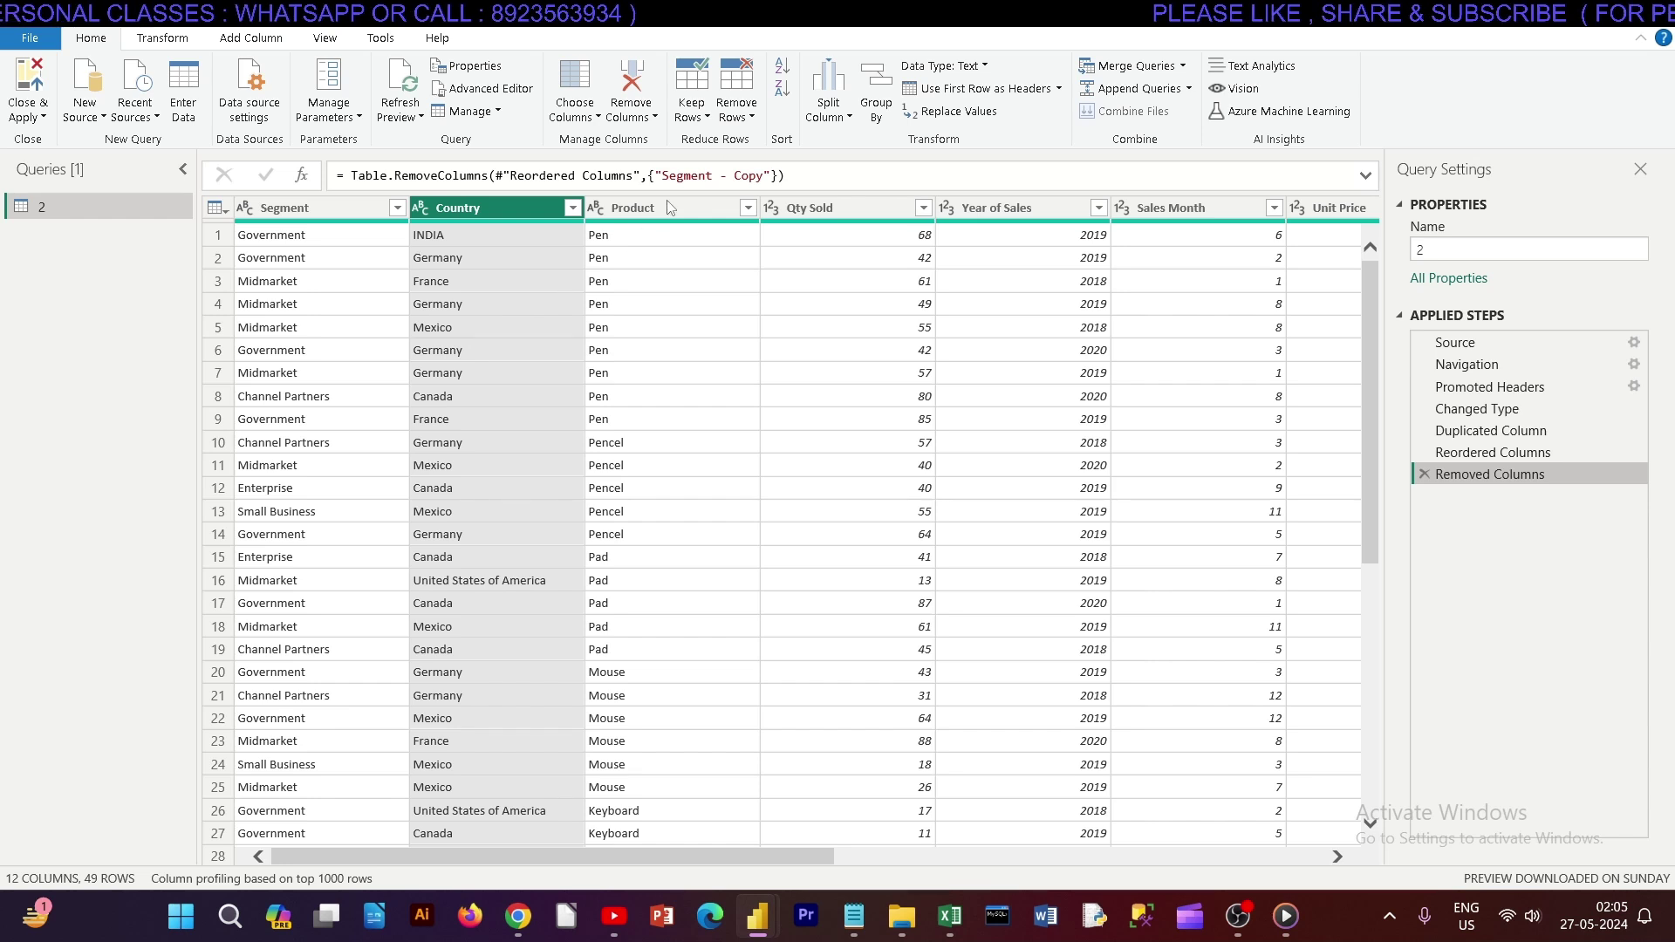
# Examine the options for splitting the Segment column by number of characters, including the advanced ones, and leave without splitting.
pyautogui.click(667, 354)
pyautogui.click(464, 211)
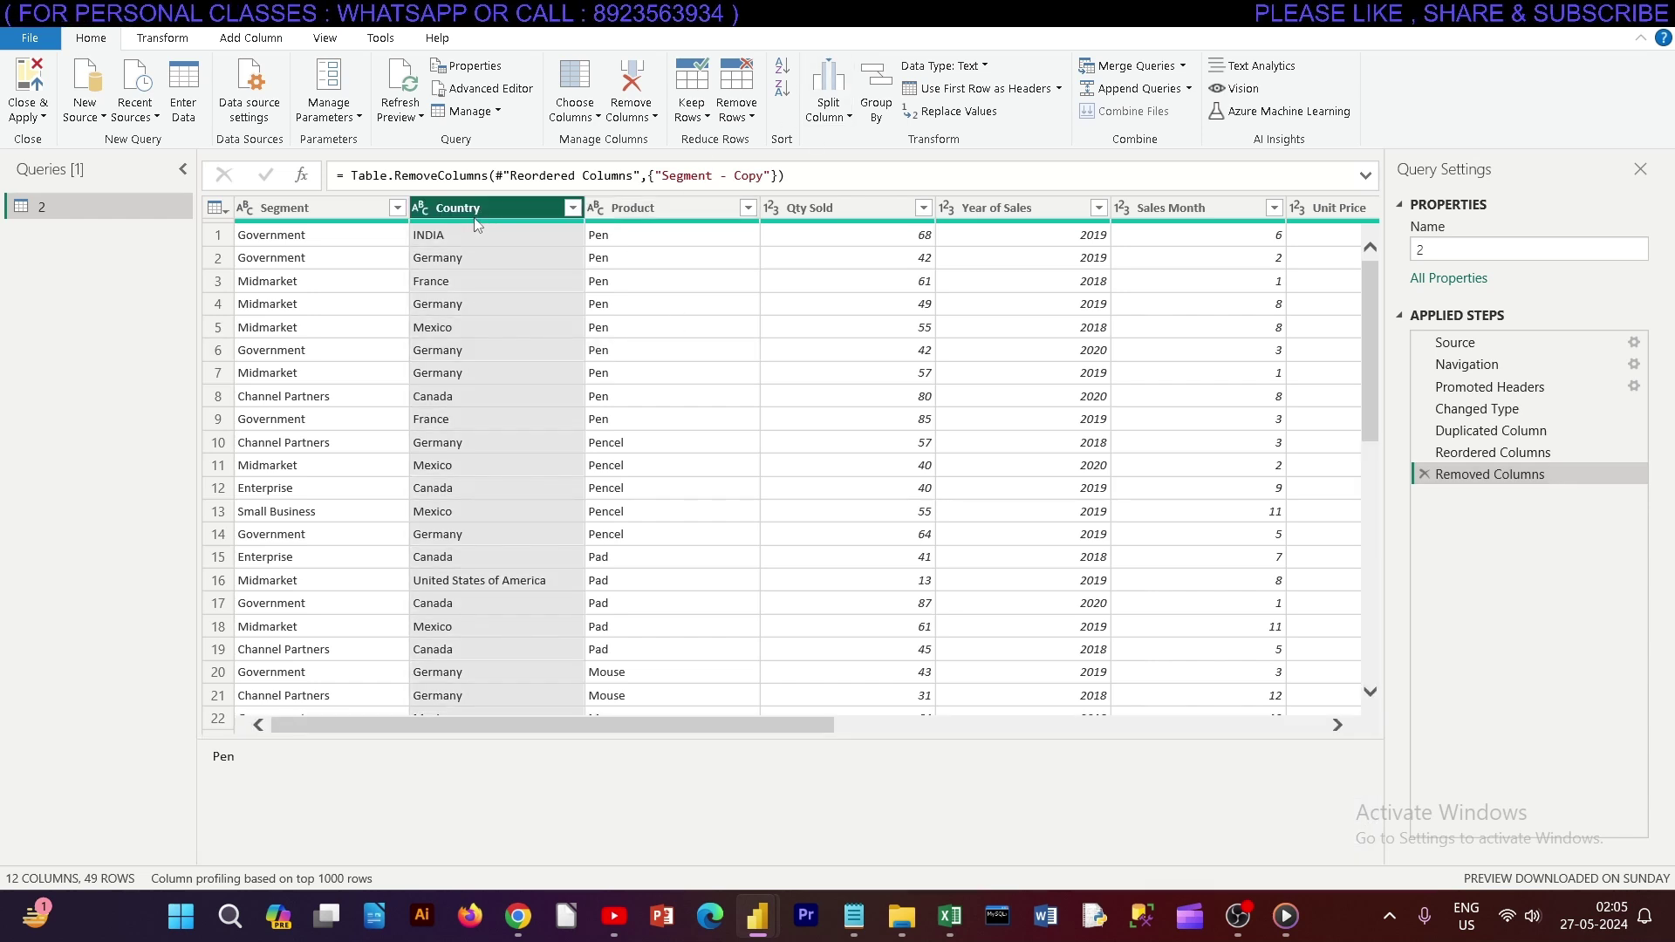
pyautogui.click(348, 206)
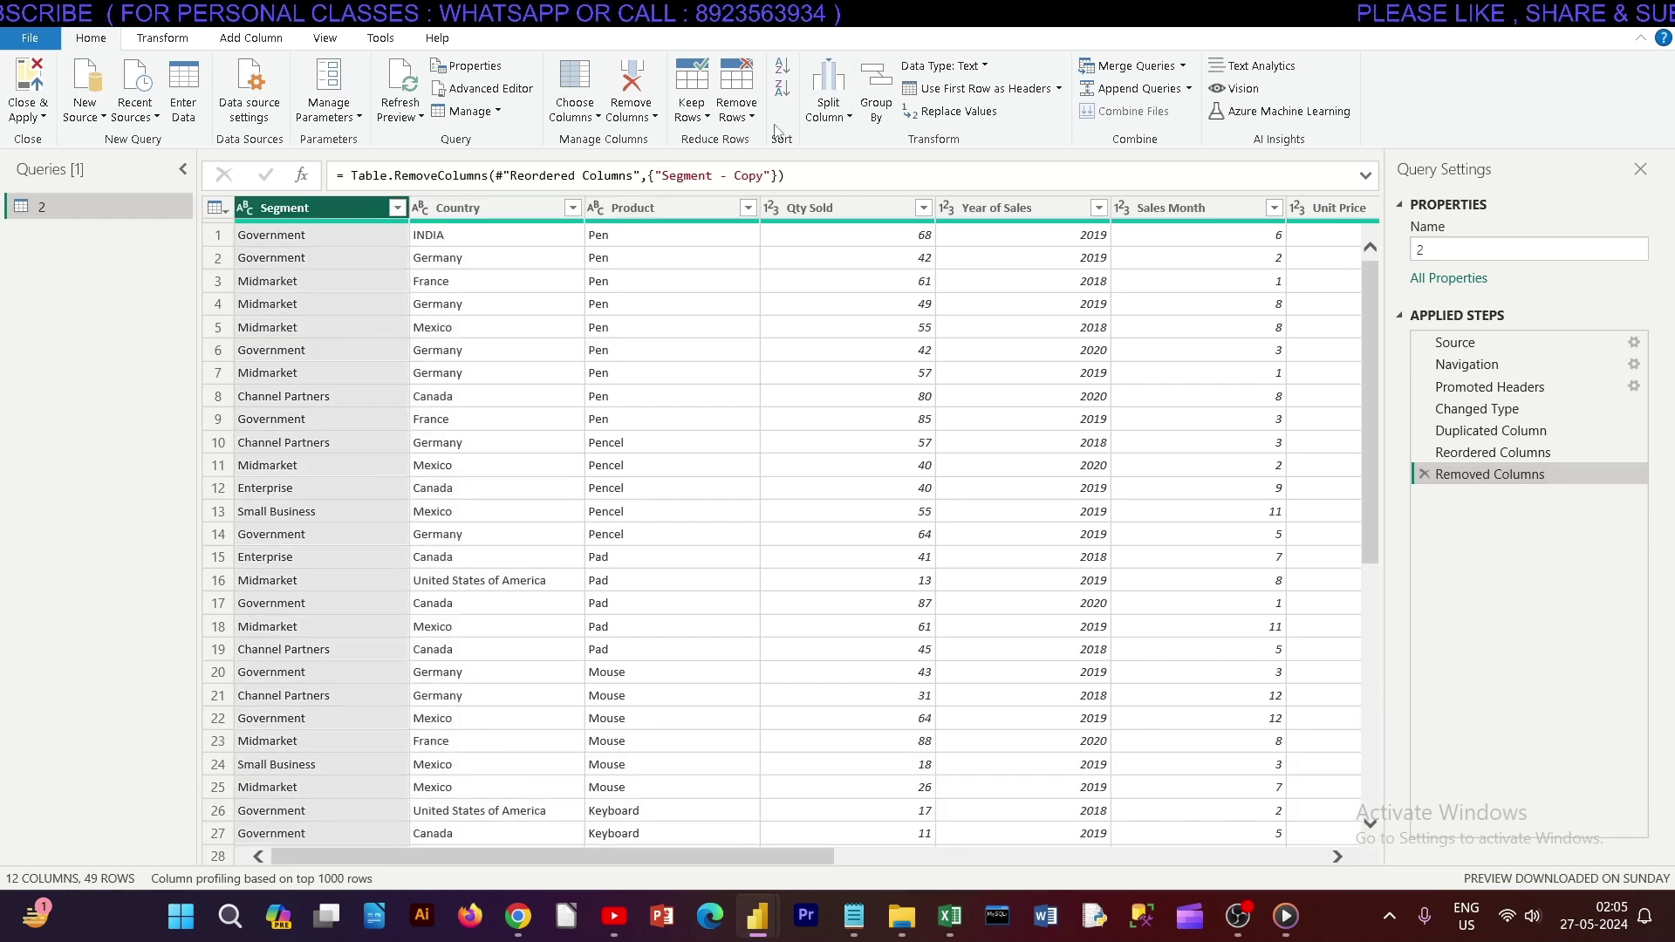
pyautogui.click(827, 113)
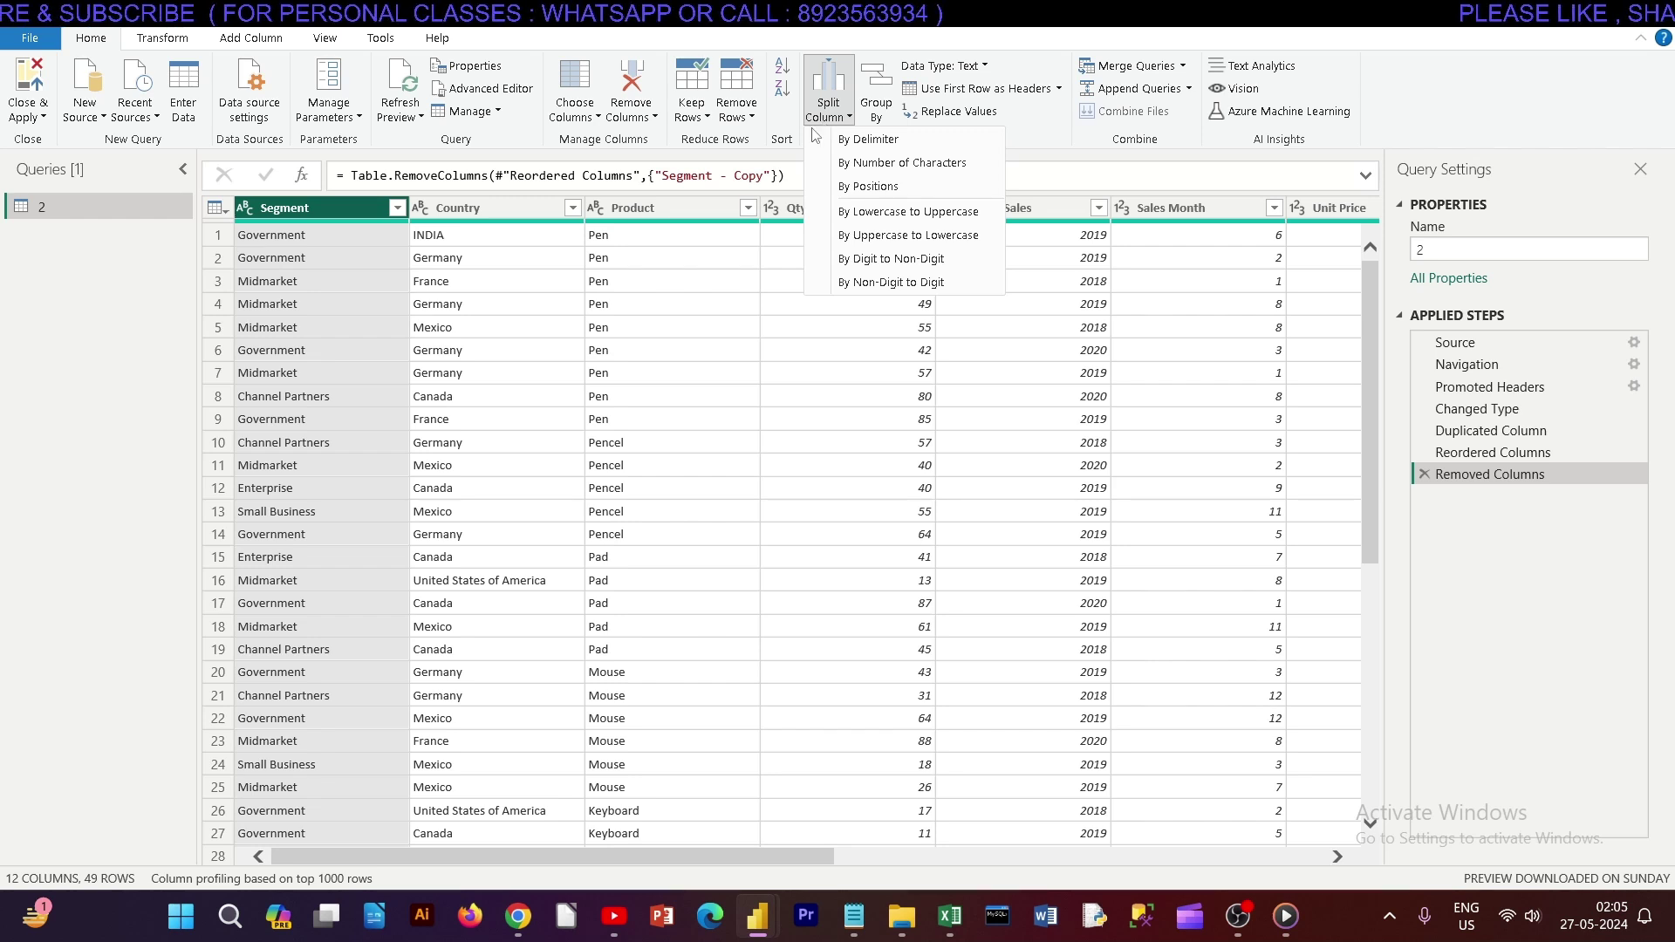
pyautogui.click(523, 664)
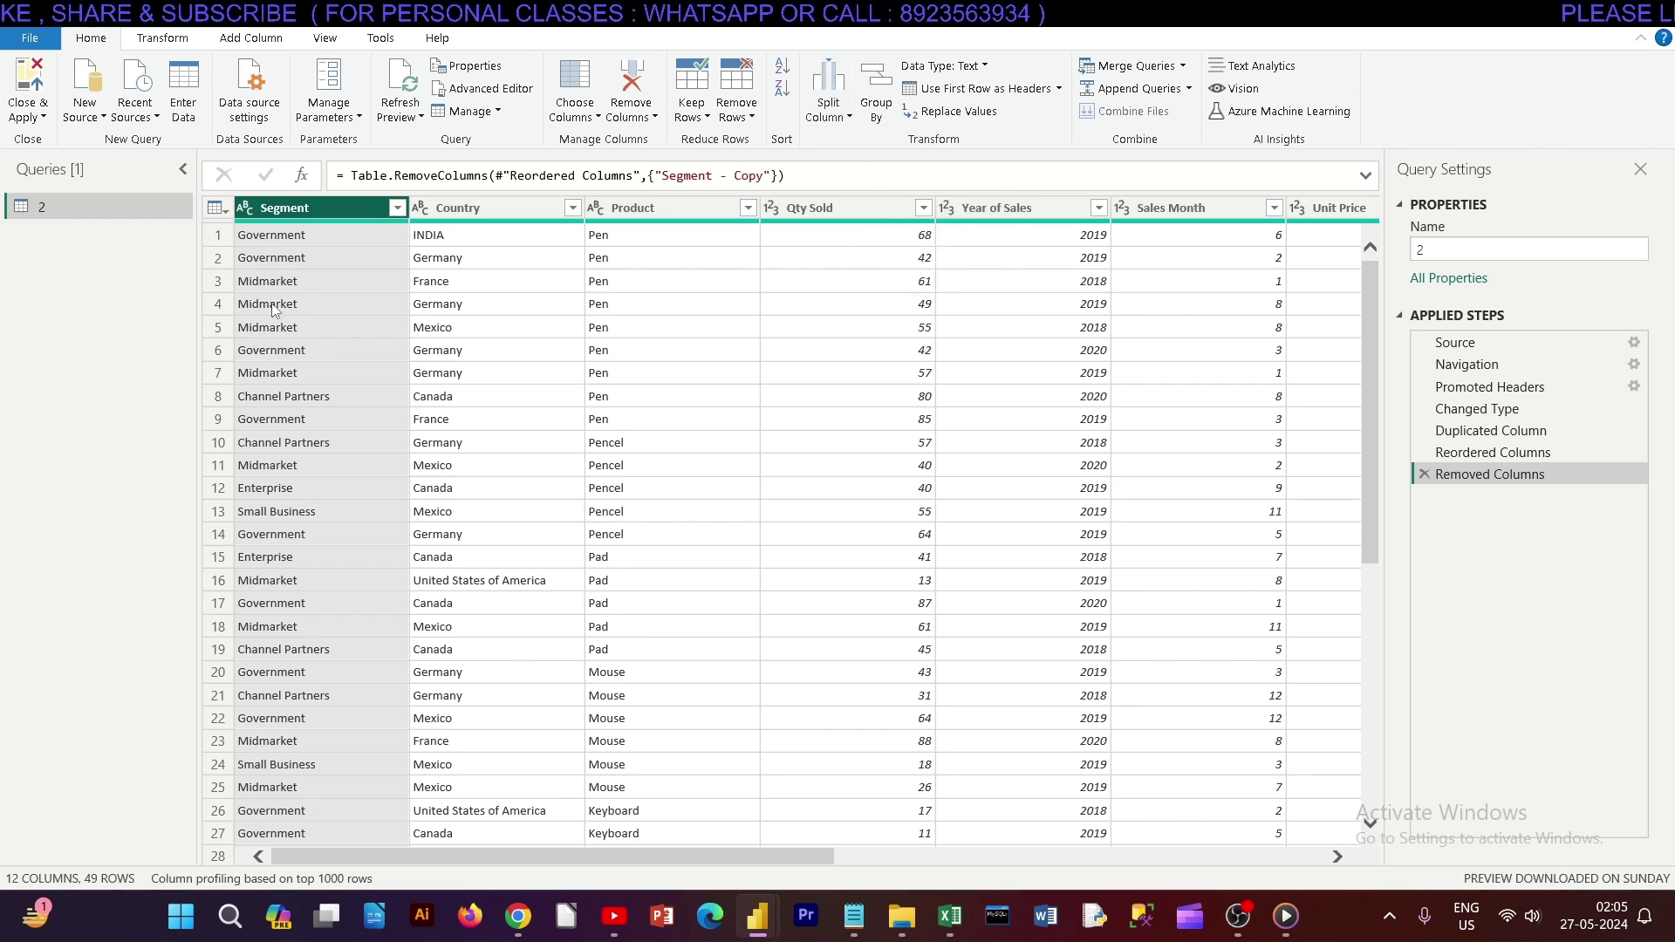
pyautogui.click(827, 112)
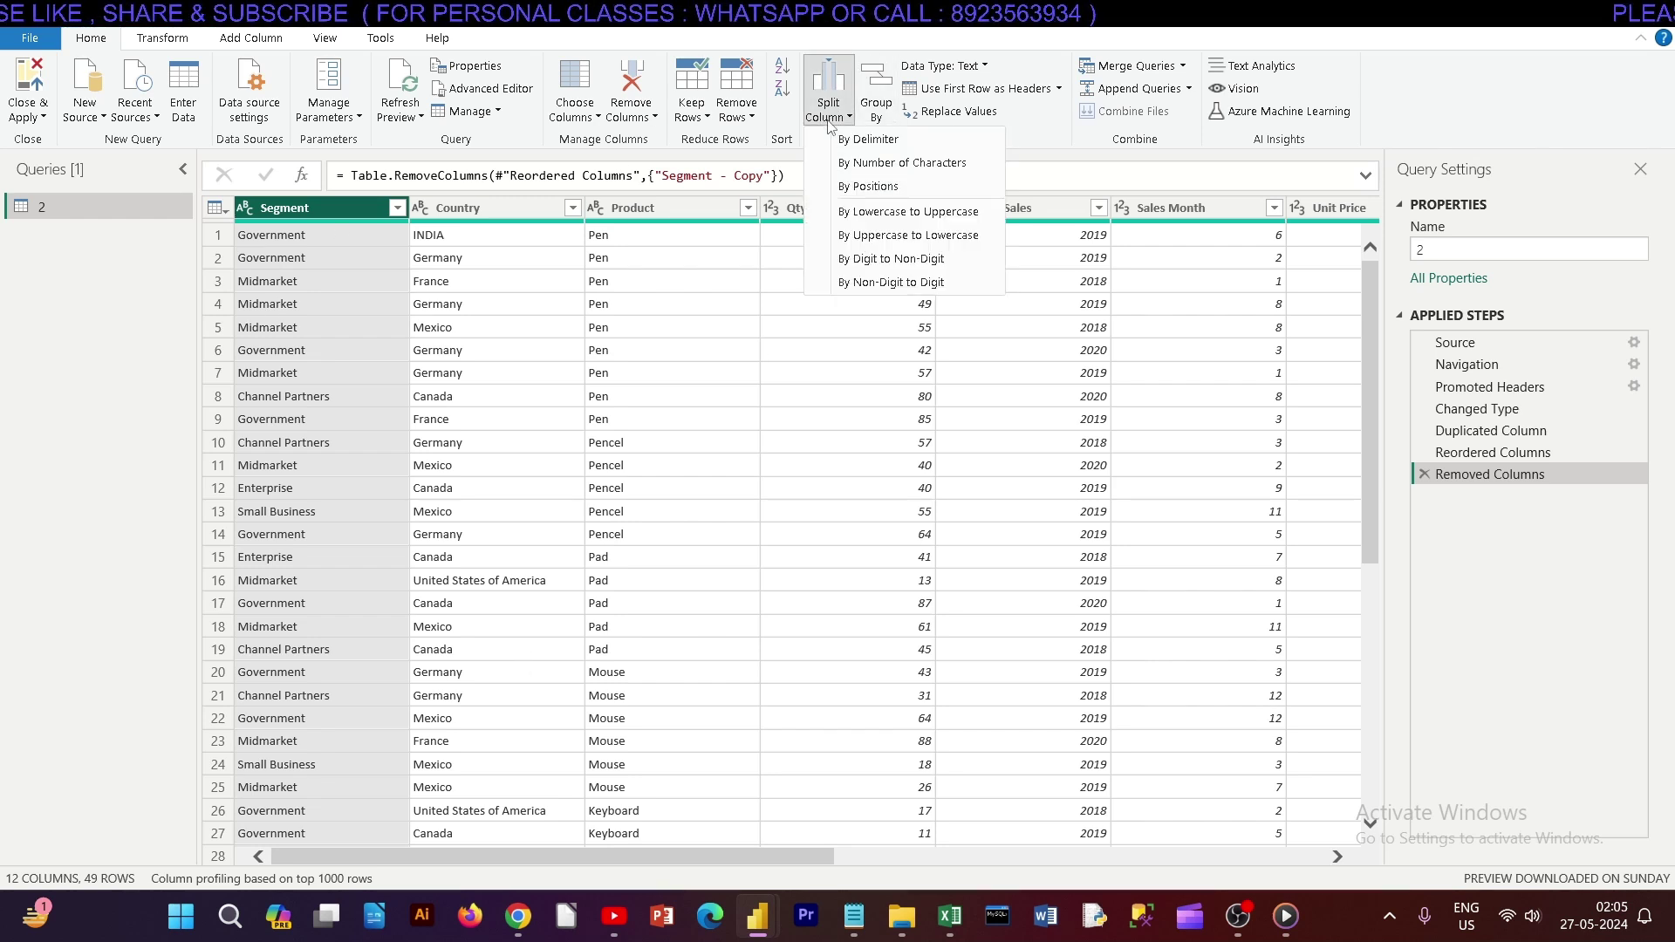
pyautogui.click(866, 166)
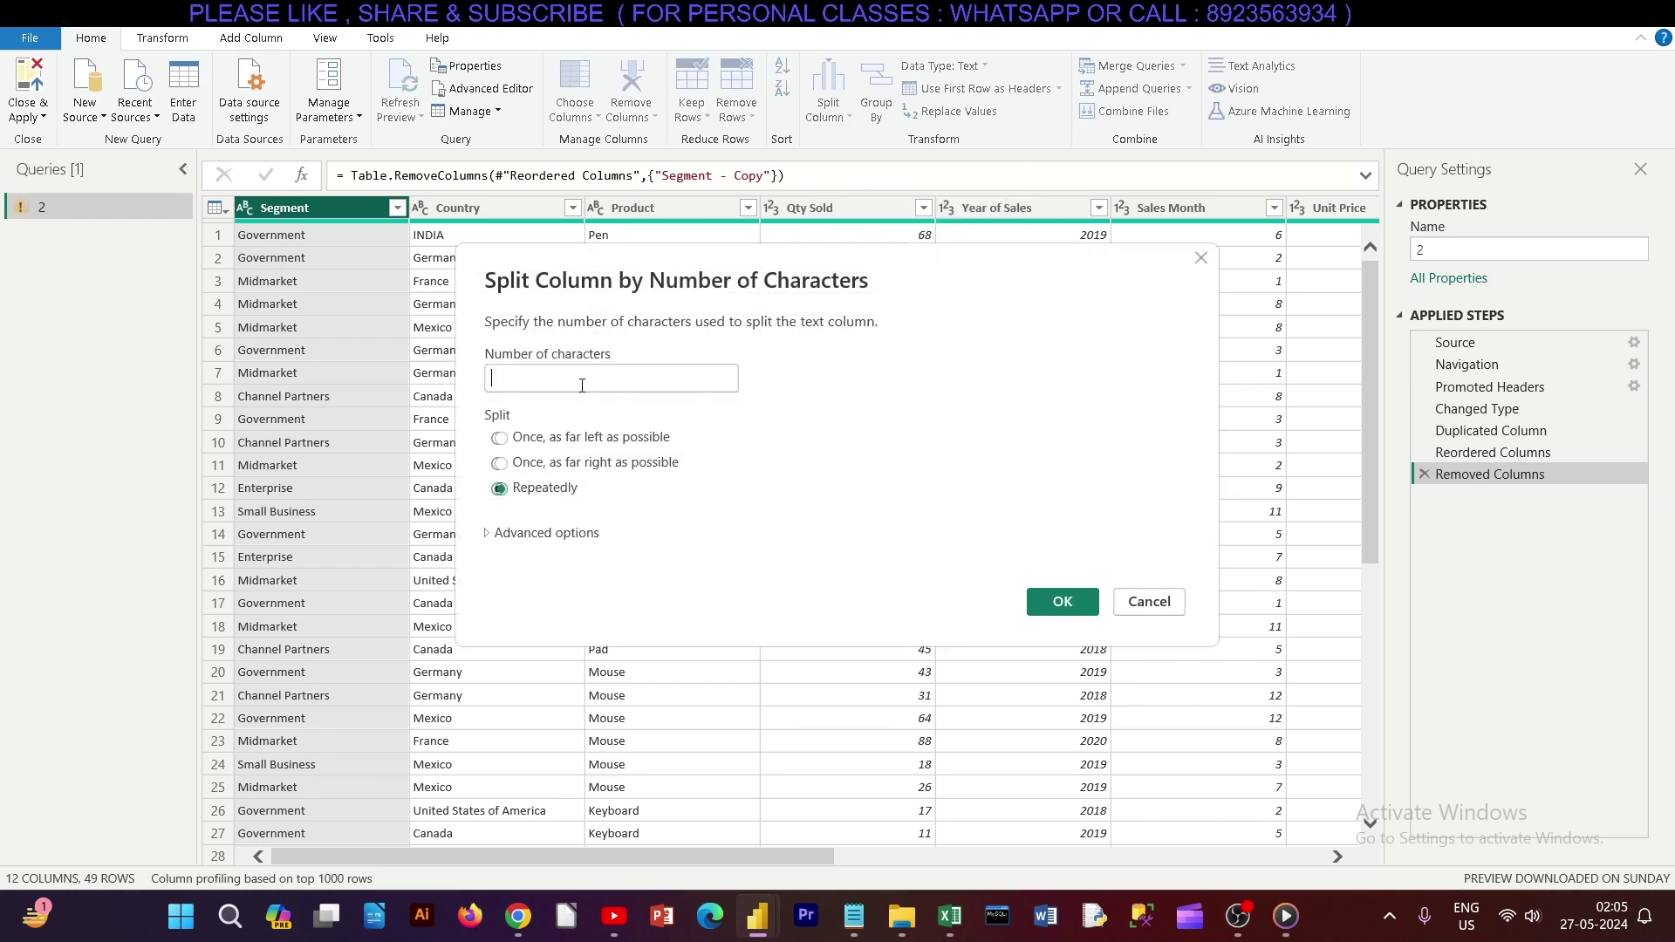
pyautogui.click(491, 536)
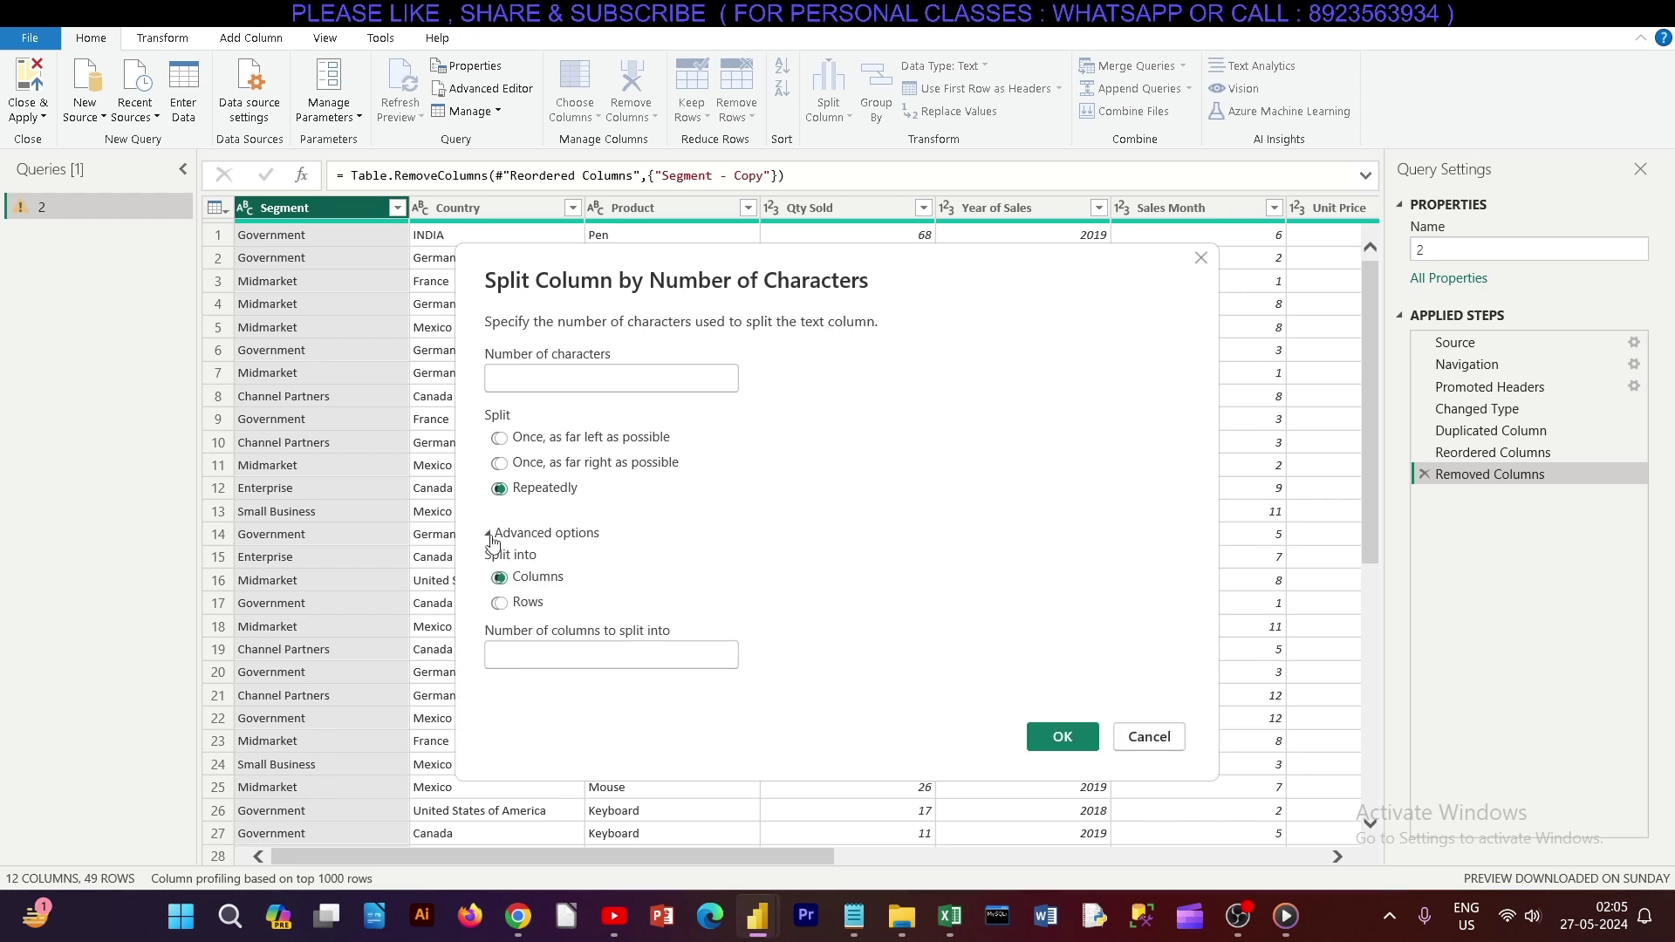
pyautogui.click(490, 534)
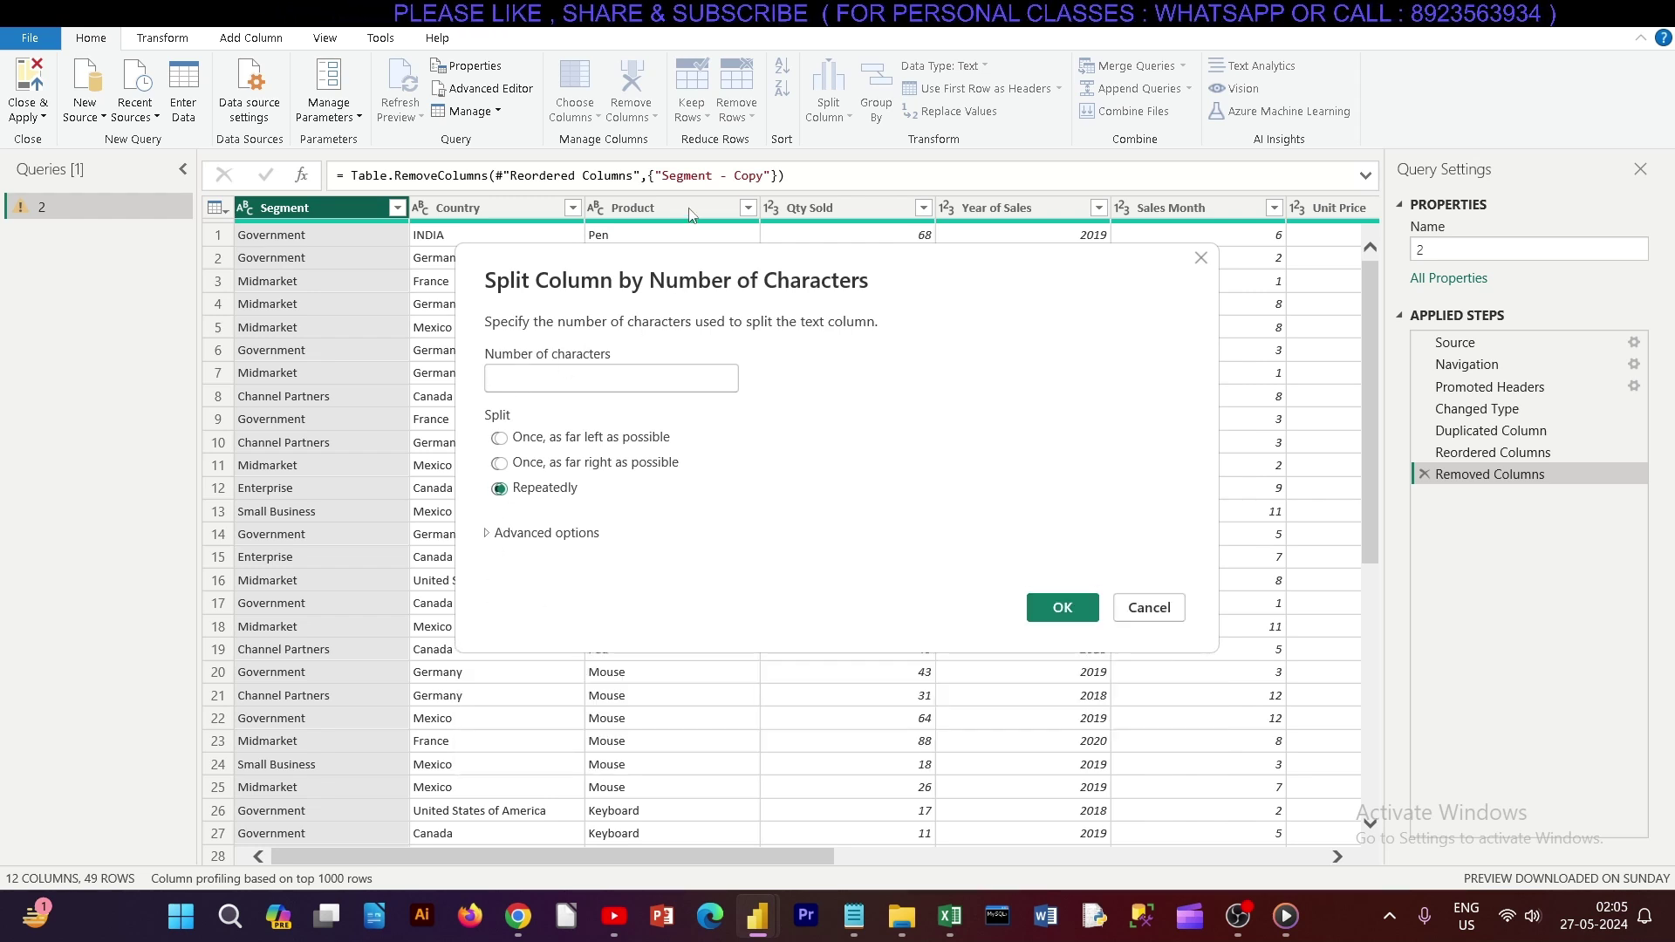
pyautogui.moveTo(686, 262); pyautogui.dragTo(760, 193)
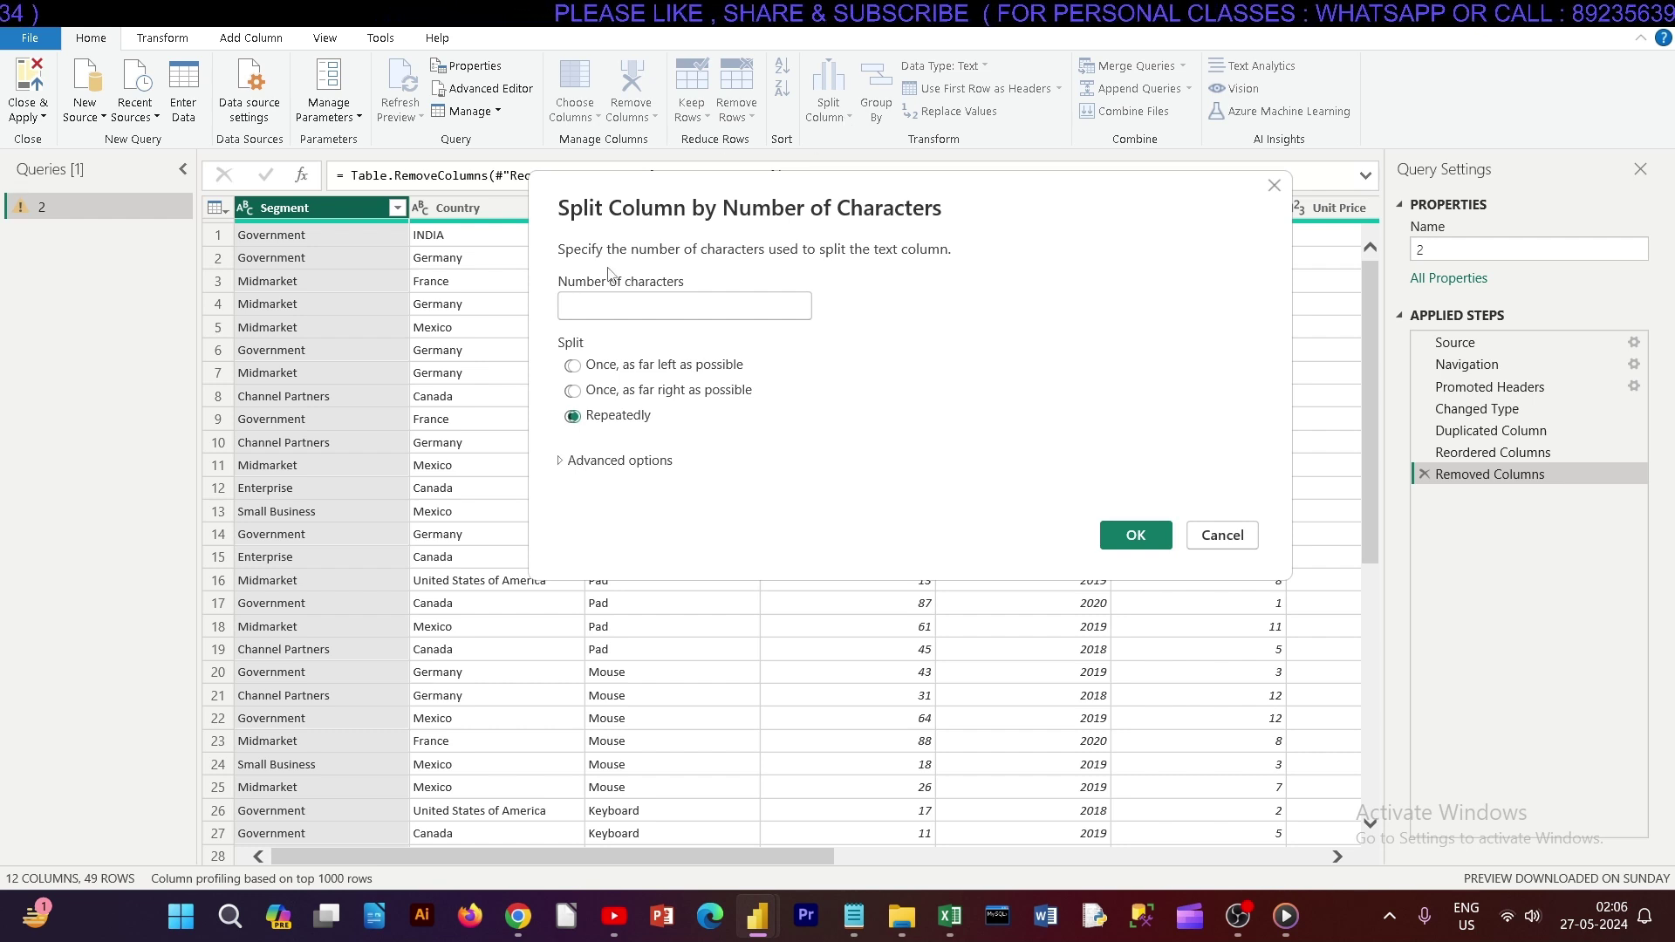
pyautogui.click(1220, 534)
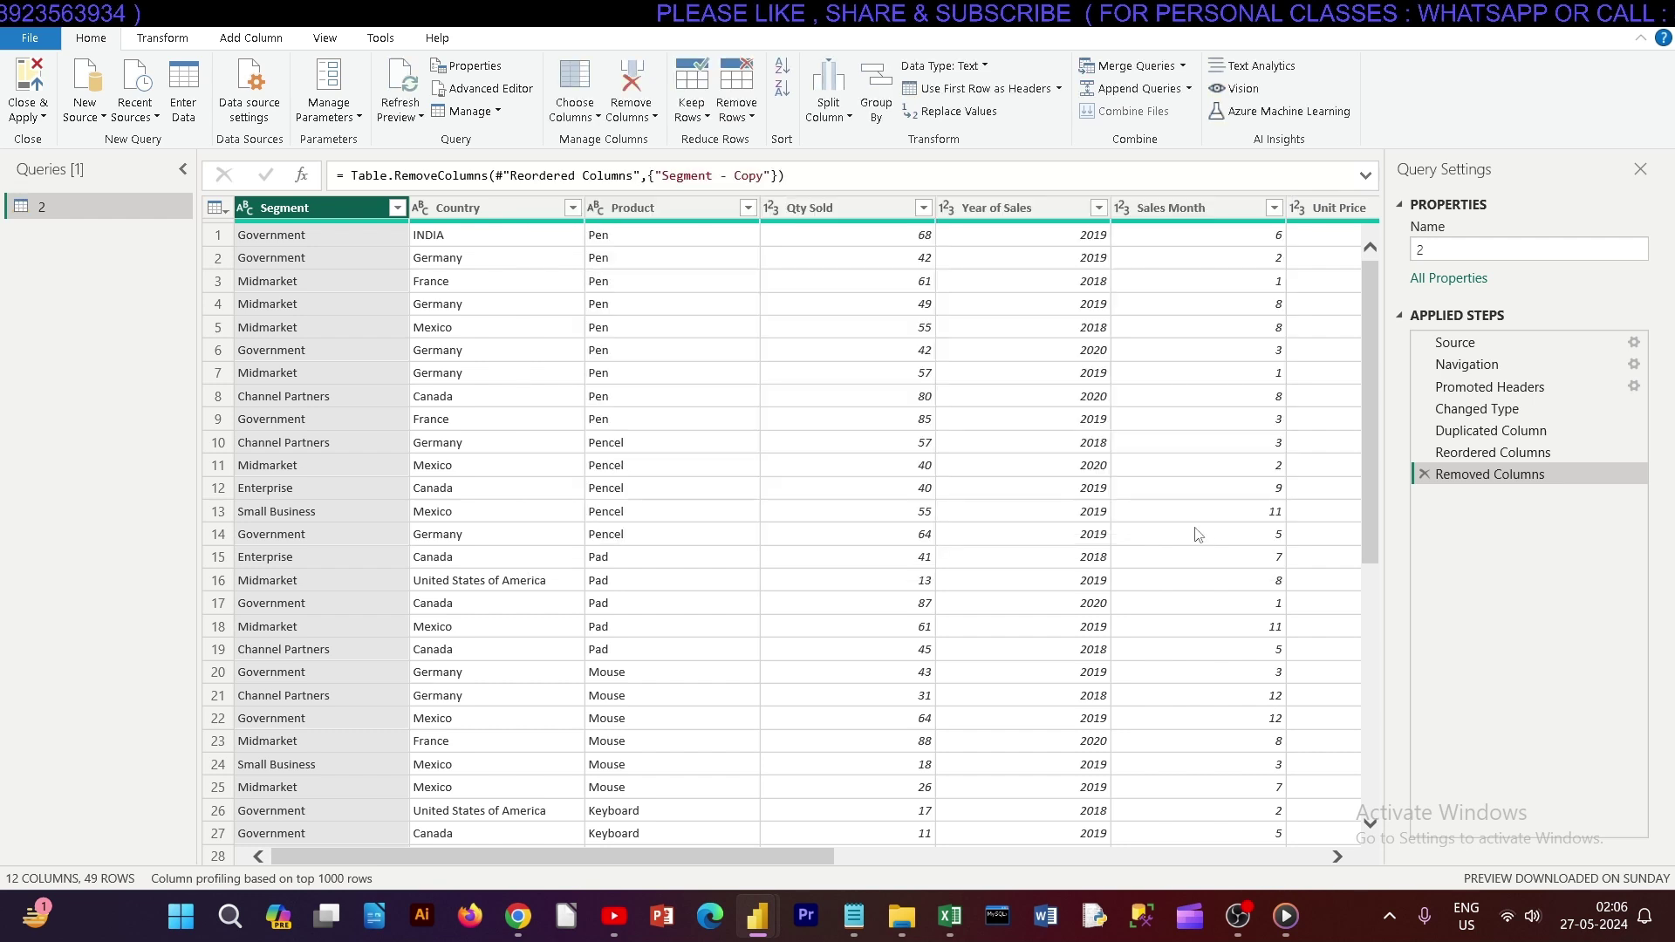
# Split the Segment column repeatedly every 4 characters and delete both resulting applied steps to restore the column.
pyautogui.click(831, 112)
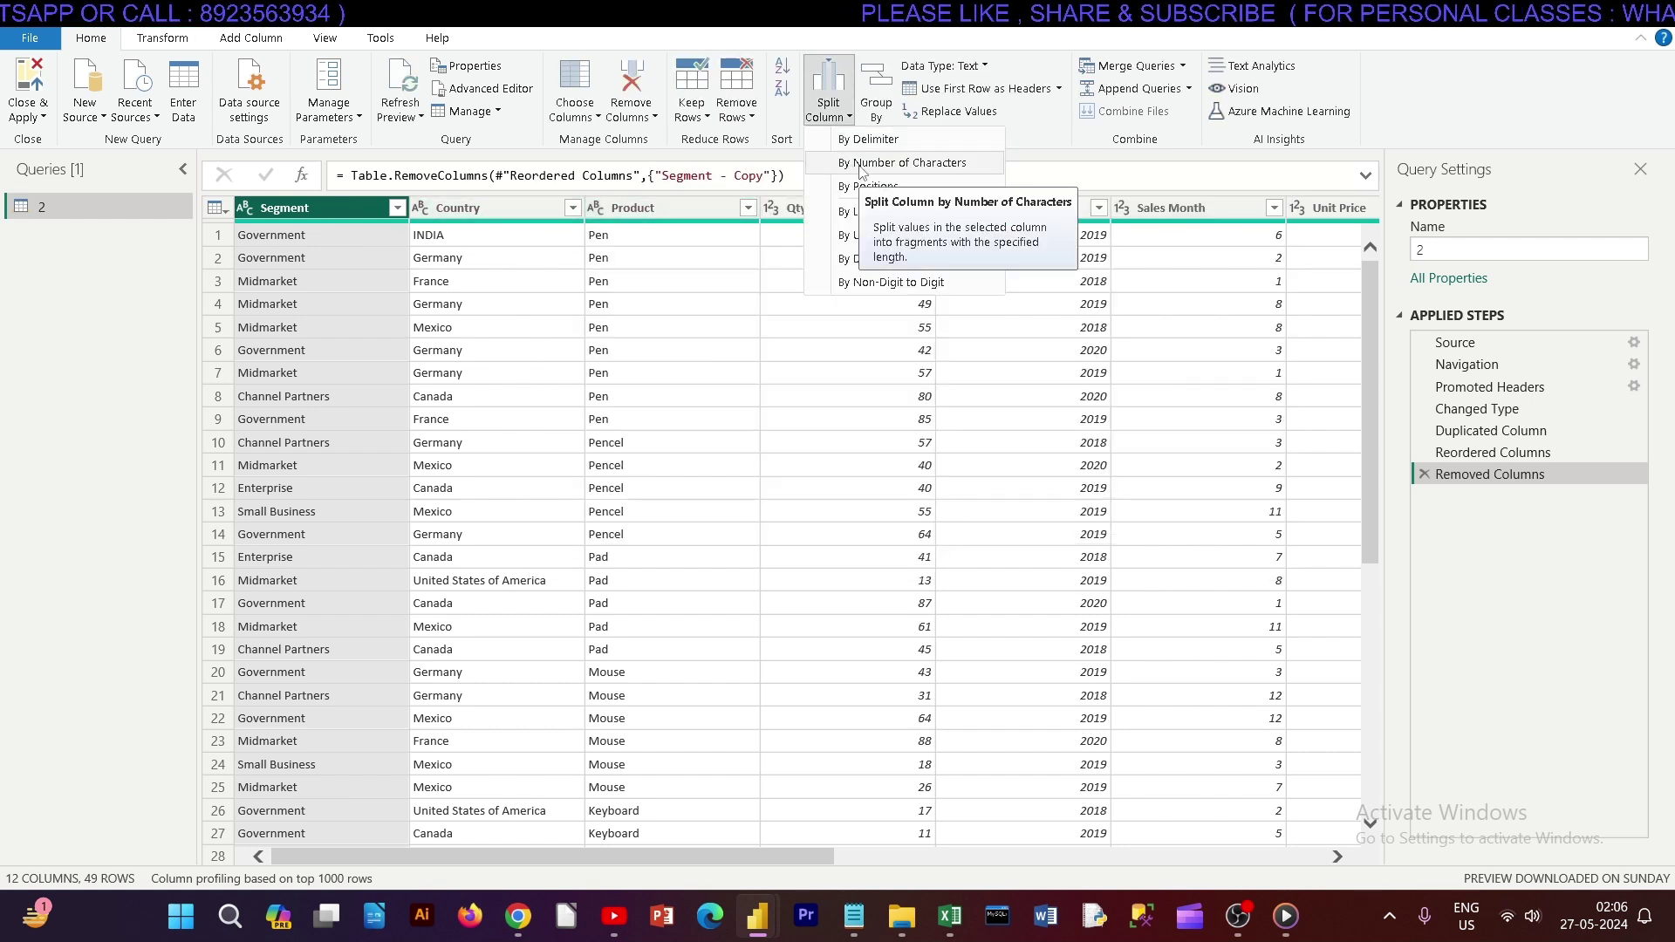
pyautogui.click(861, 166)
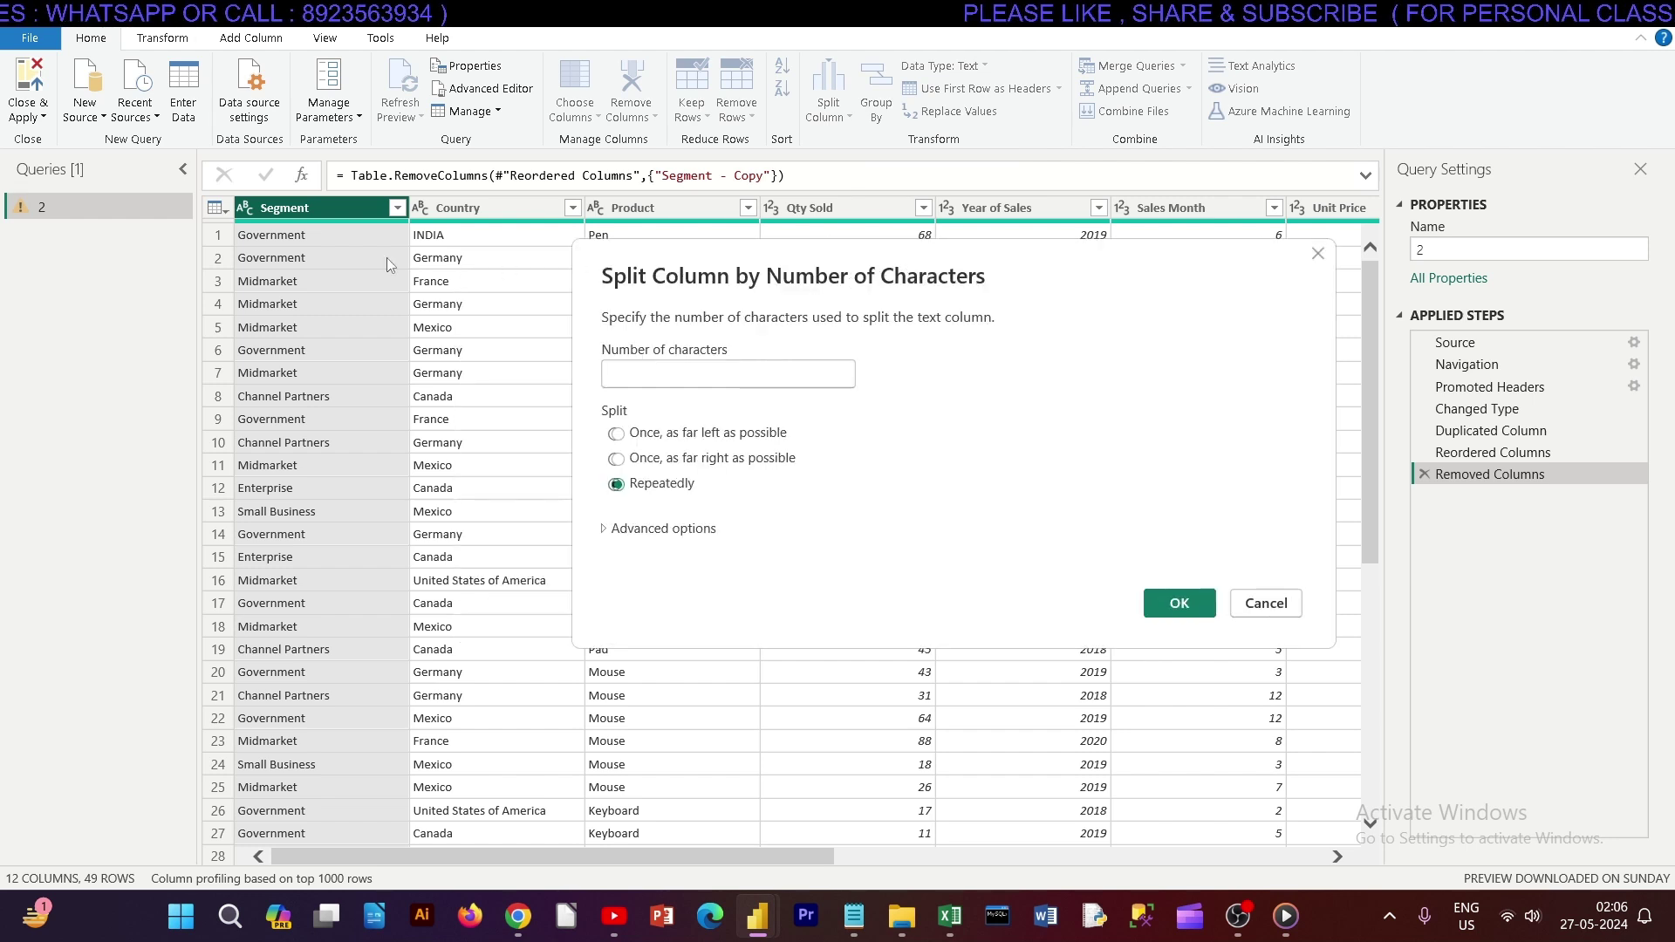
pyautogui.click(627, 370)
pyautogui.write('4')
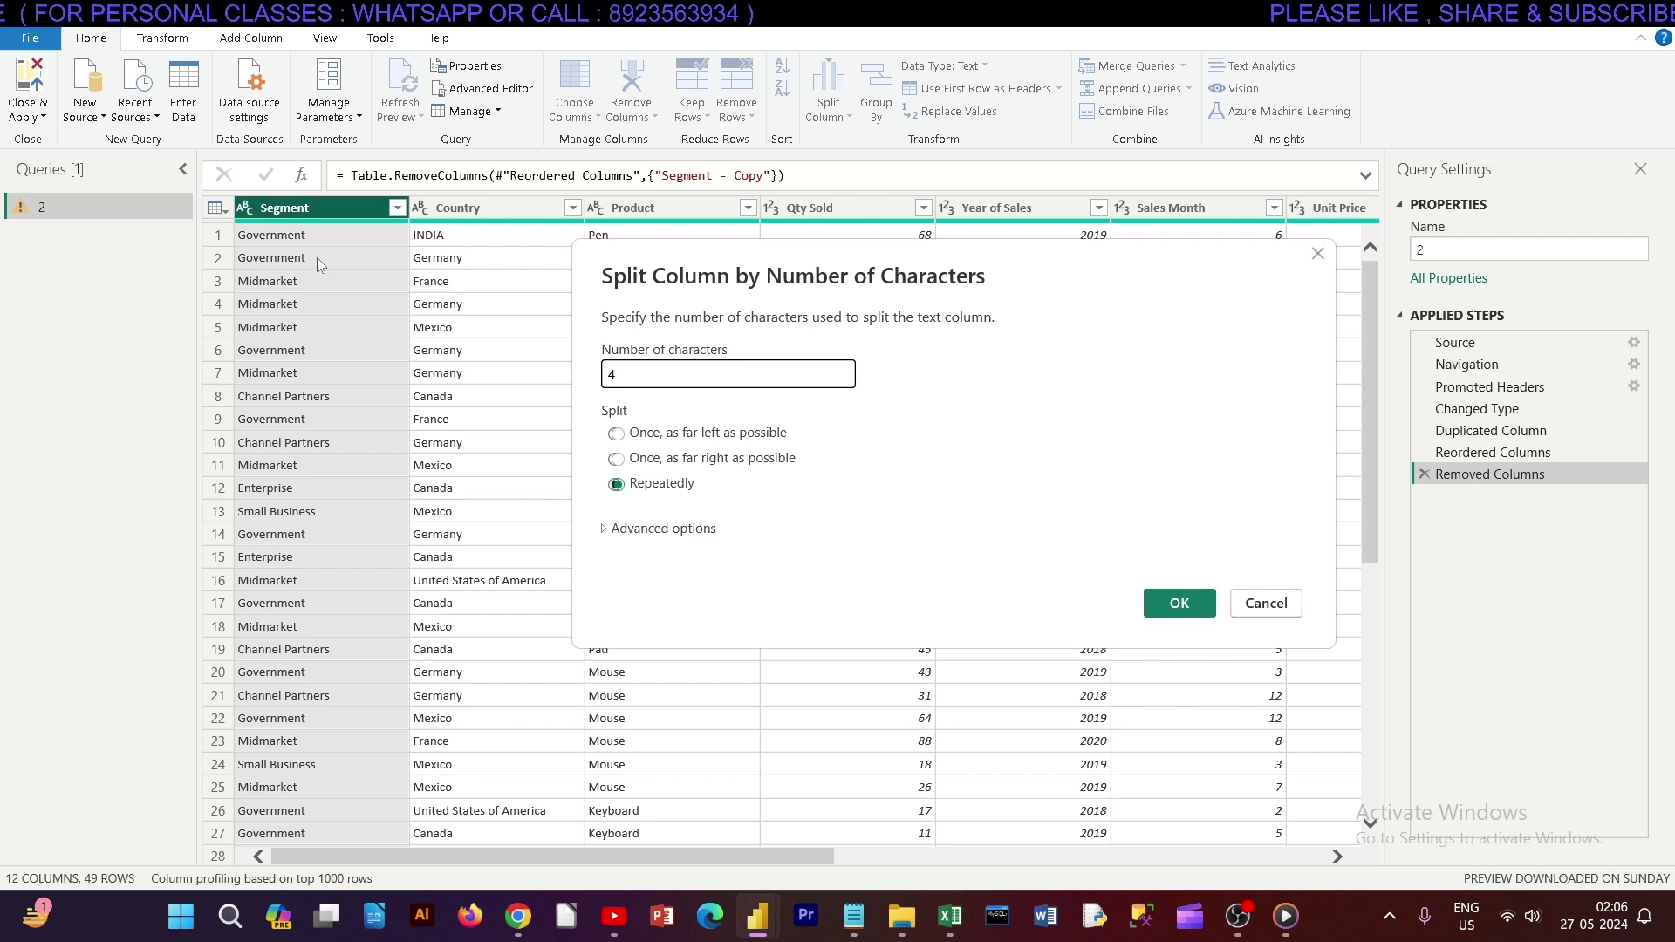
pyautogui.click(1176, 606)
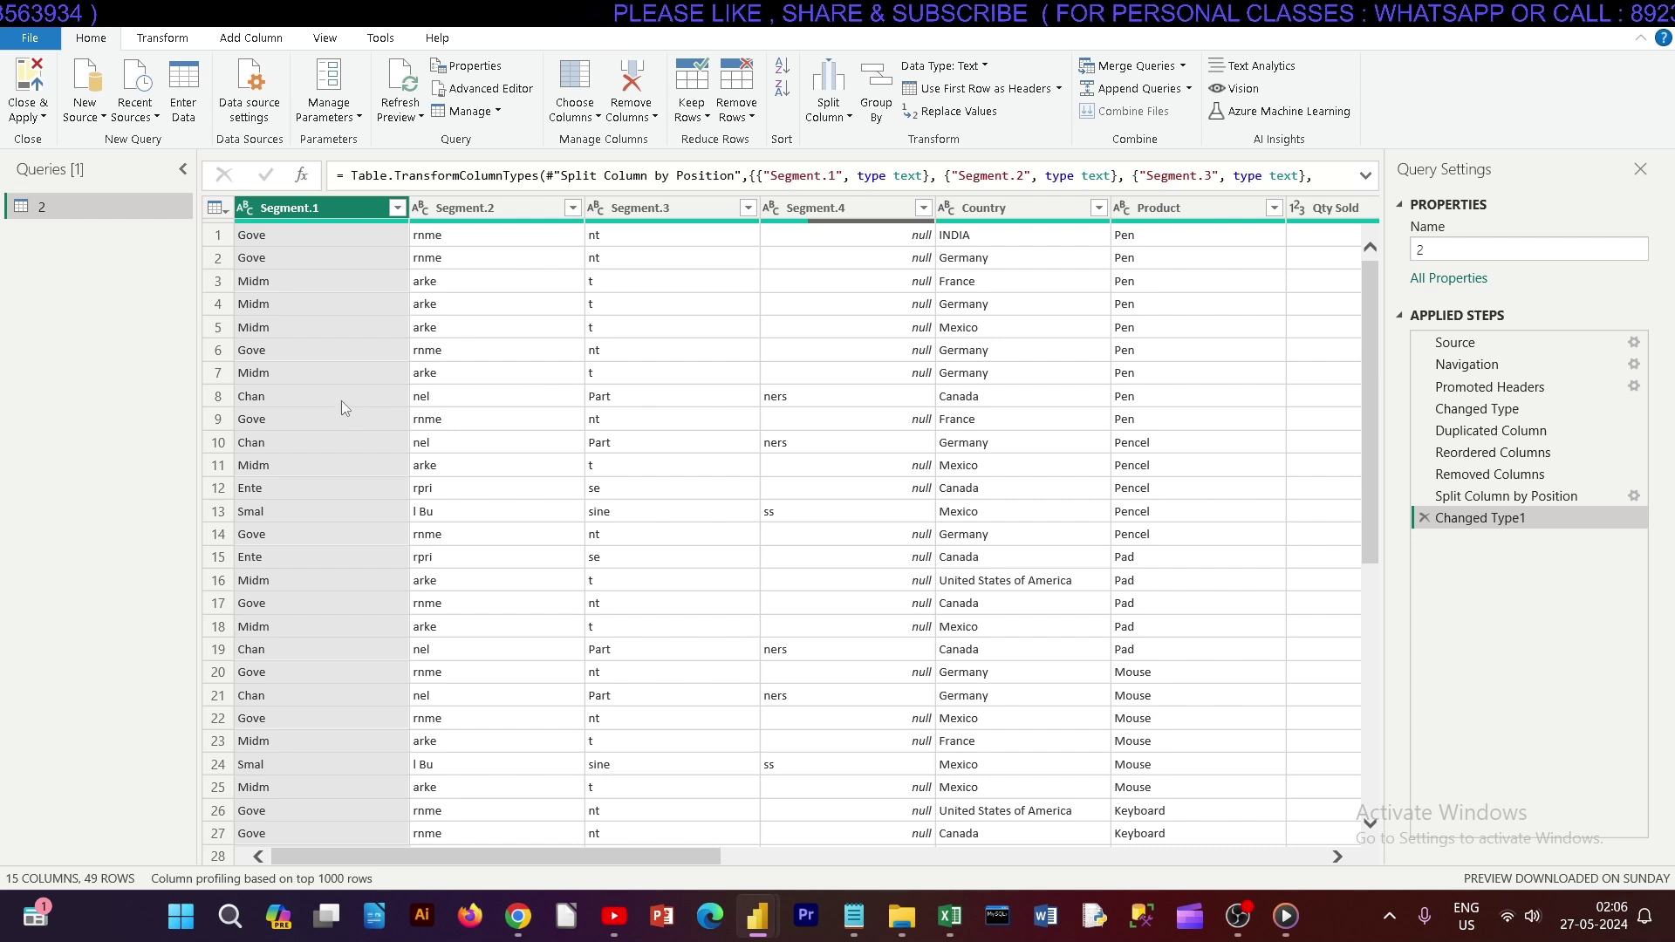
pyautogui.click(1424, 519)
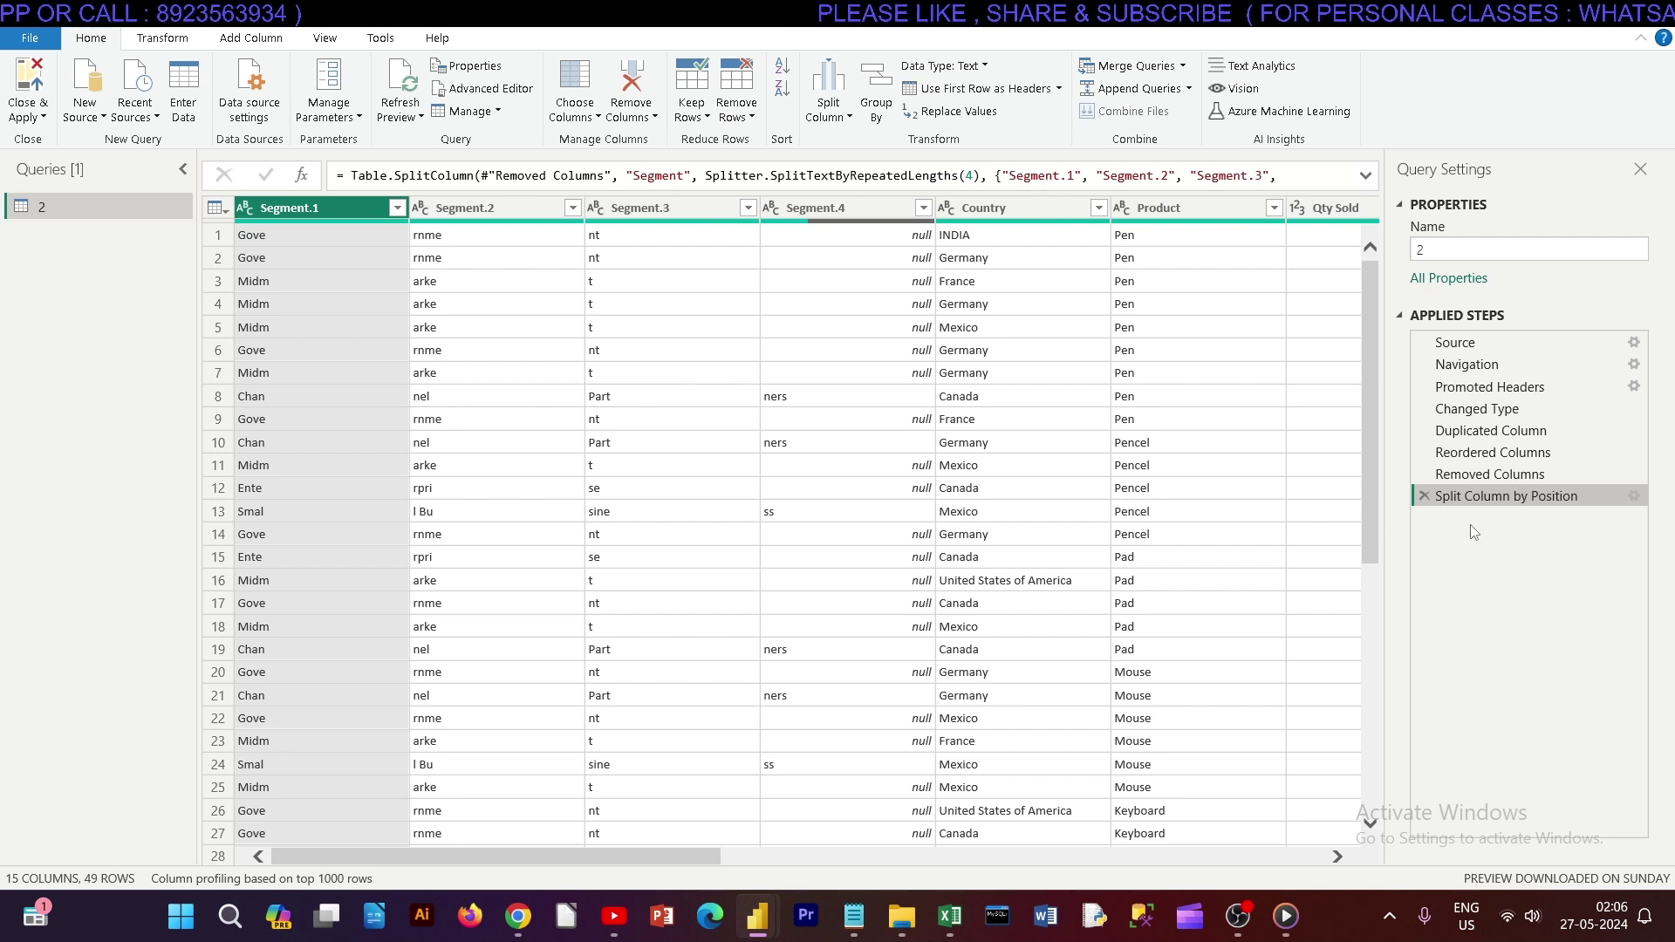
pyautogui.click(1424, 495)
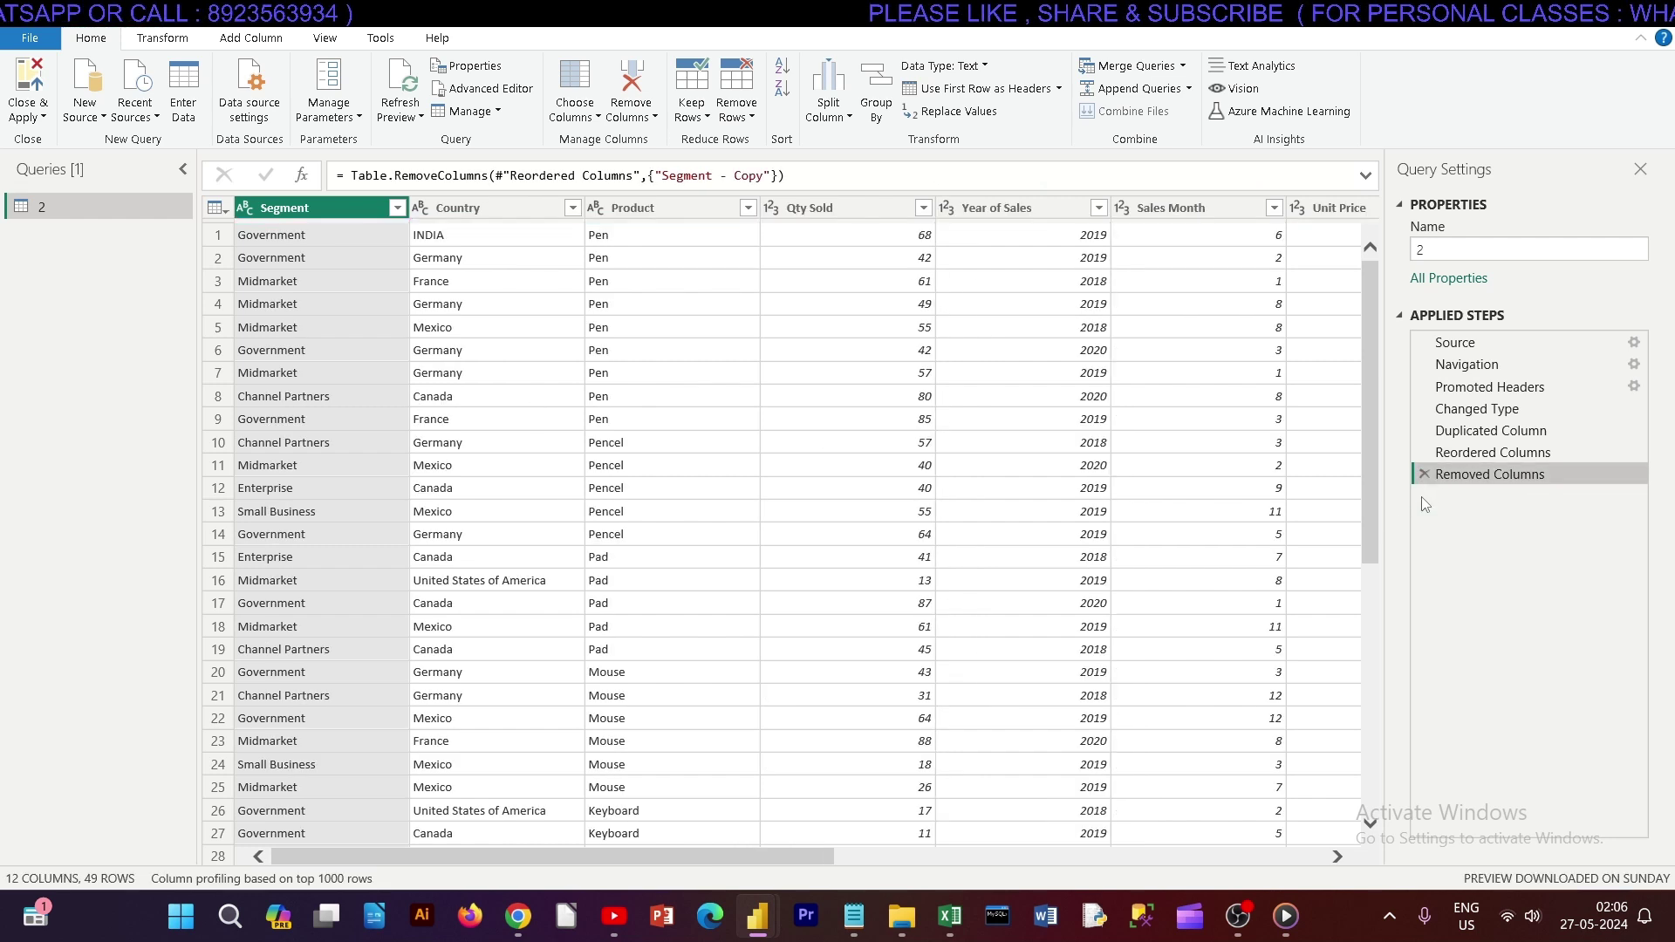
# Split the Segment column by number of characters, repeatedly every 4 characters.
pyautogui.click(290, 398)
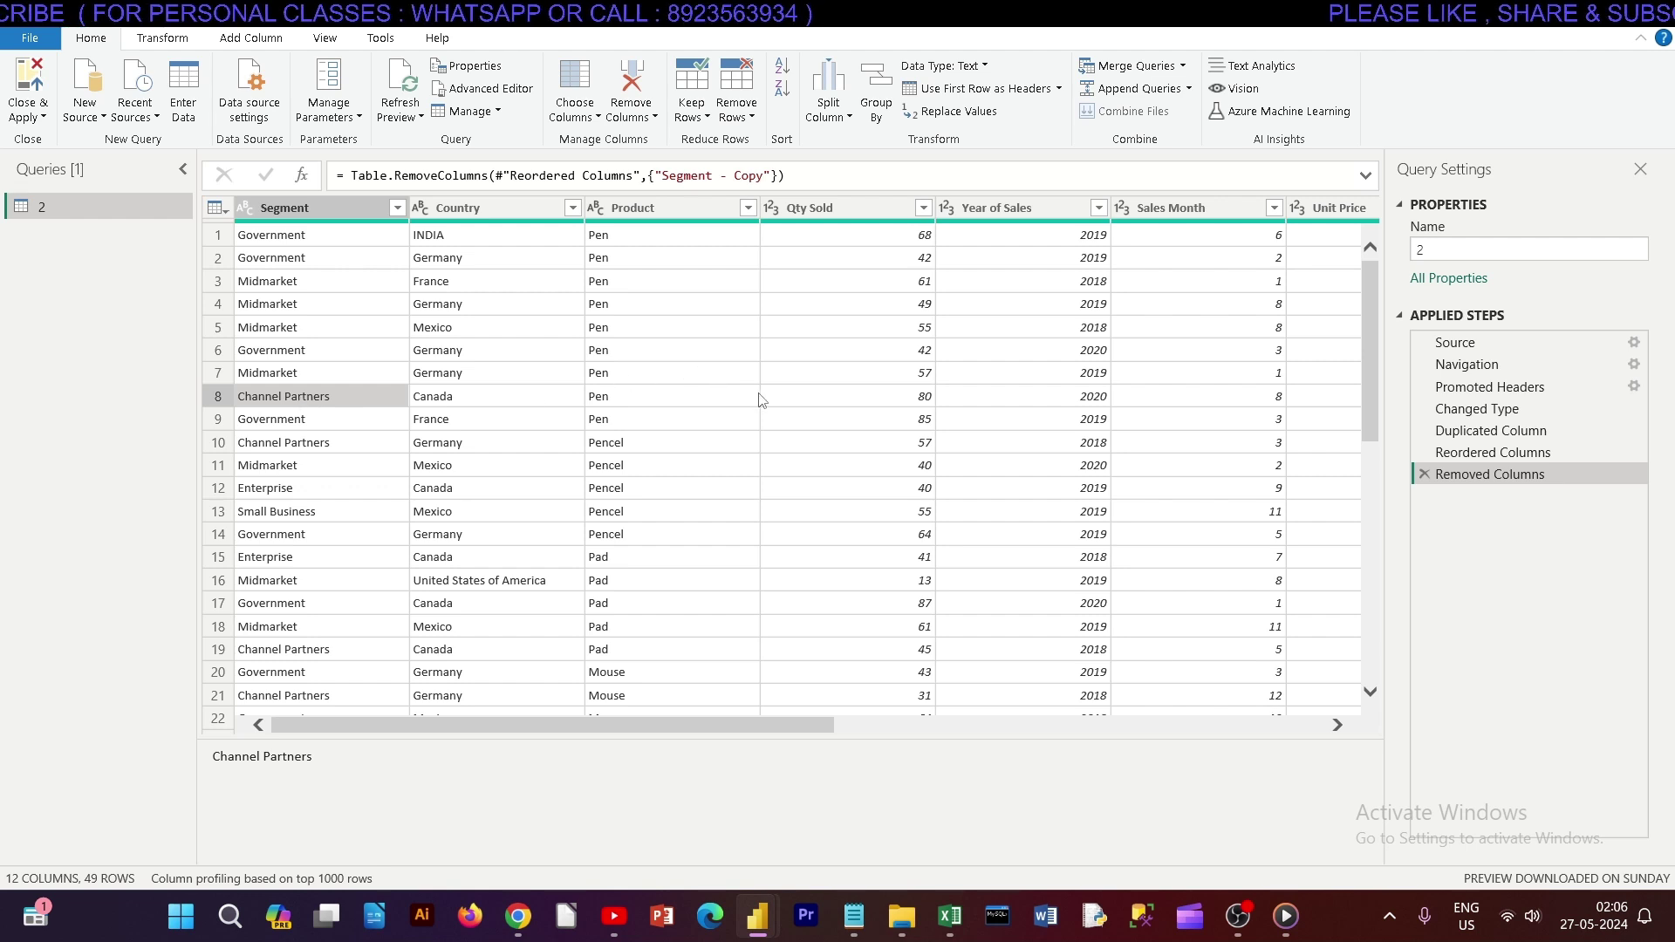
pyautogui.click(316, 209)
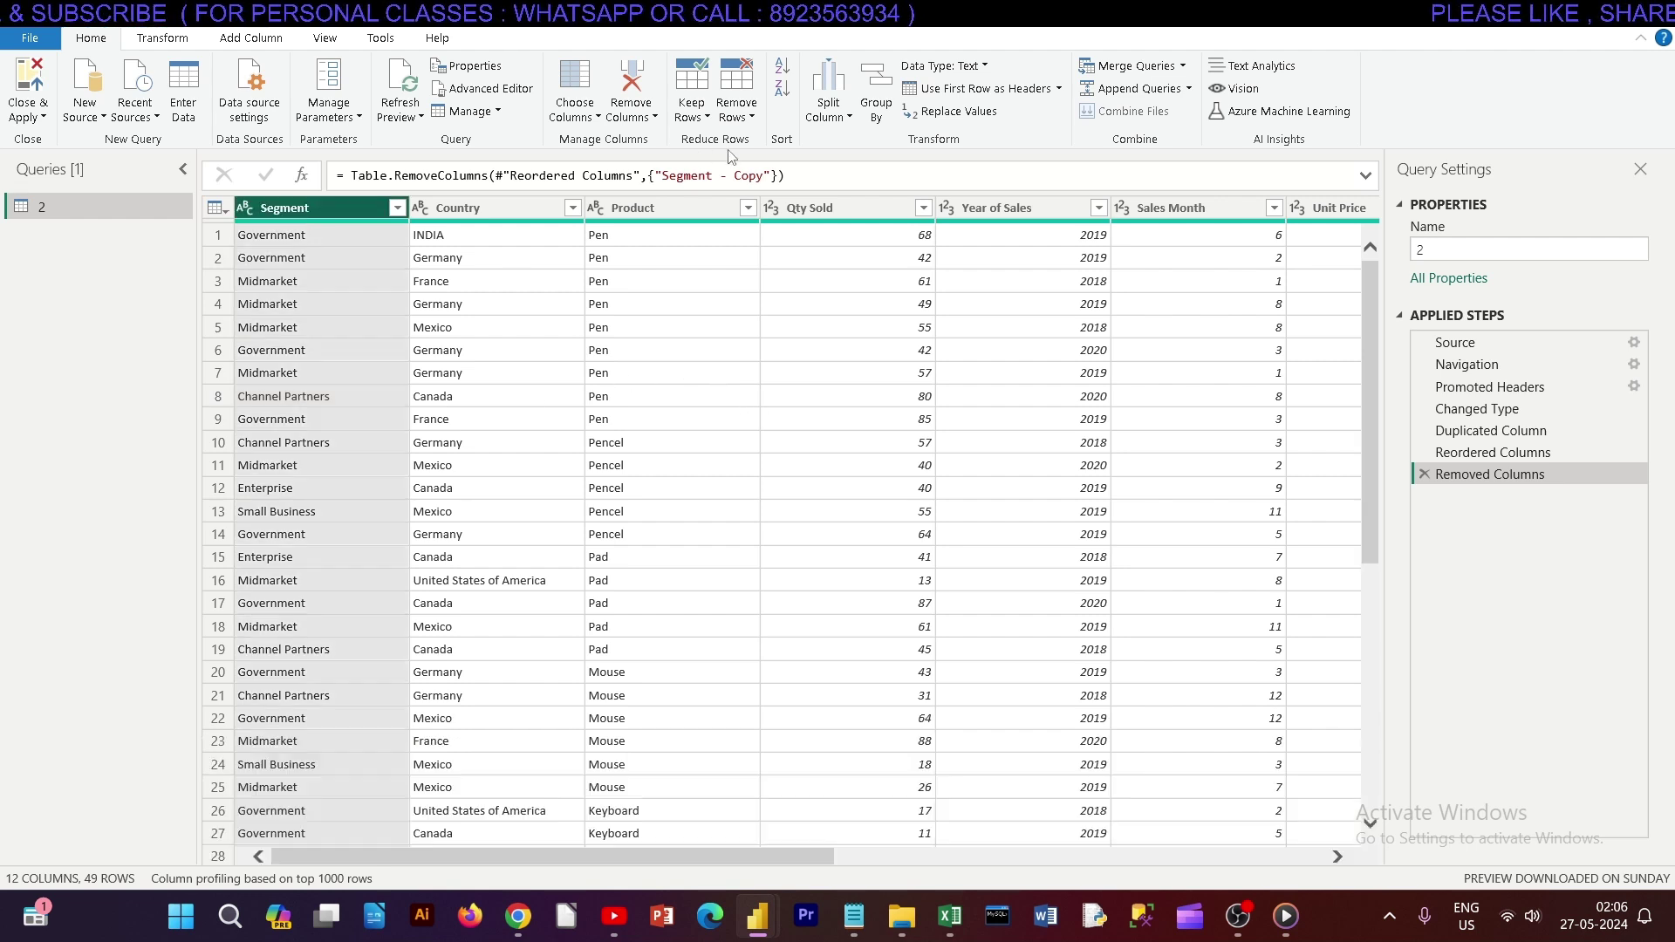
pyautogui.click(829, 96)
pyautogui.click(837, 167)
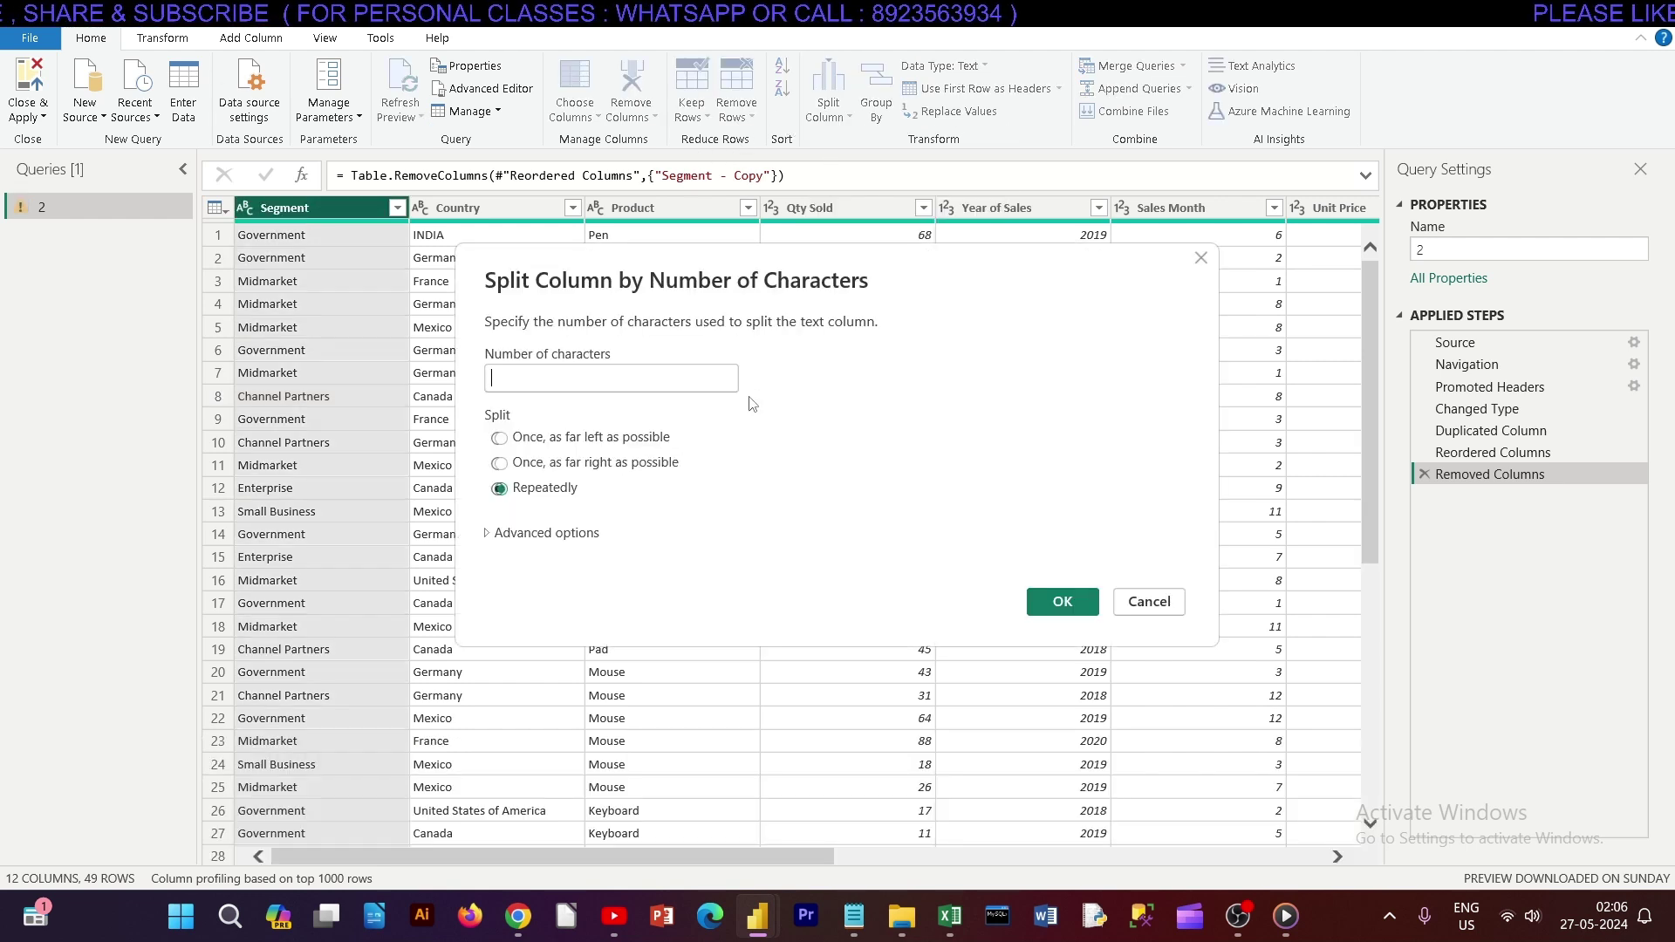
pyautogui.write('4')
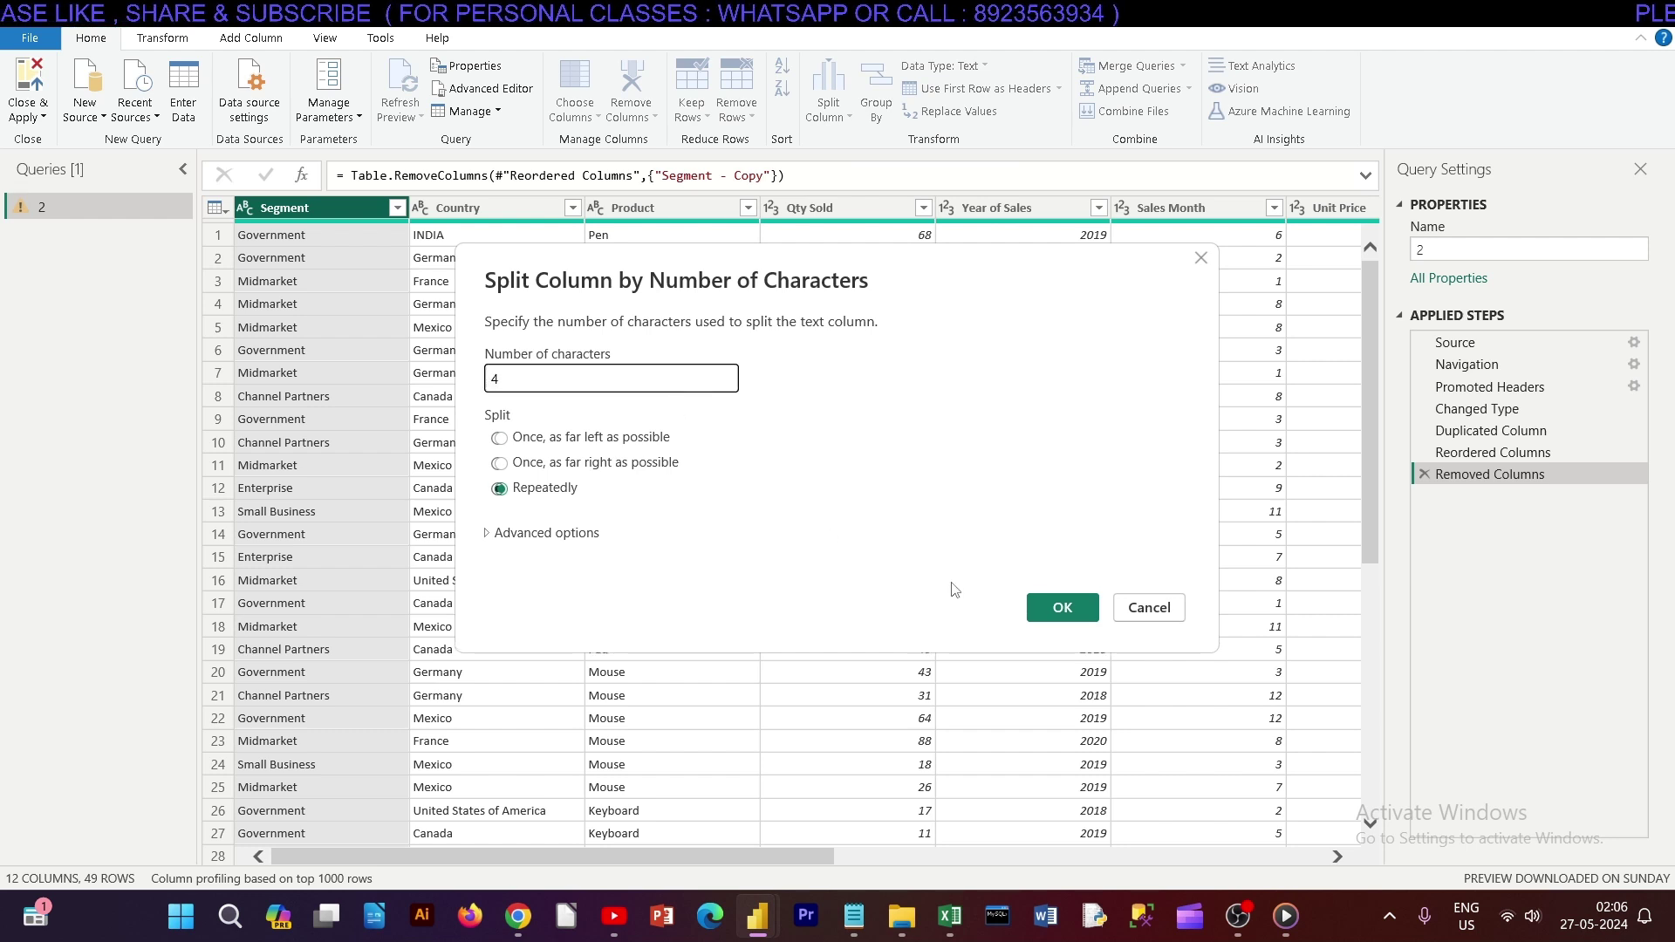
pyautogui.click(1062, 608)
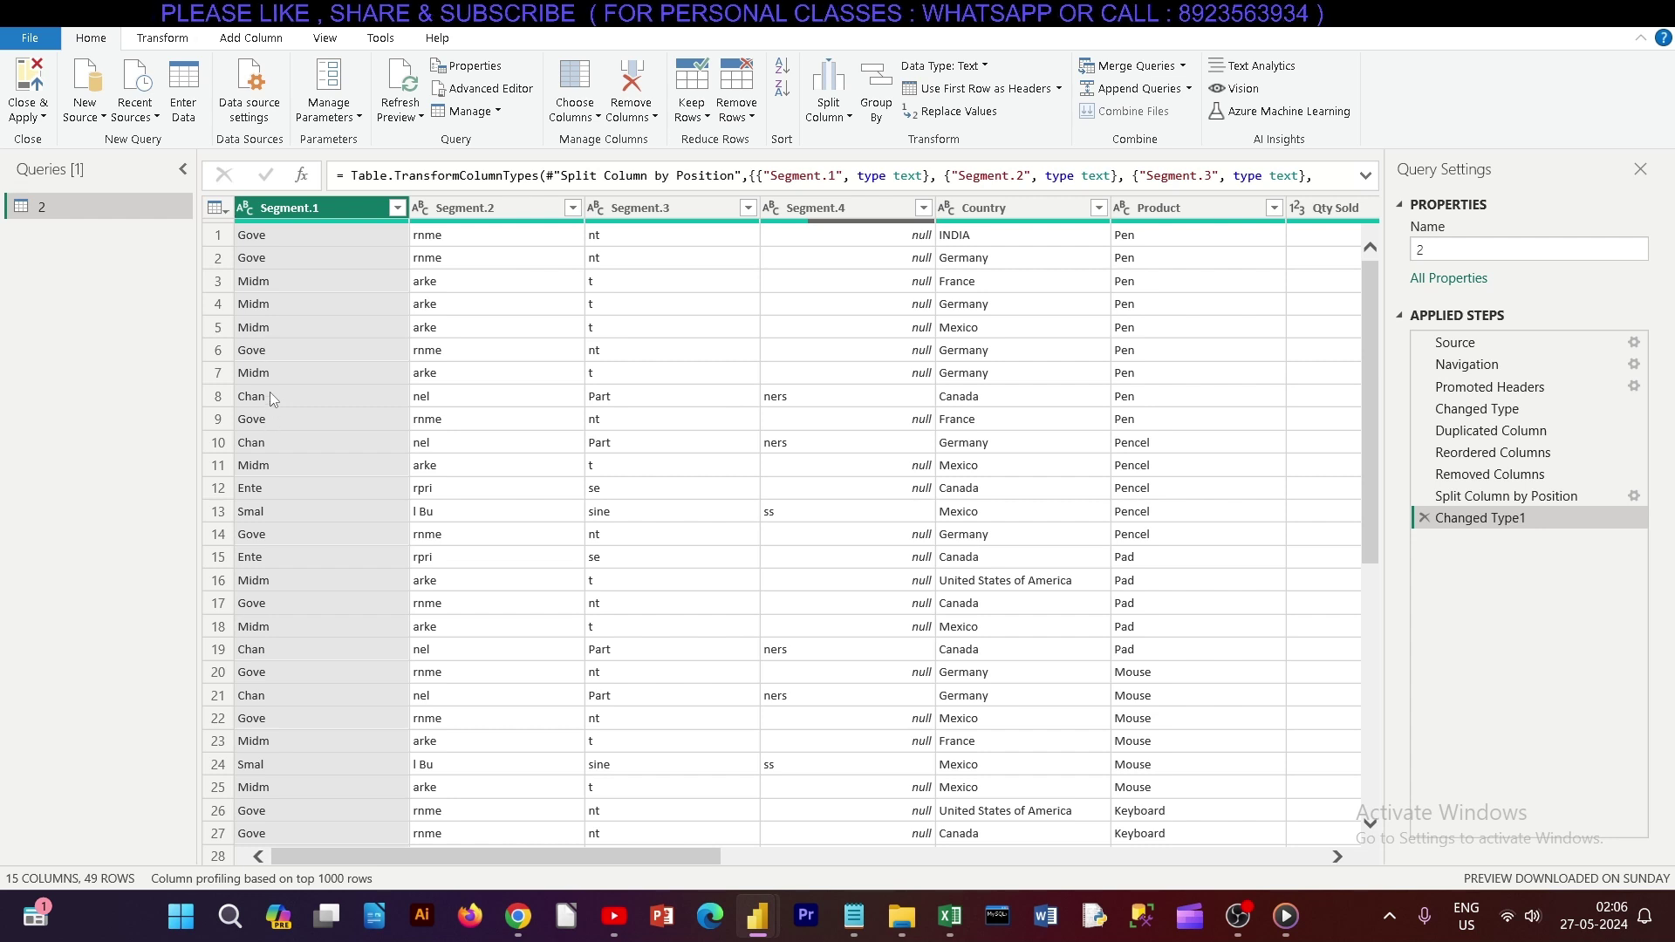
# Check the split pieces in the Segment columns and delete the Changed Type1 and Split Column by Position steps.
pyautogui.click(780, 397)
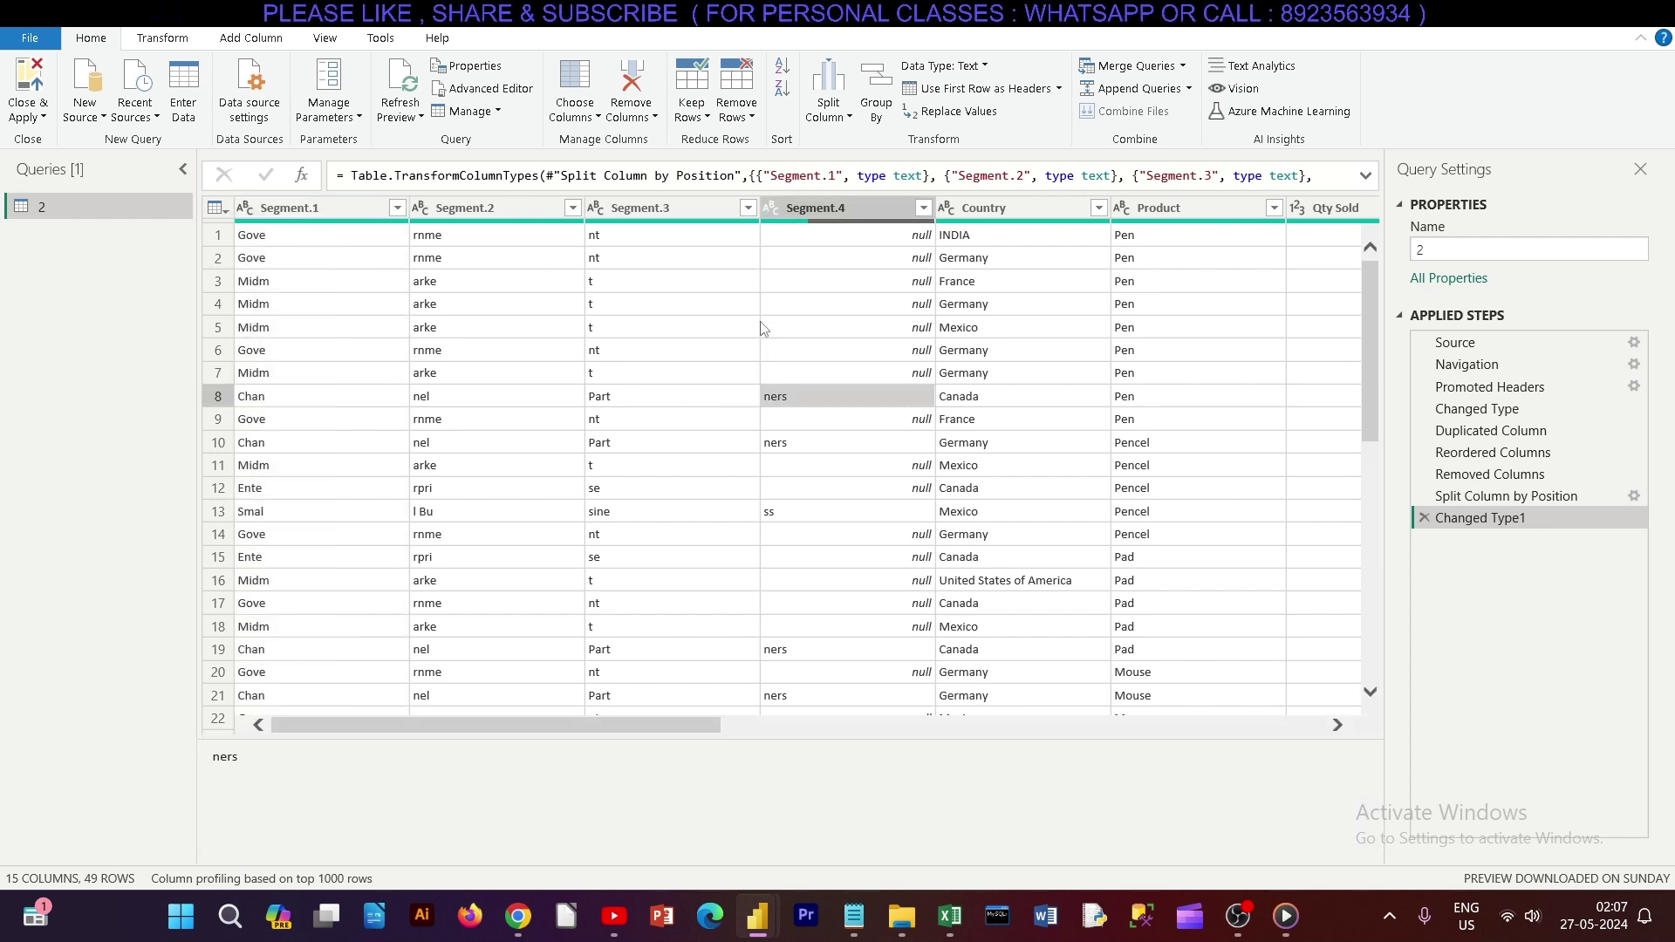
pyautogui.click(614, 236)
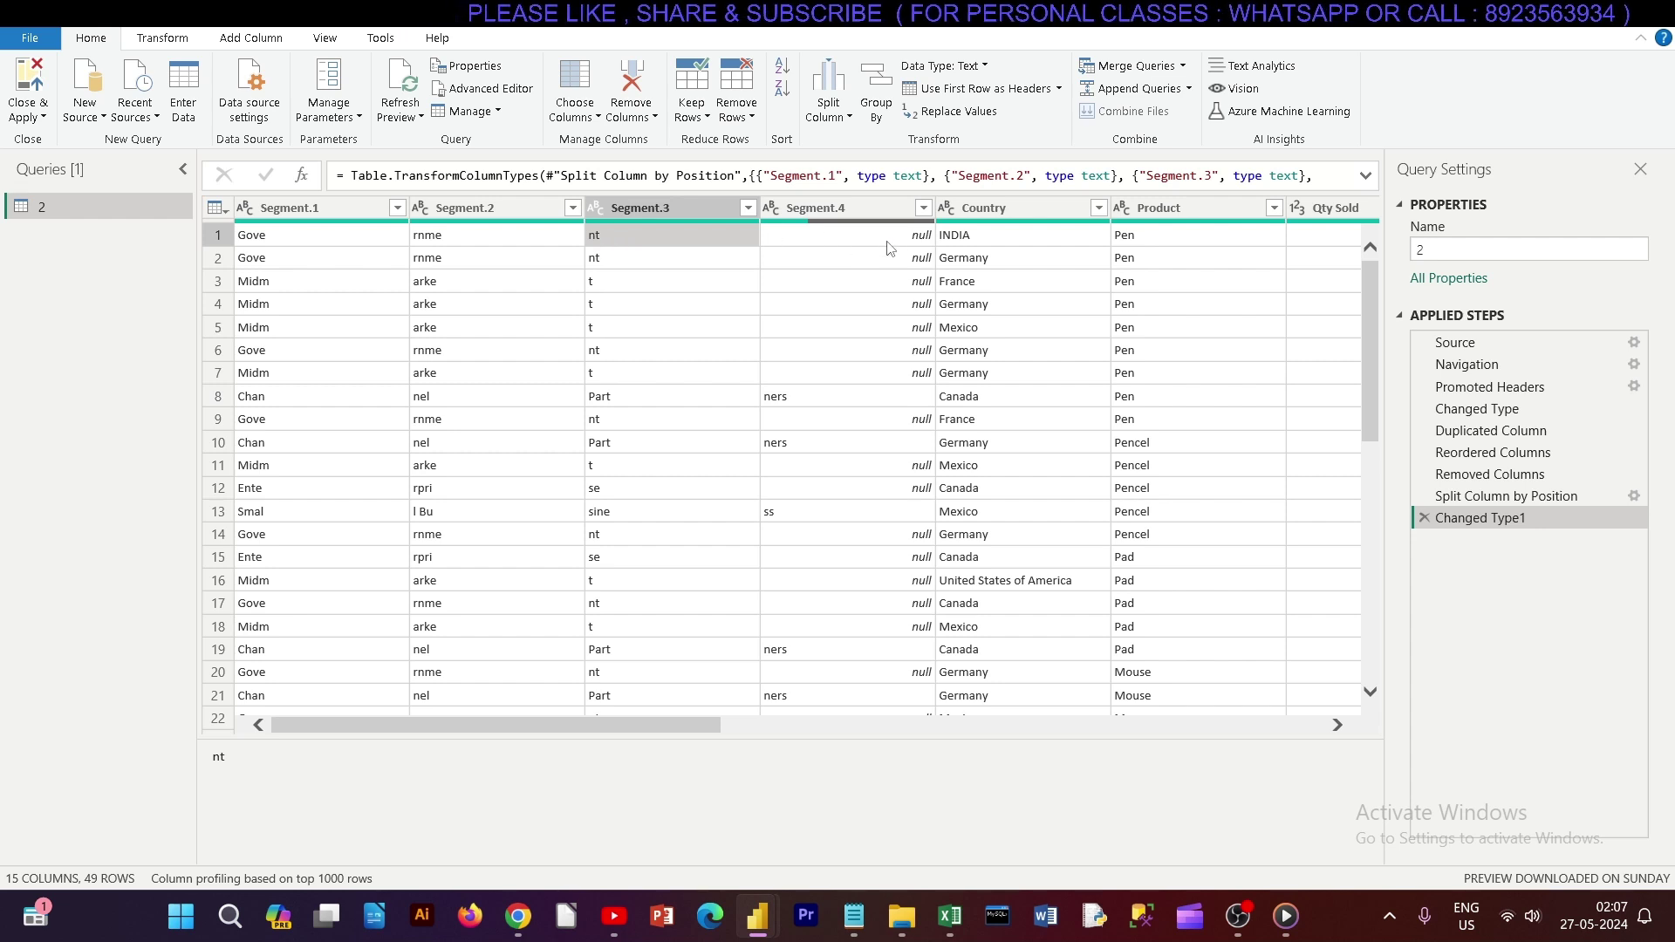
pyautogui.click(807, 235)
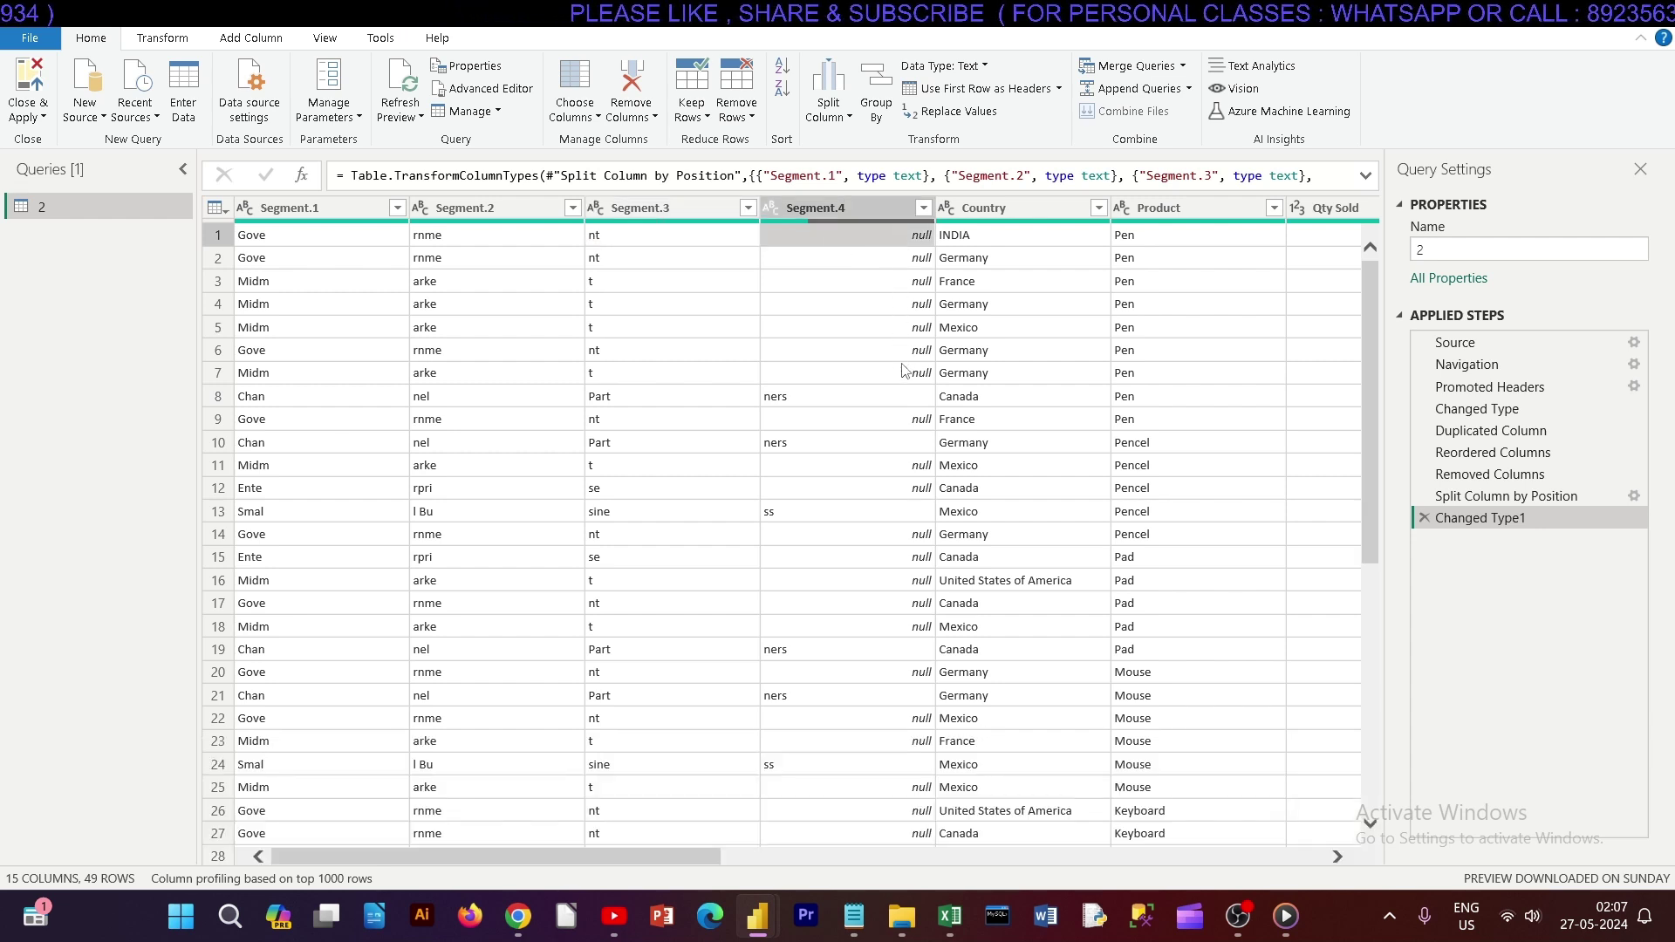
pyautogui.click(897, 214)
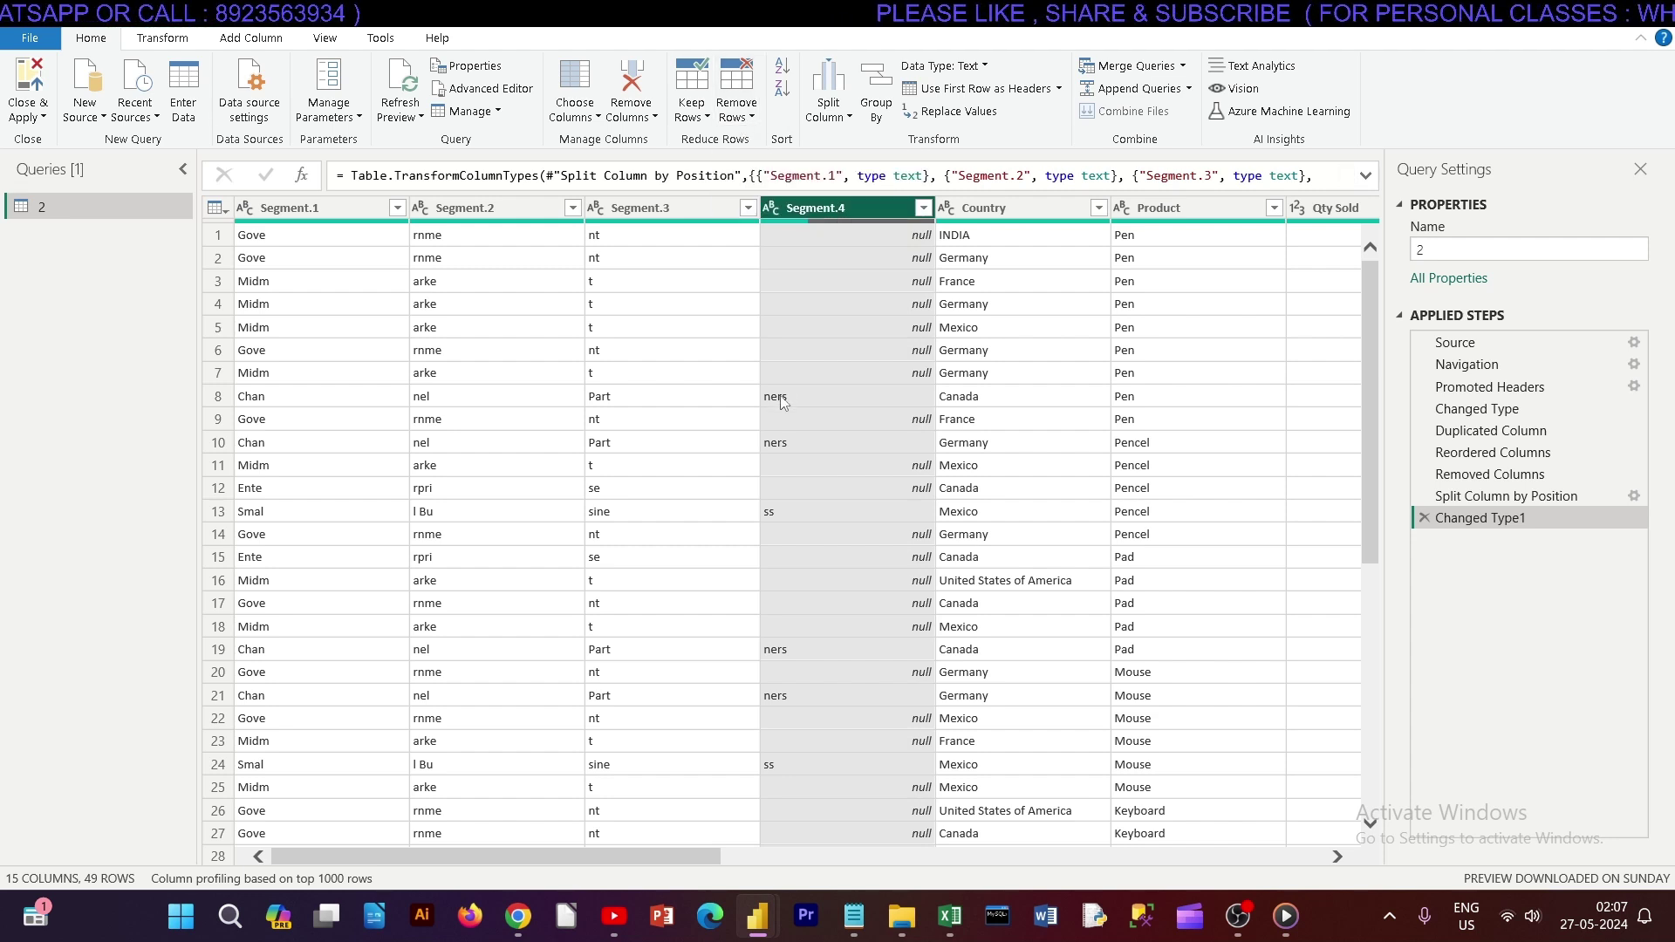
pyautogui.click(1424, 519)
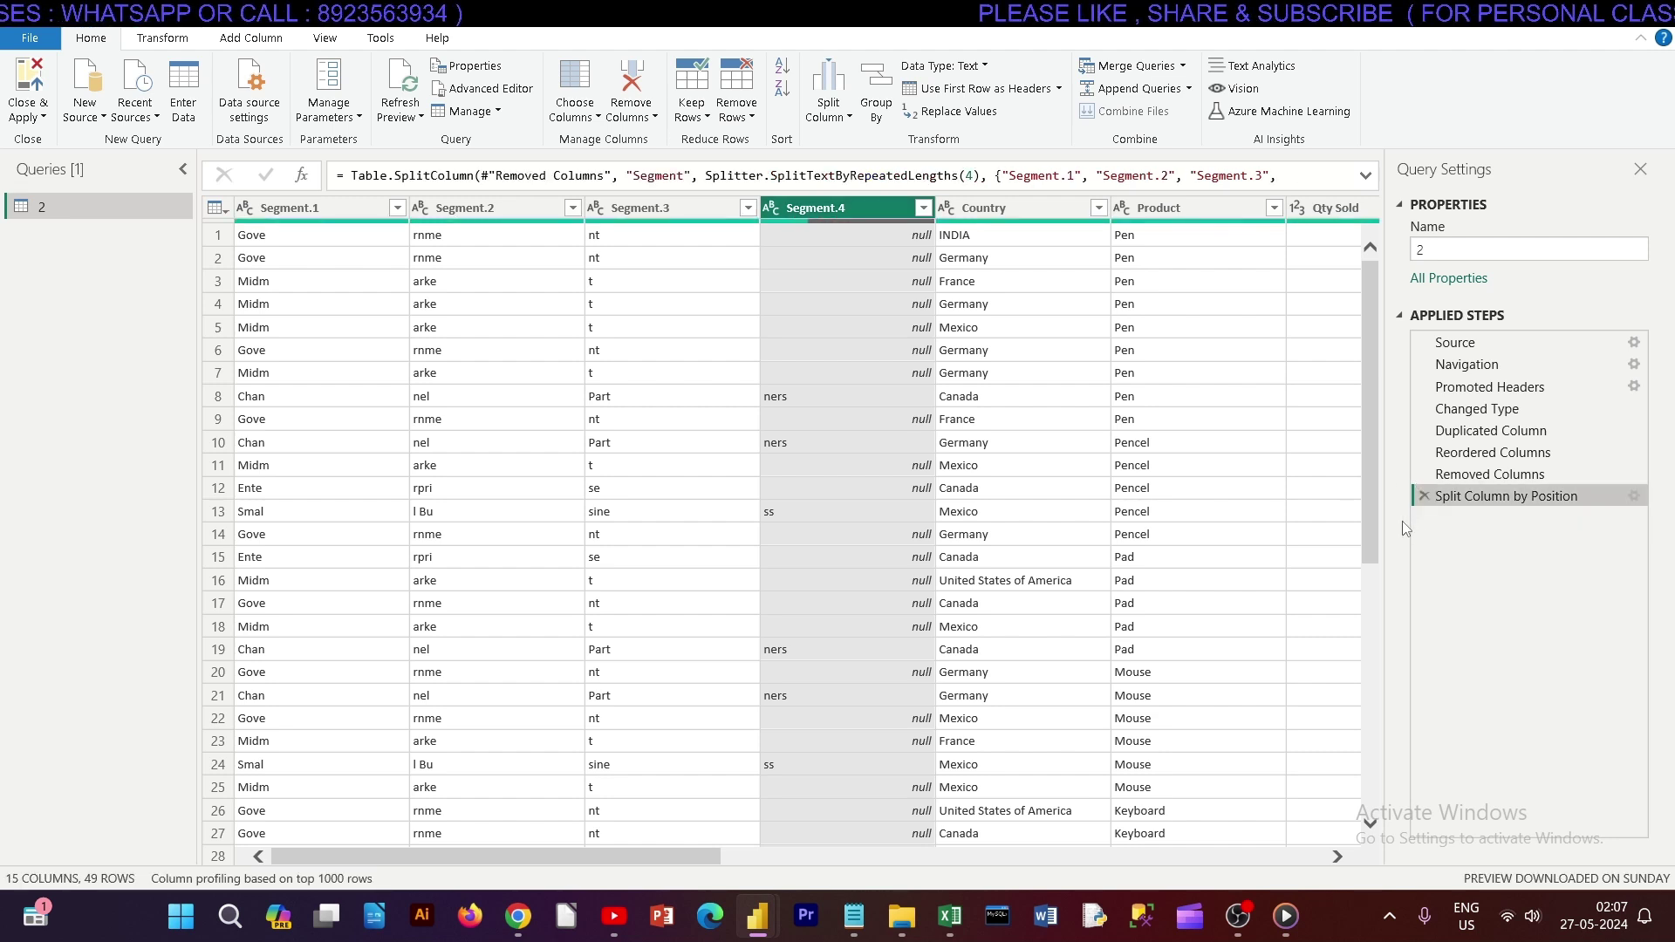
pyautogui.click(1424, 496)
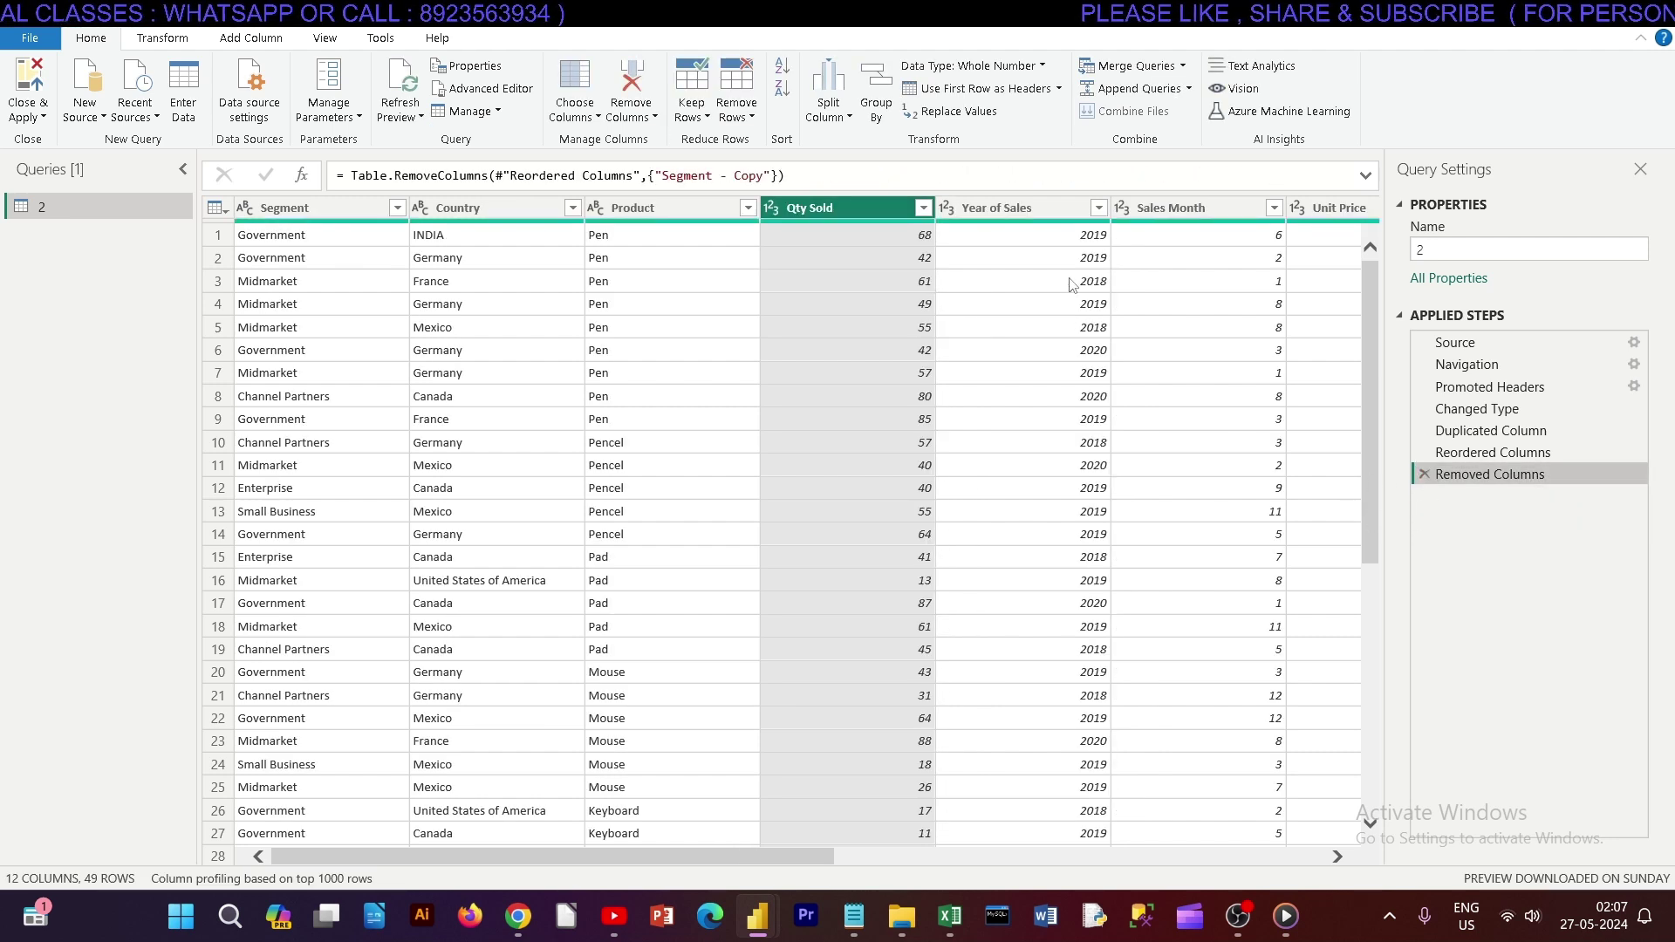
# Review the available column split methods and look through the Segment values for a delimiter to split on.
pyautogui.click(847, 120)
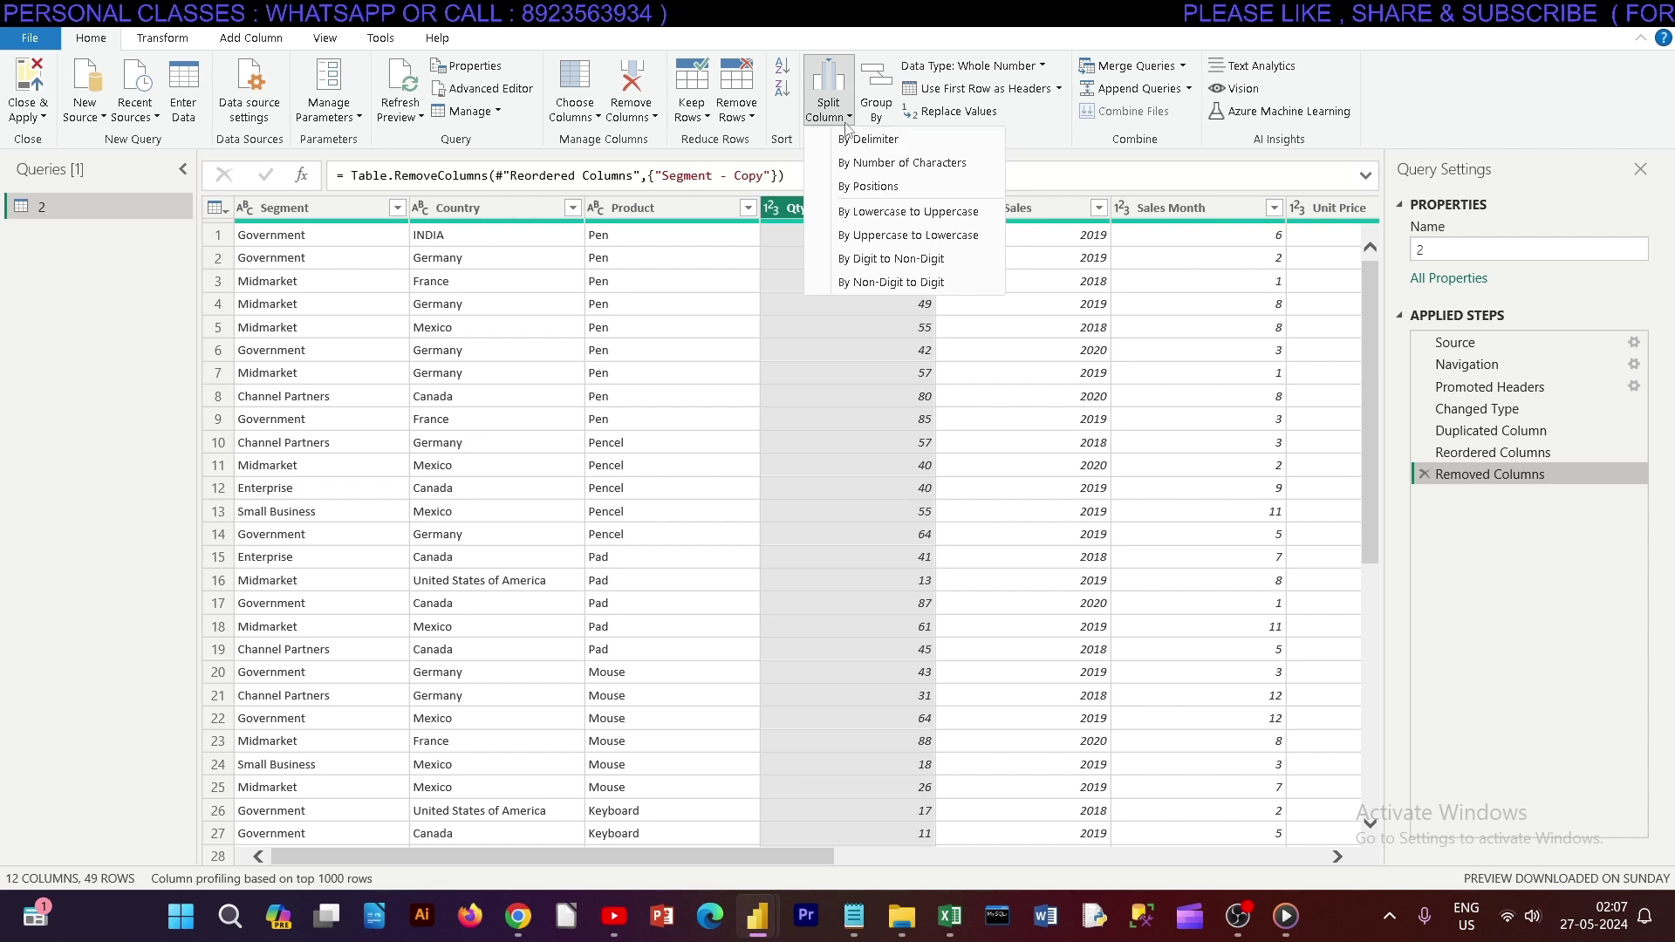
pyautogui.click(844, 120)
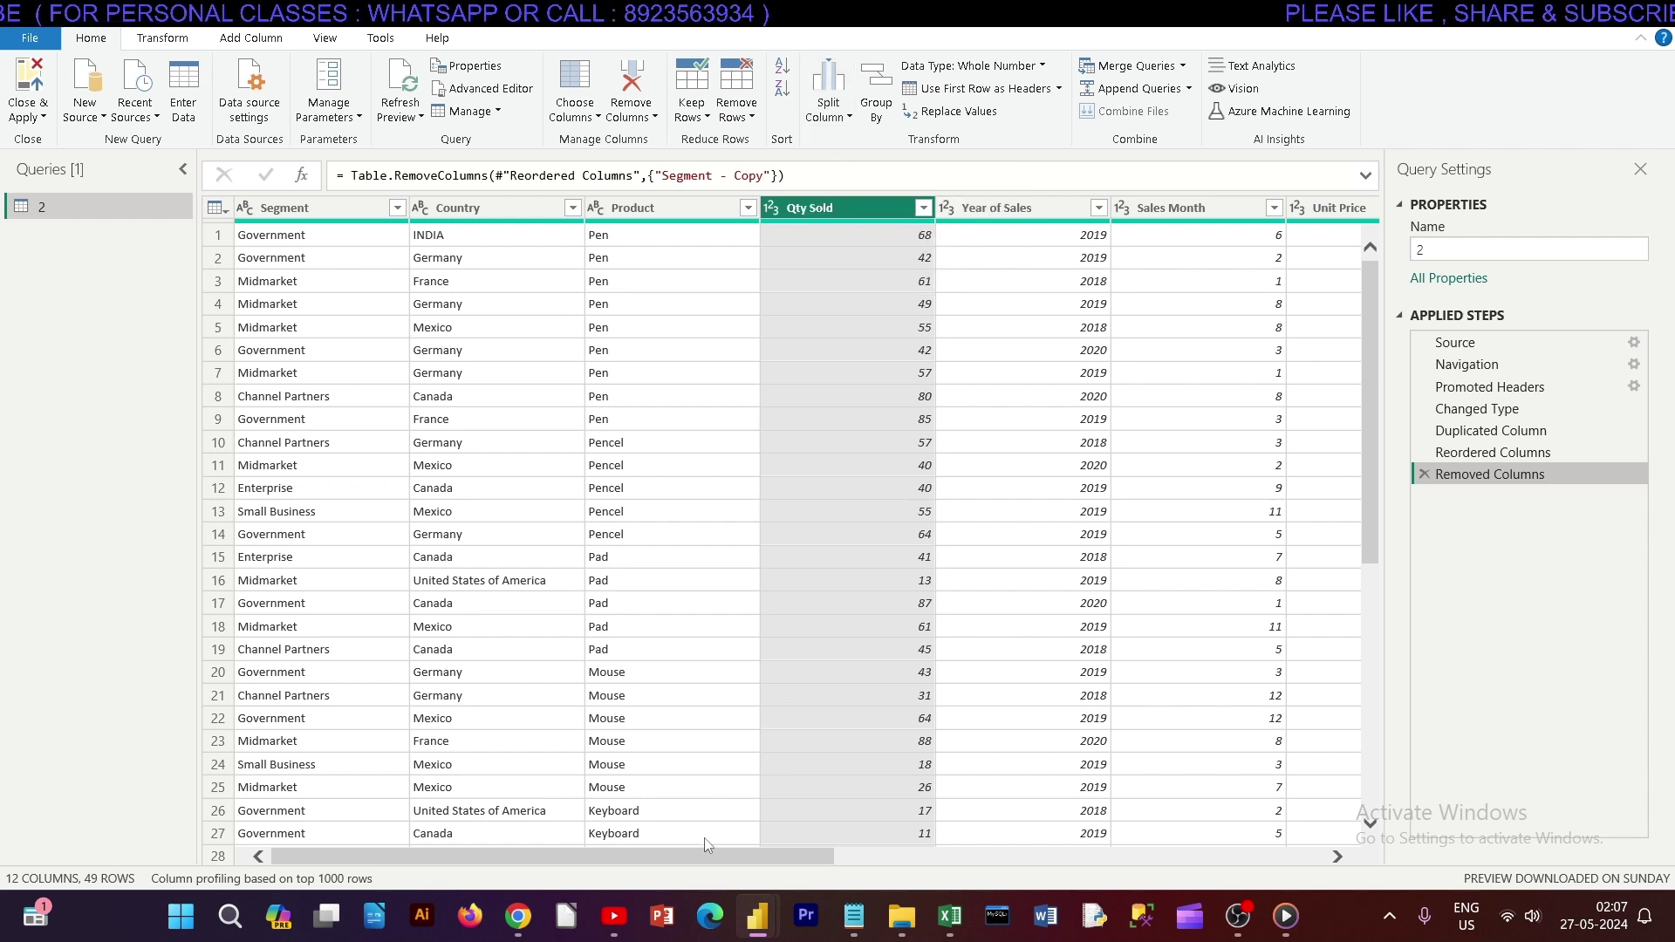
pyautogui.moveTo(706, 856); pyautogui.dragTo(479, 864)
pyautogui.scroll(-3, 323, 441)
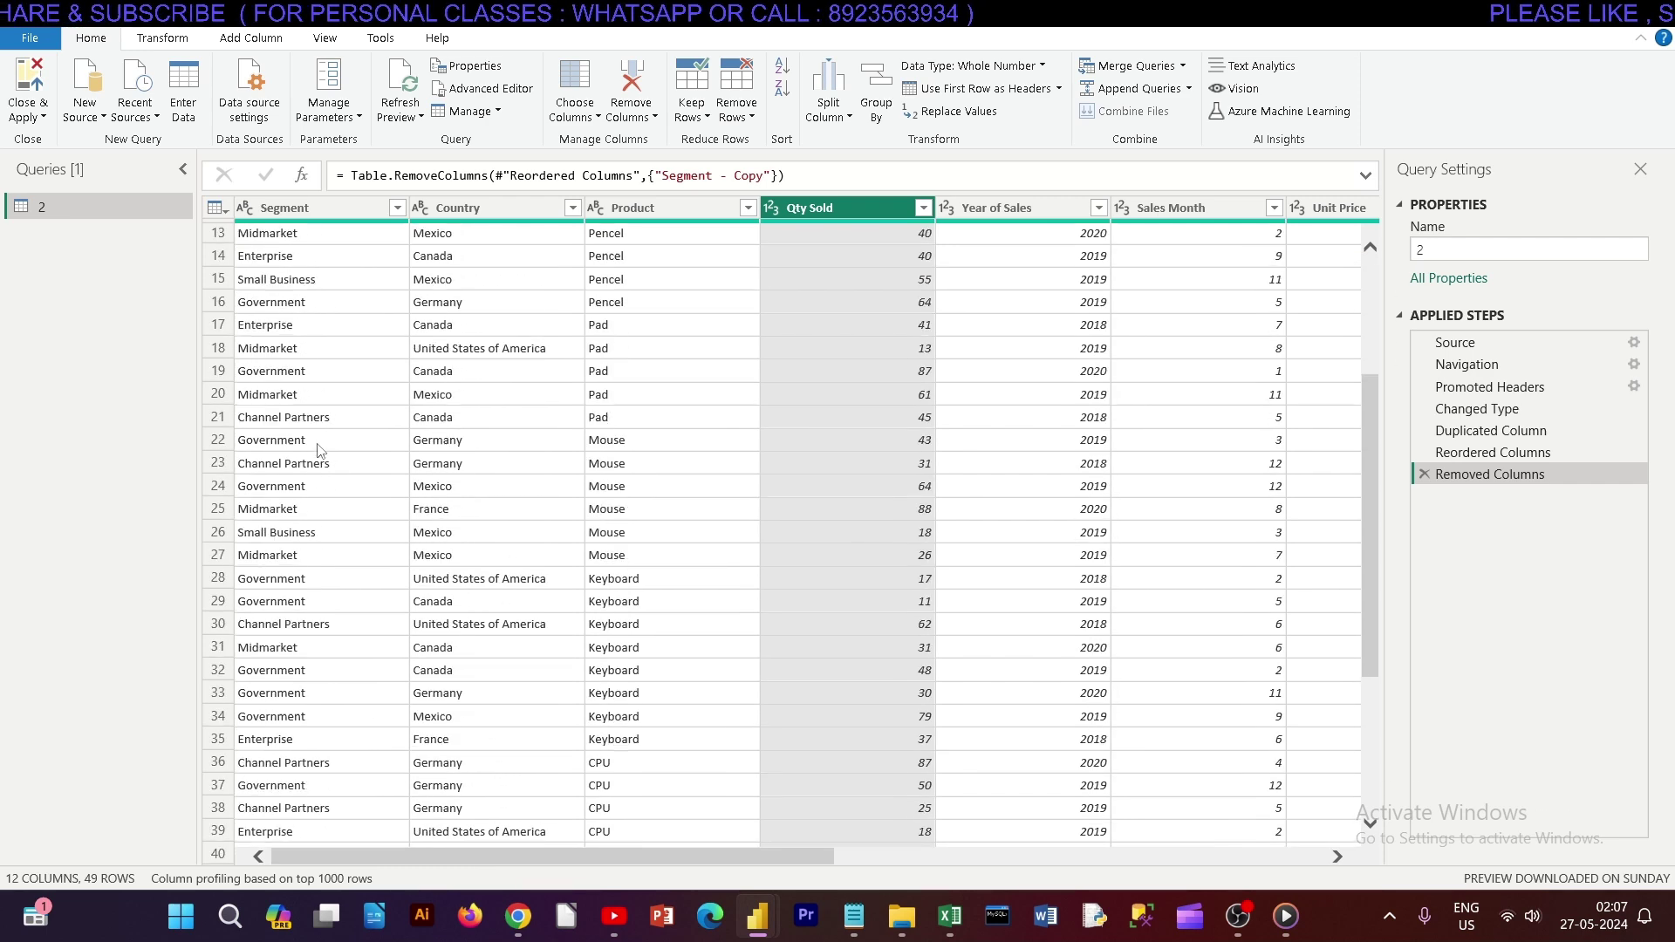
pyautogui.scroll(3, 322, 449)
pyautogui.click(280, 398)
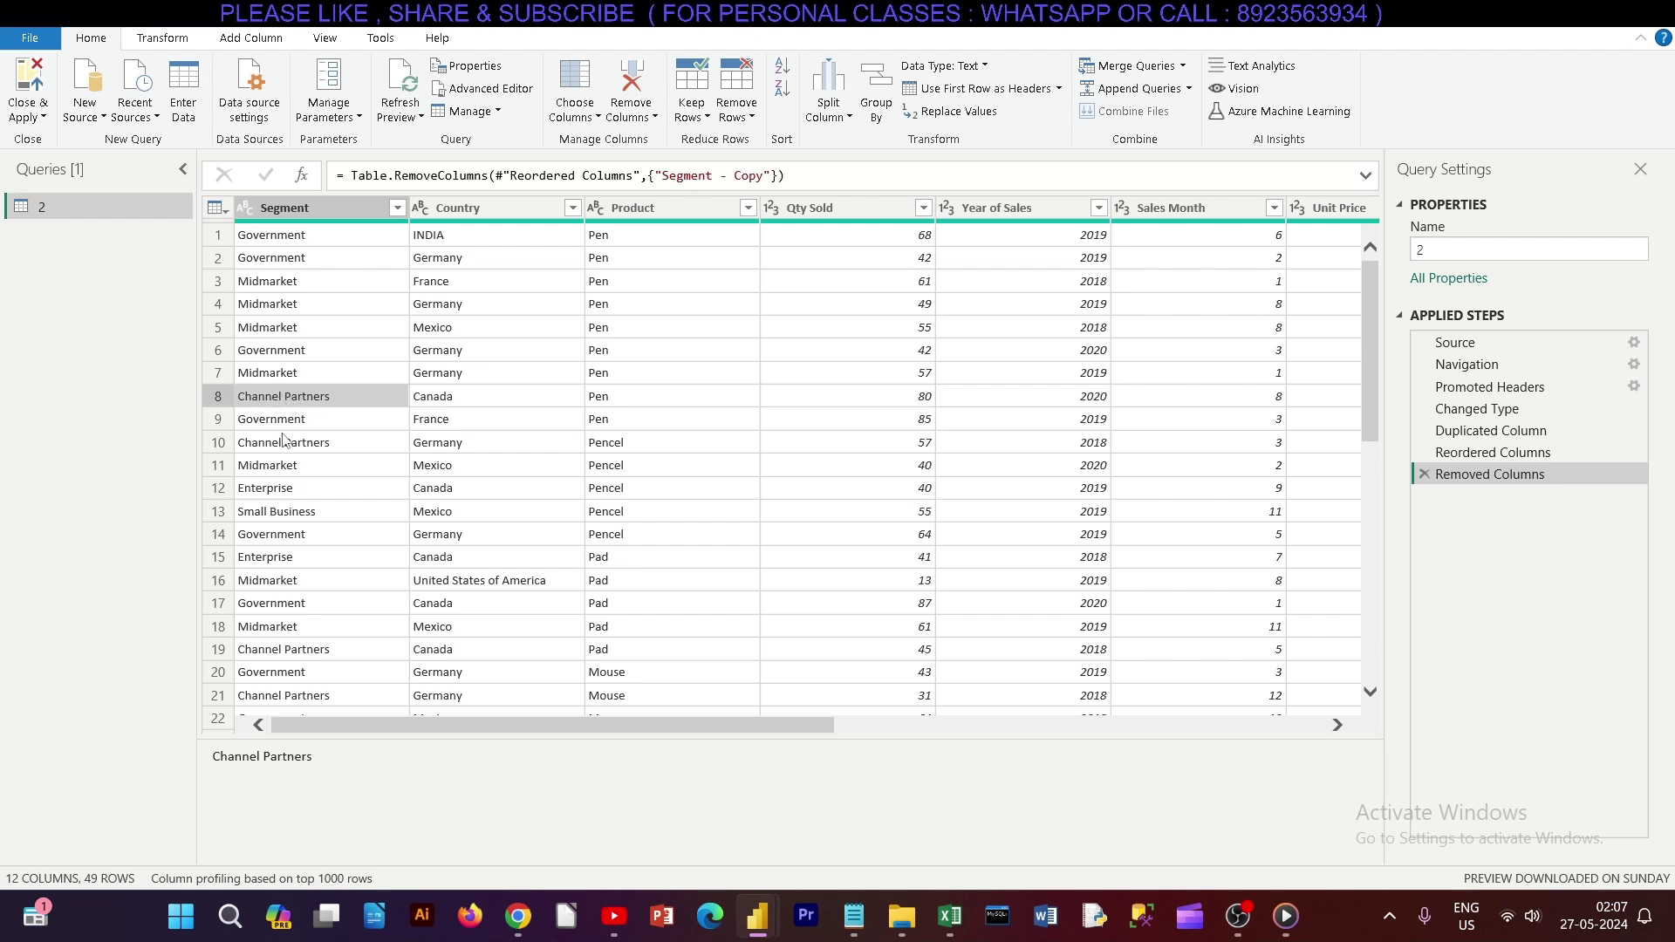
pyautogui.scroll(-7, 299, 649)
pyautogui.scroll(-2, 298, 649)
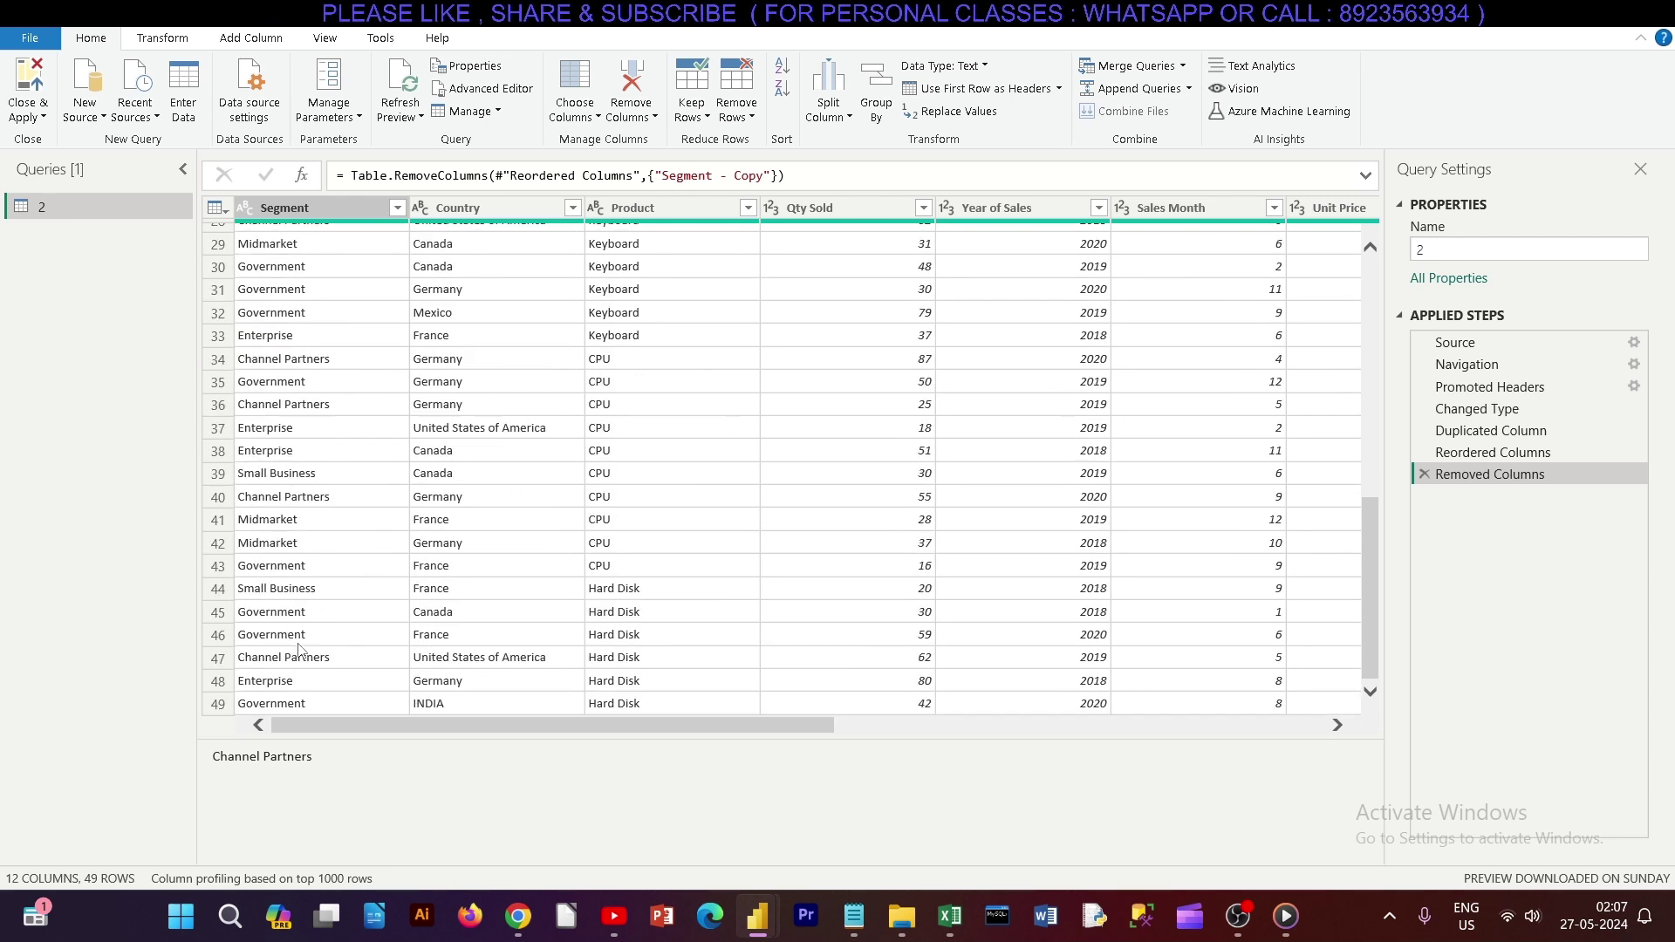
pyautogui.scroll(9, 298, 649)
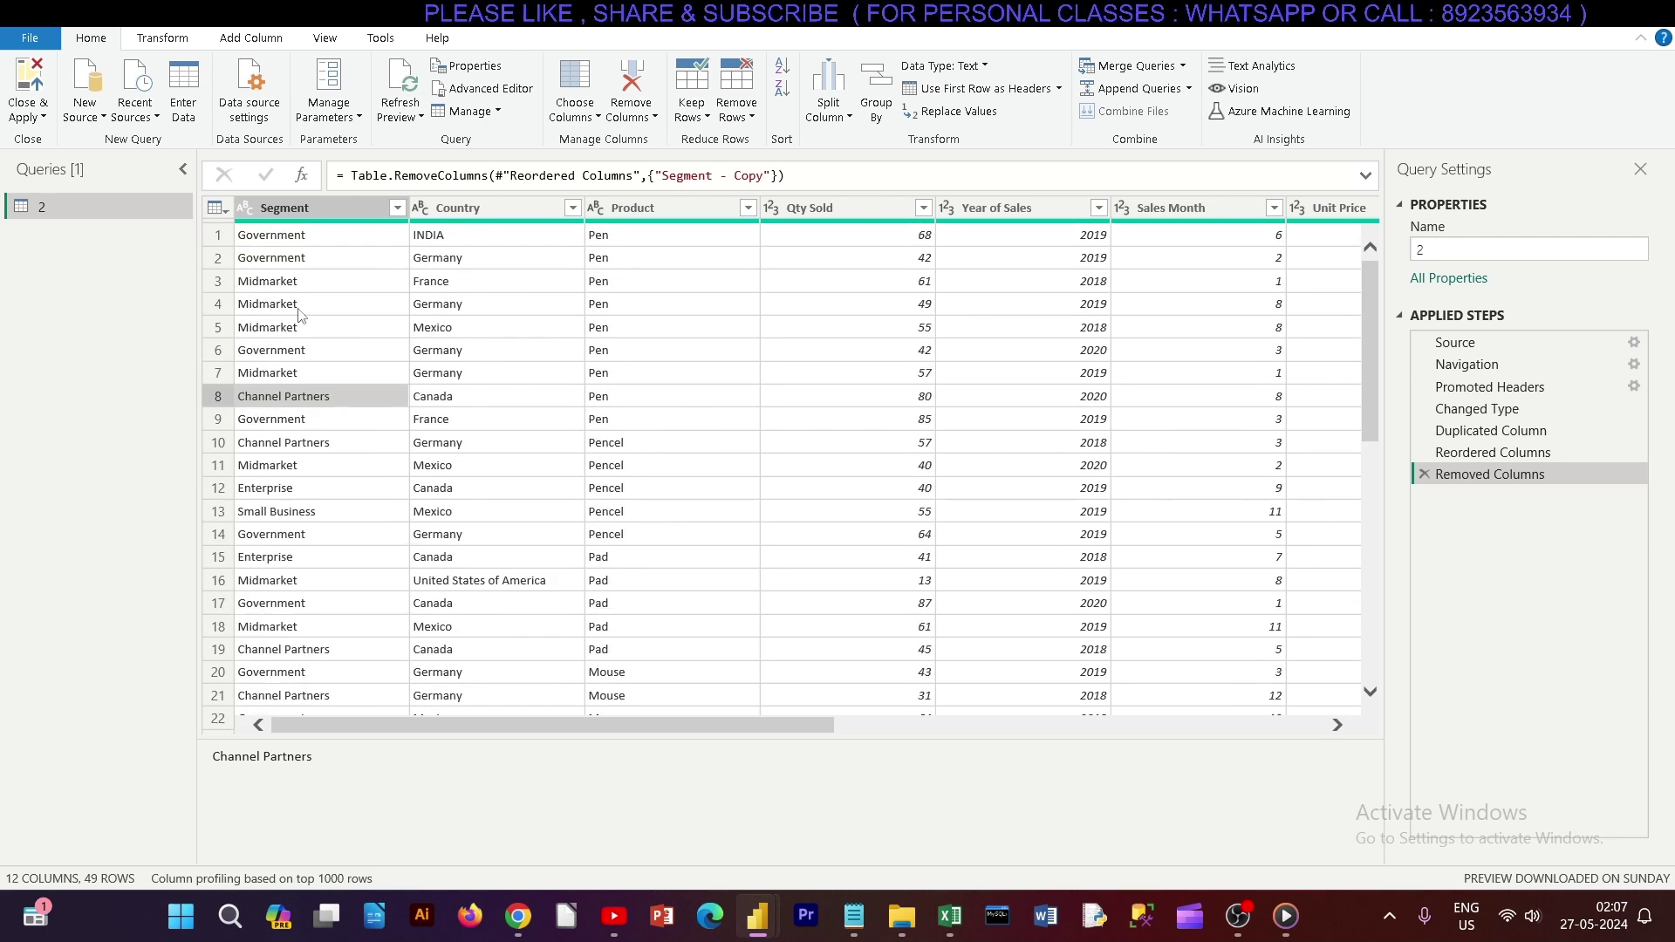
# Split the Segment column by delimiter, using Space at each occurrence of the delimiter.
pyautogui.click(303, 207)
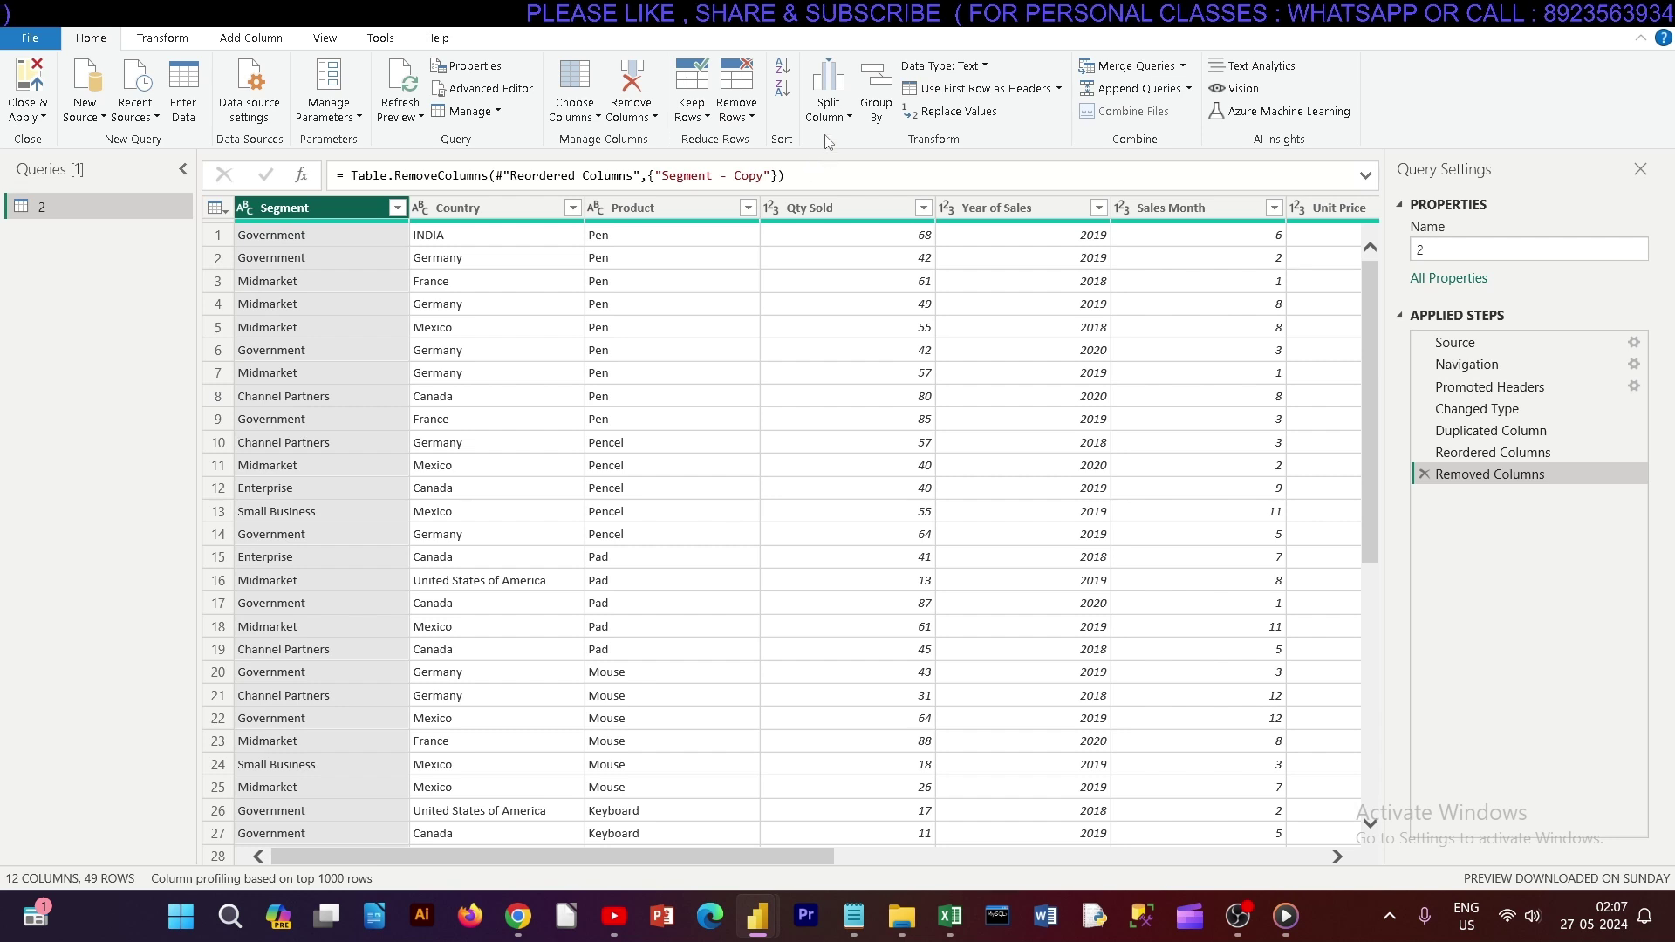
pyautogui.click(828, 109)
pyautogui.click(873, 163)
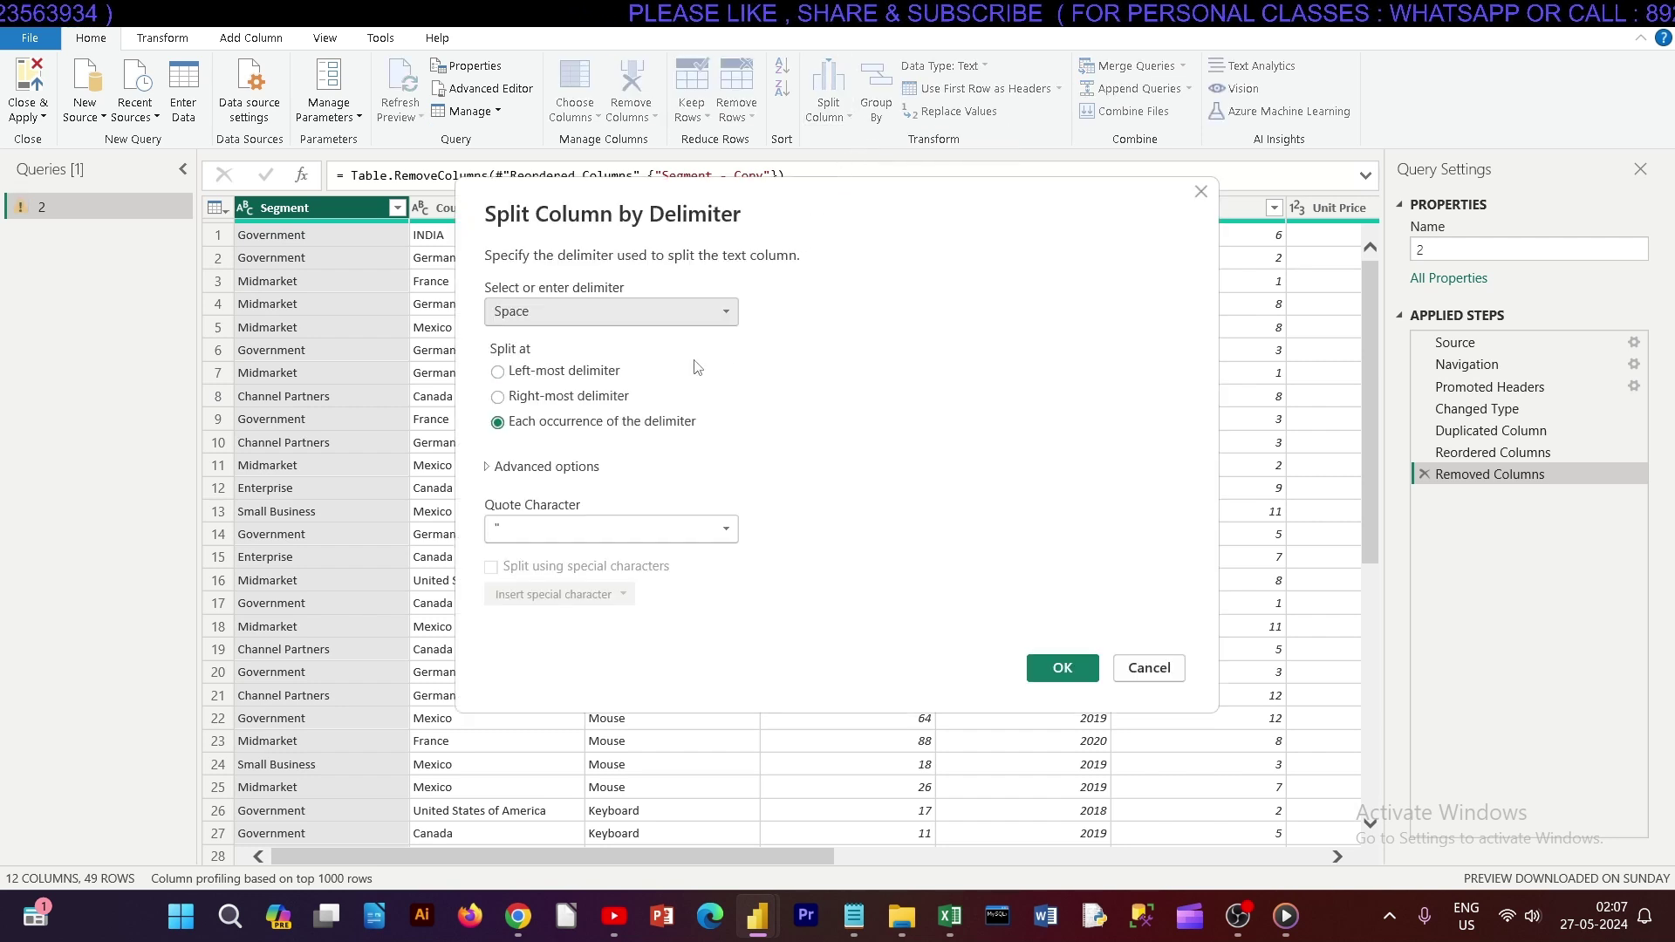
pyautogui.click(581, 314)
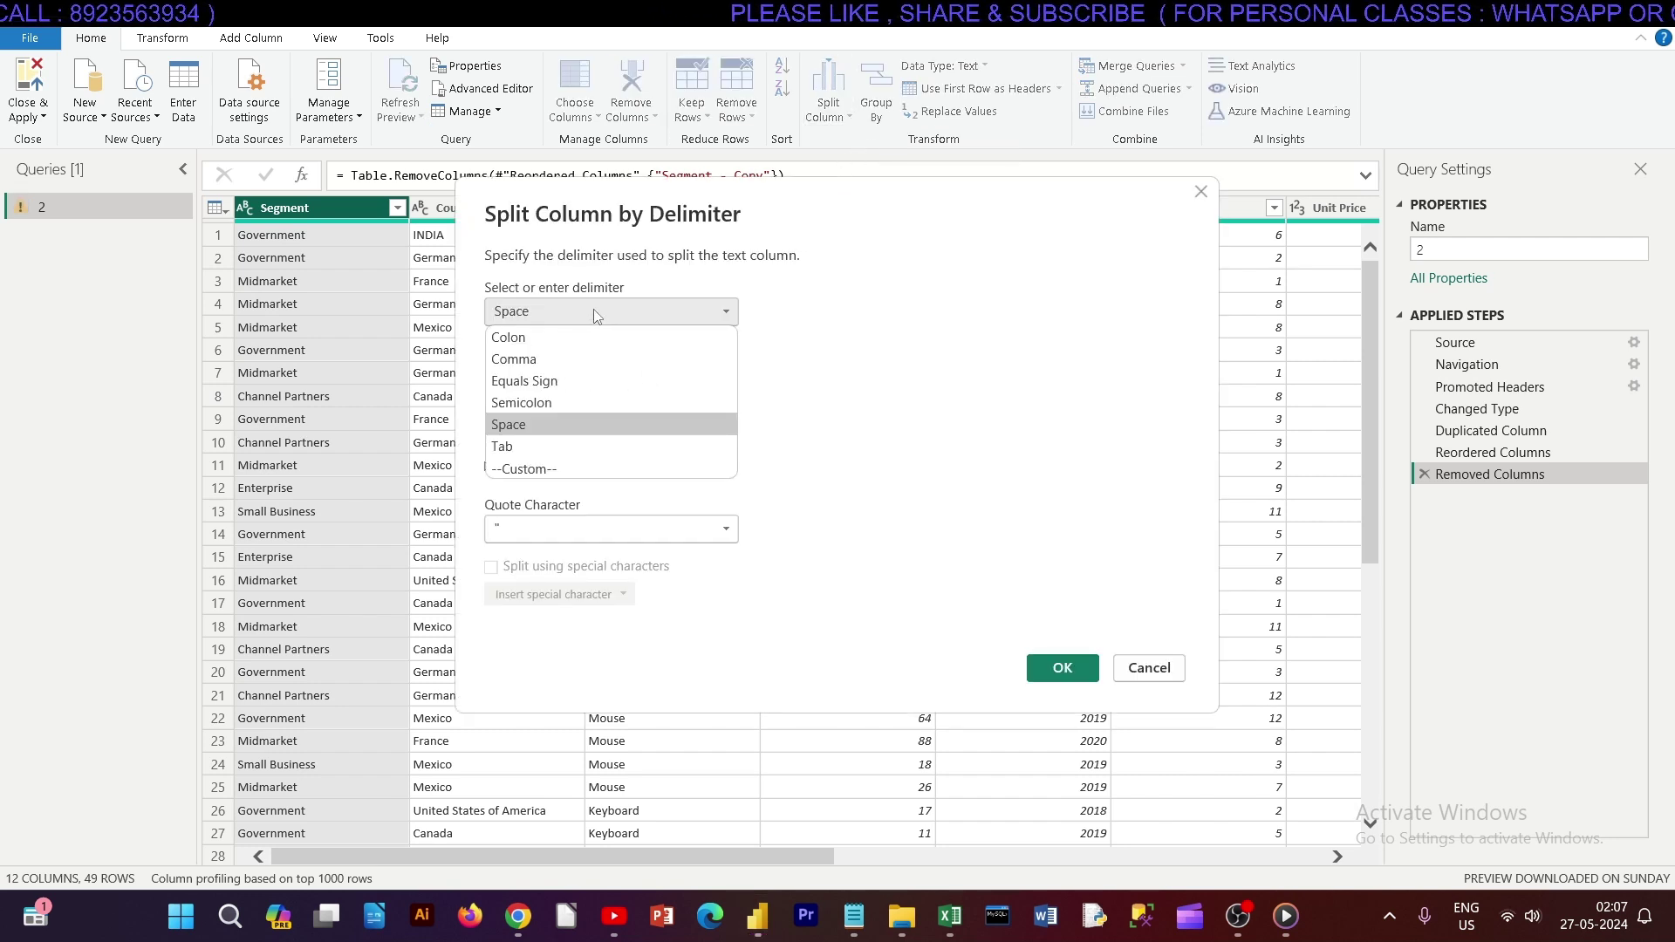
pyautogui.click(593, 311)
pyautogui.click(593, 309)
pyautogui.click(536, 445)
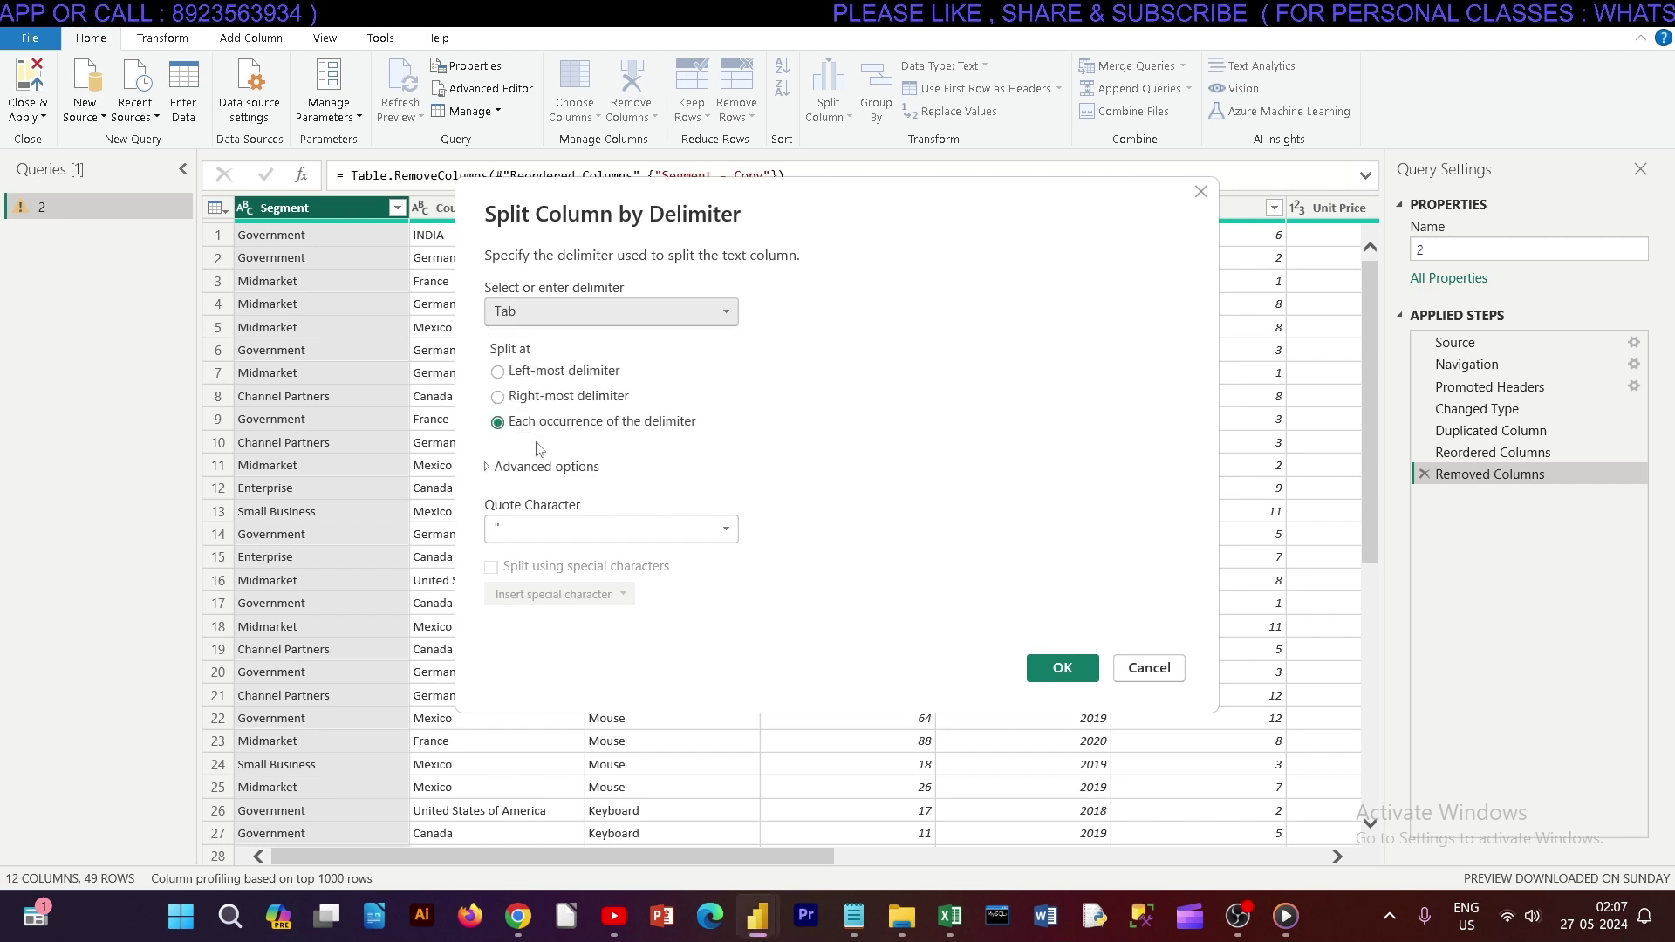
pyautogui.click(541, 312)
pyautogui.click(532, 465)
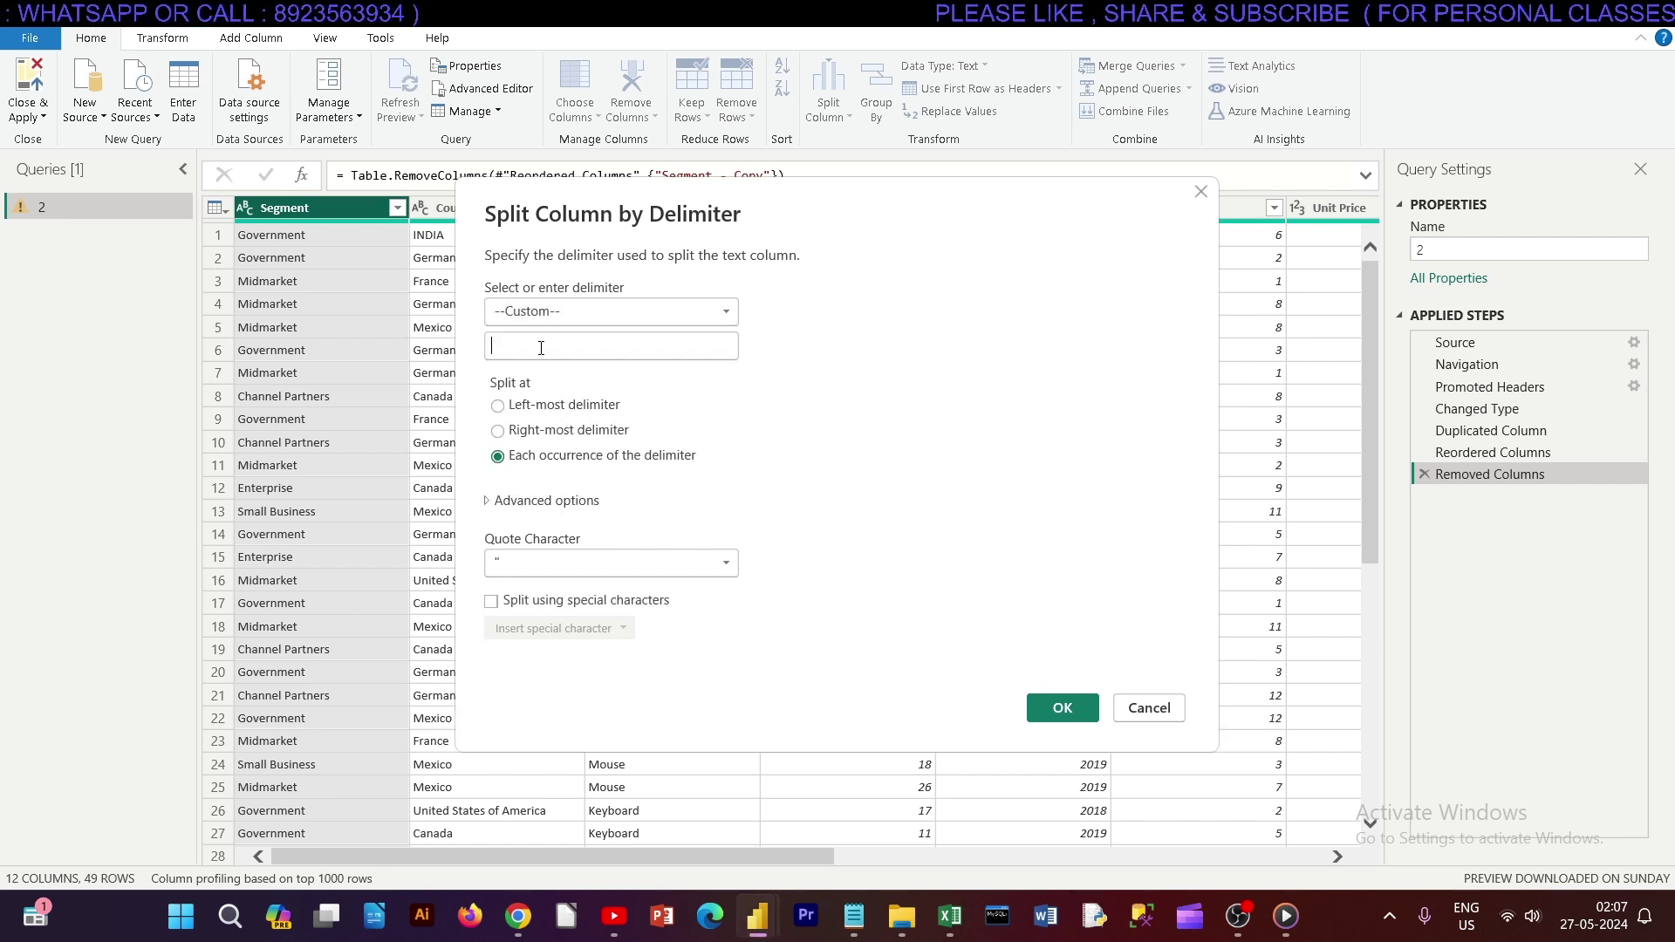
pyautogui.click(548, 313)
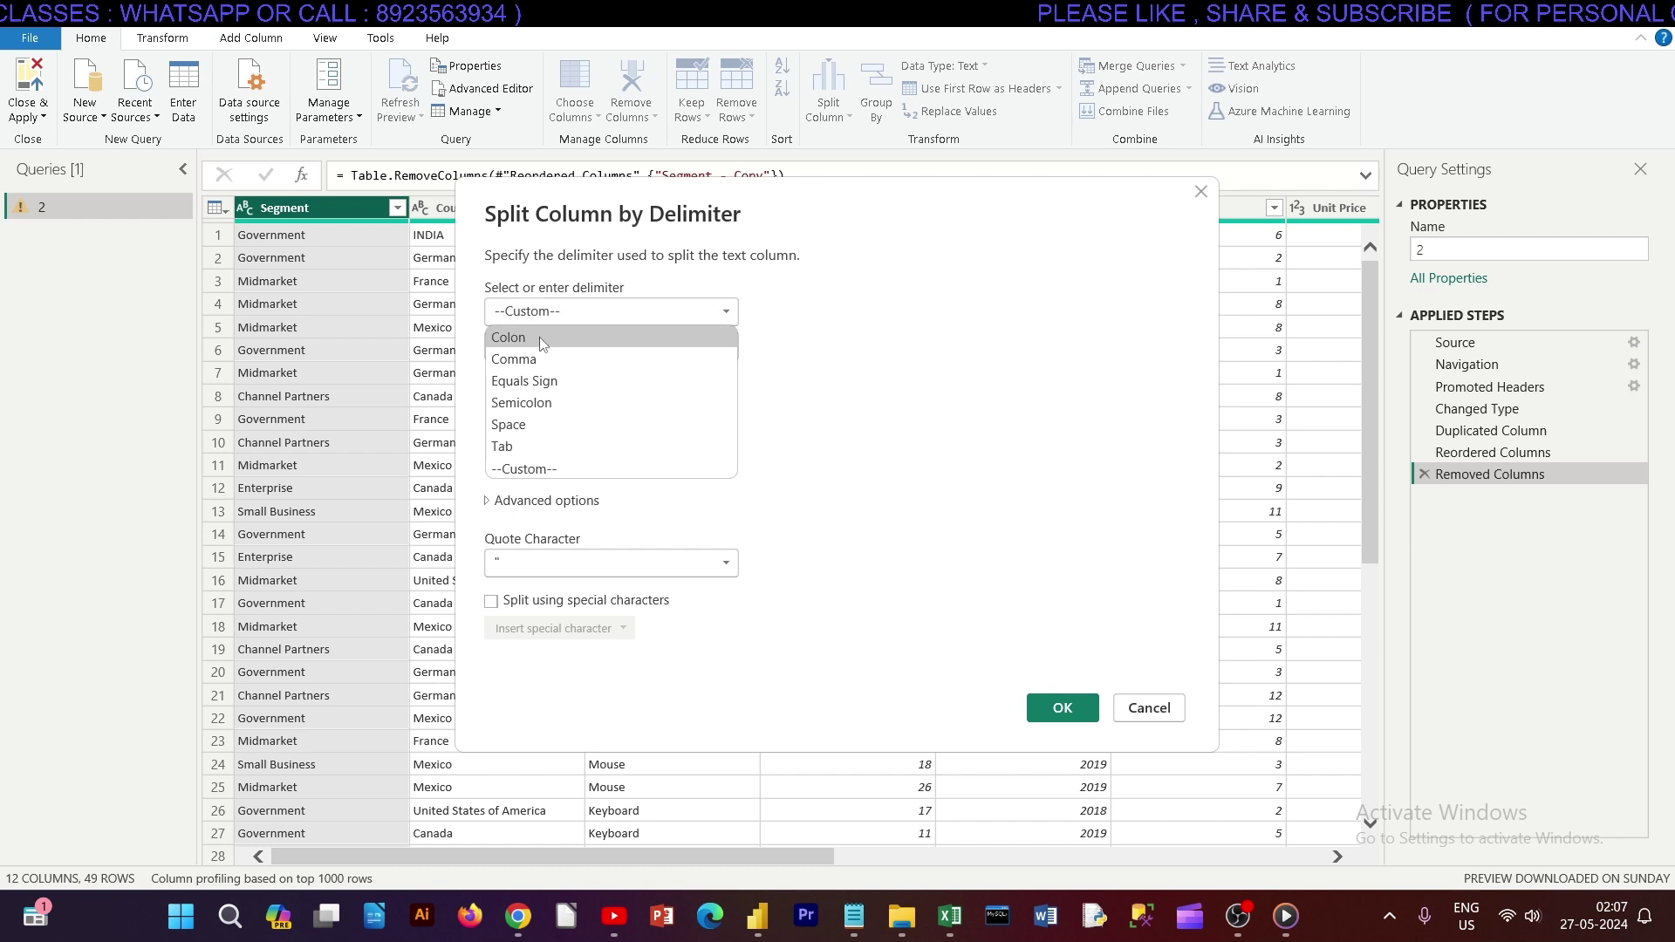
pyautogui.click(532, 426)
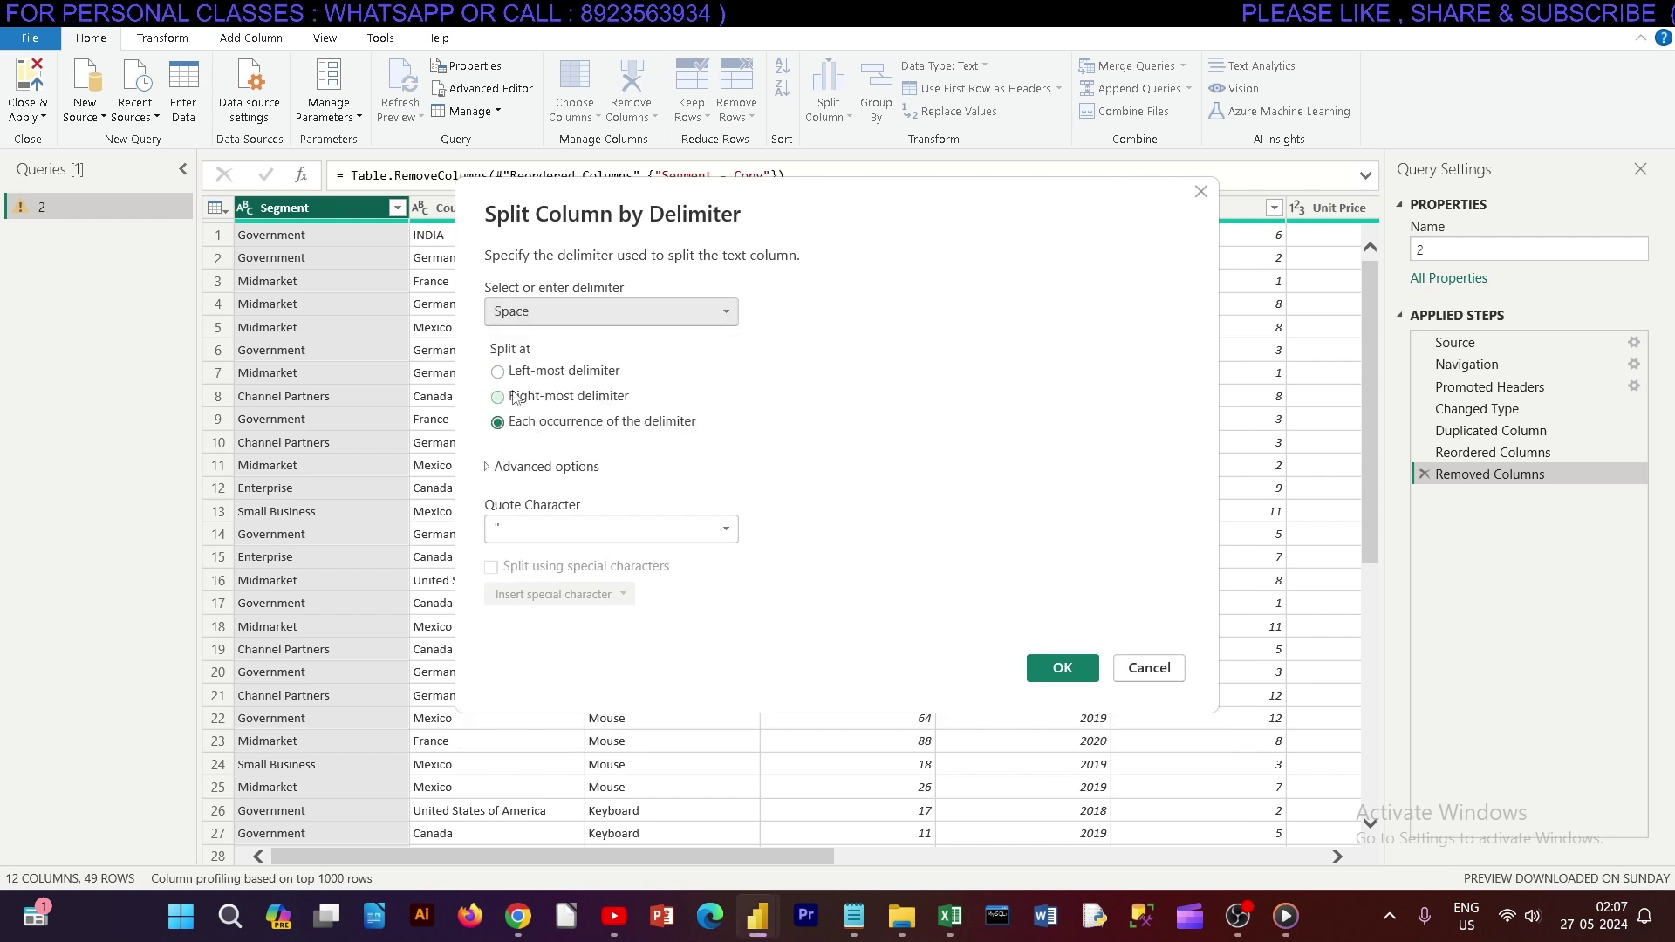
pyautogui.click(1064, 669)
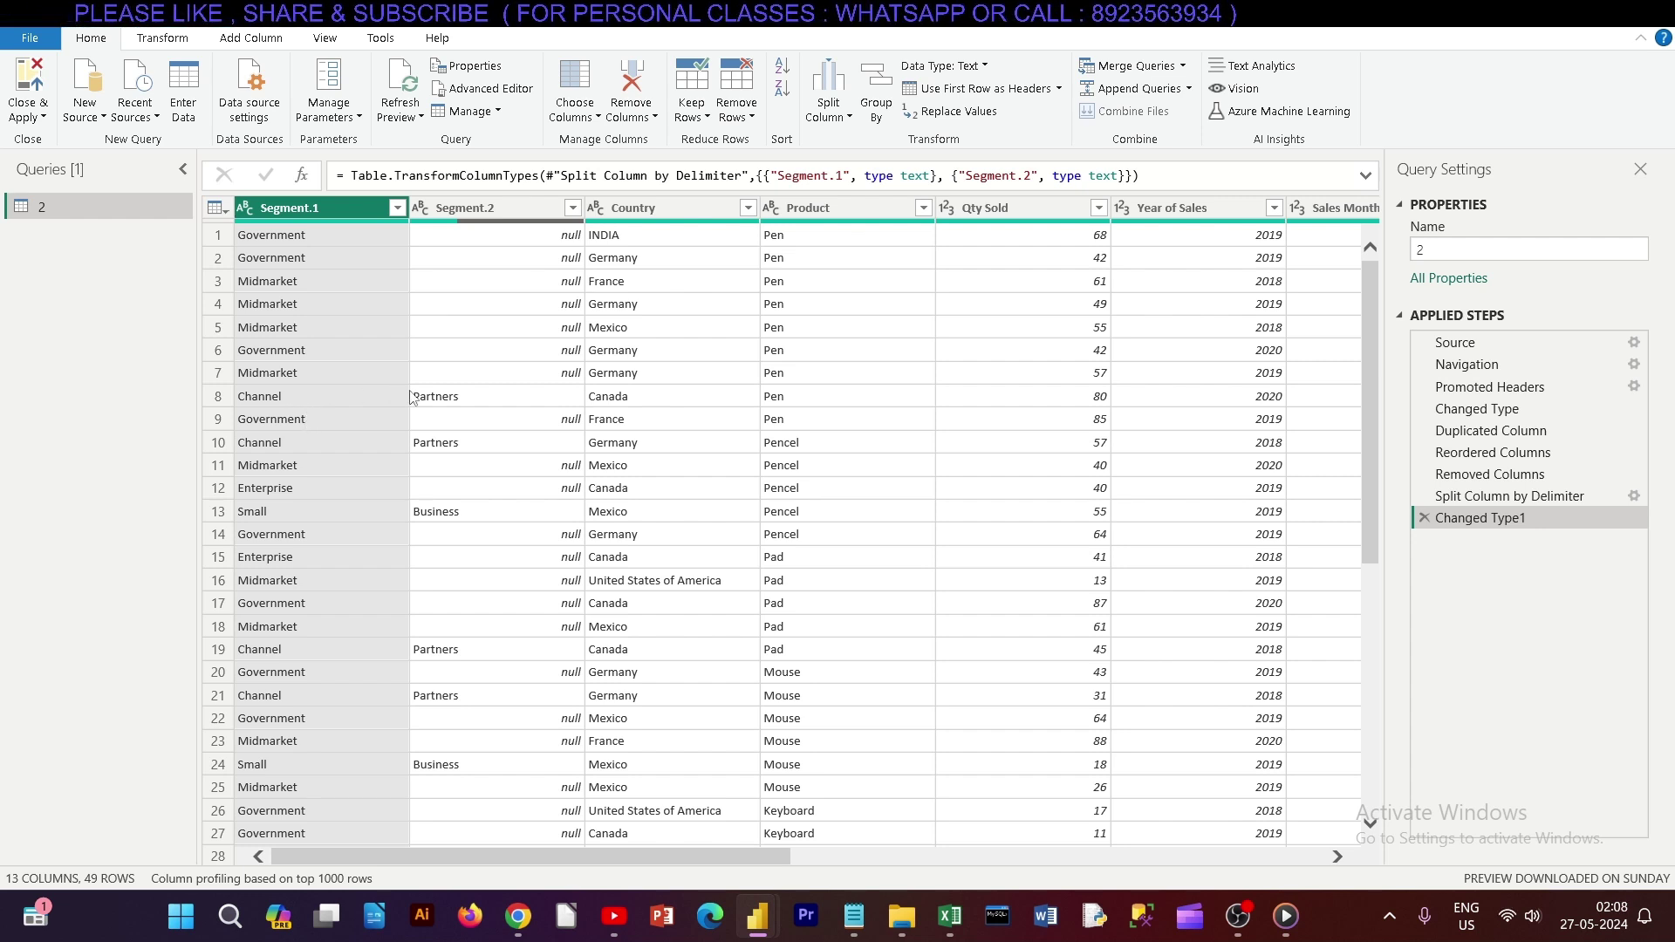
# Review the rows of both split Segment columns and delete the Changed Type1 and Split Column by Delimiter steps.
pyautogui.scroll(-4, 374, 734)
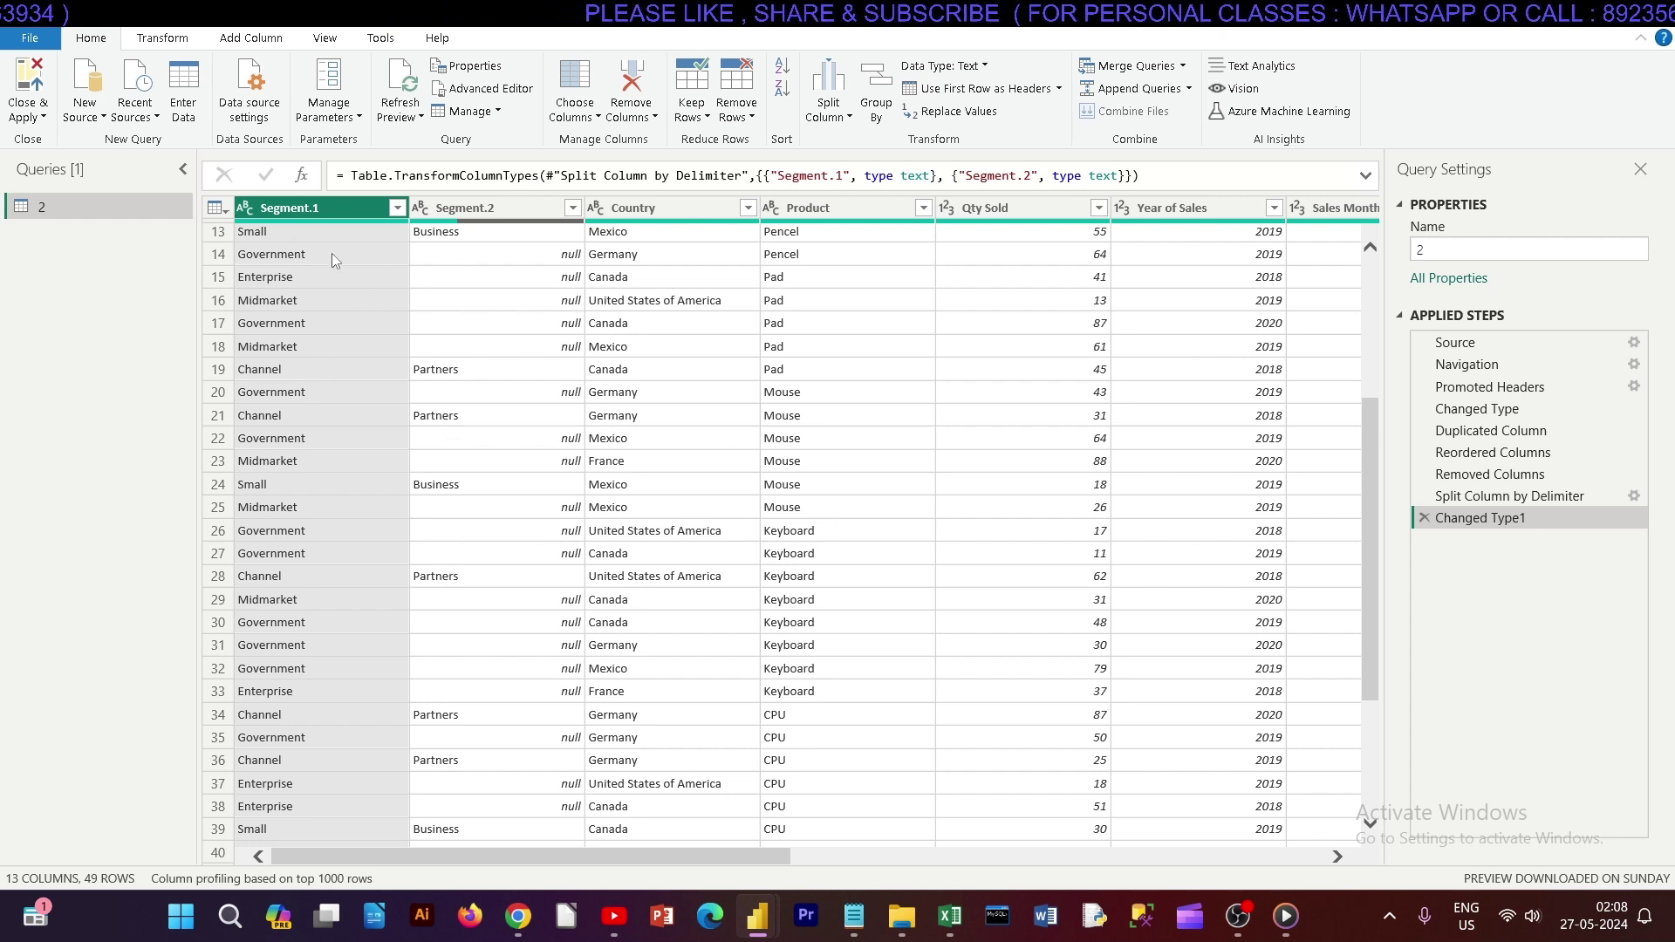
pyautogui.scroll(4, 333, 286)
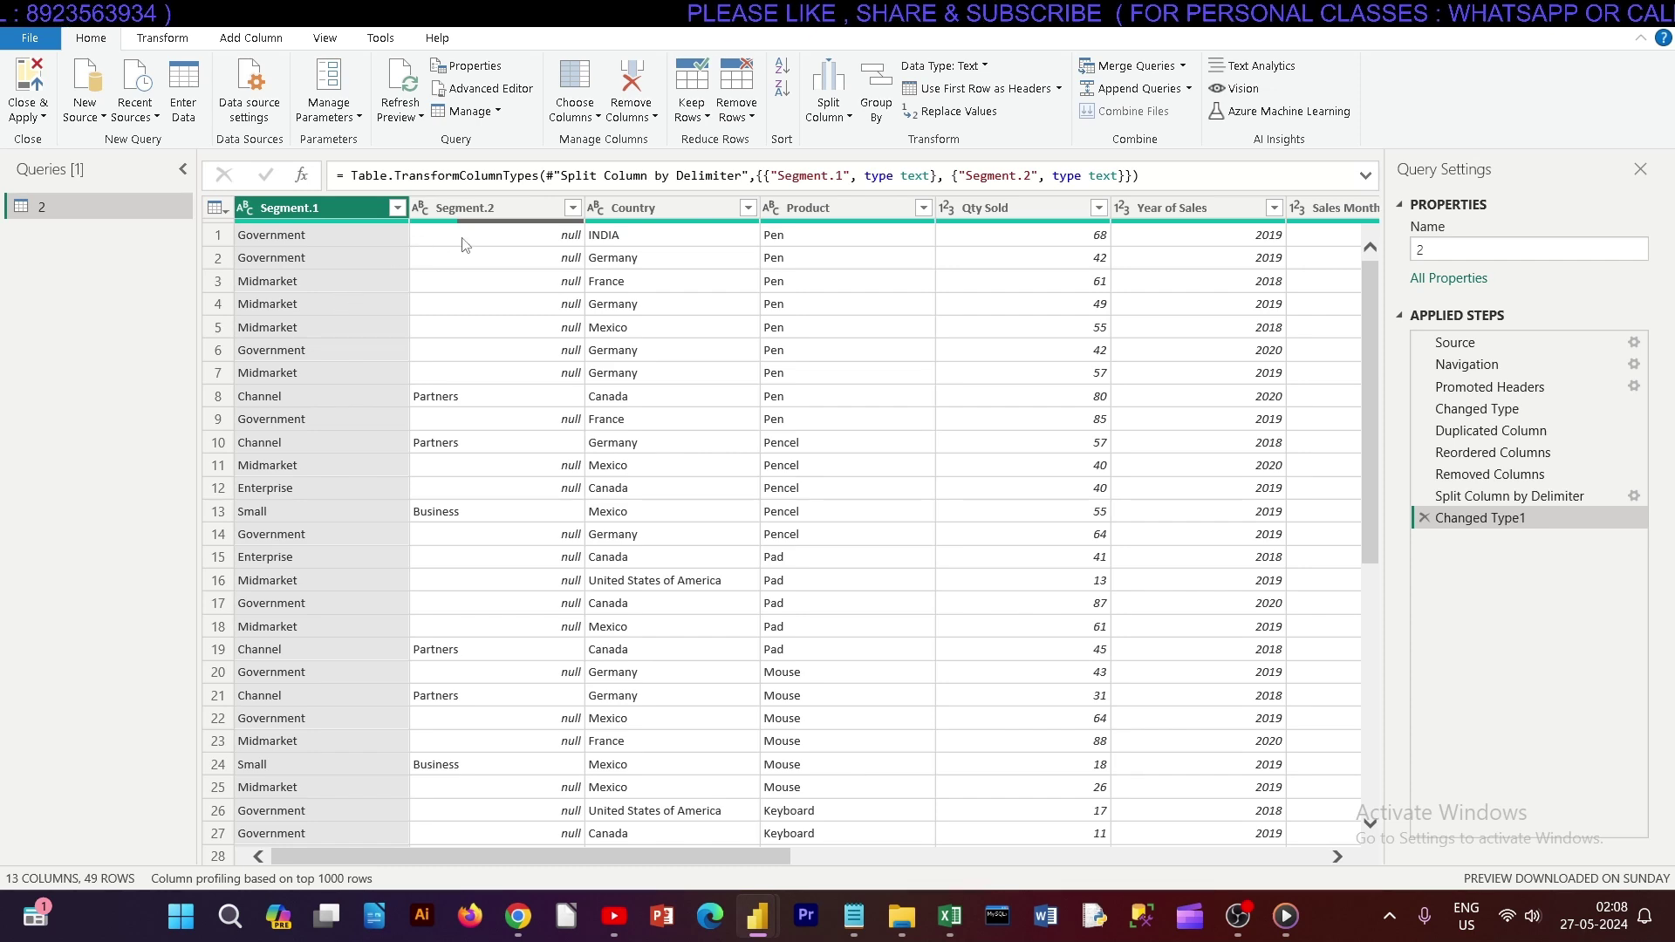
pyautogui.scroll(-7, 532, 611)
pyautogui.scroll(7, 524, 635)
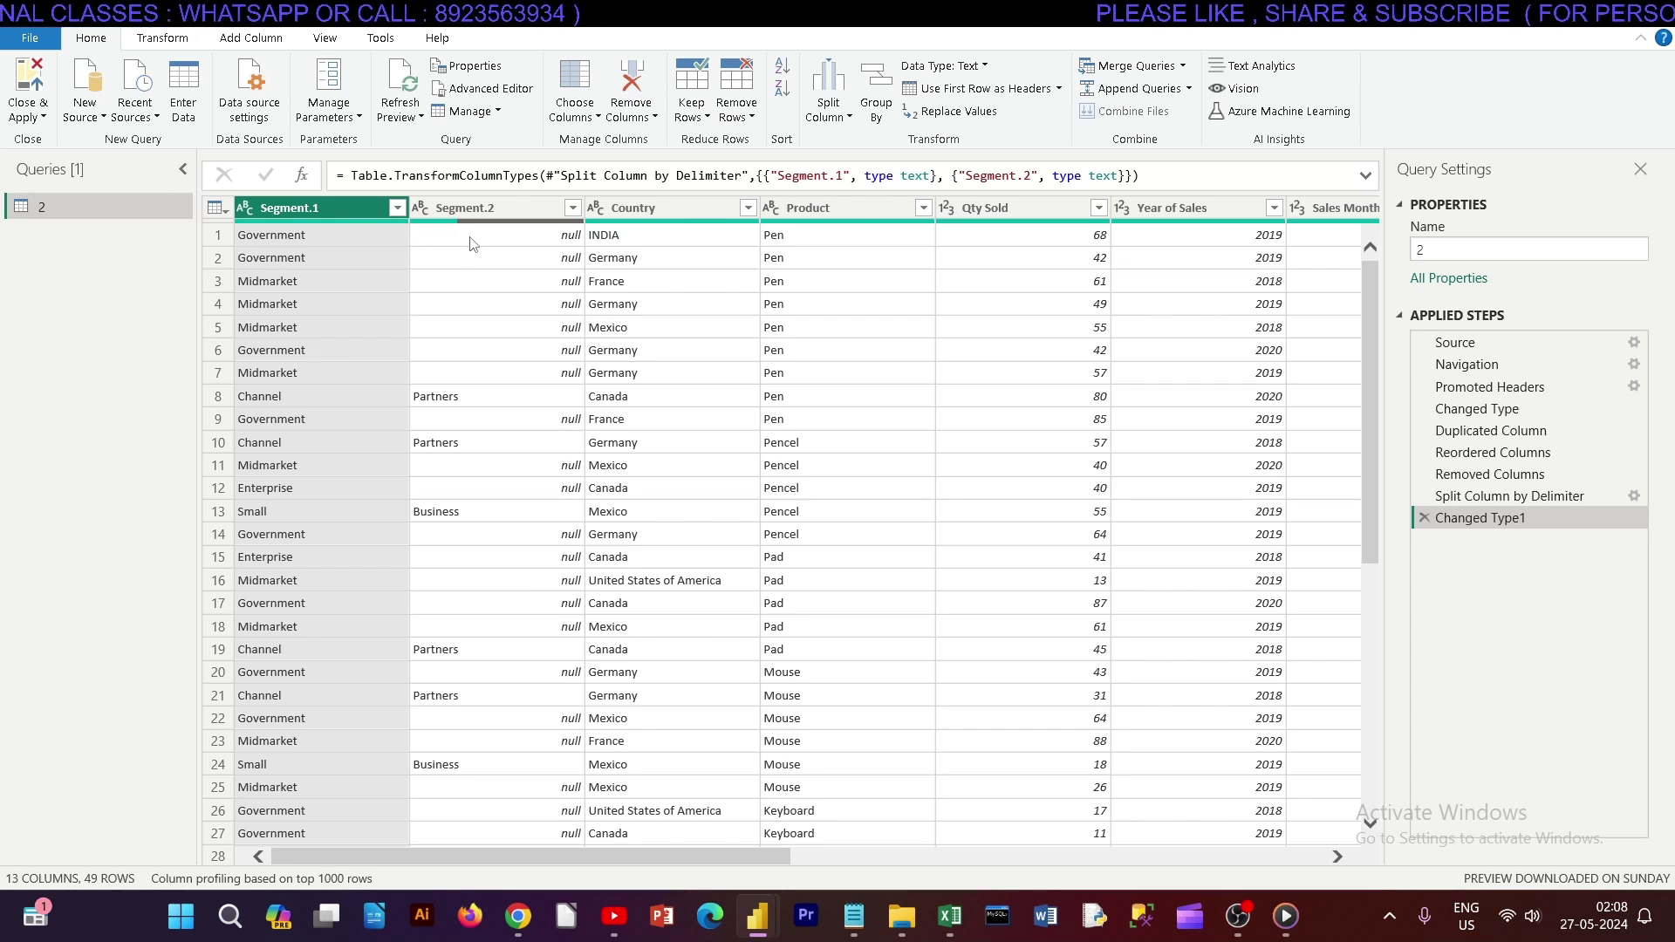
pyautogui.click(1424, 519)
pyautogui.press('Delete')
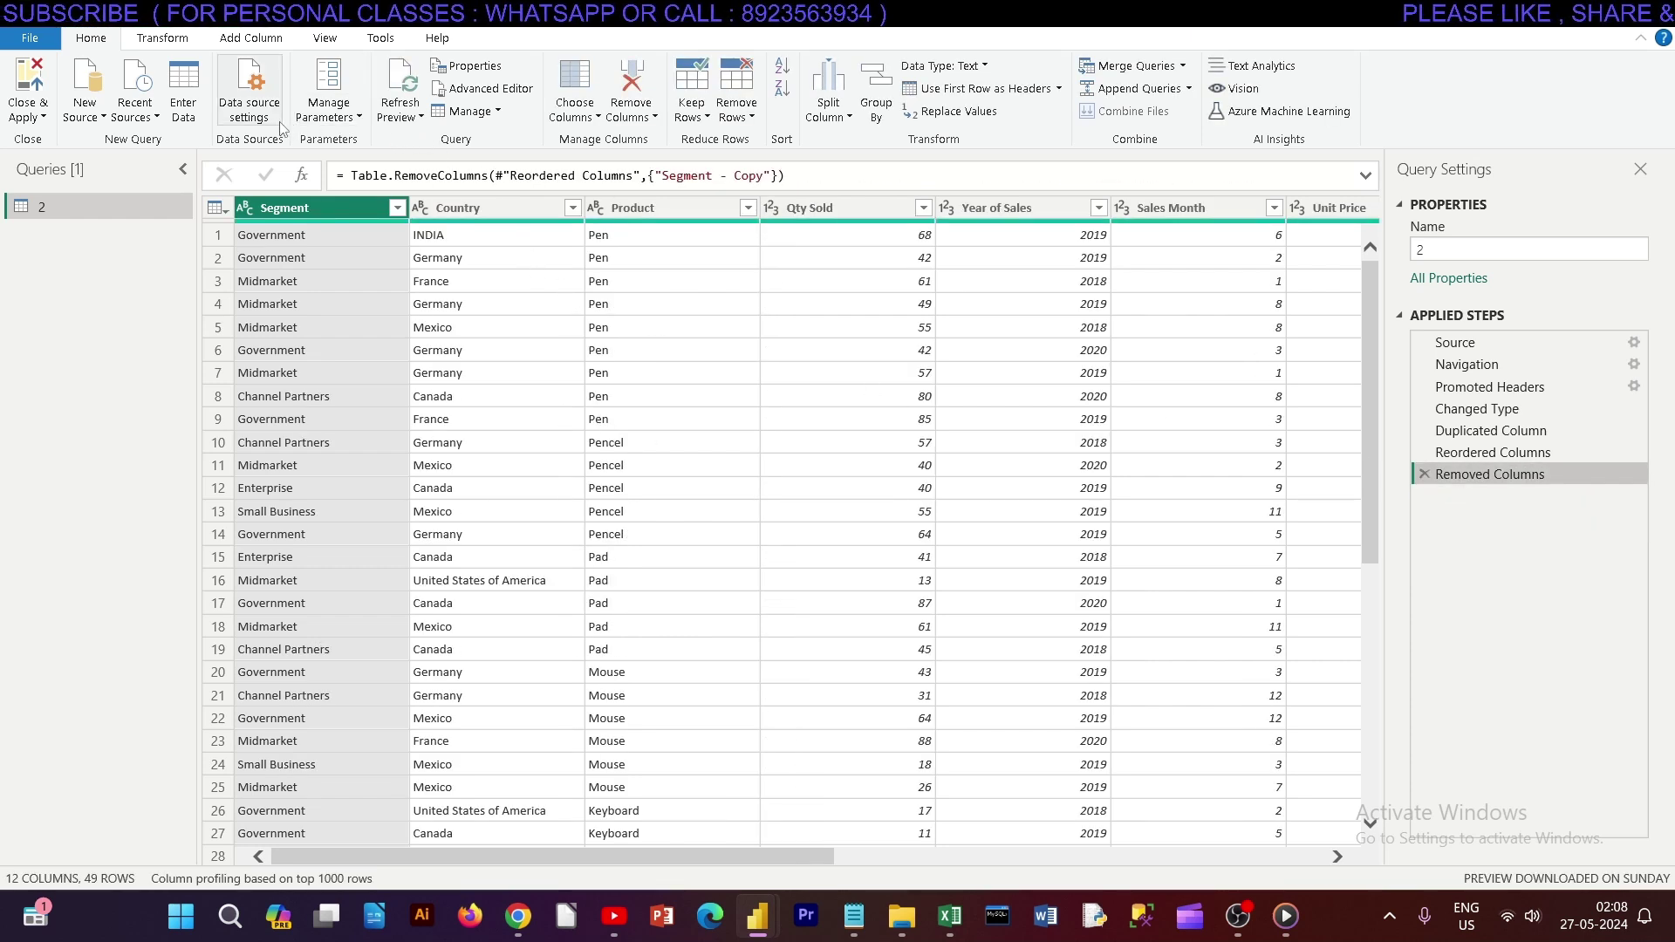
# Start a manually entered table, rename its first column NAME, and enter a person's full name in row 1.
pyautogui.click(189, 92)
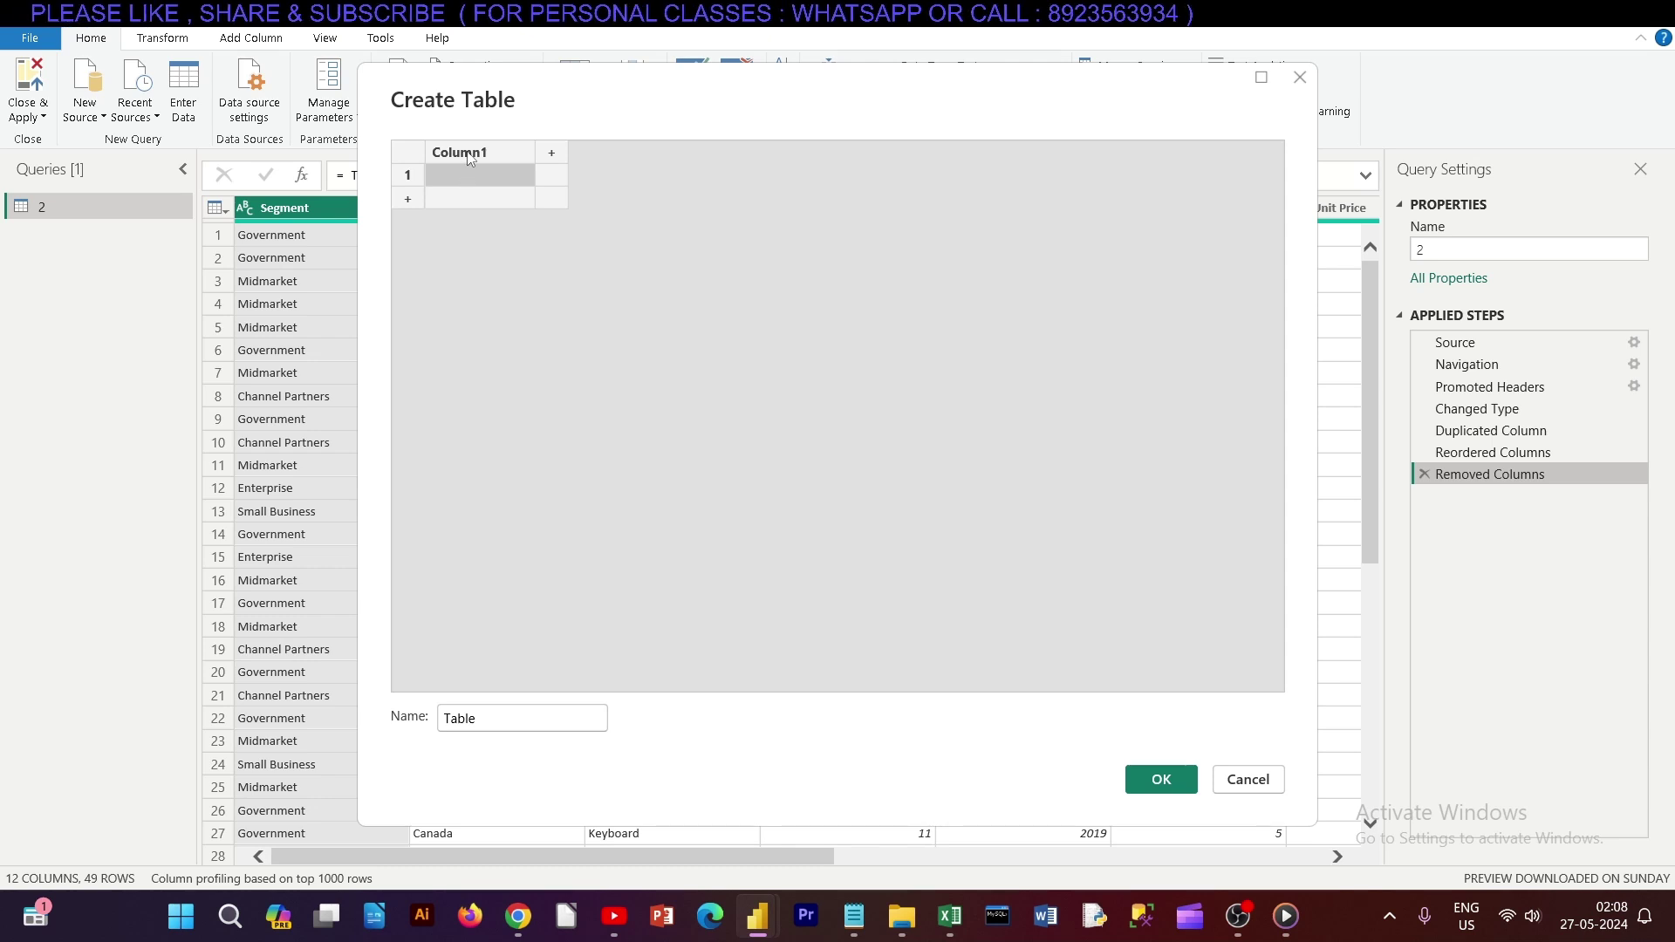
pyautogui.click(469, 157)
pyautogui.doubleClick(469, 157)
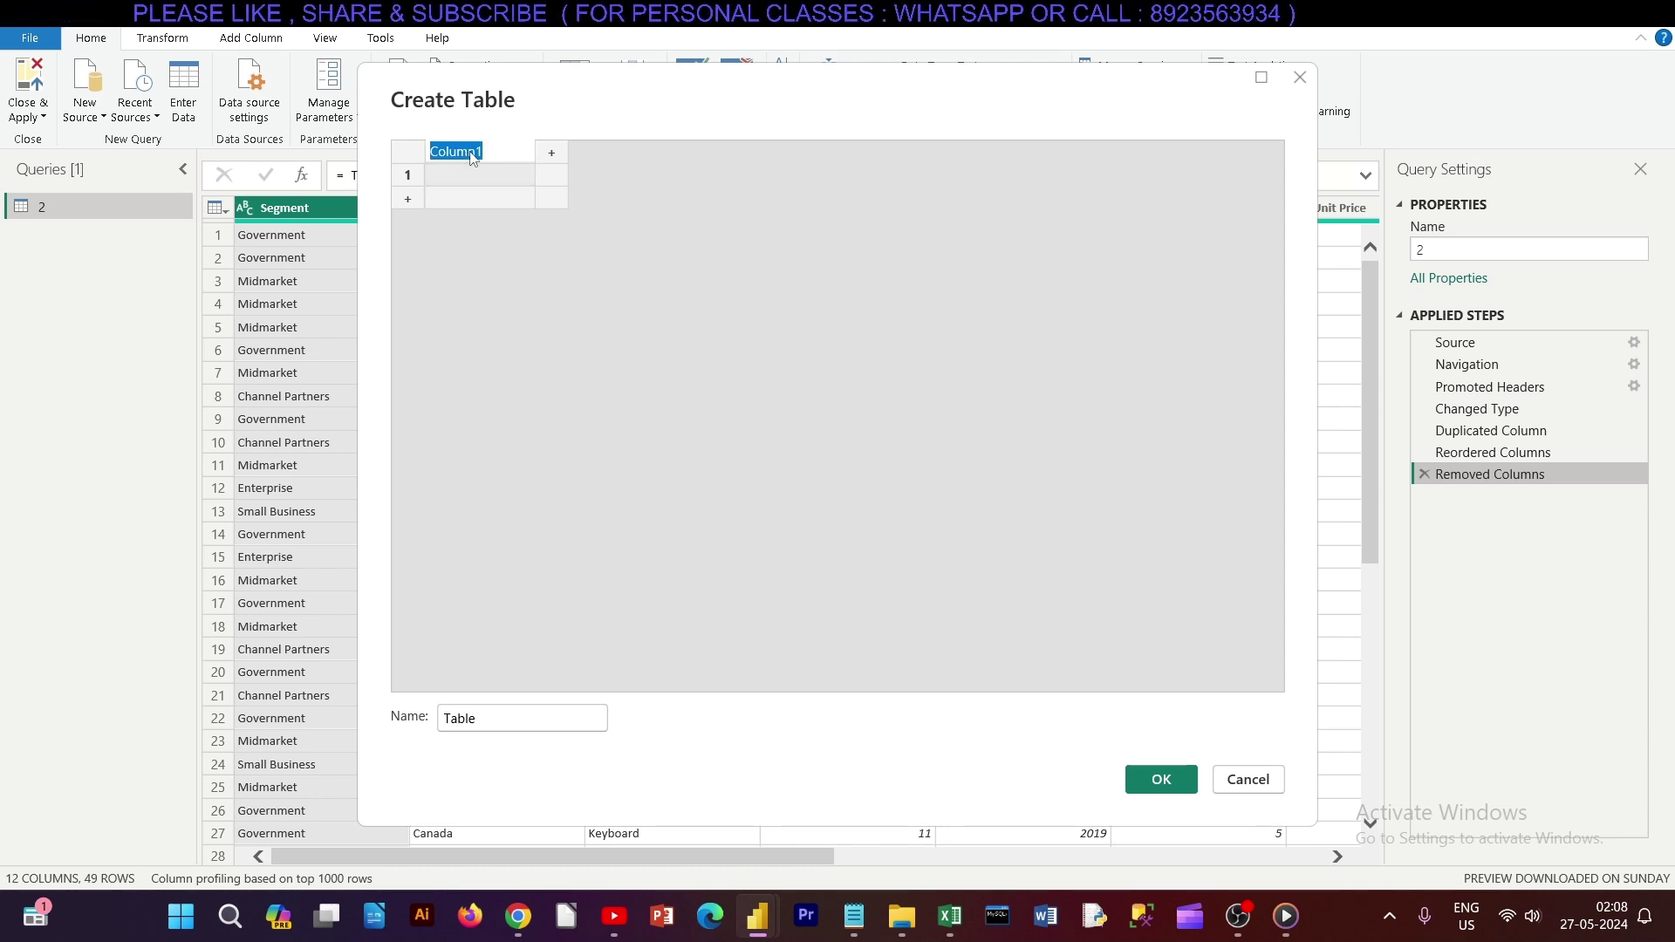
pyautogui.write('NAME')
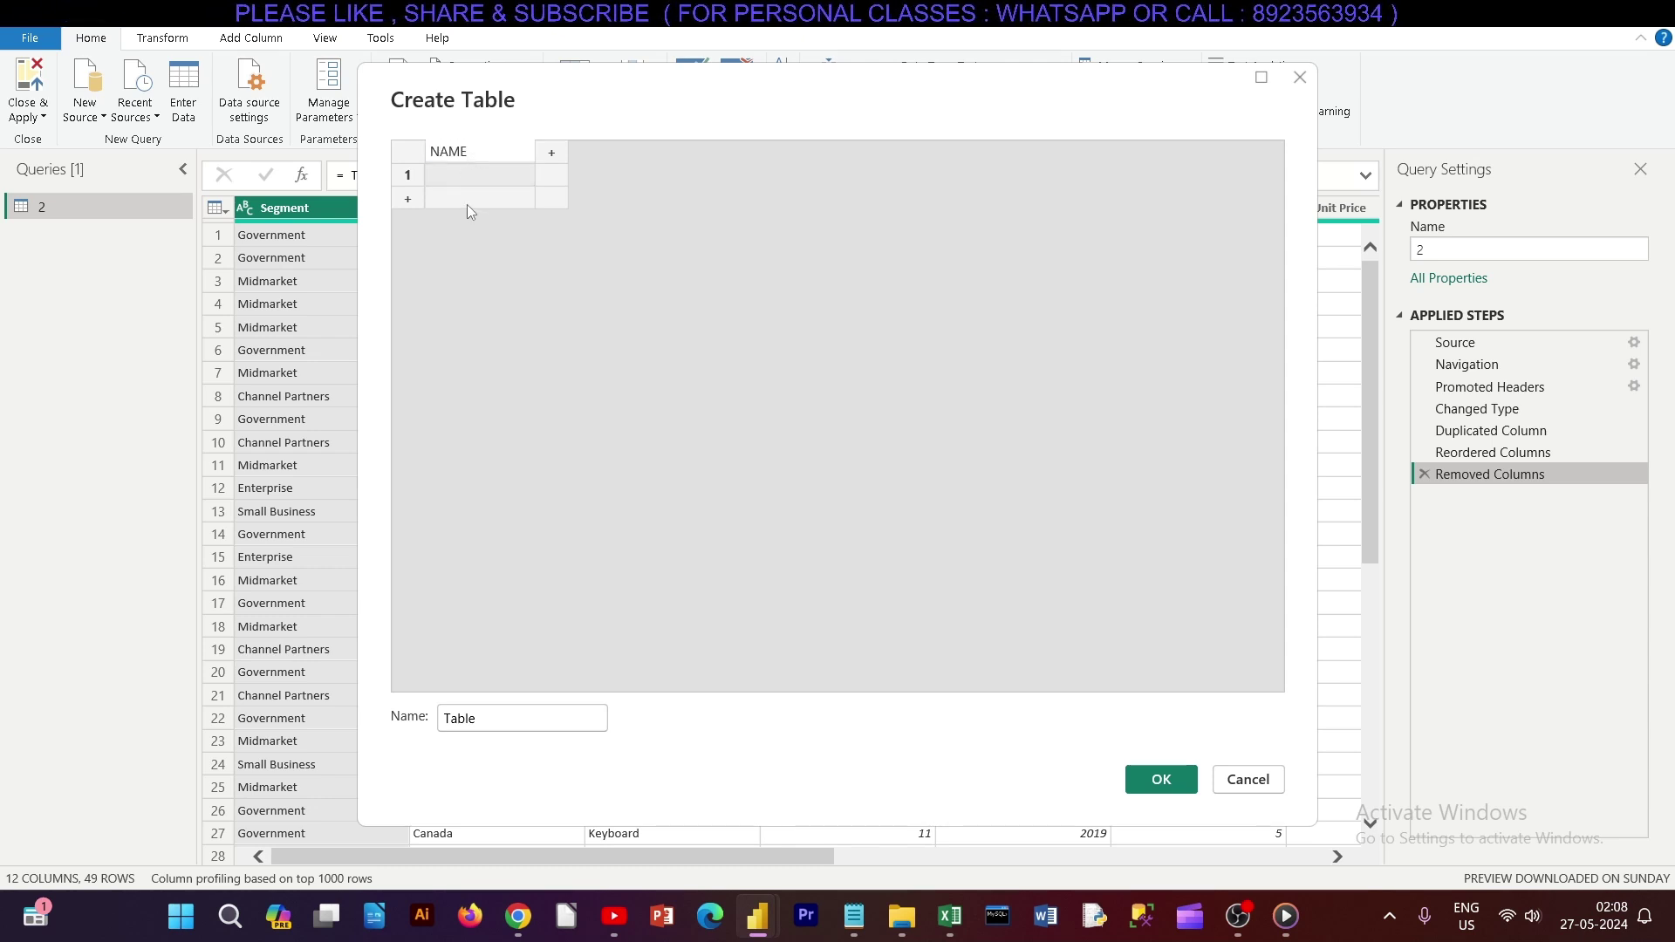
pyautogui.click(479, 170)
pyautogui.write('AM')
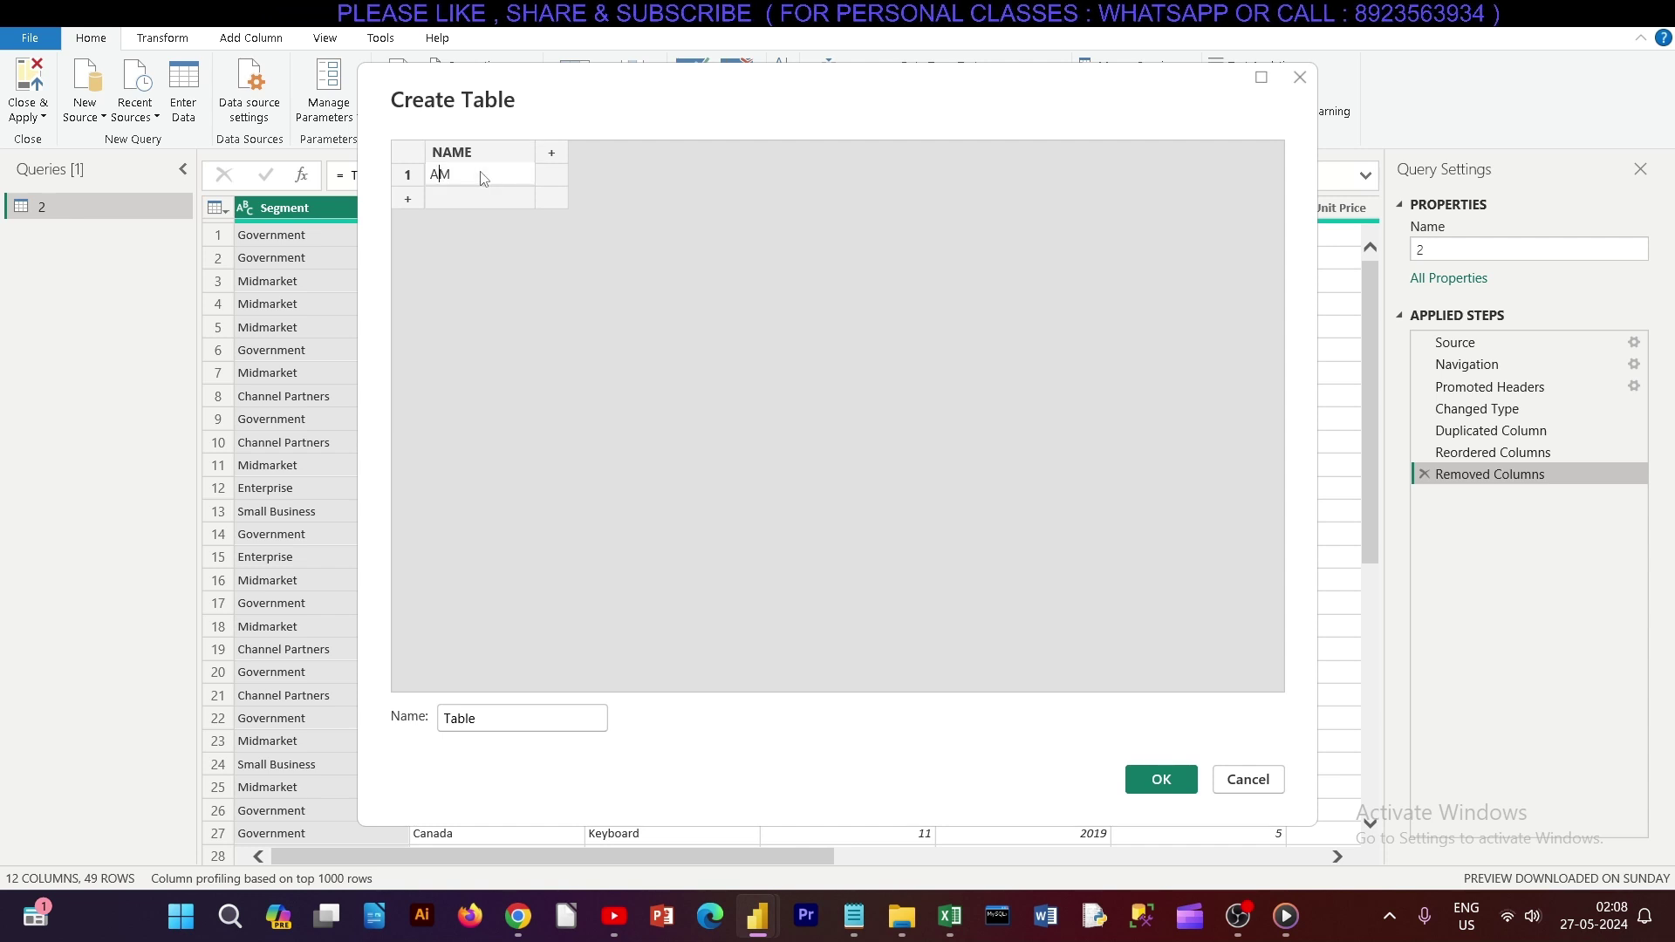
pyautogui.write('IT SINGH')
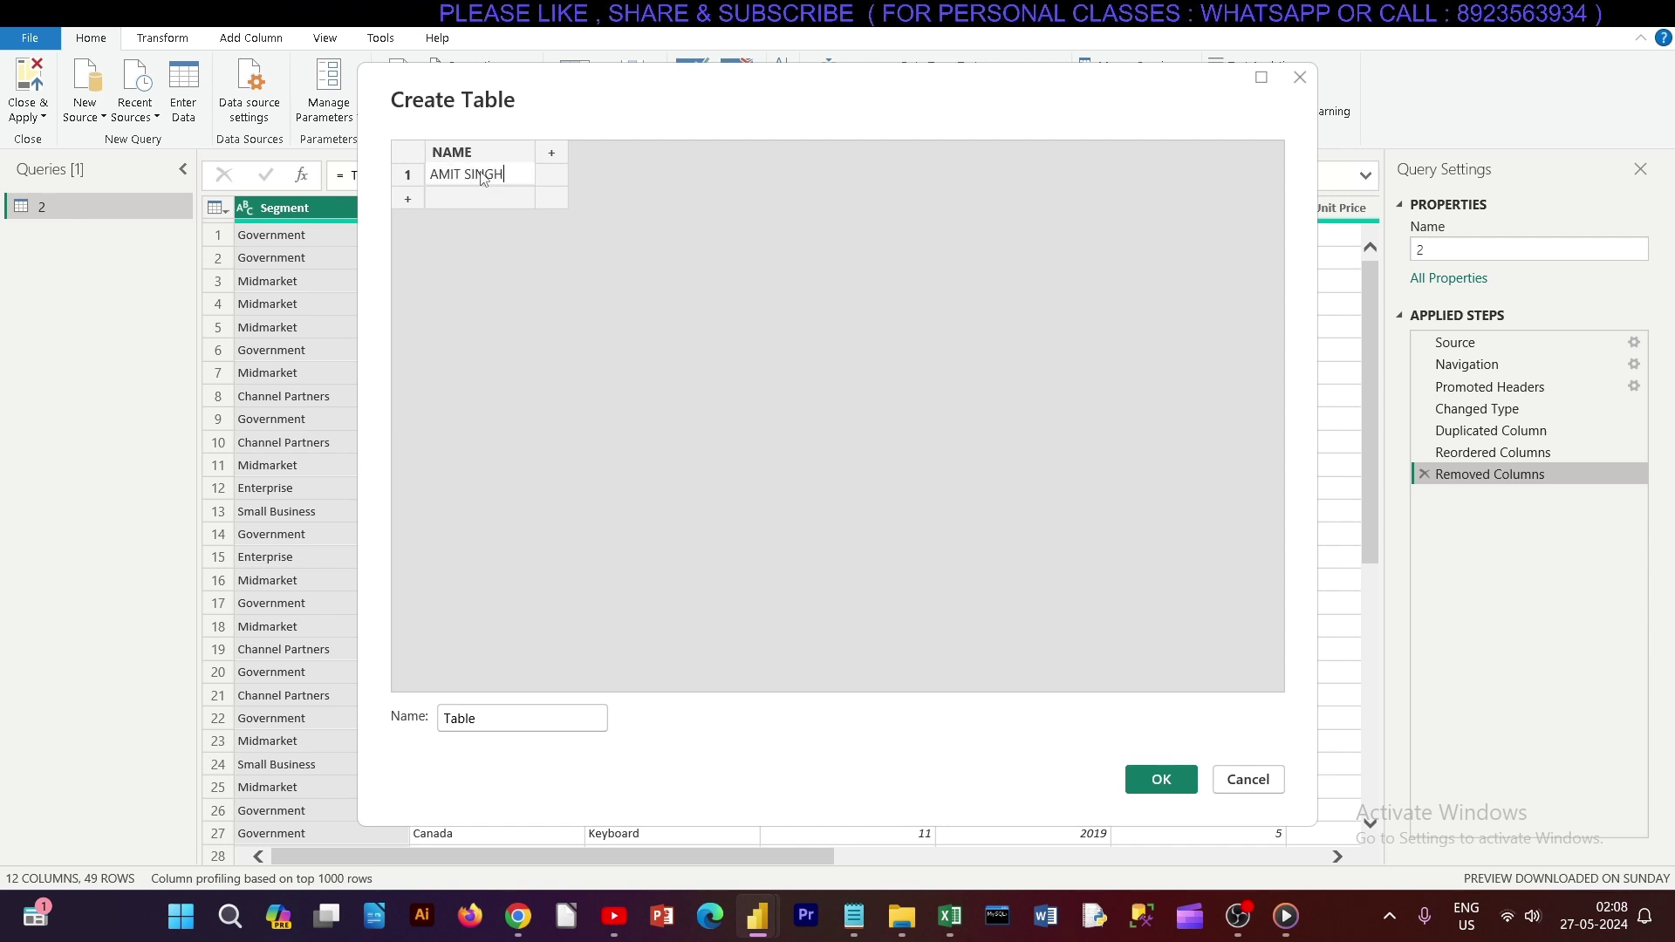
pyautogui.press('Return')
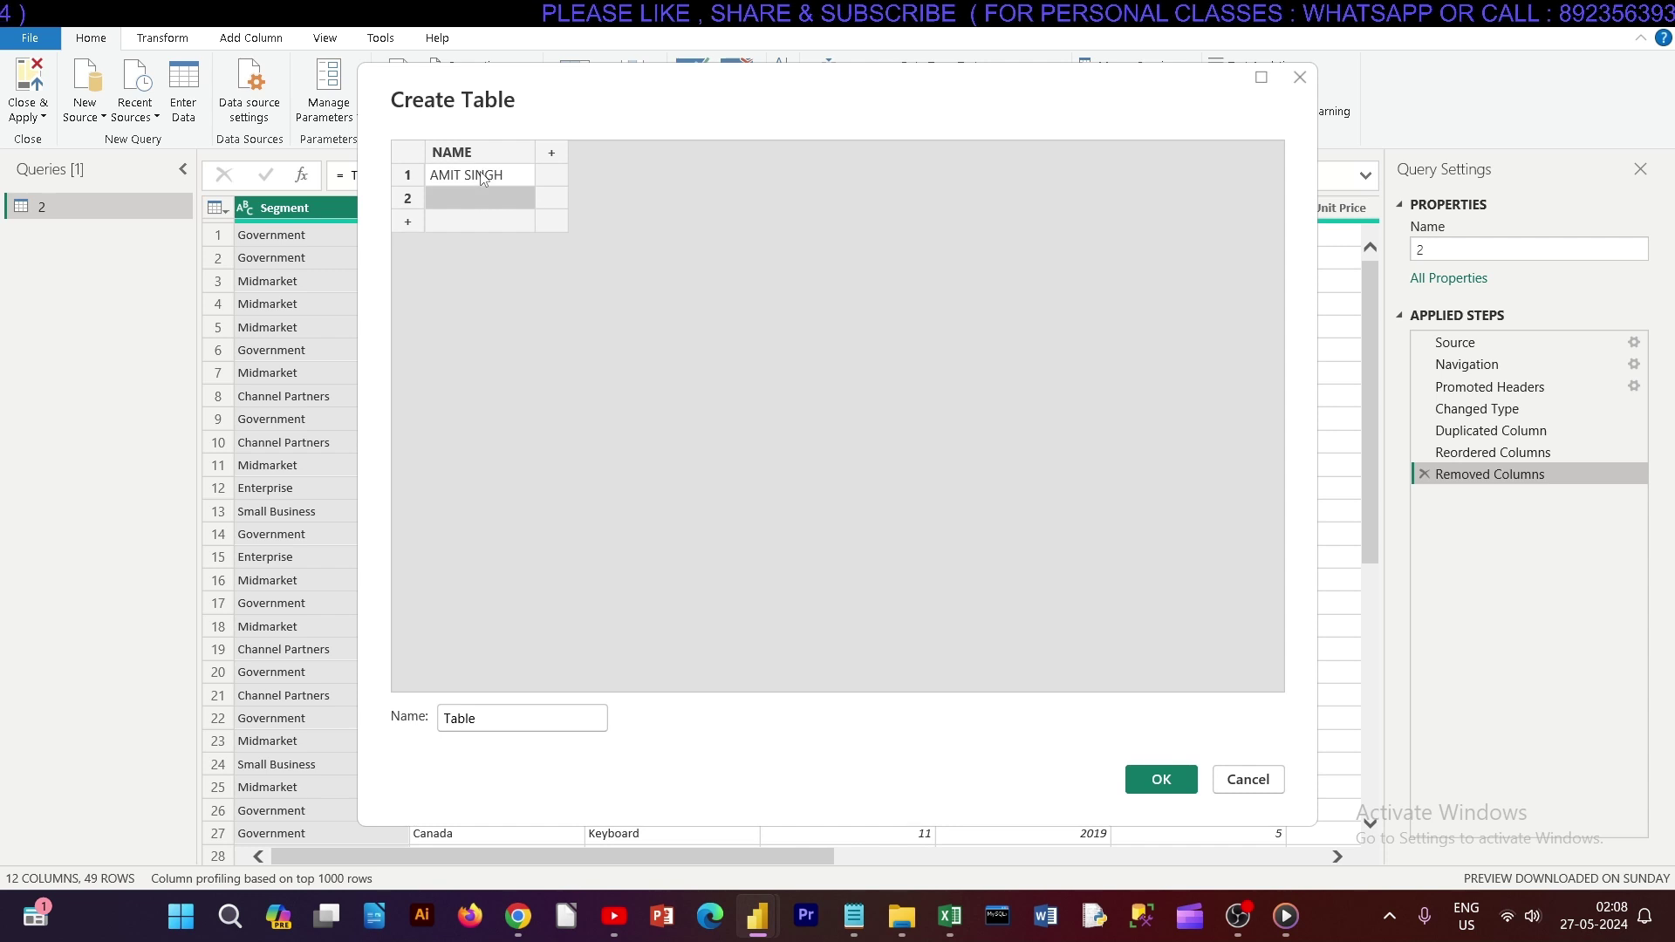
# Enter two more people's full names, separated by spaces, in rows 2 and 3 of the NAME column and create the table.
pyautogui.write('ROHIT KUMAR')
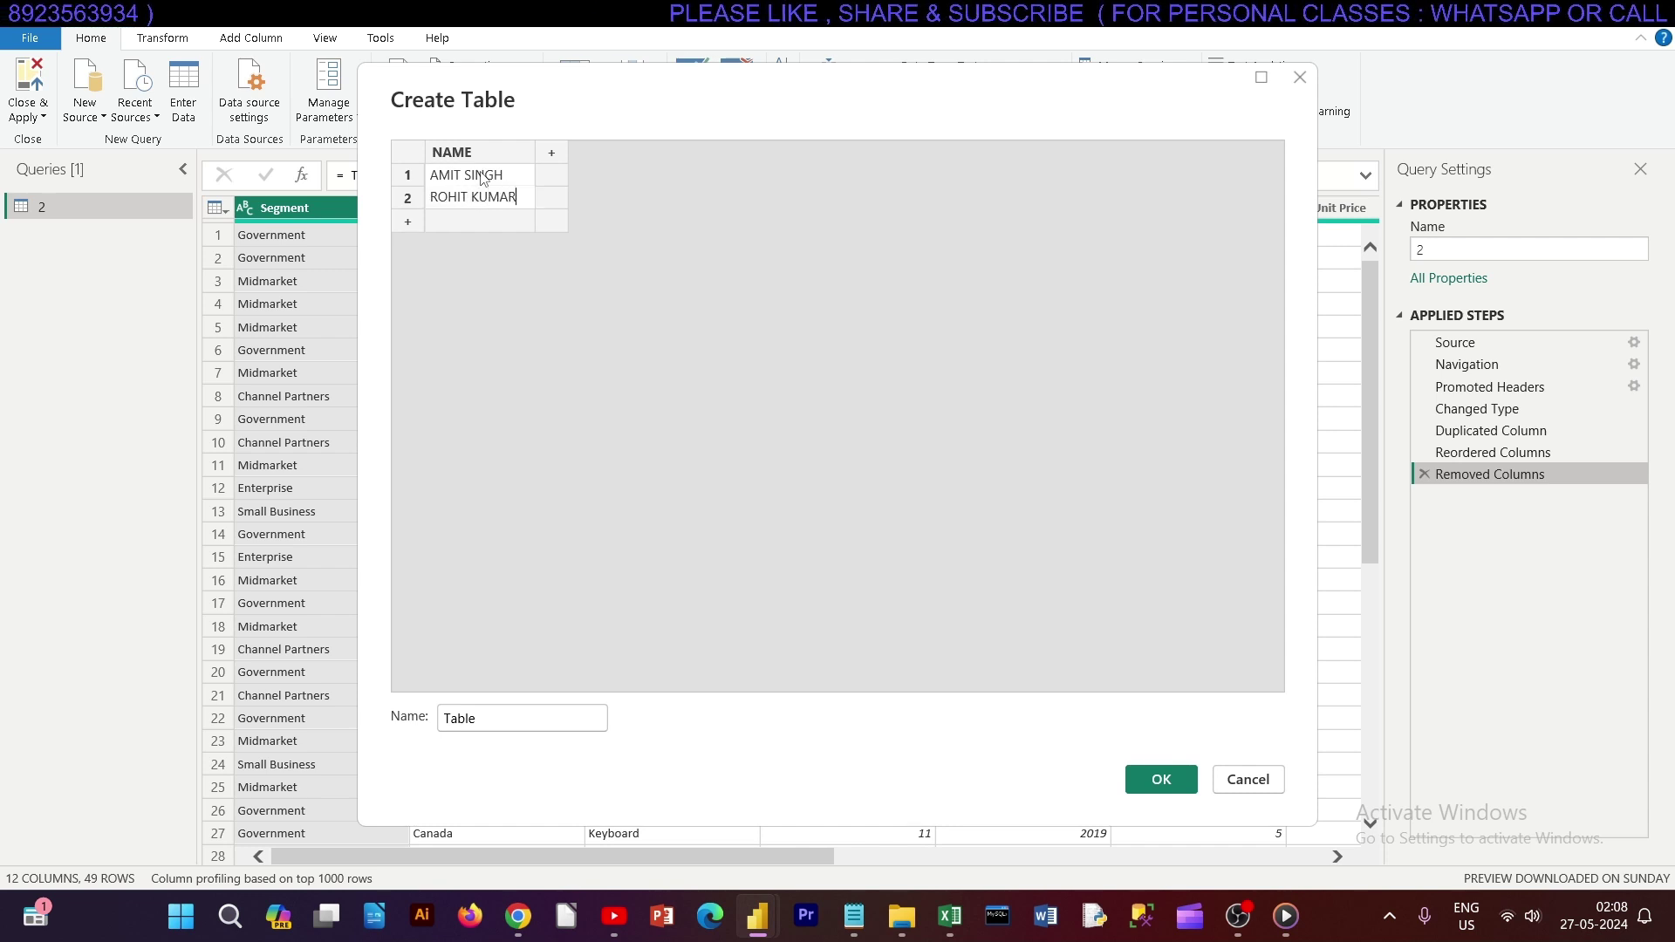
pyautogui.press('Return')
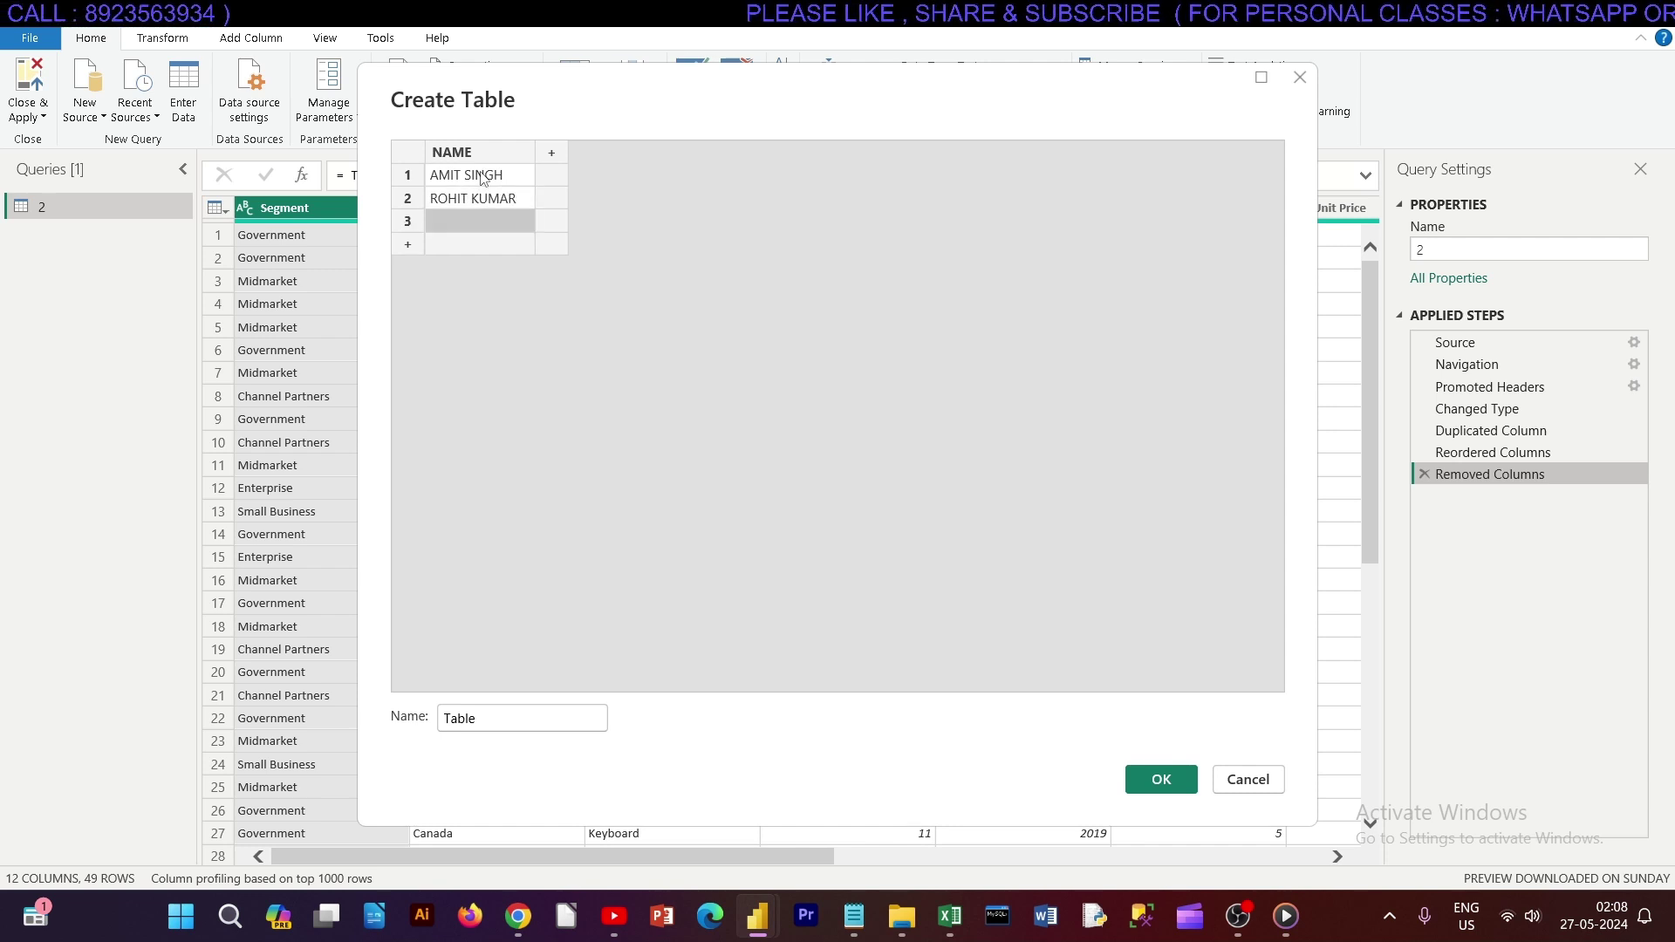
pyautogui.write('SONIA')
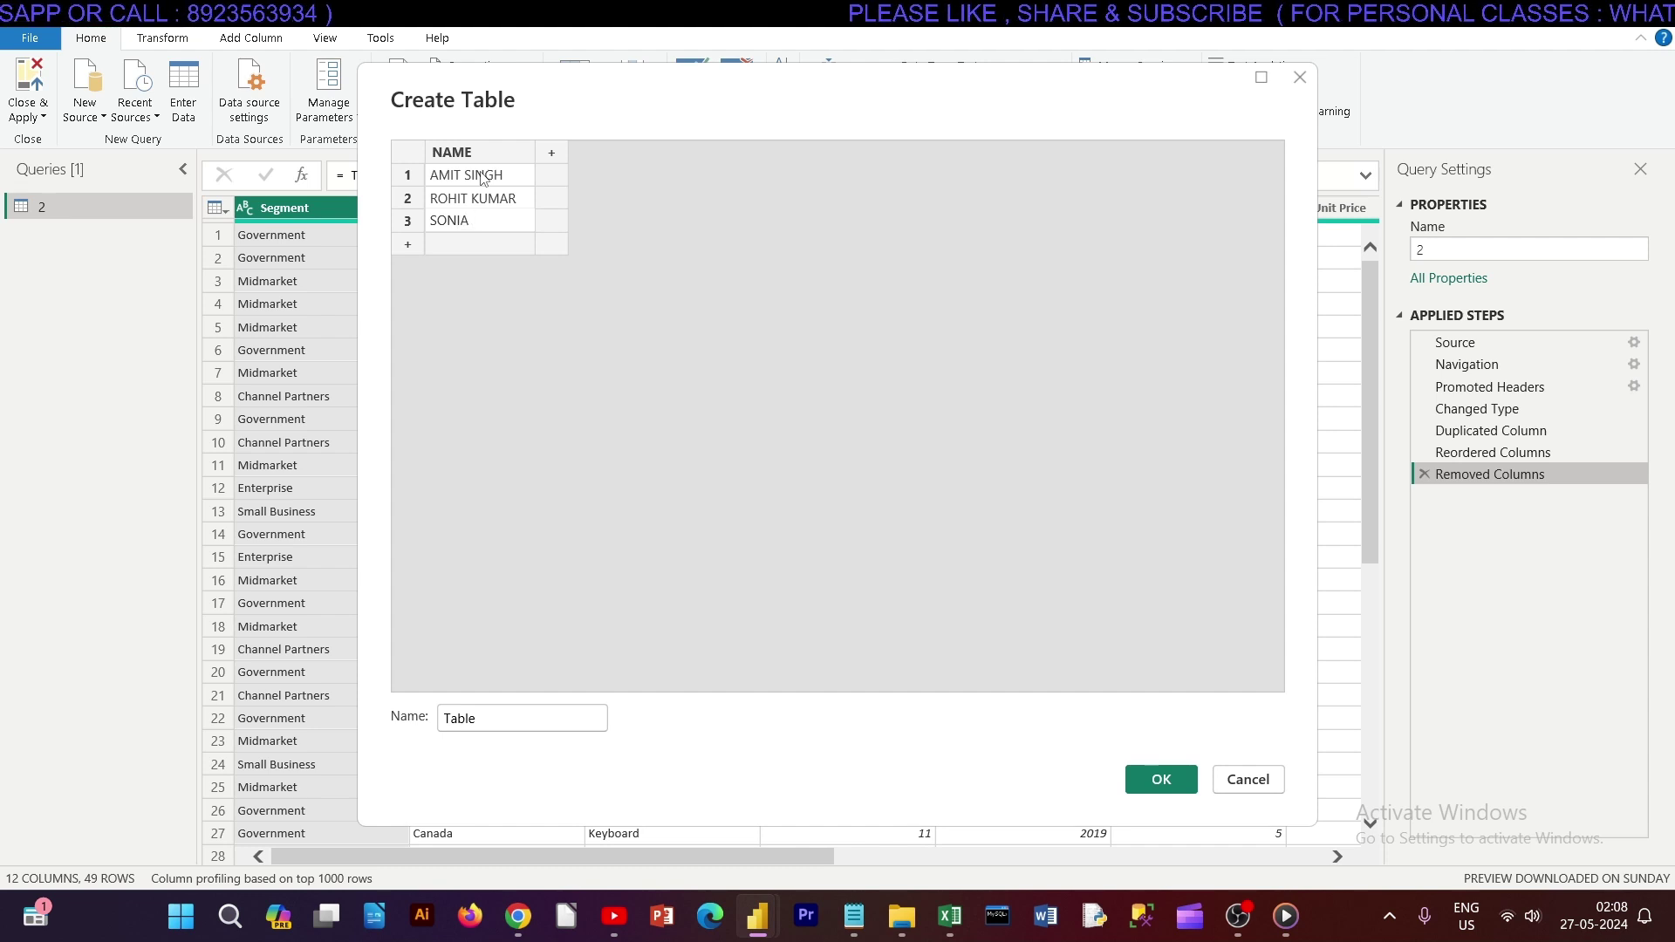
pyautogui.write(' SINGH')
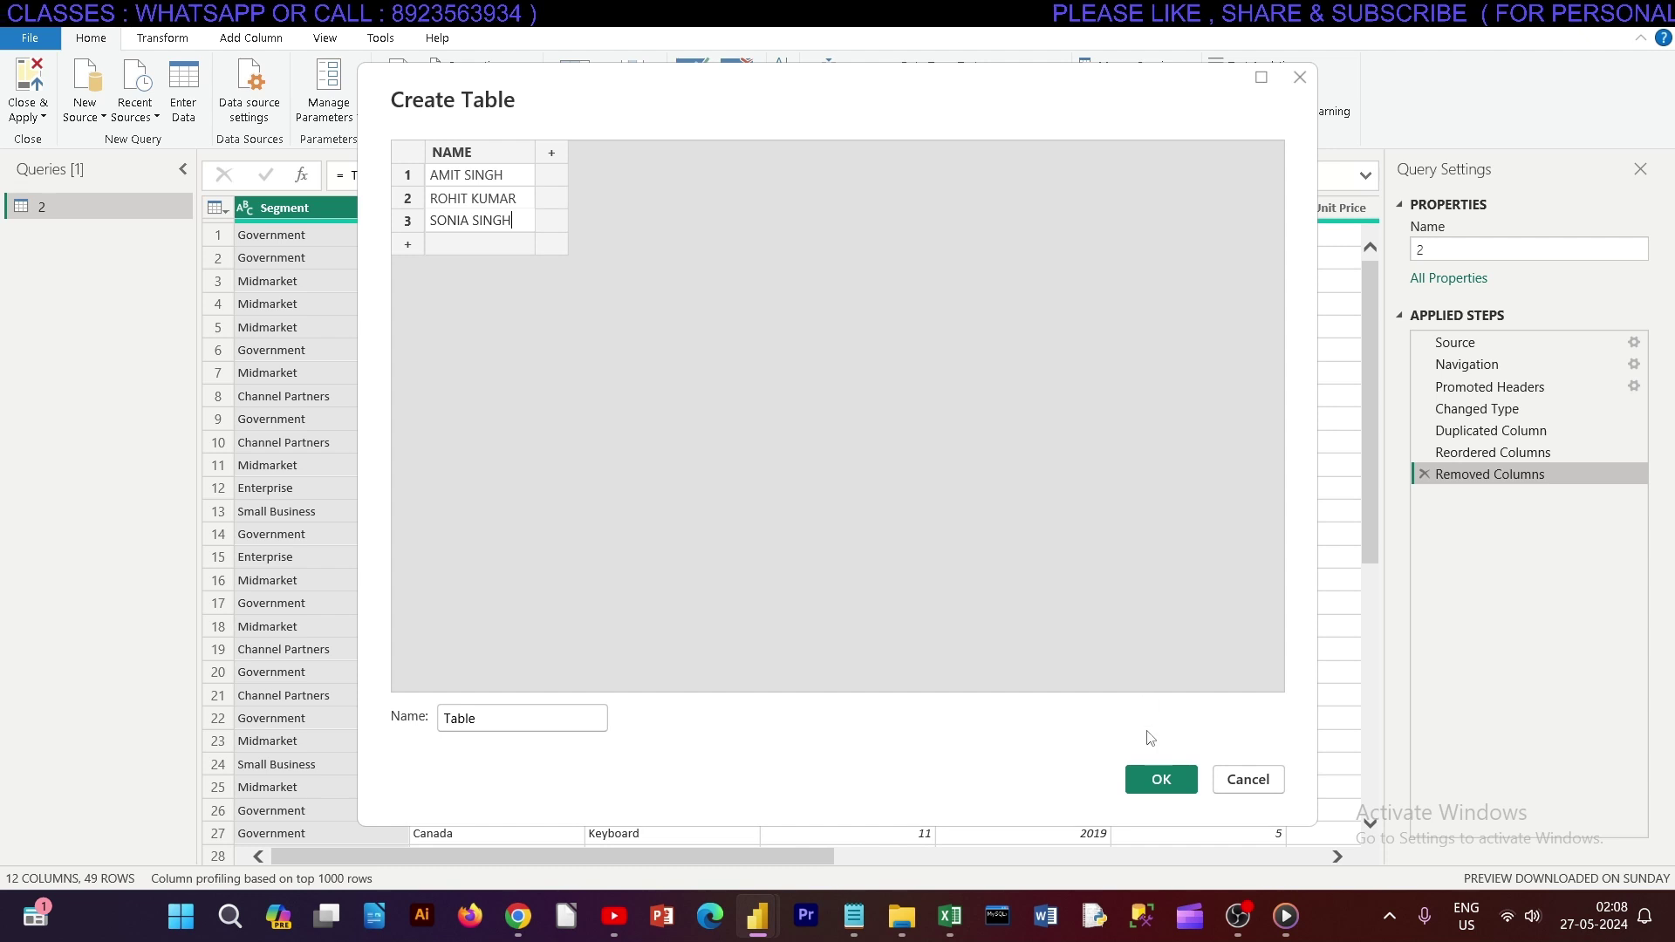
pyautogui.click(1158, 778)
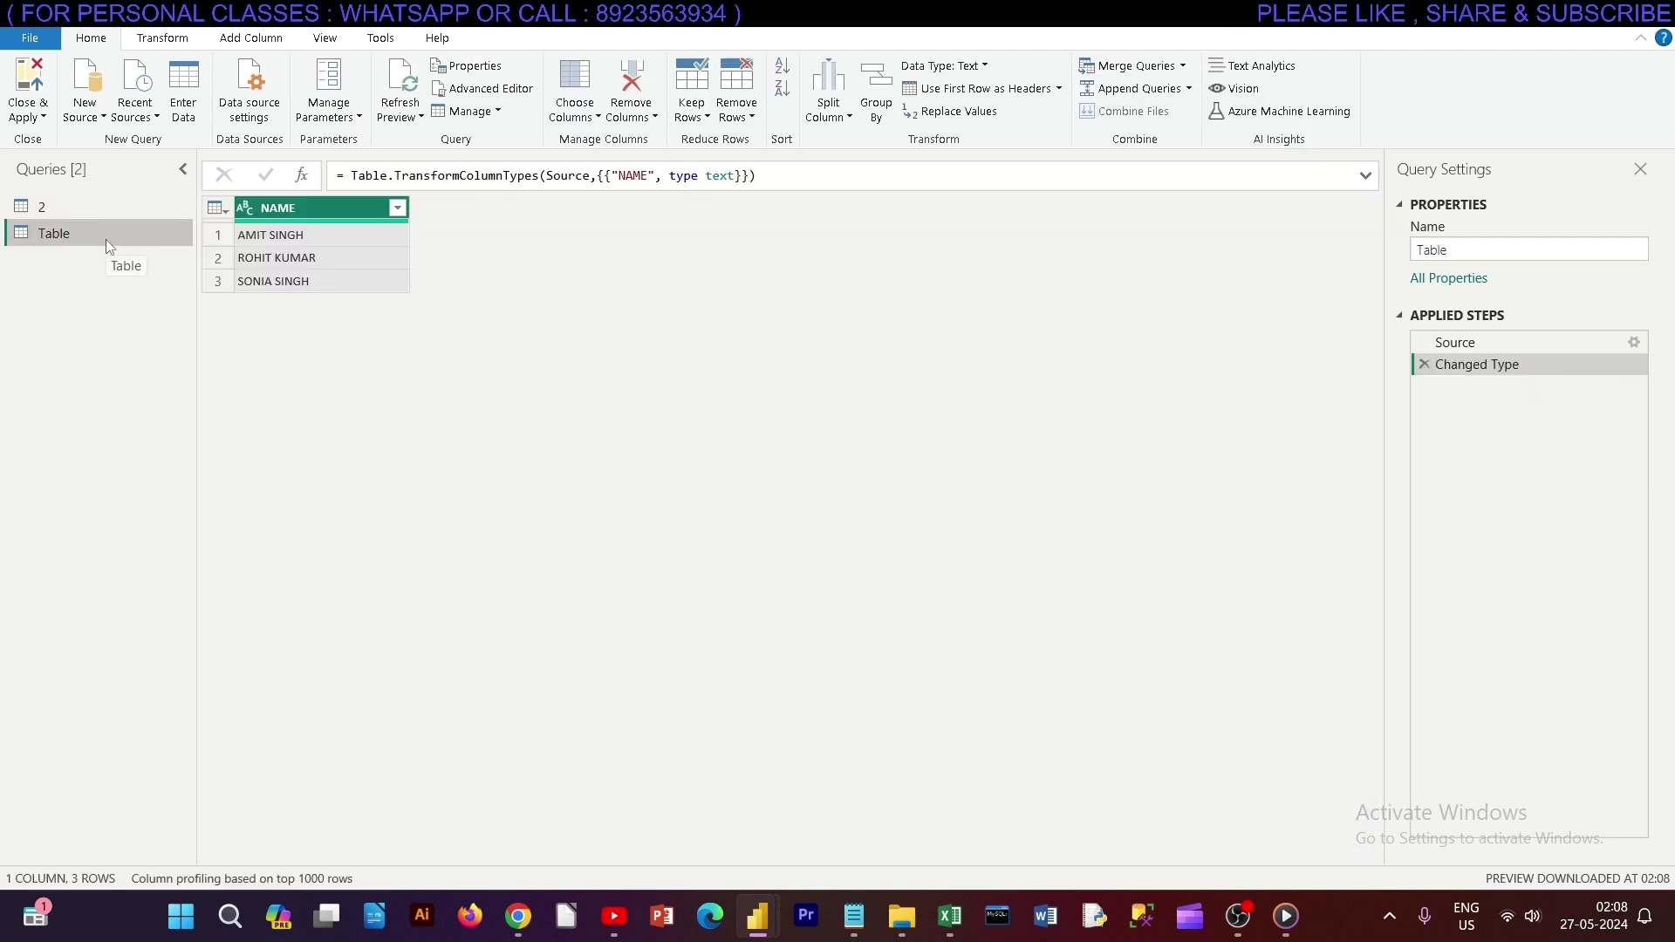
# Split the NAME column of the Table query by delimiter, using Space at each occurrence of the delimiter.
pyautogui.click(307, 206)
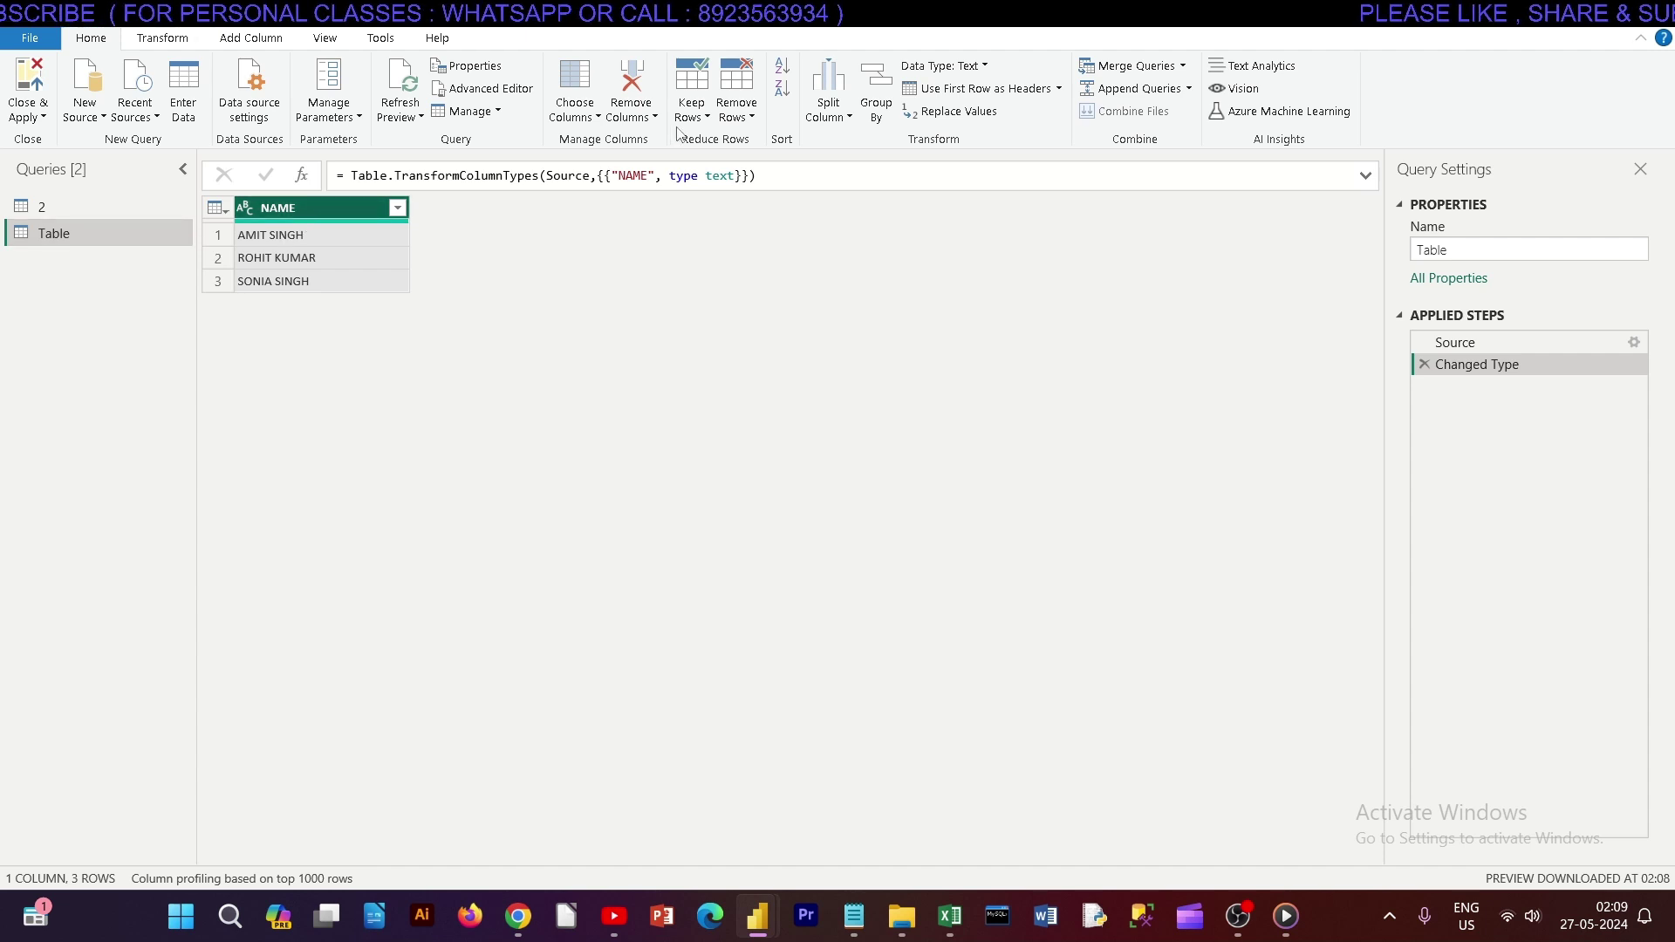
pyautogui.click(833, 122)
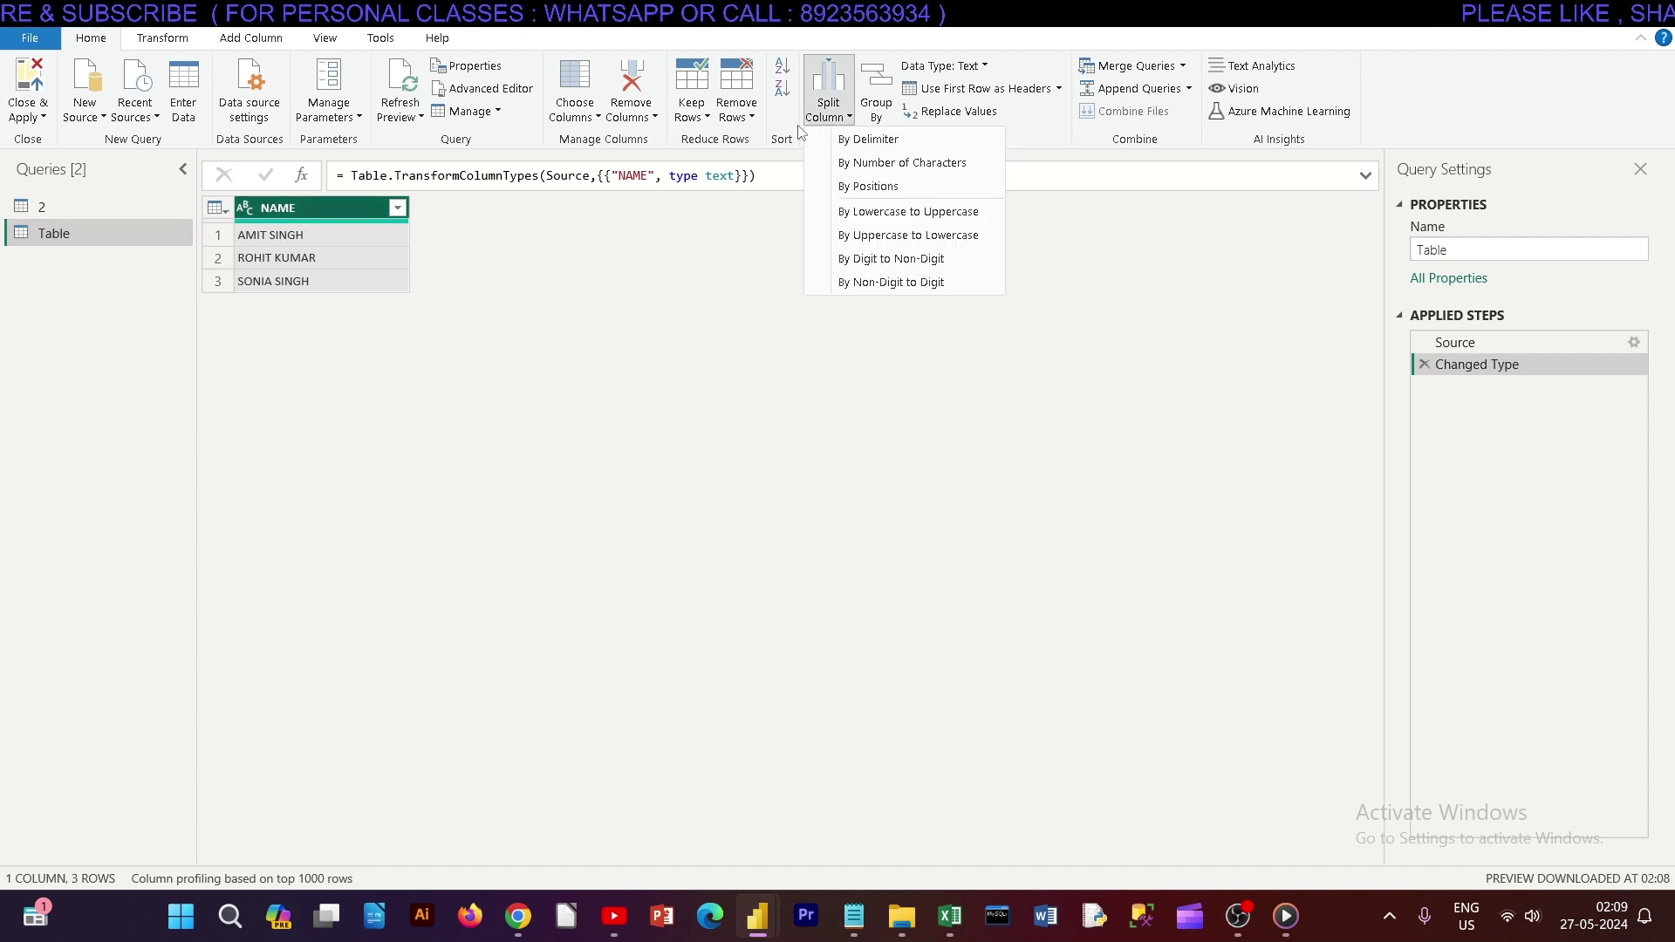
pyautogui.click(77, 207)
pyautogui.click(176, 207)
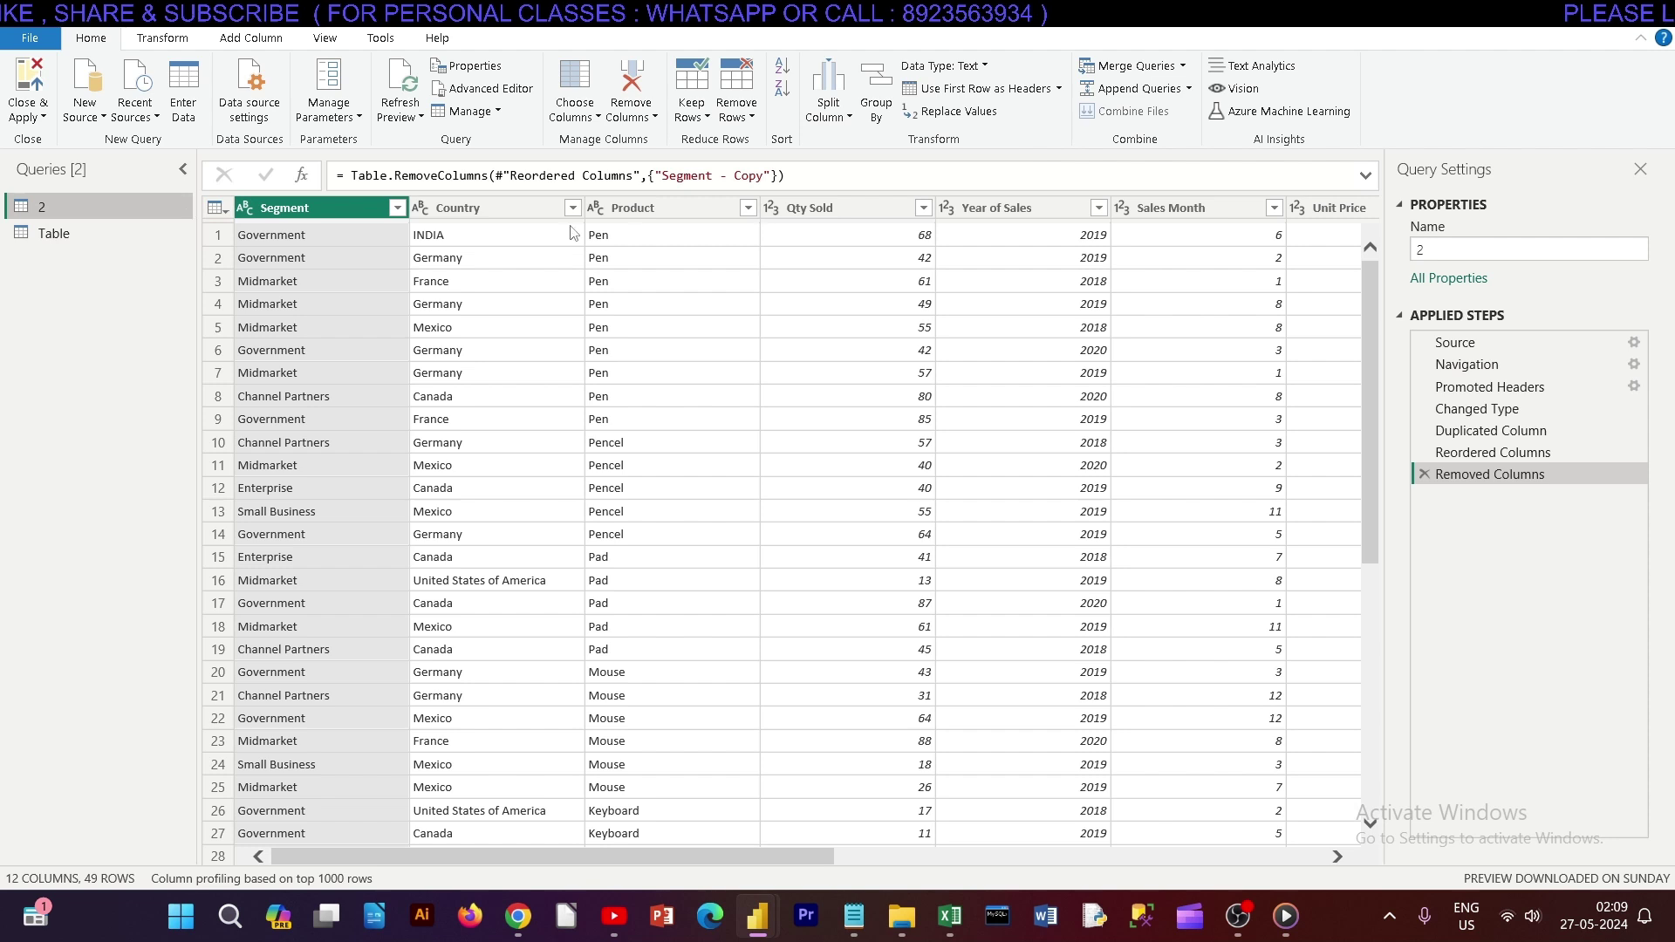
pyautogui.click(178, 233)
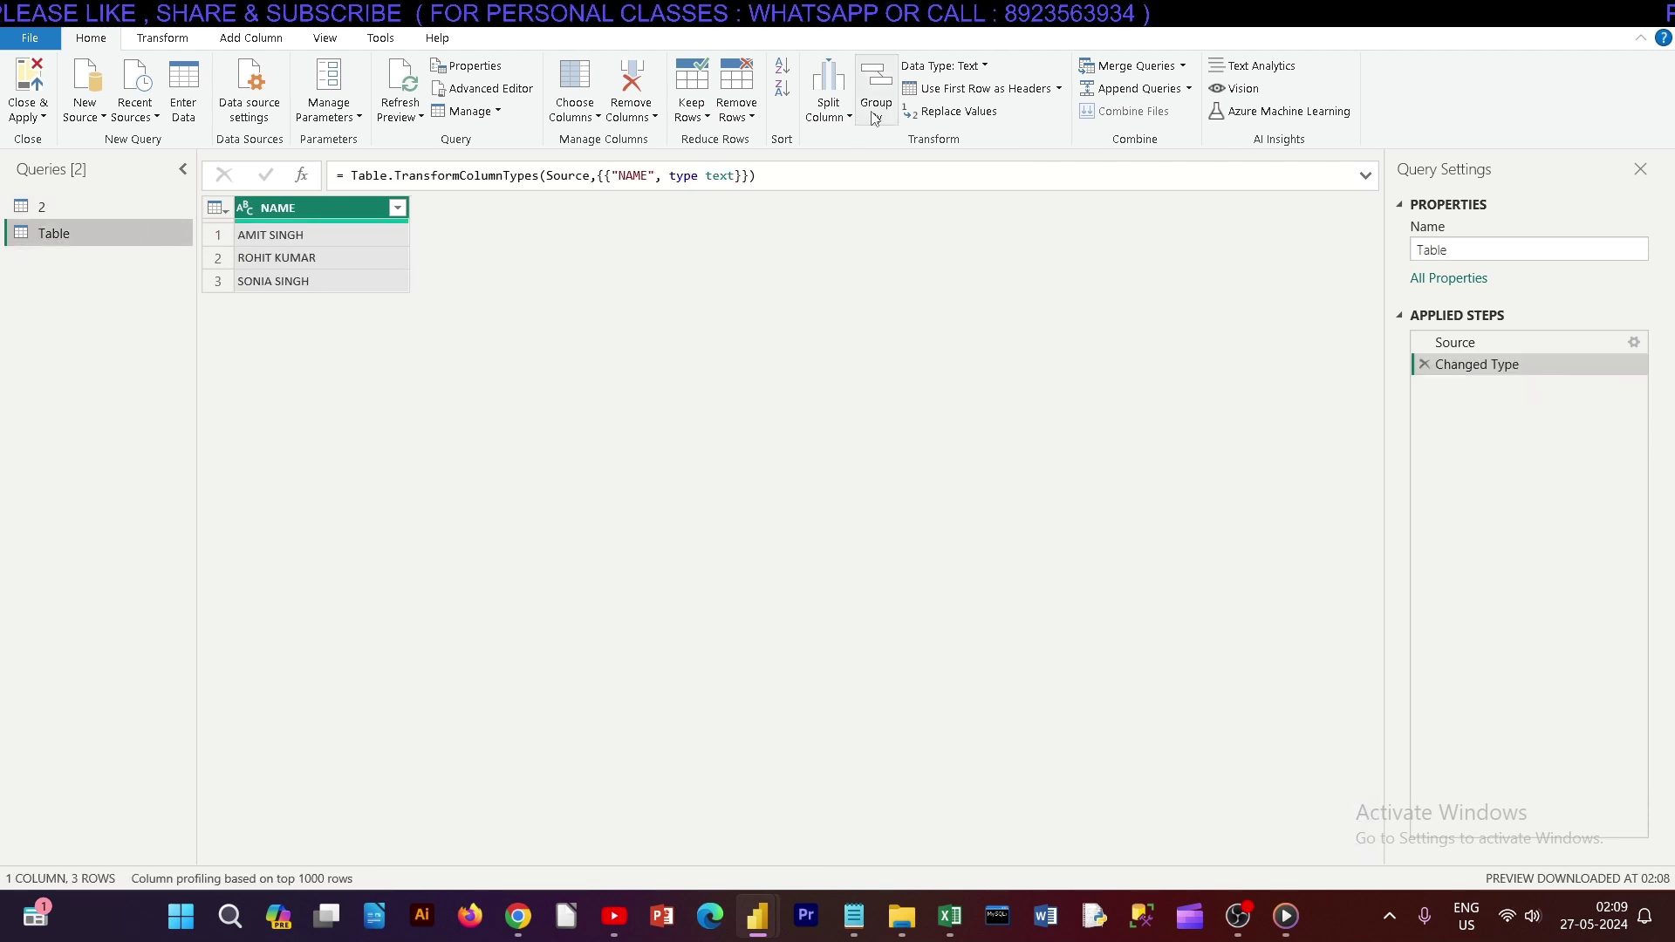
pyautogui.click(829, 109)
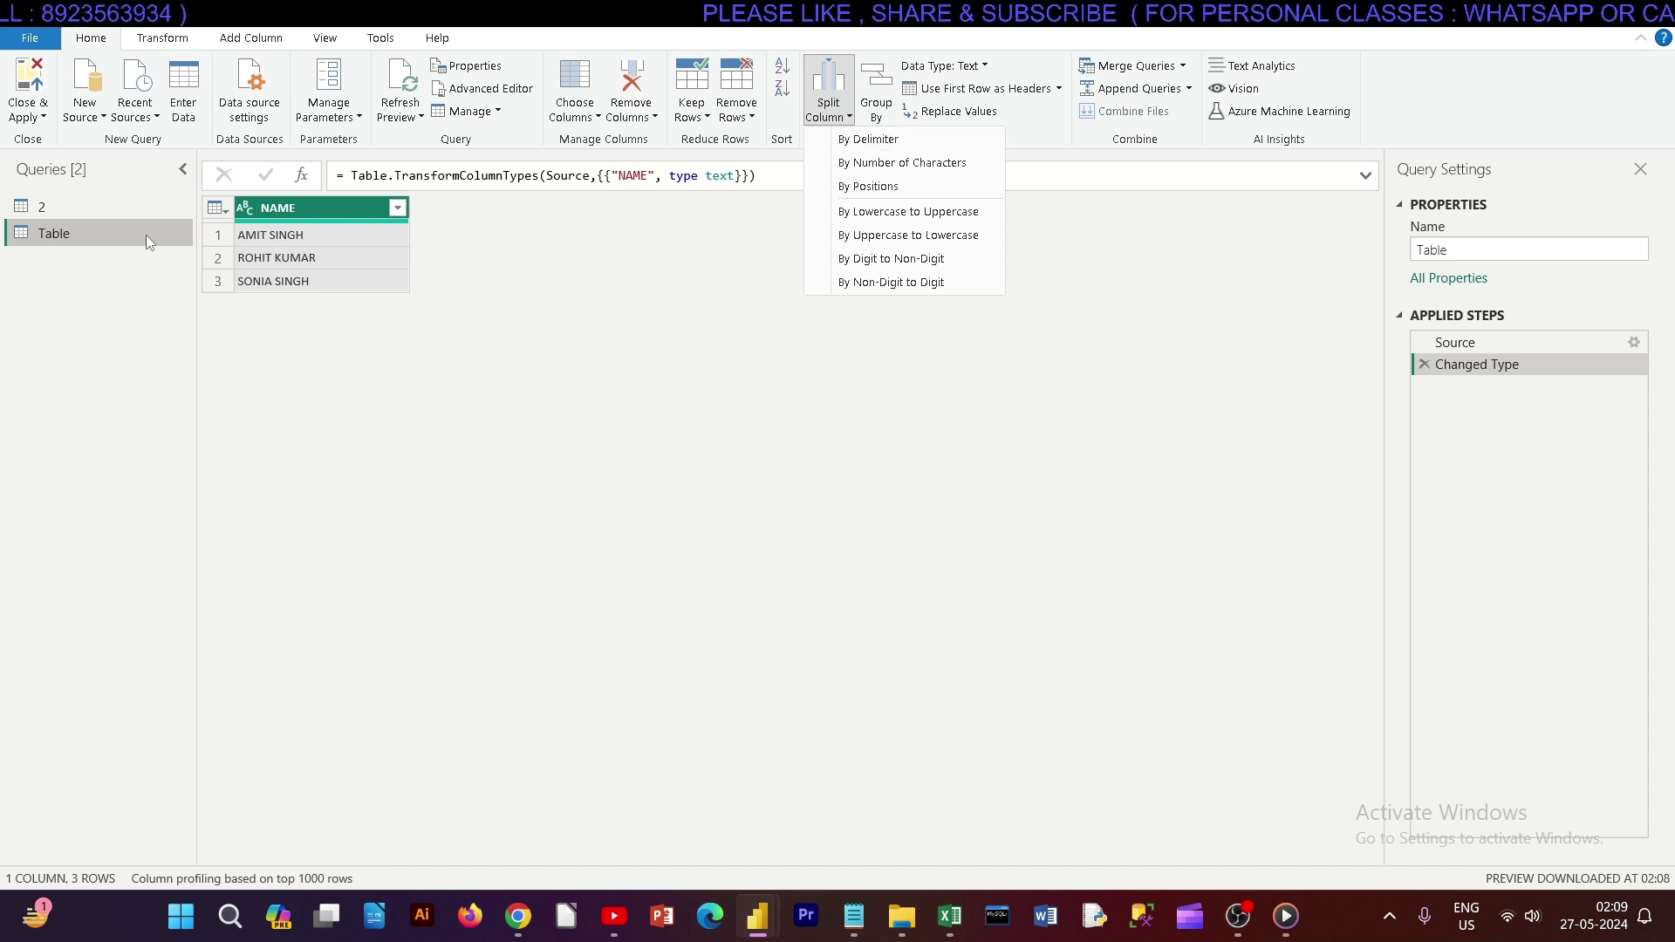
pyautogui.click(216, 231)
pyautogui.click(829, 100)
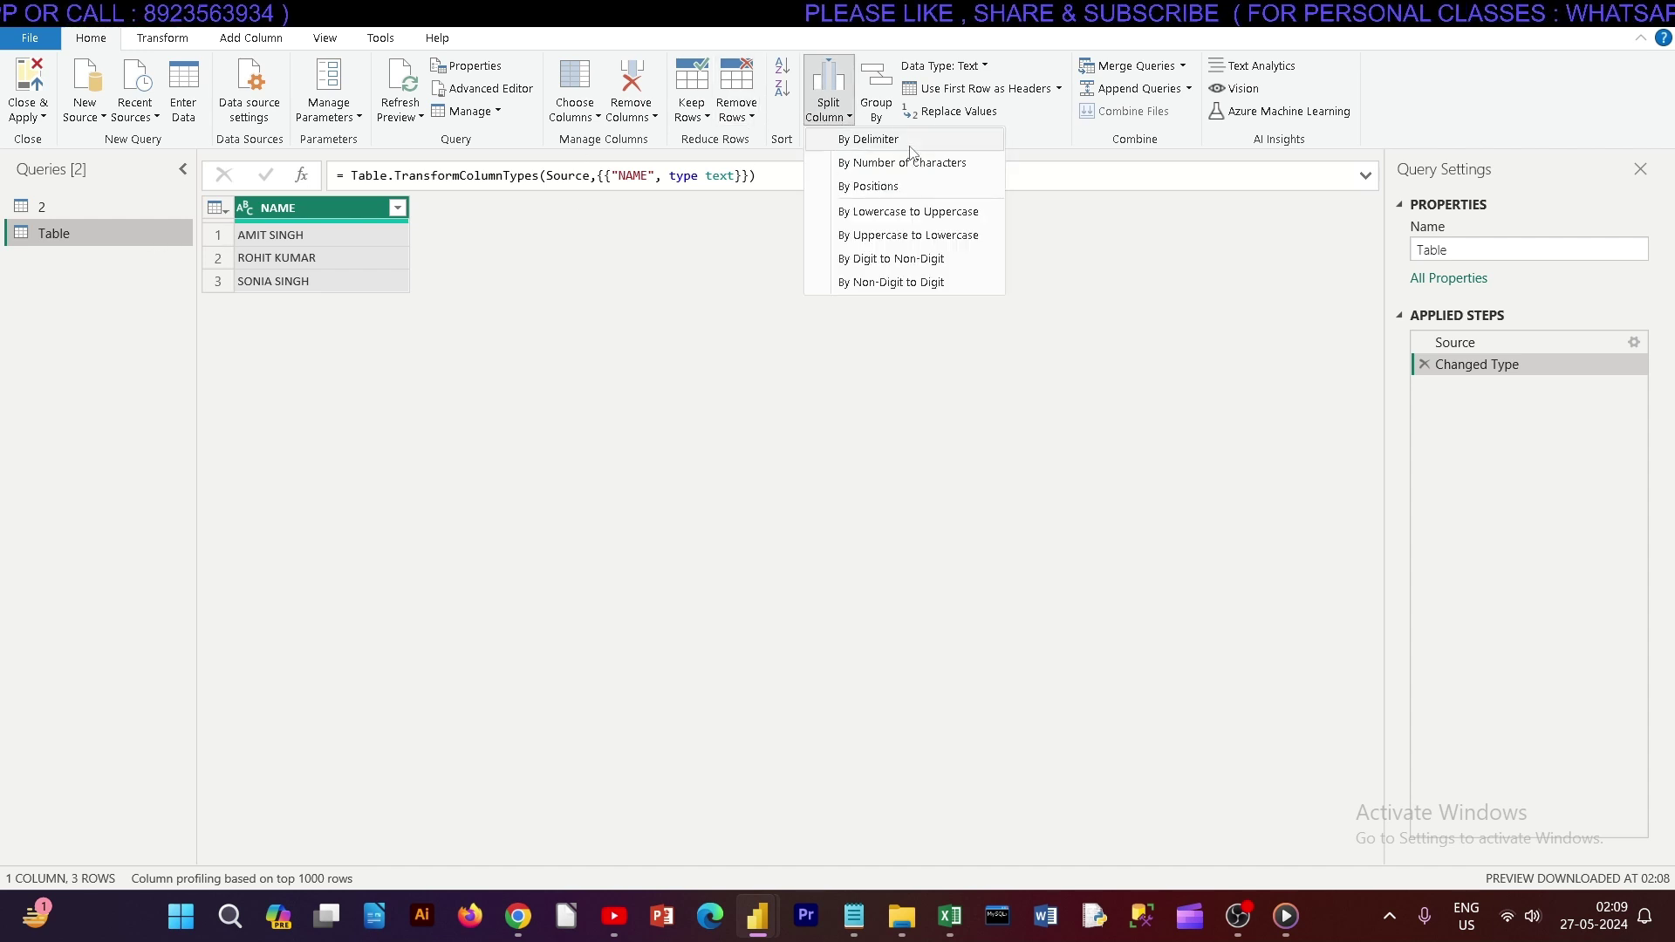
pyautogui.click(912, 143)
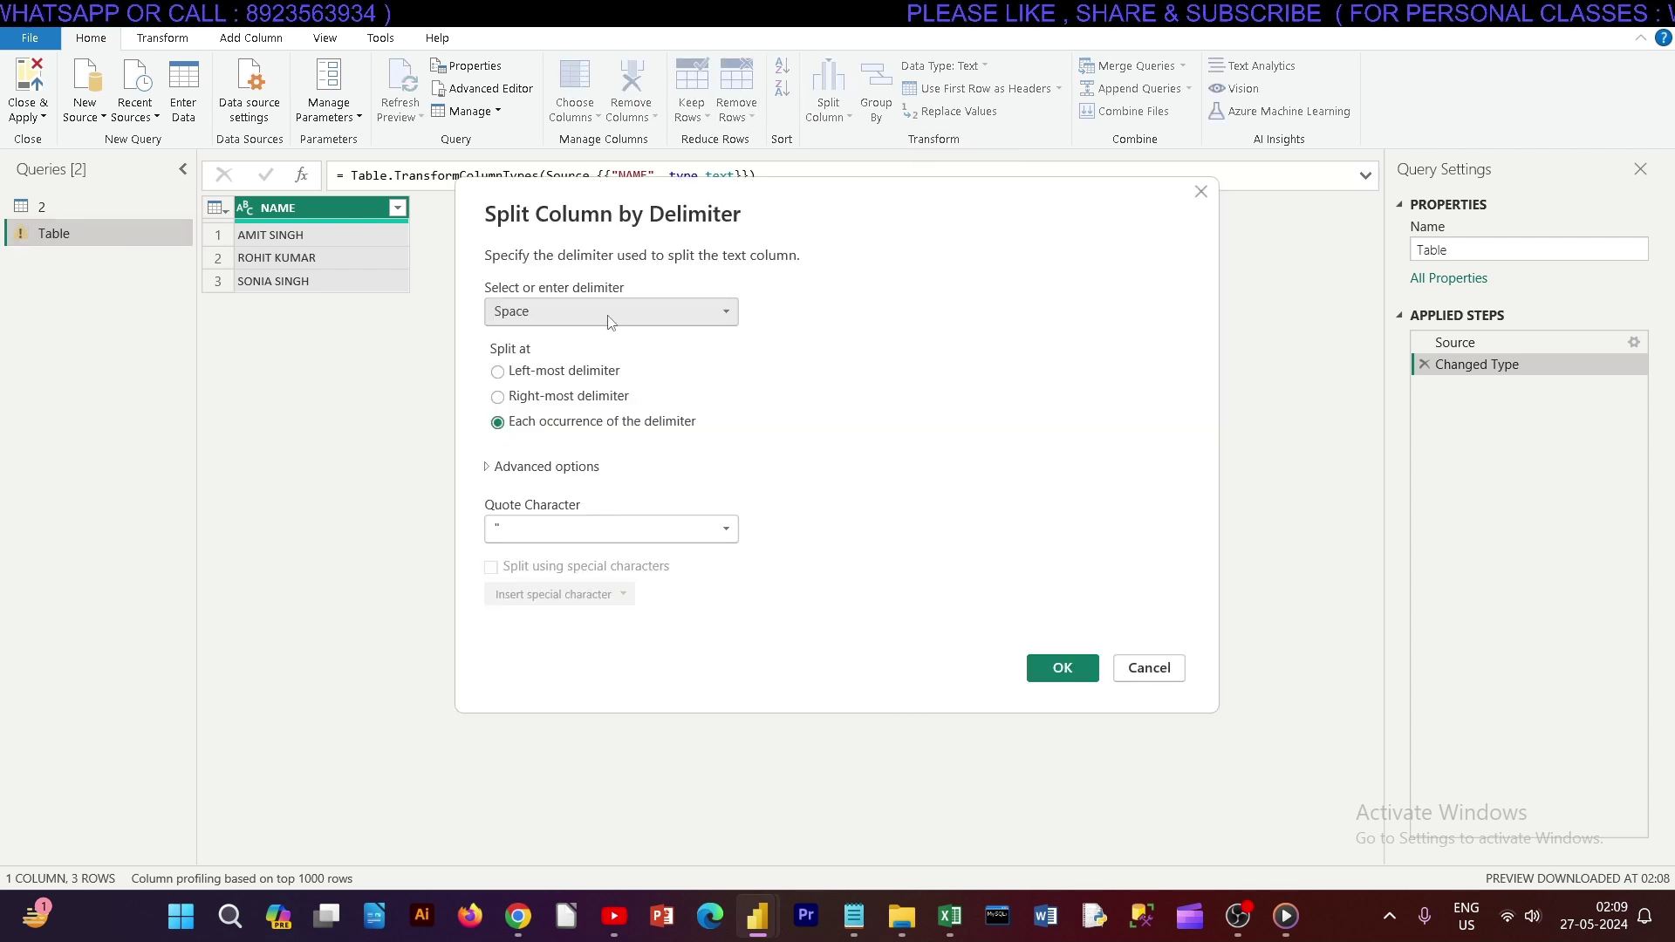
pyautogui.click(1062, 667)
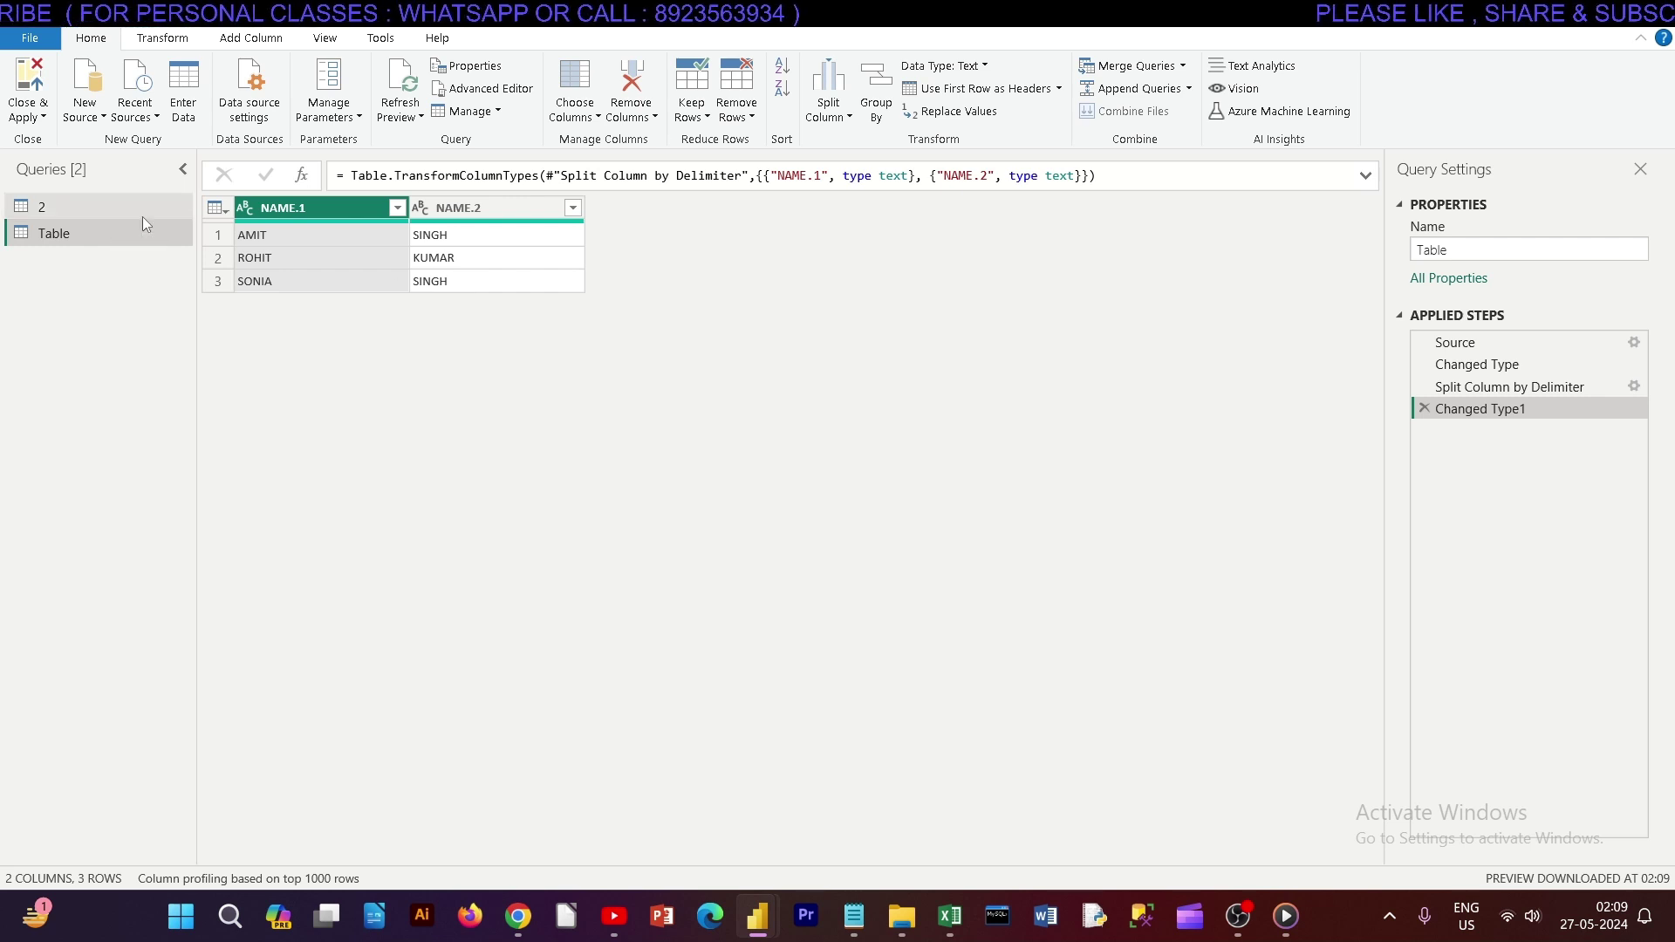
# Delete the Changed Type1 and Split Column by Delimiter steps from the Table query.
pyautogui.click(1425, 409)
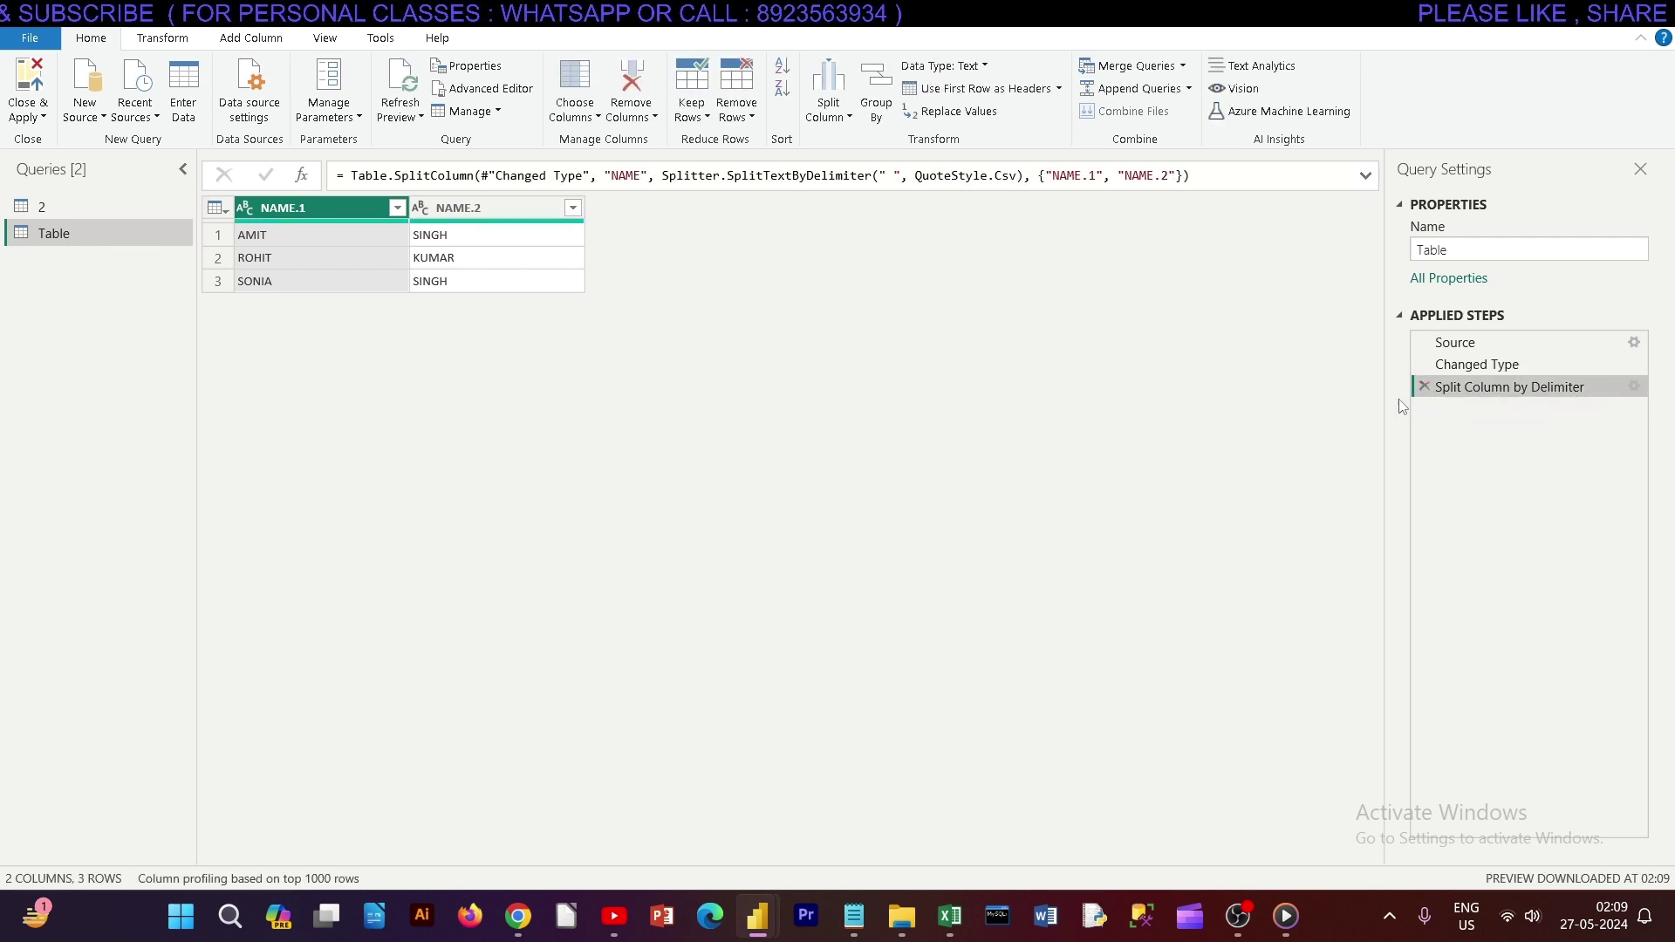
pyautogui.click(1424, 387)
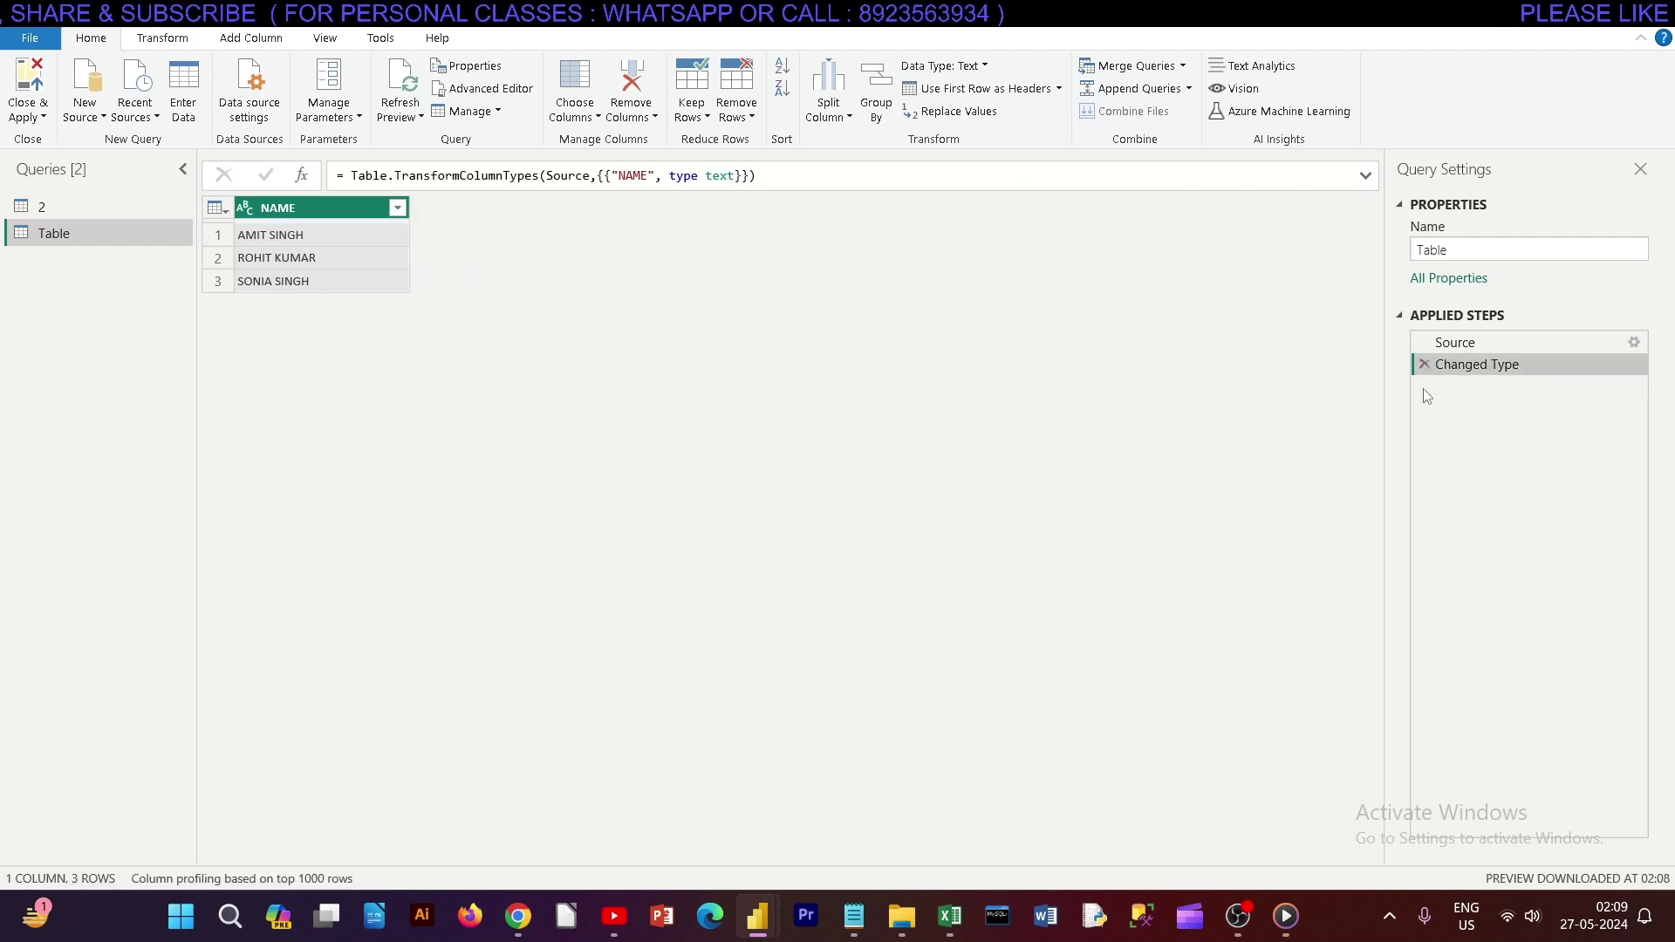
pyautogui.click(201, 110)
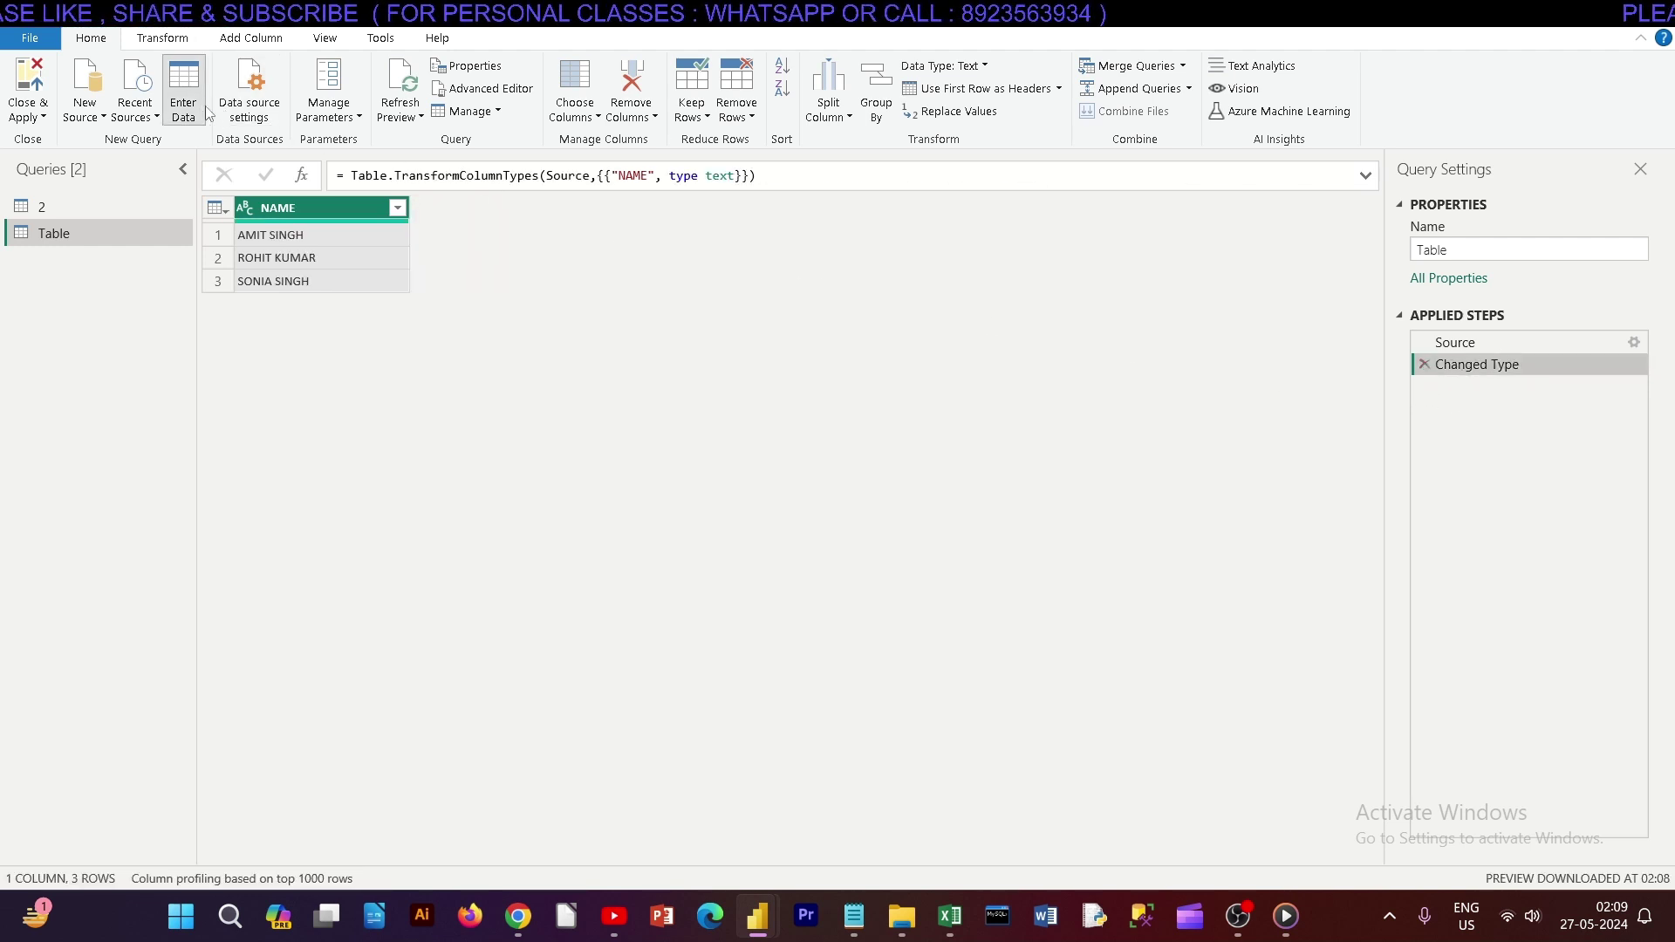
pyautogui.click(1253, 770)
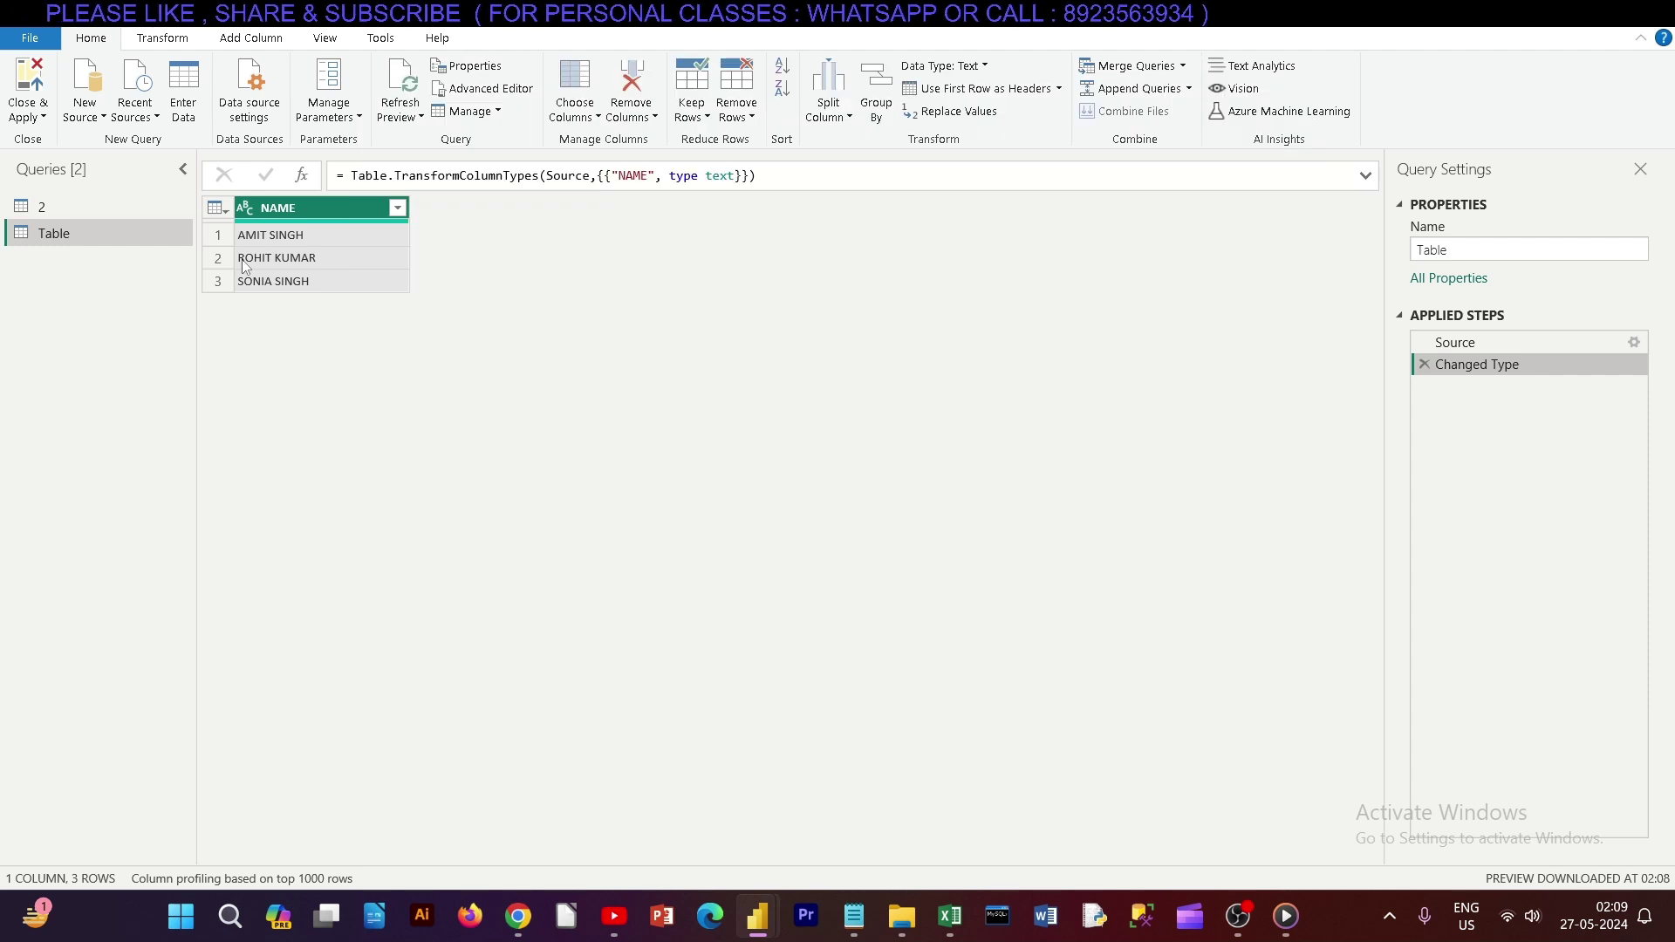
# Examine the Table query's code in the Advanced Editor, and inspect its Source and Changed Type steps.
pyautogui.rightClick(138, 234)
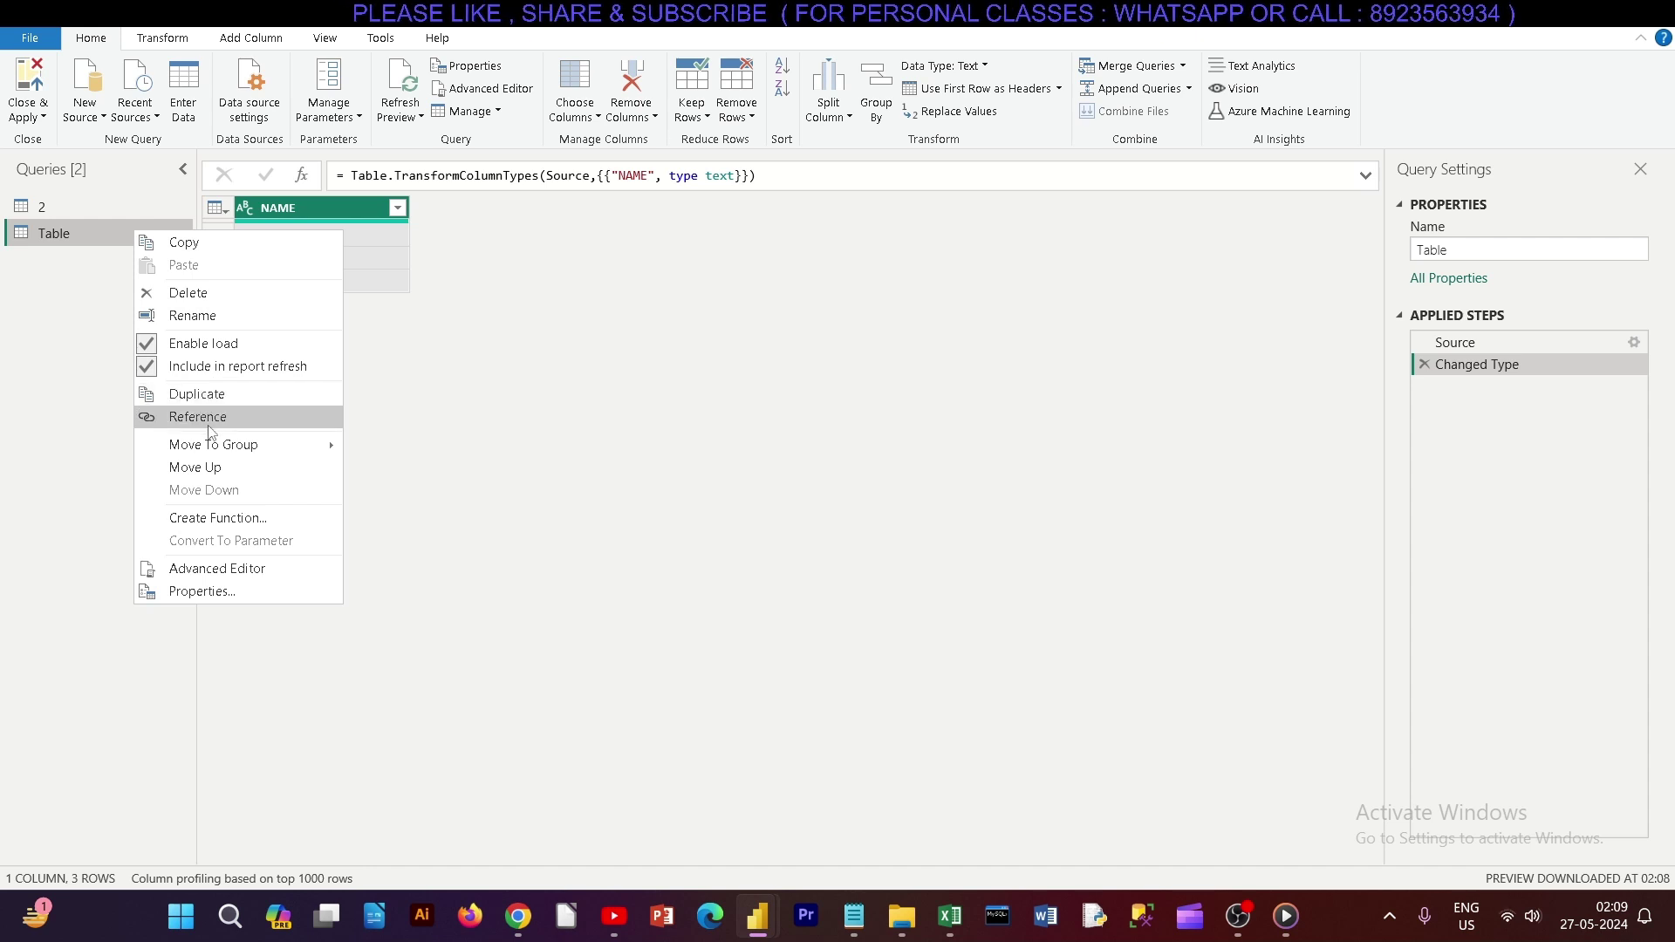
pyautogui.click(229, 568)
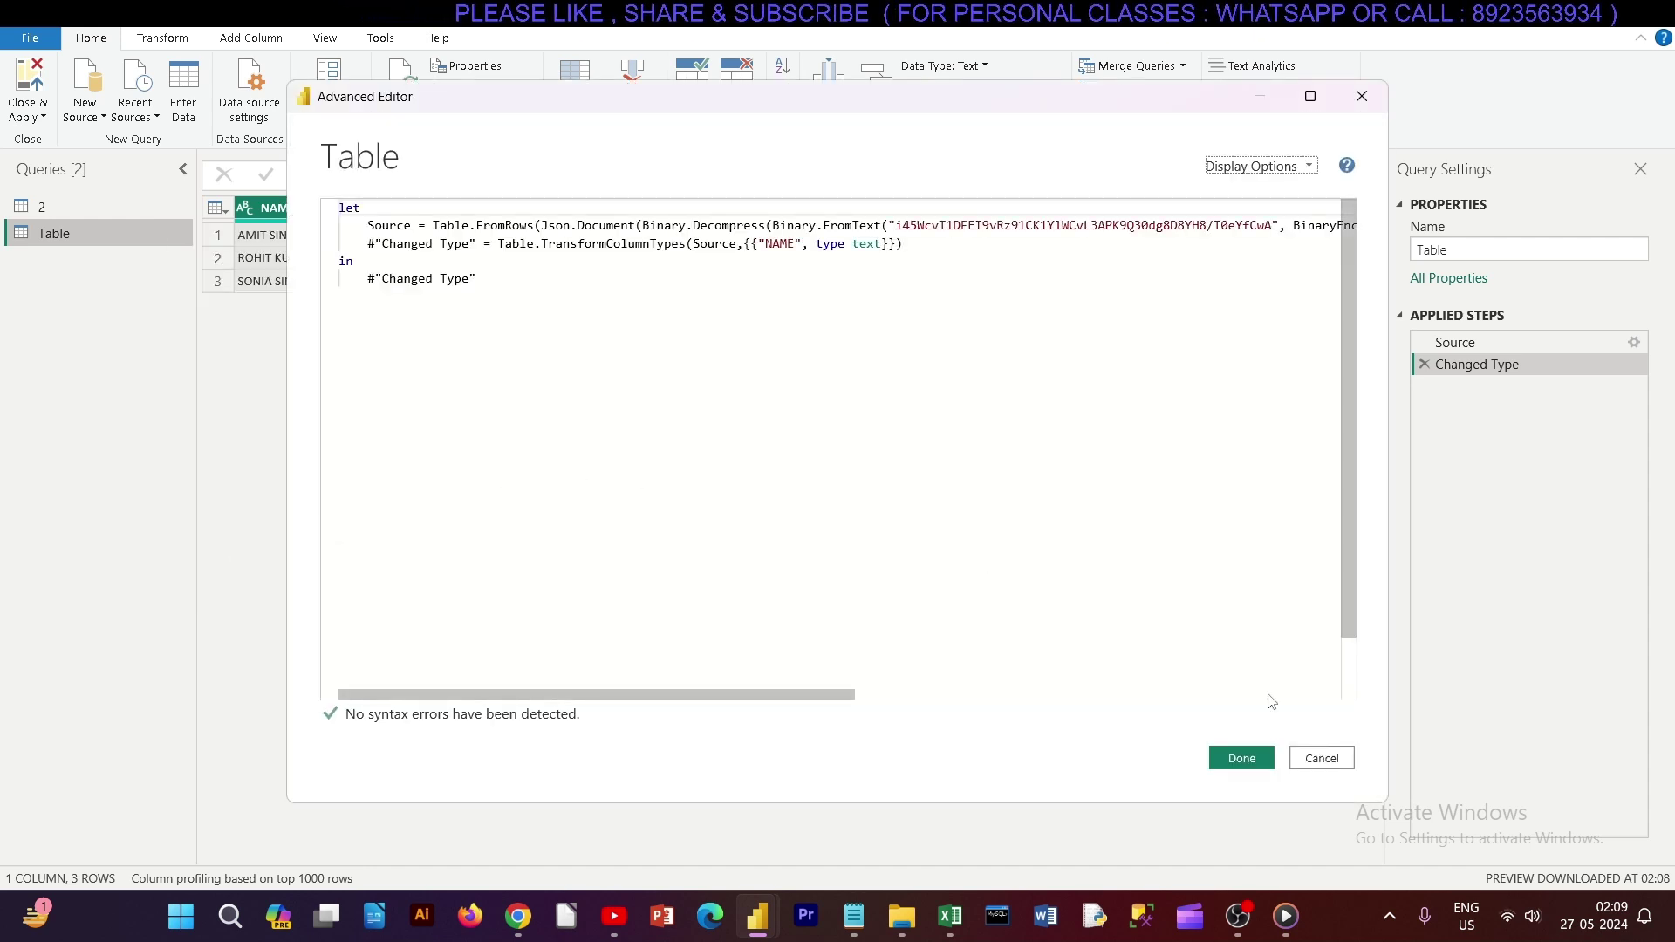
pyautogui.click(1313, 756)
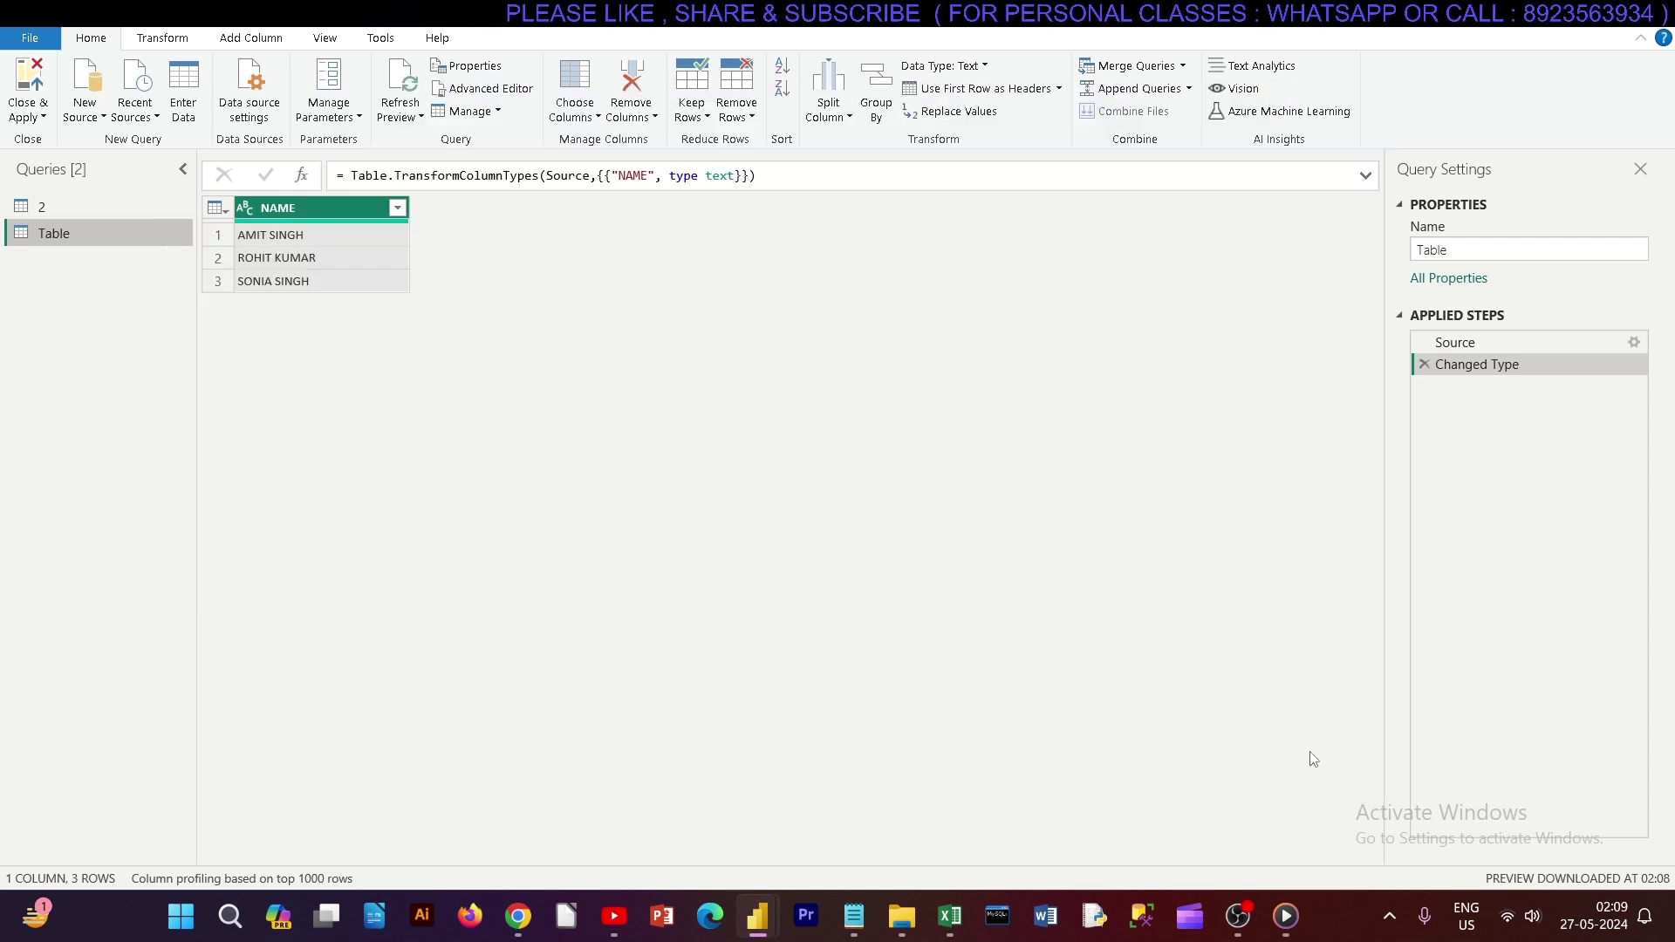
pyautogui.click(1444, 346)
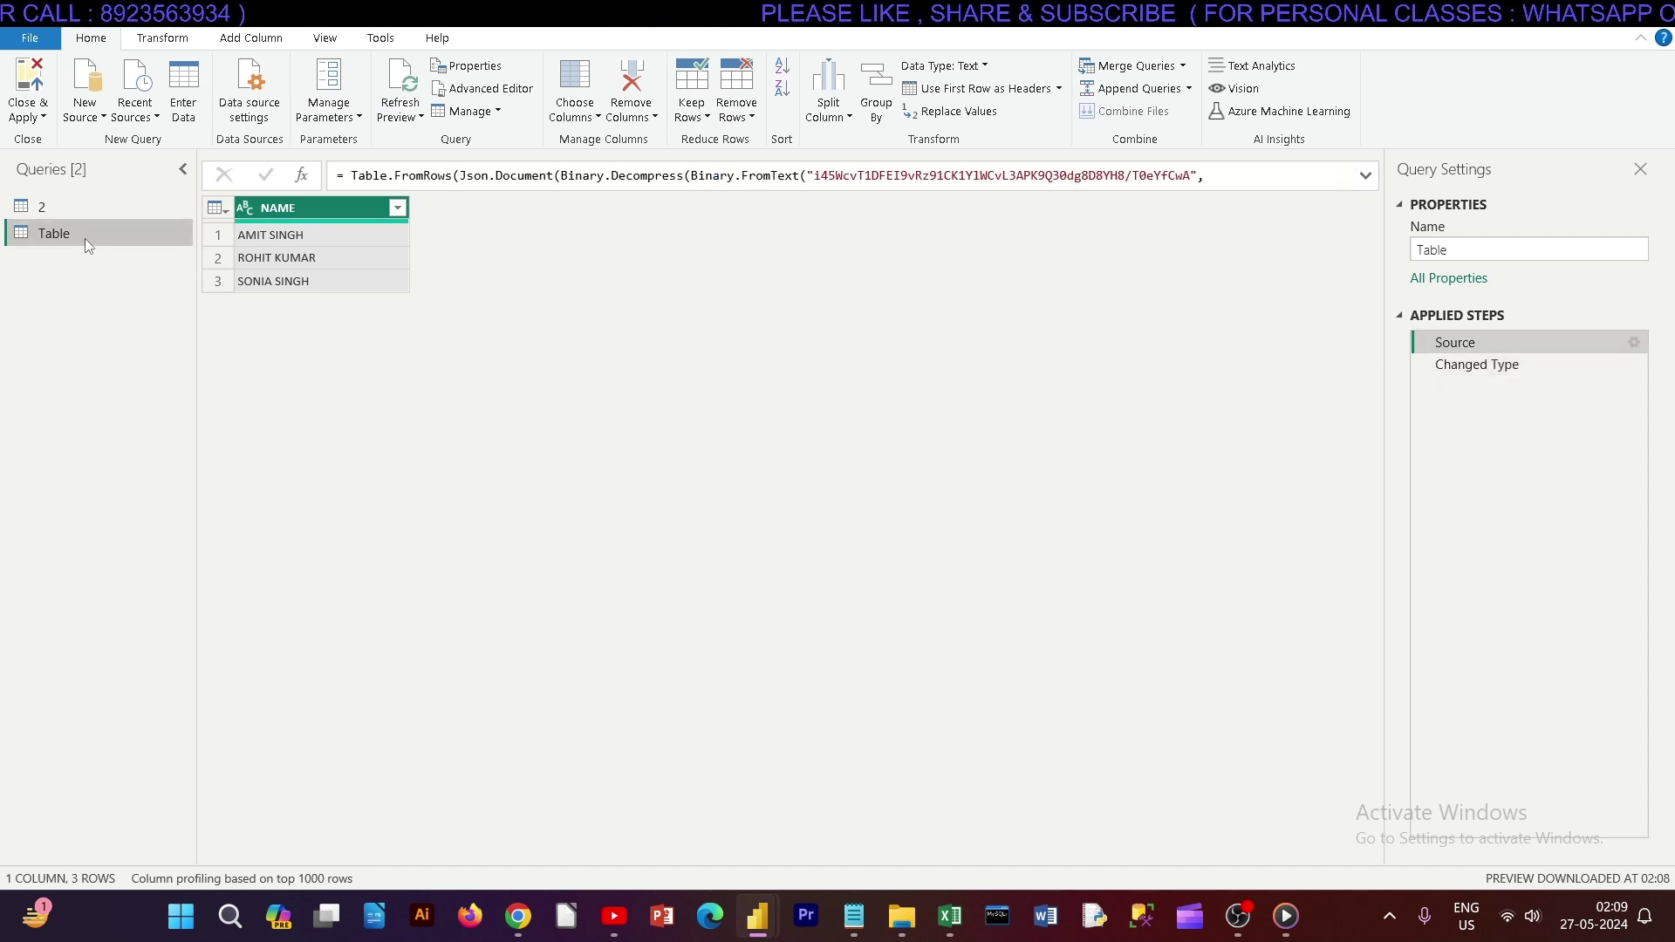
pyautogui.click(1452, 365)
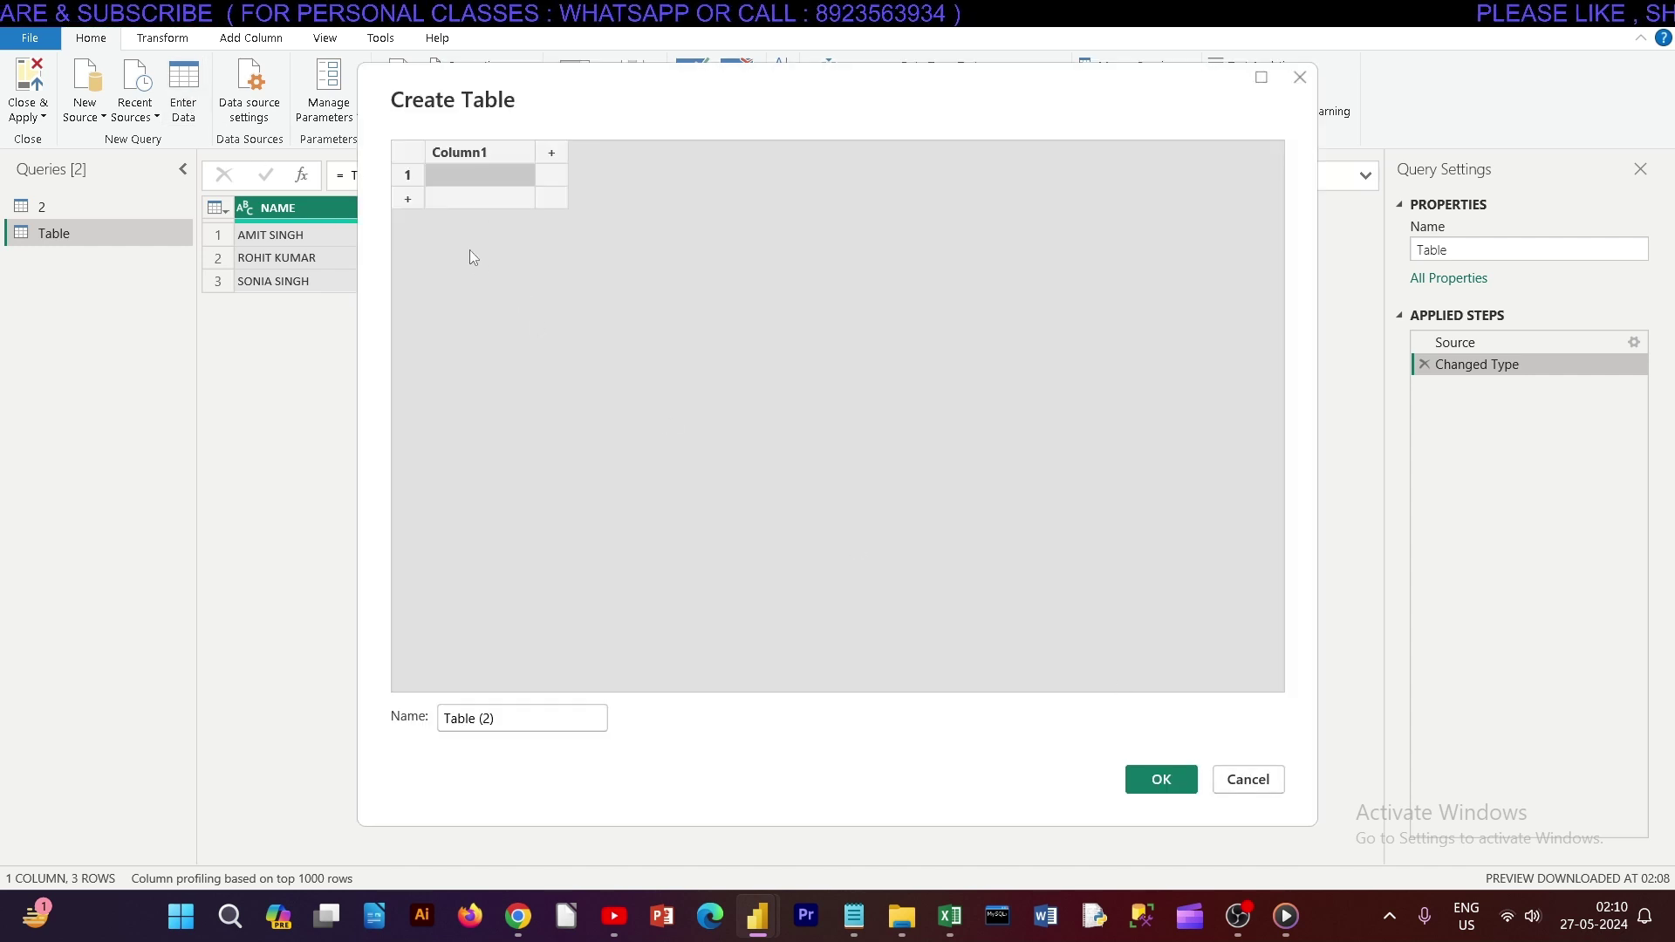
# Rename the first column of a second manually entered table NAME and enter a comma-separated first and last name in row 1.
pyautogui.doubleClick(477, 158)
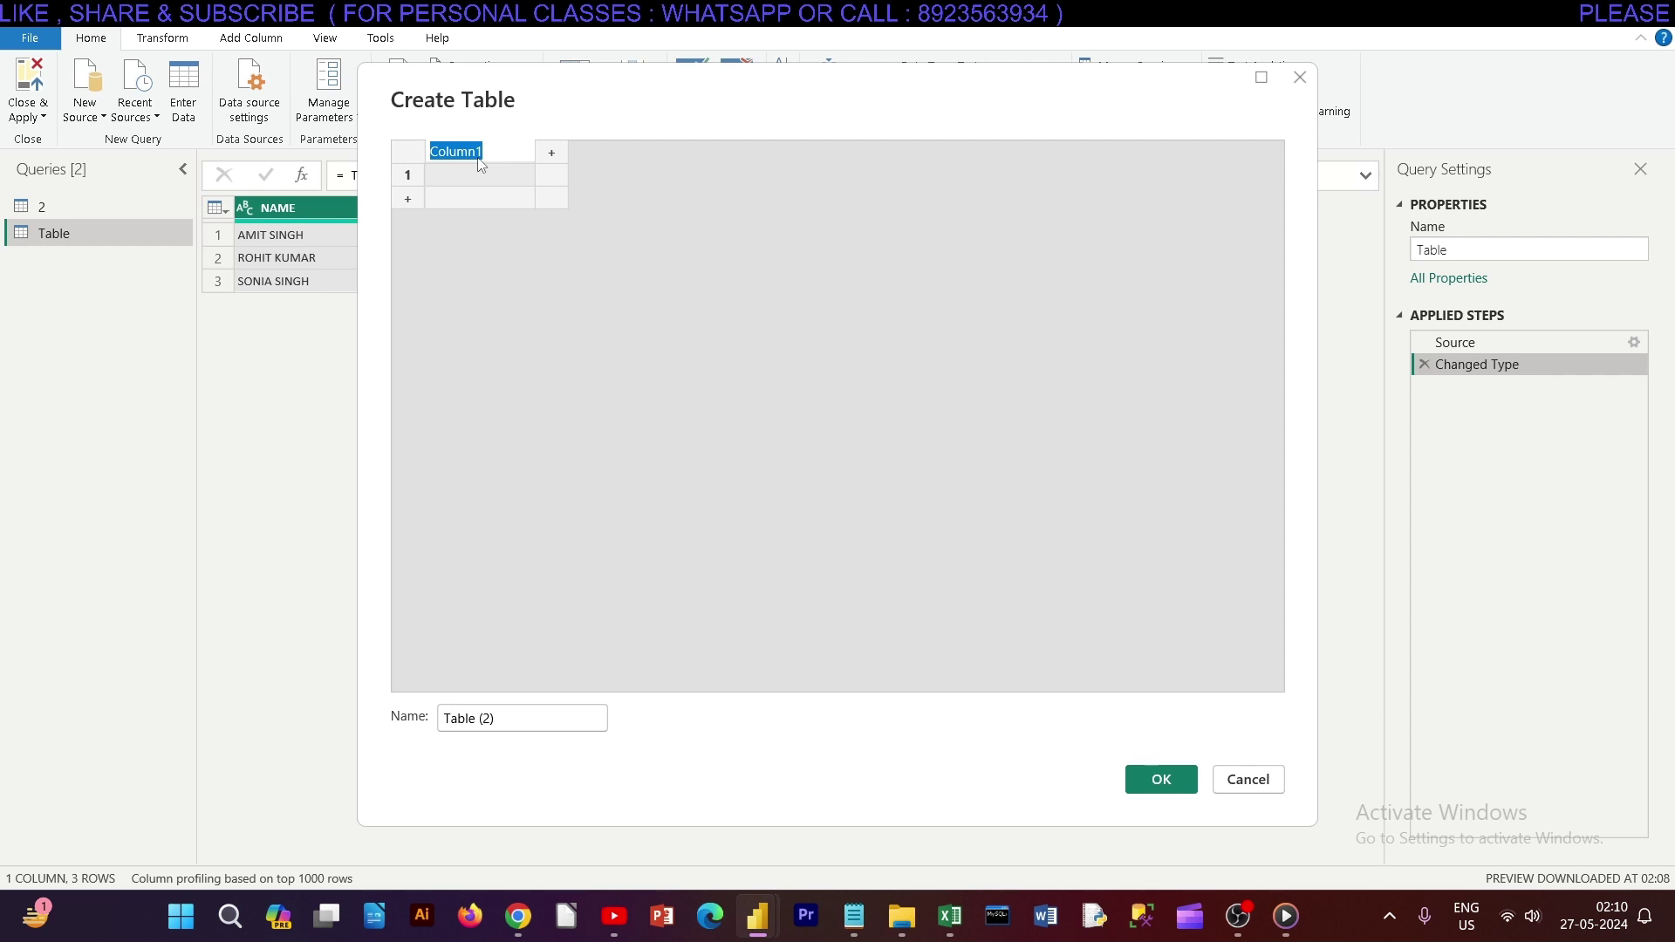
pyautogui.write('NAME')
pyautogui.press('Return')
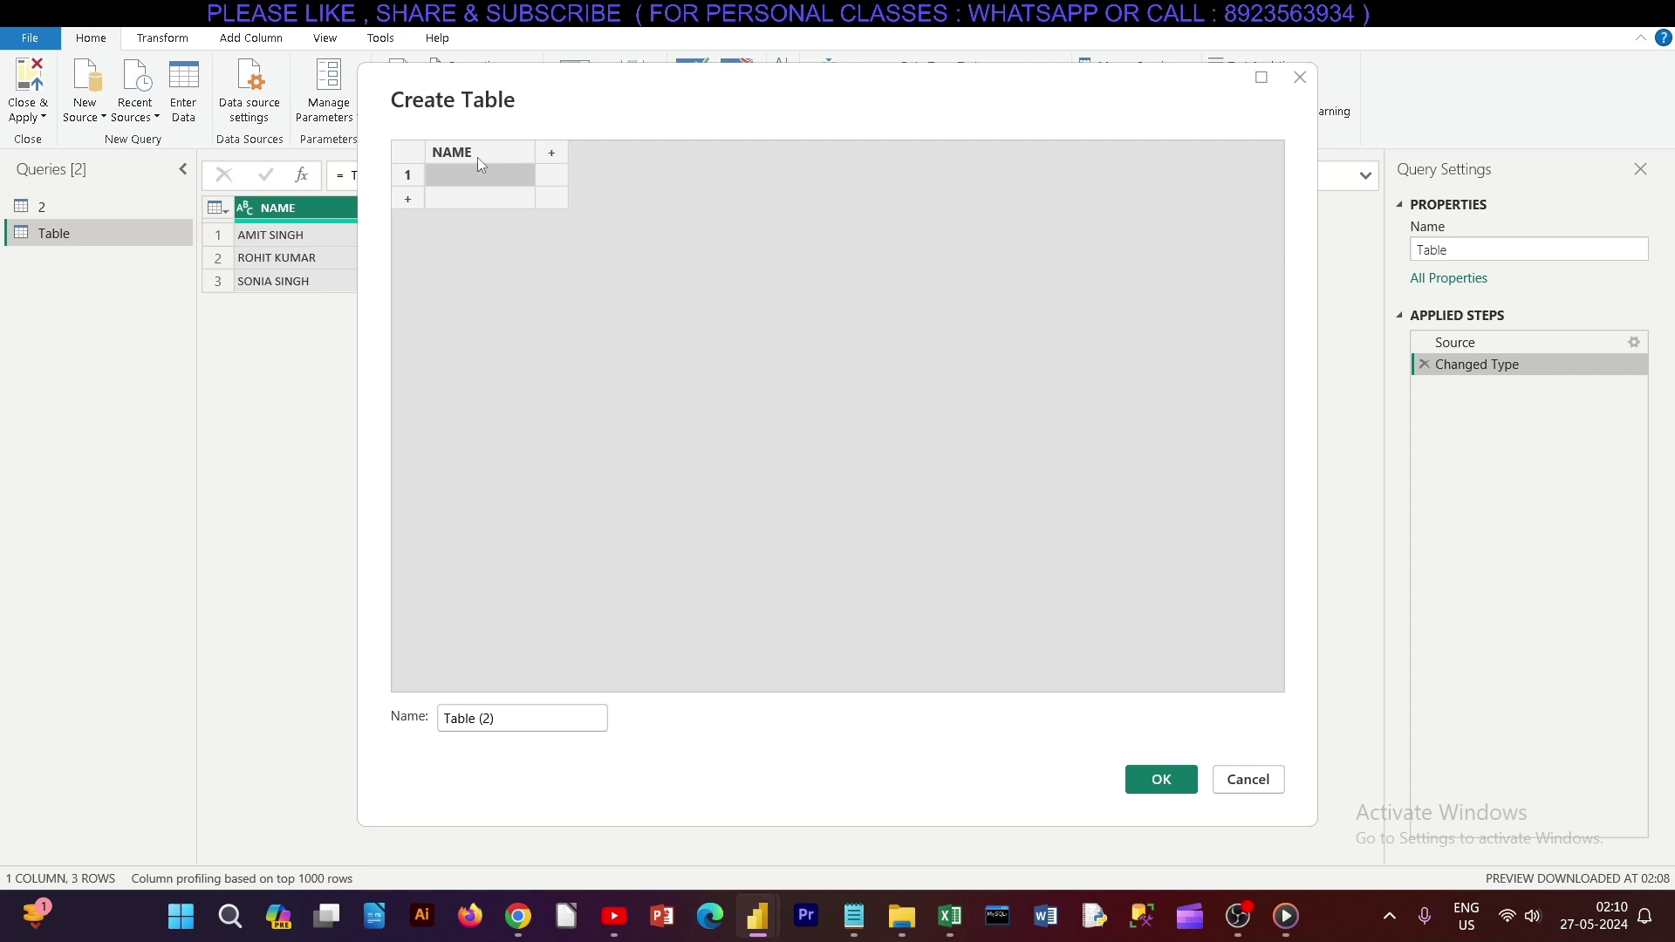
pyautogui.write('AMIT')
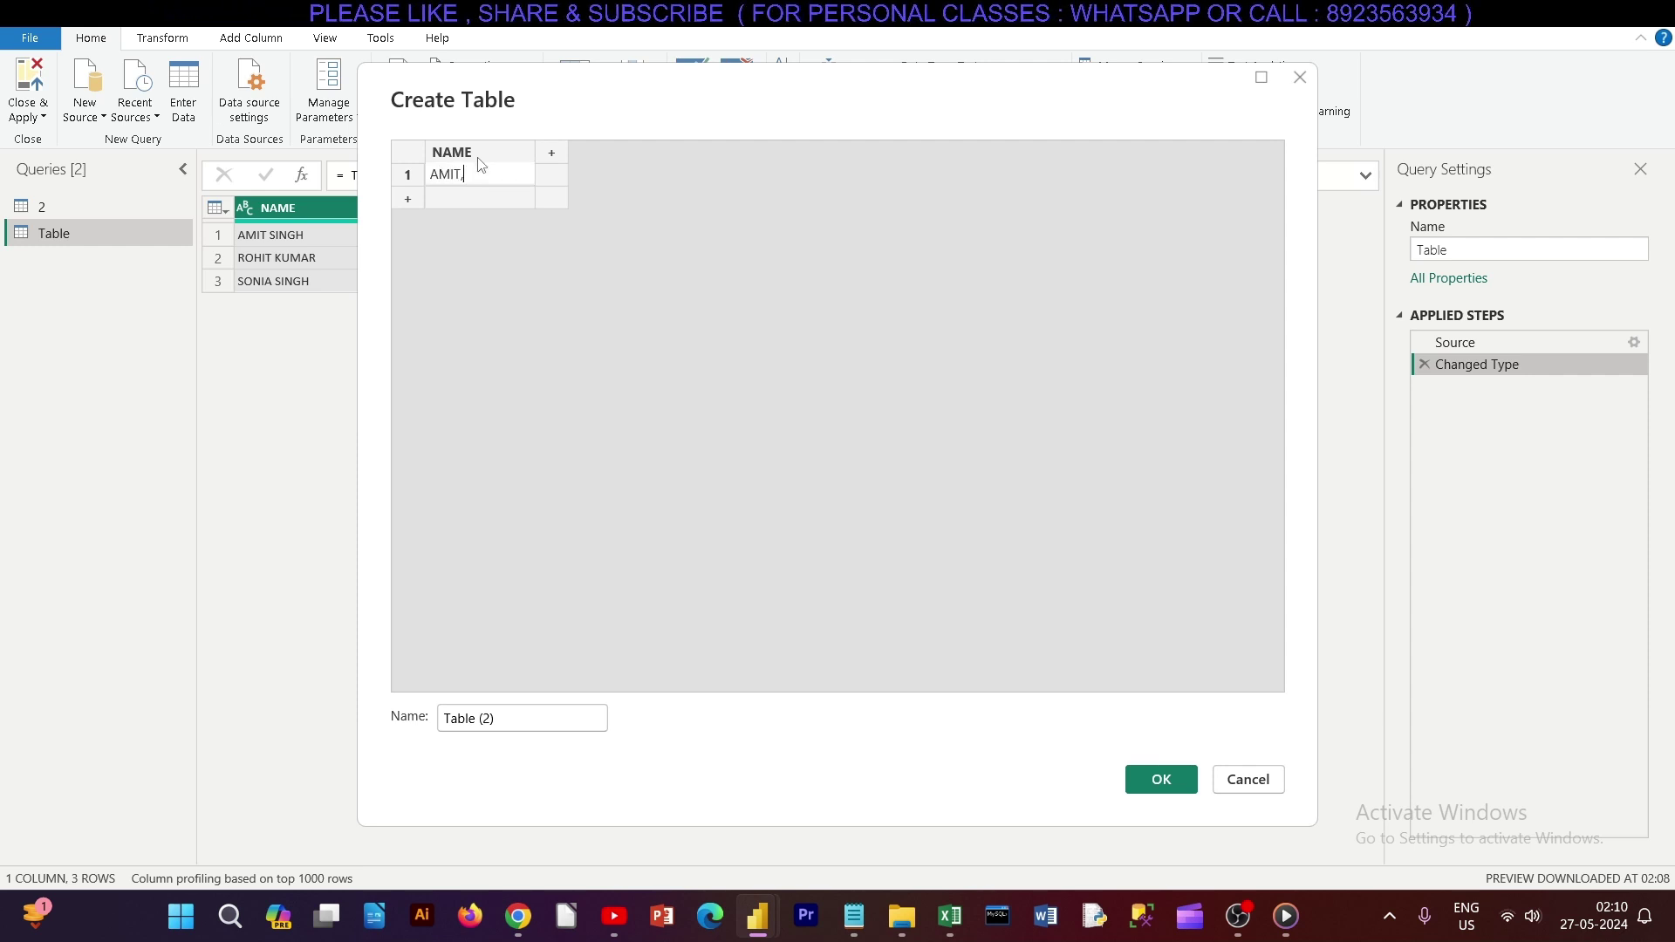
pyautogui.write(',SIGN')
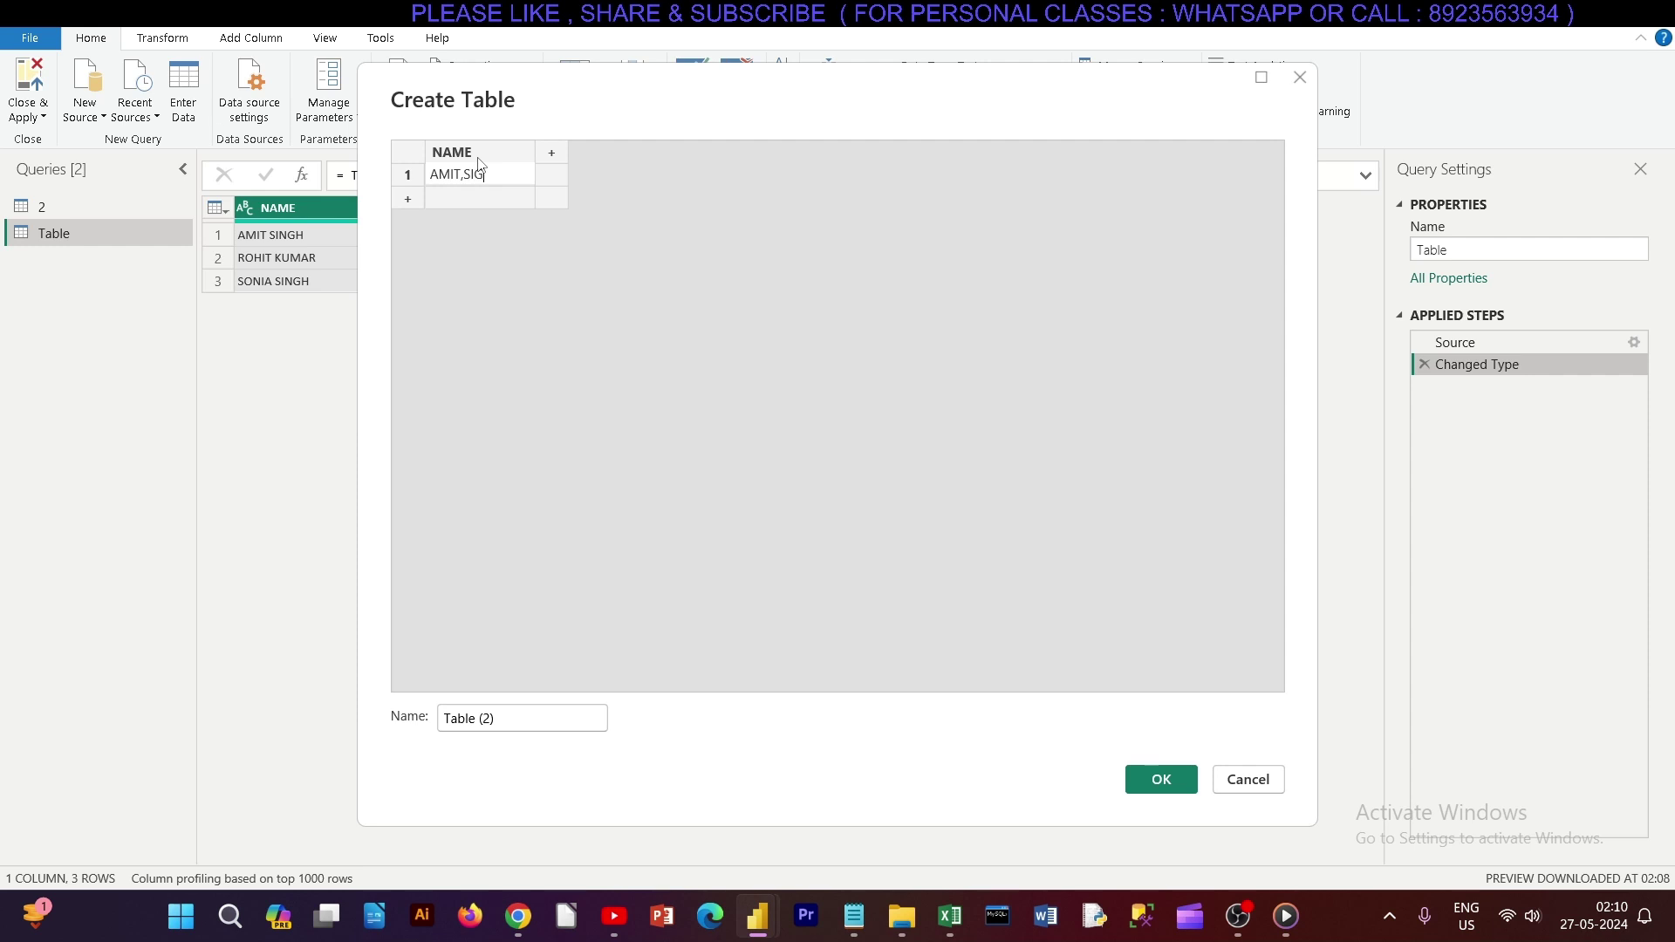
pyautogui.press('BackSpace')
pyautogui.press('BackSpace')
pyautogui.write('NG')
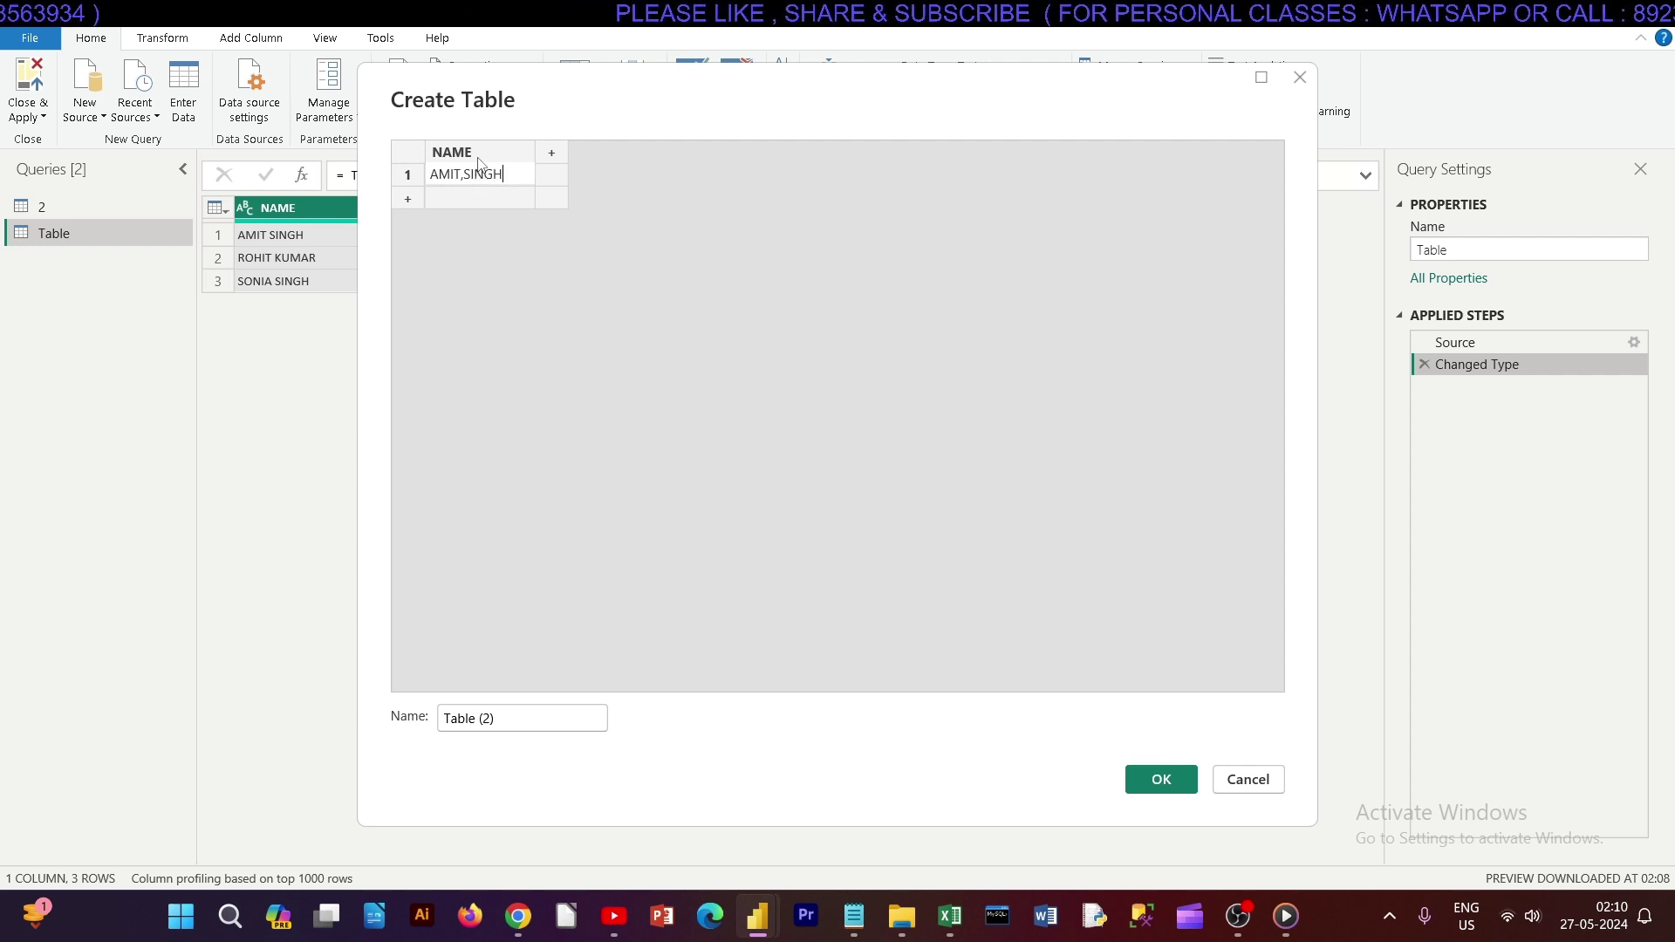
pyautogui.write('H')
pyautogui.press('Return')
# Enter comma-separated first and last names of two more people in rows 2 and 3 and create the table.
pyautogui.write('RO')
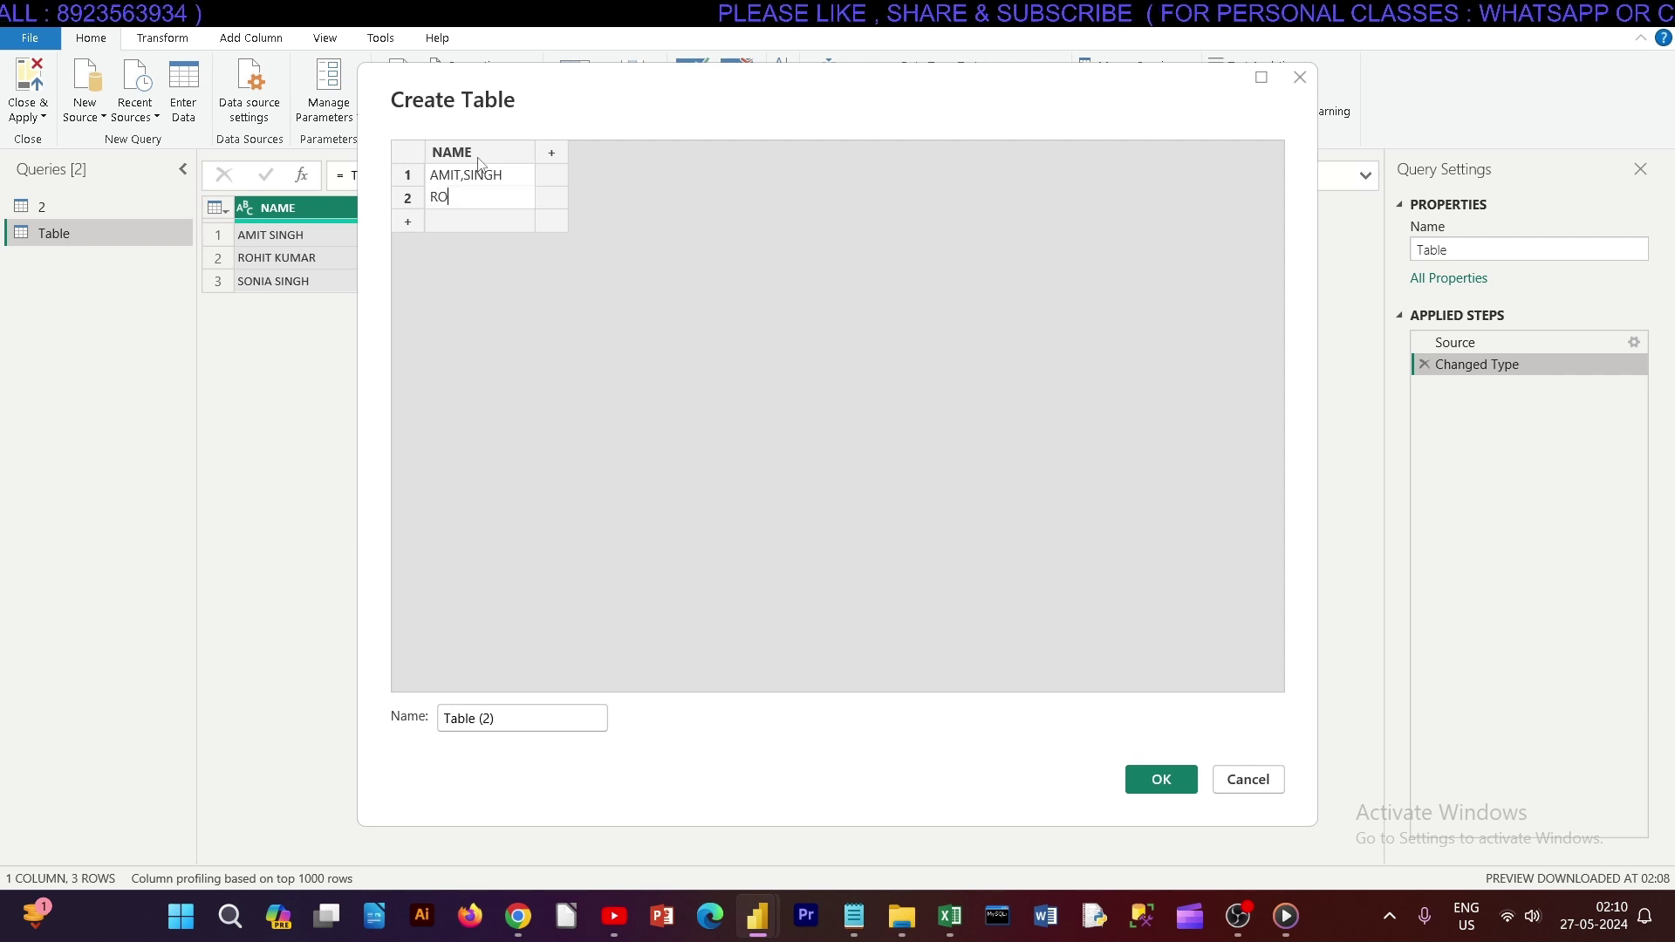
pyautogui.write('HAN,SAXENA')
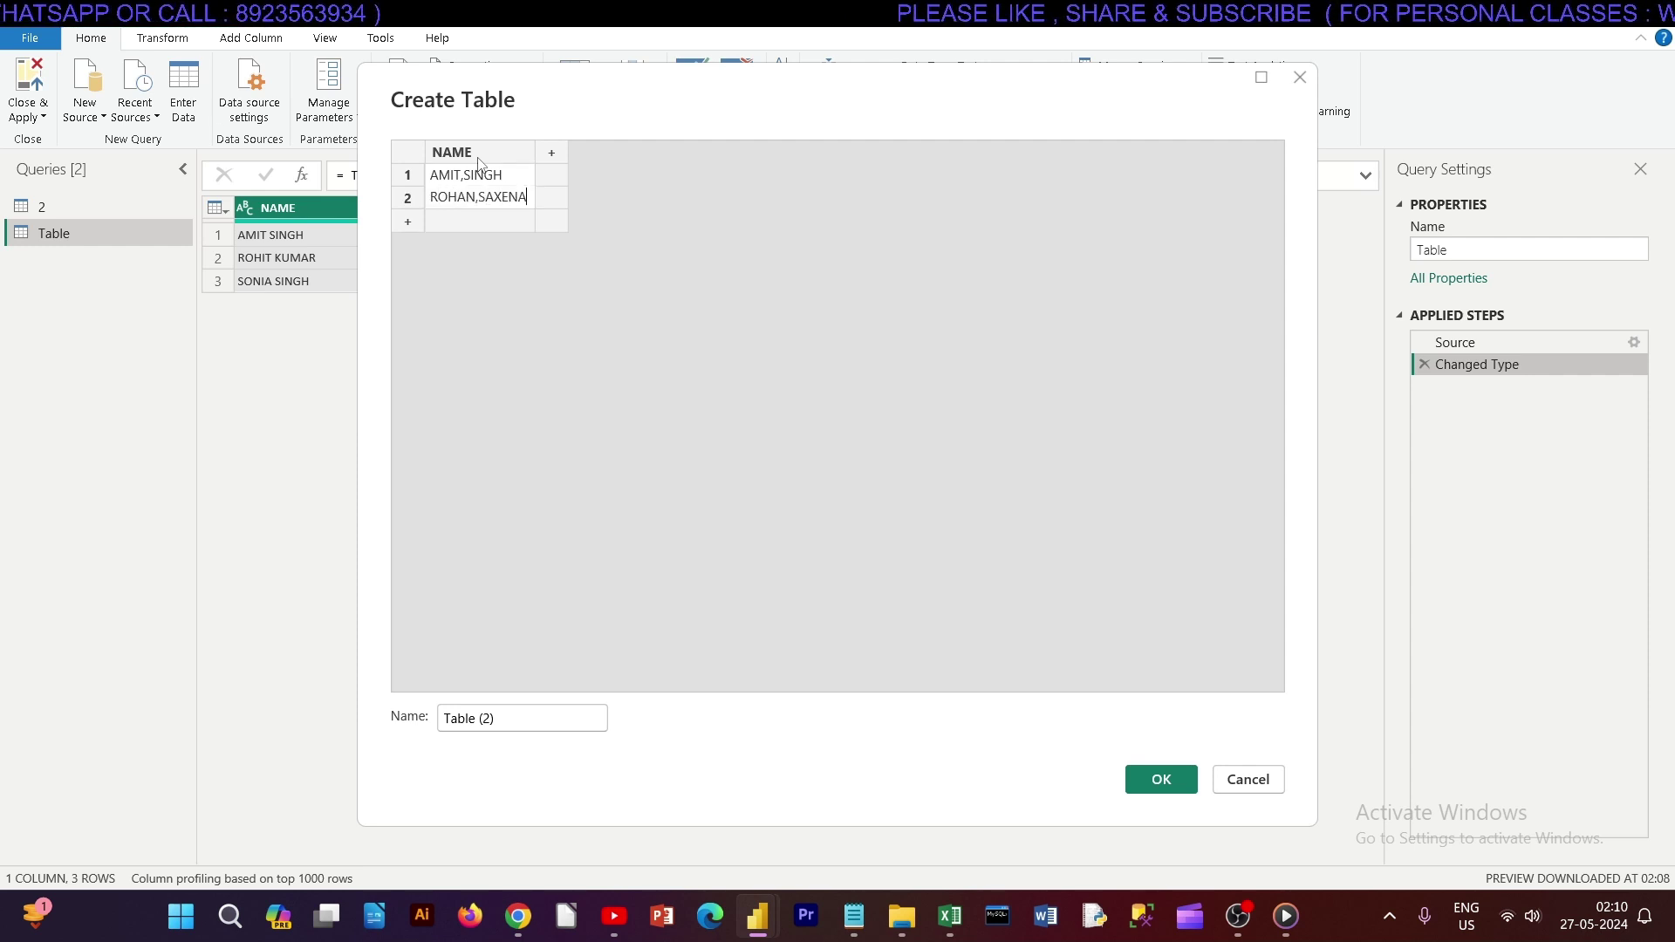
pyautogui.press('Return')
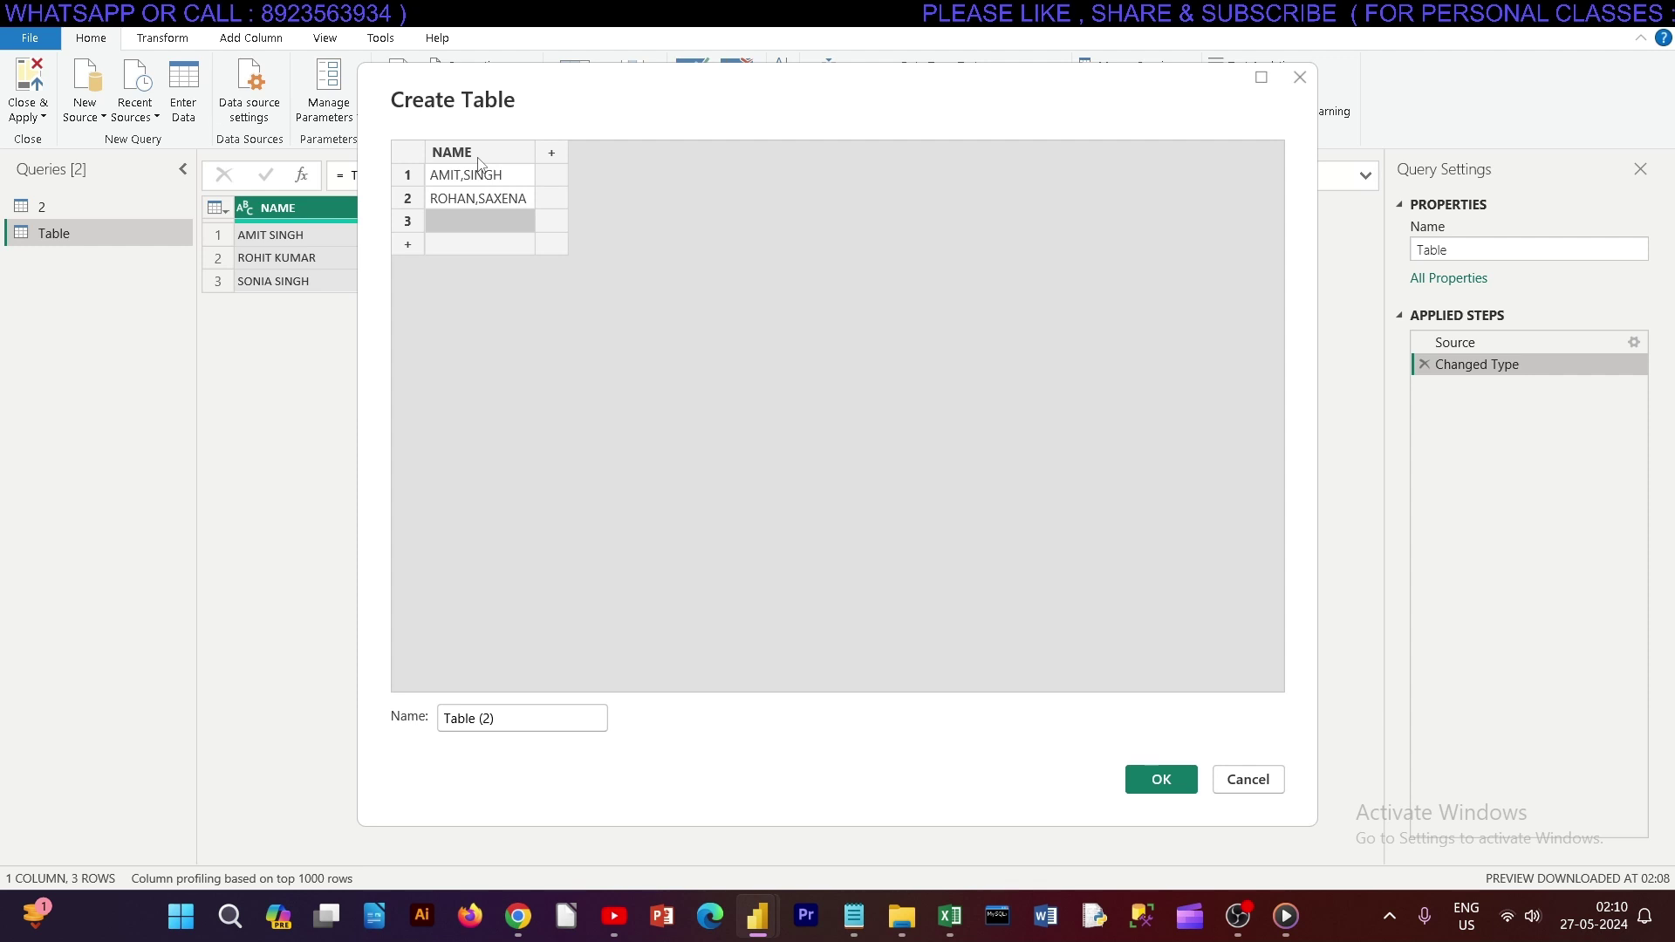
pyautogui.write('W')
pyautogui.press('BackSpace')
pyautogui.write('SO')
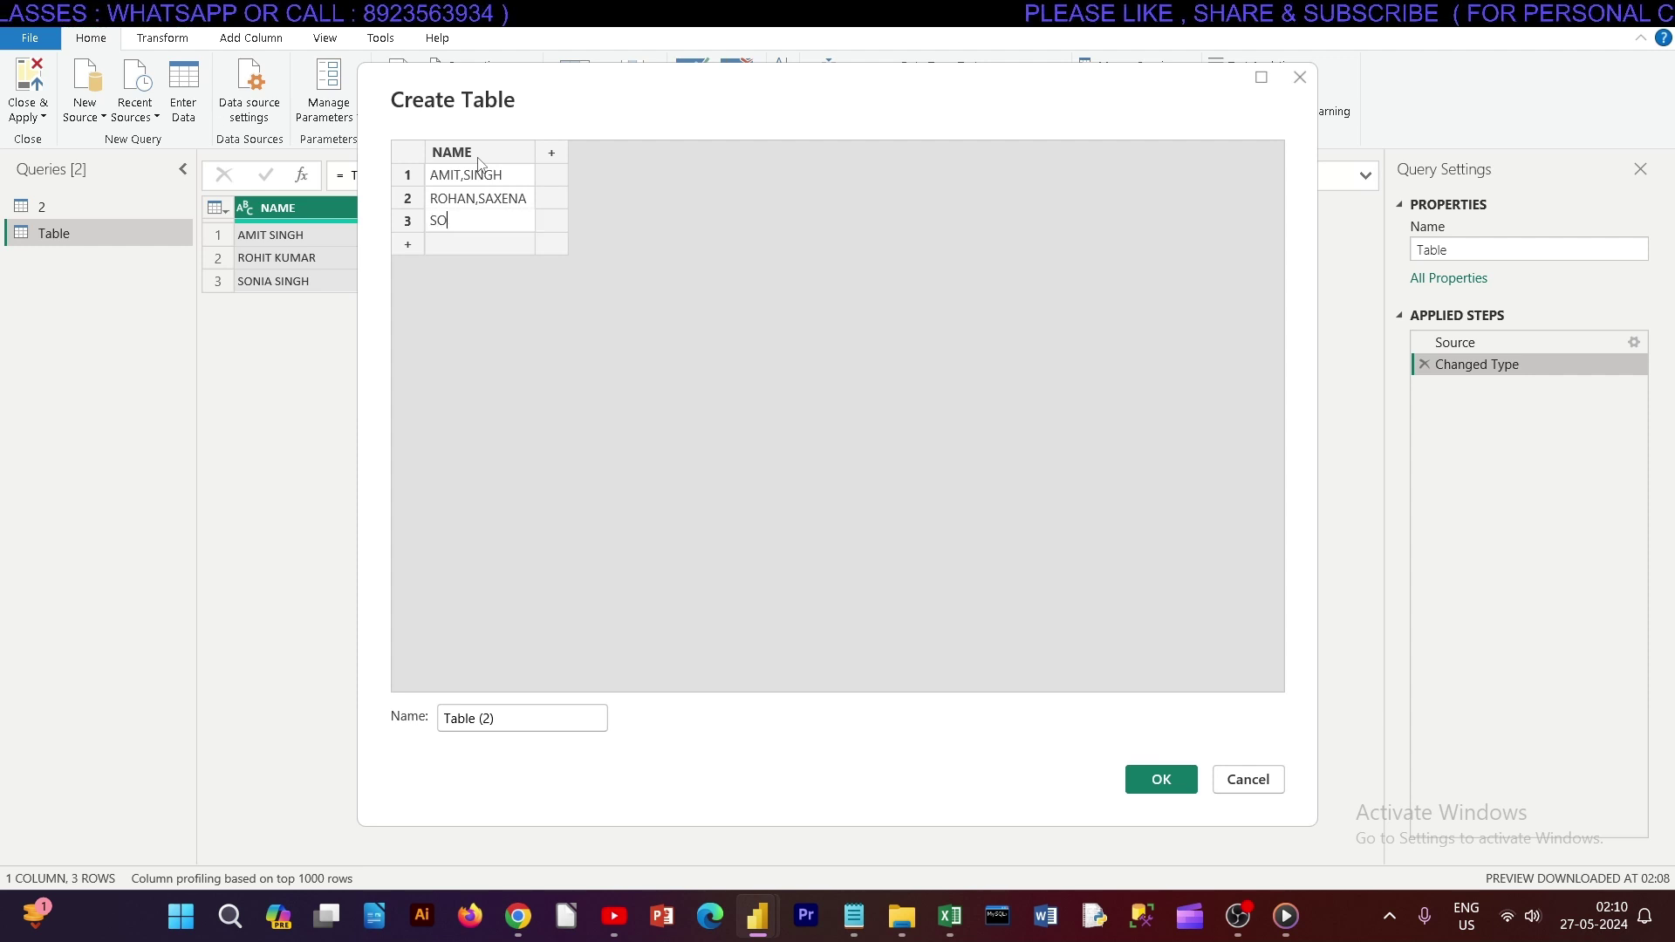
pyautogui.write('NIA,GARG')
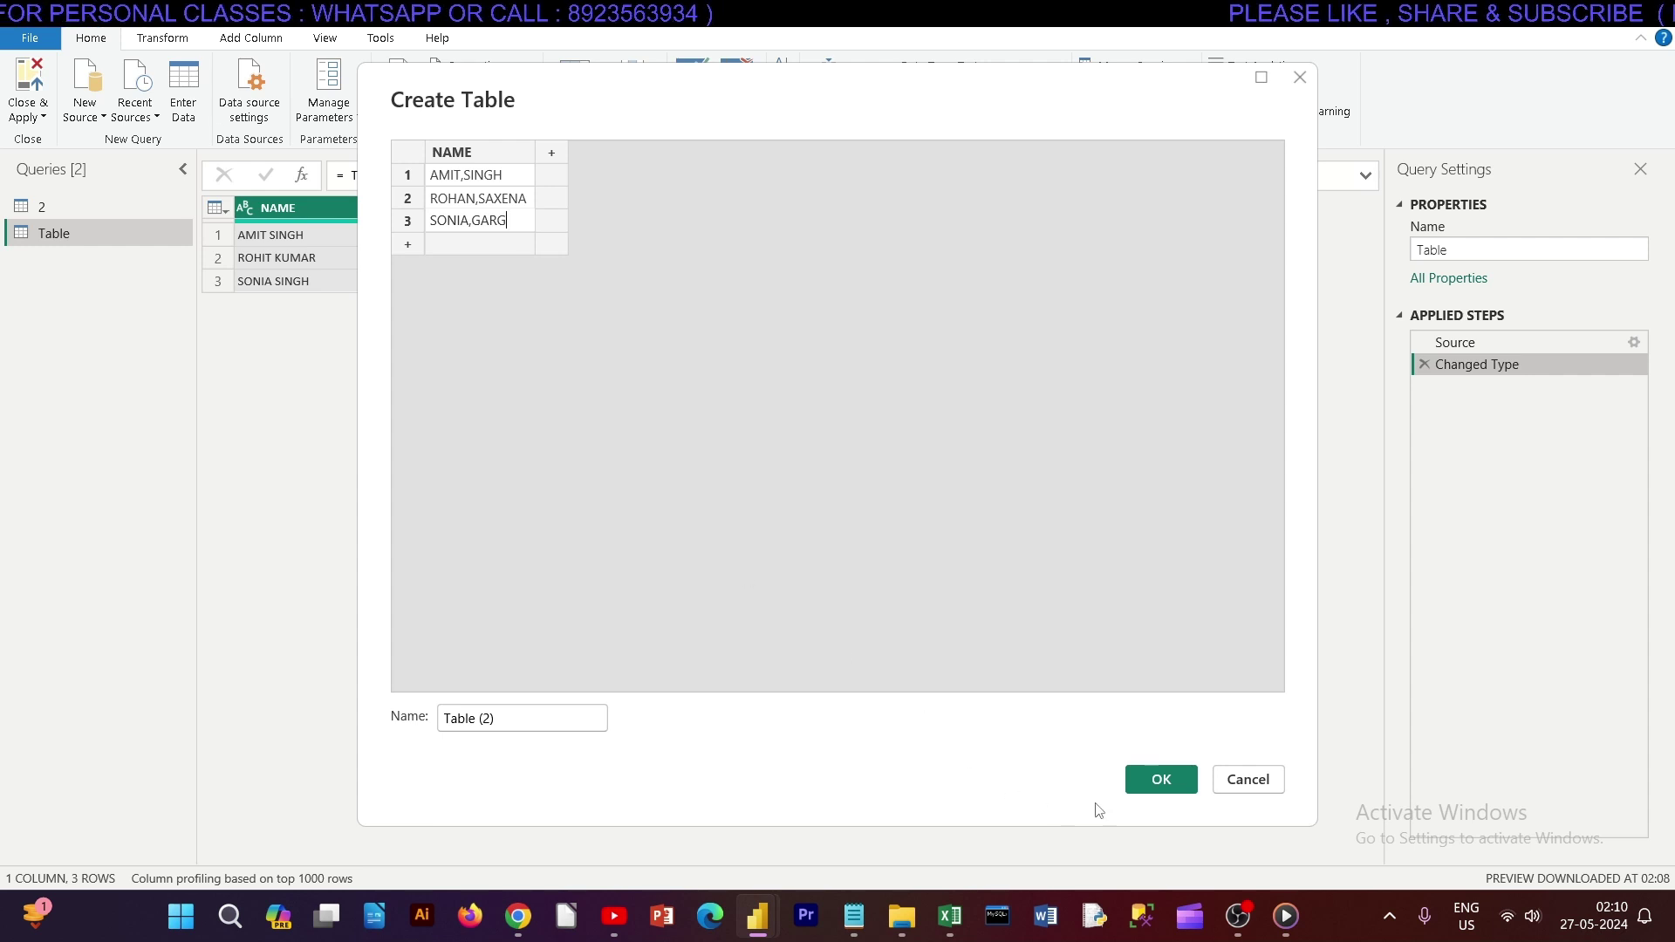
pyautogui.click(1138, 785)
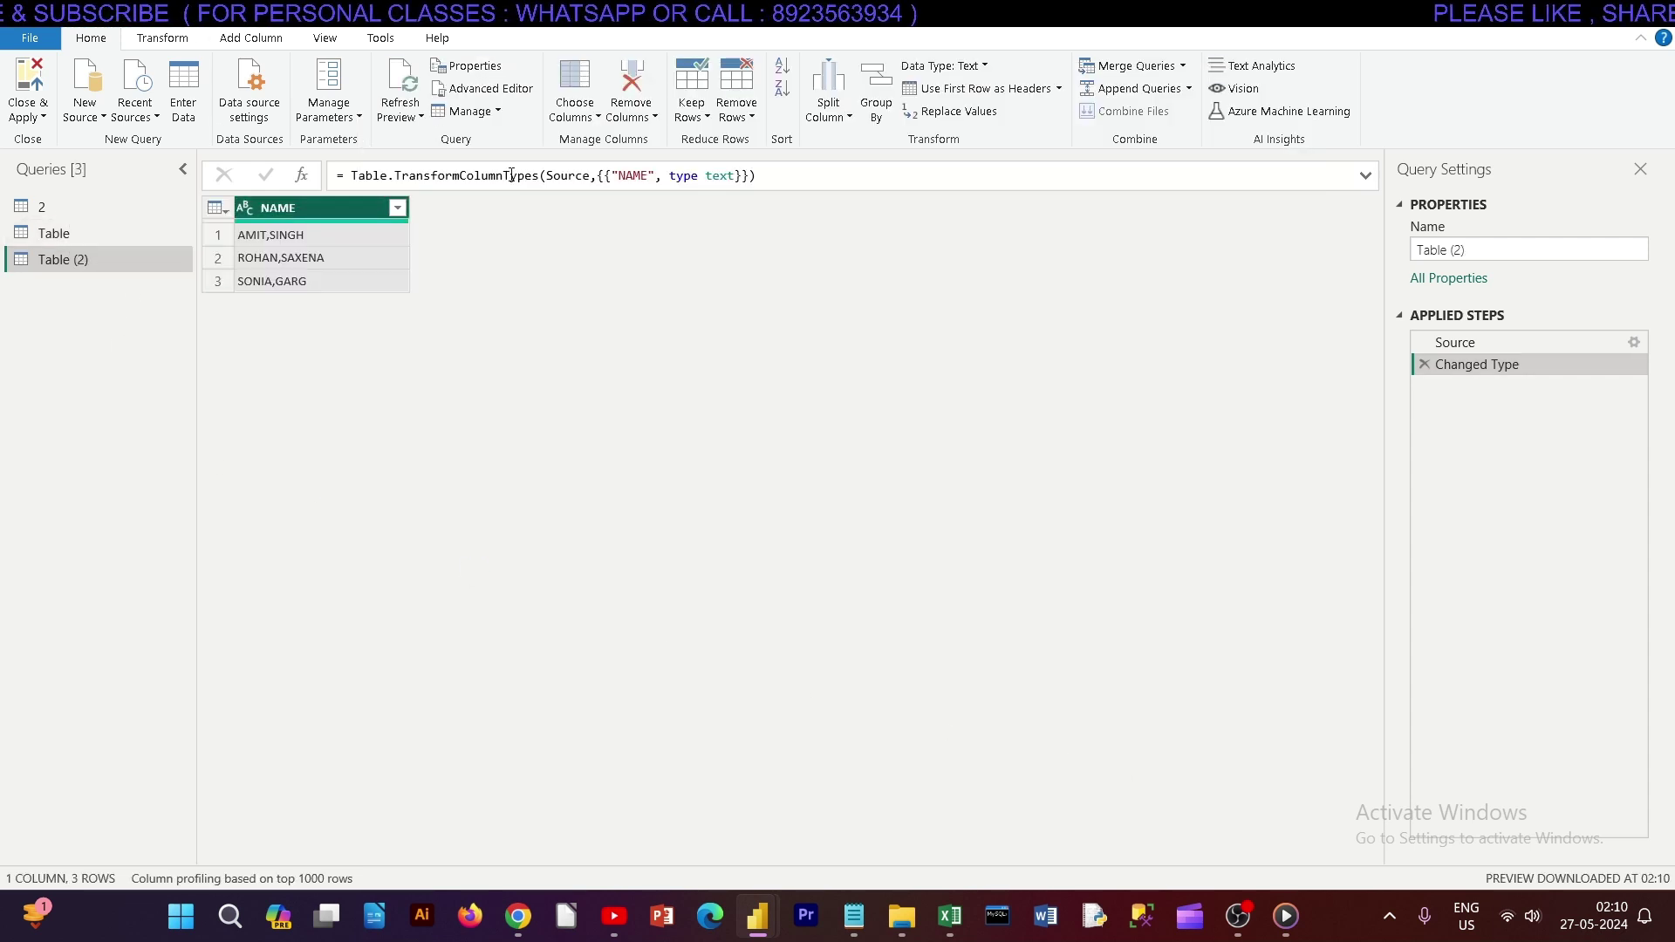
# Start splitting Table (2)'s NAME column by delimiter and try a custom / delimiter, then clear it.
pyautogui.click(829, 103)
pyautogui.click(870, 141)
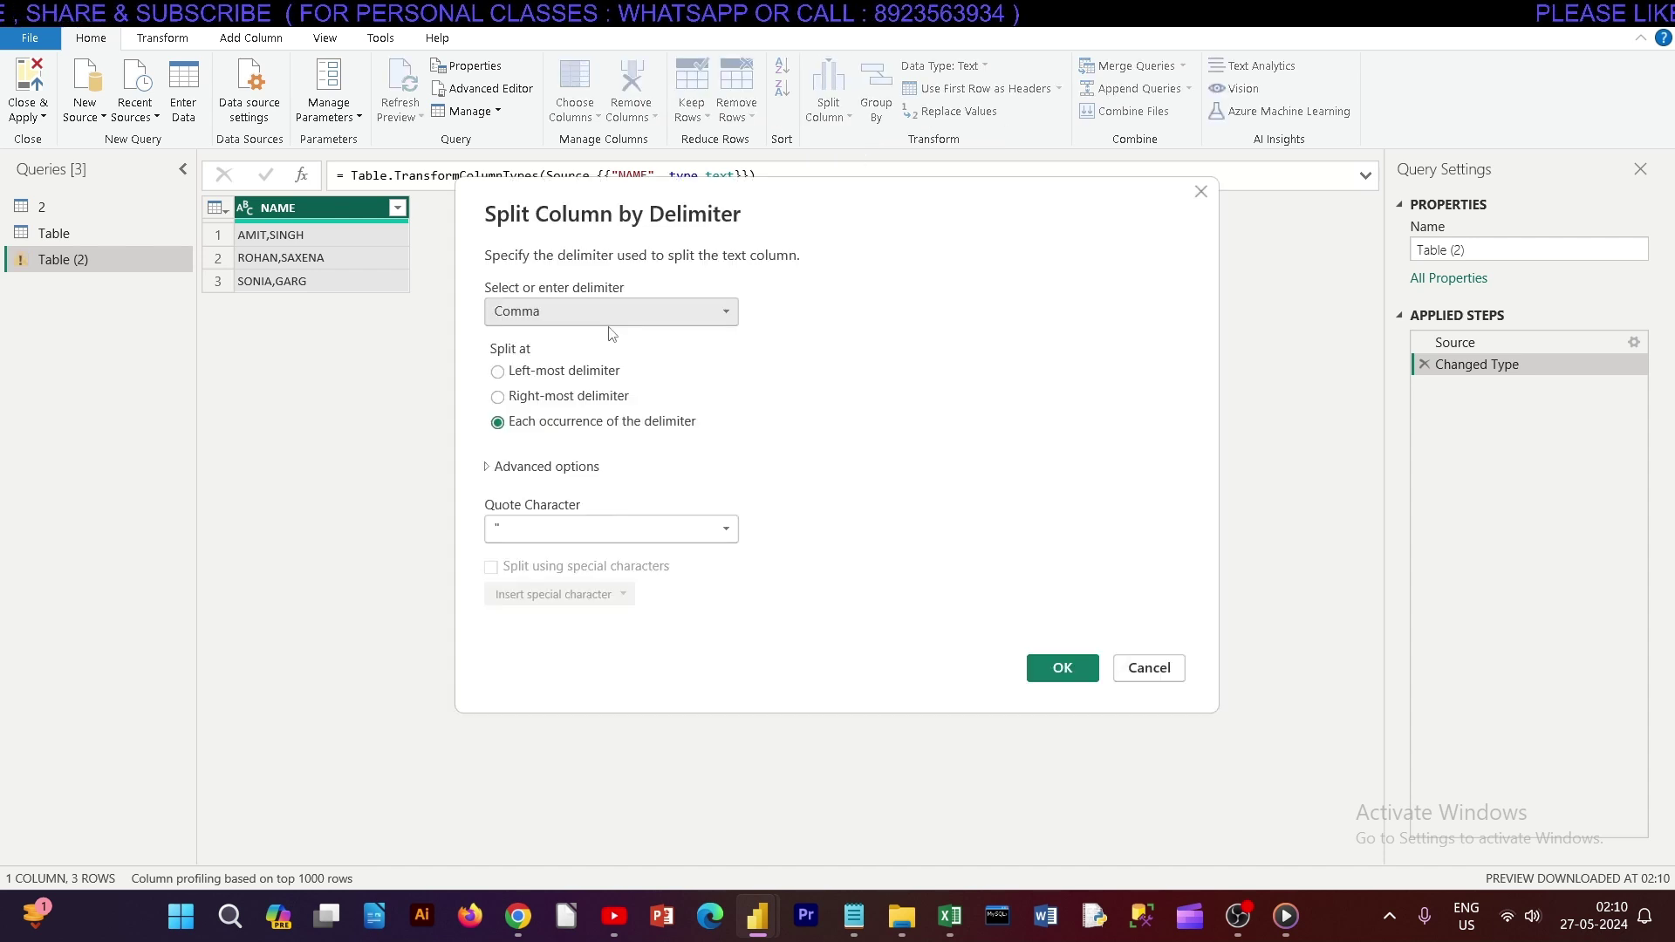
pyautogui.click(588, 312)
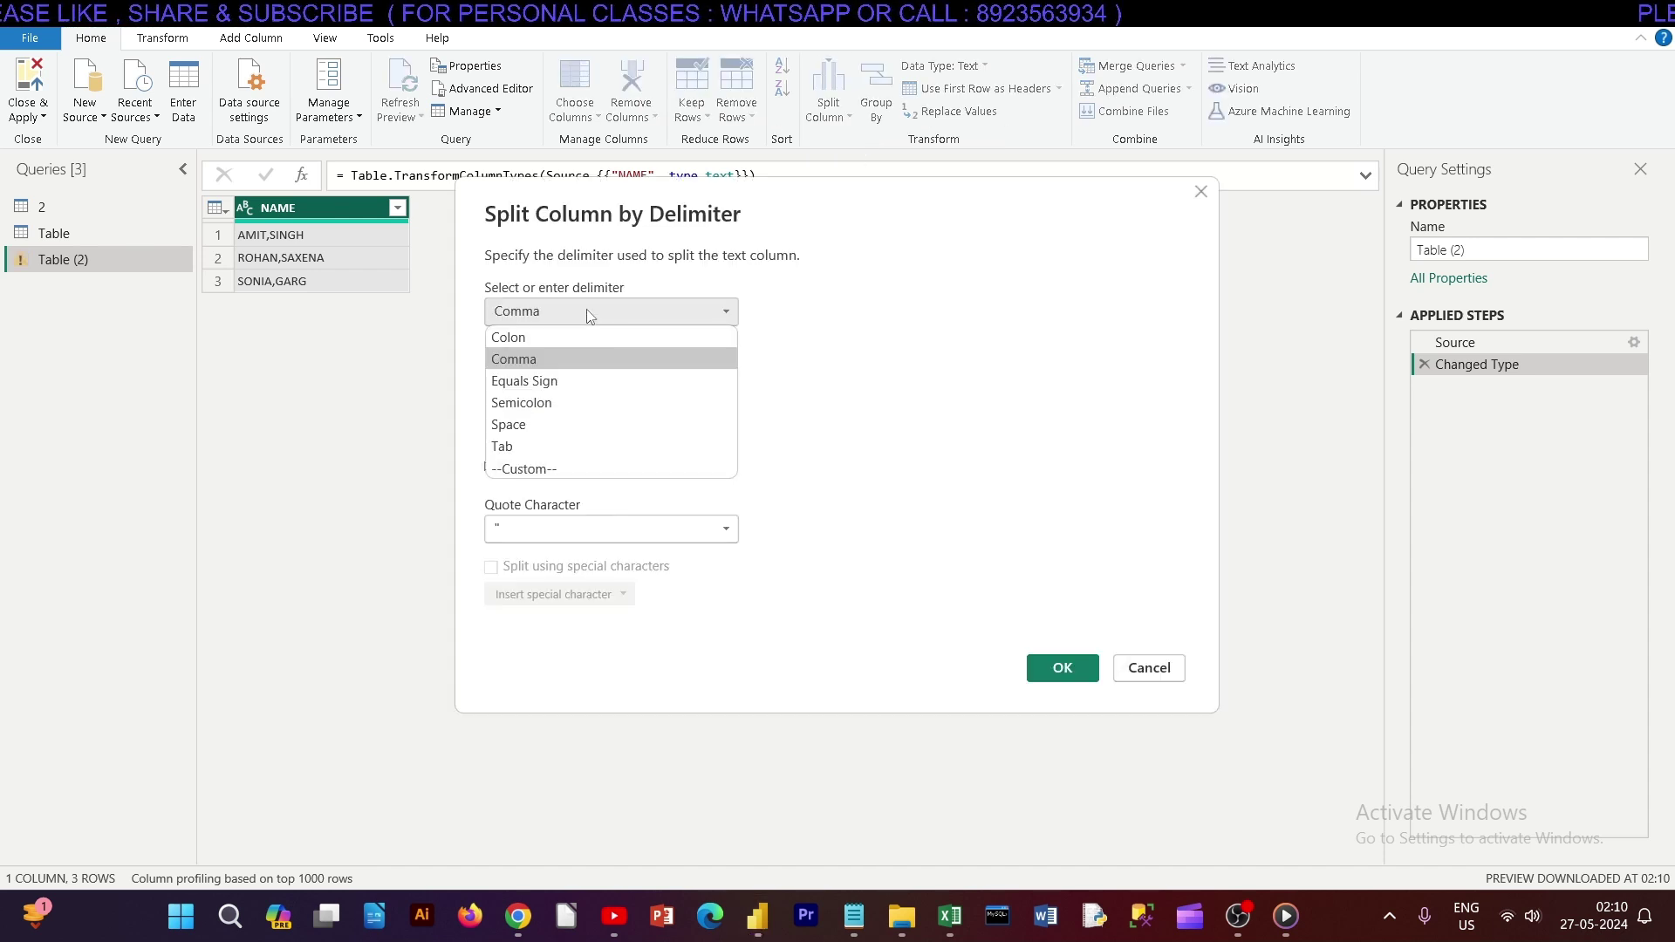
pyautogui.click(583, 309)
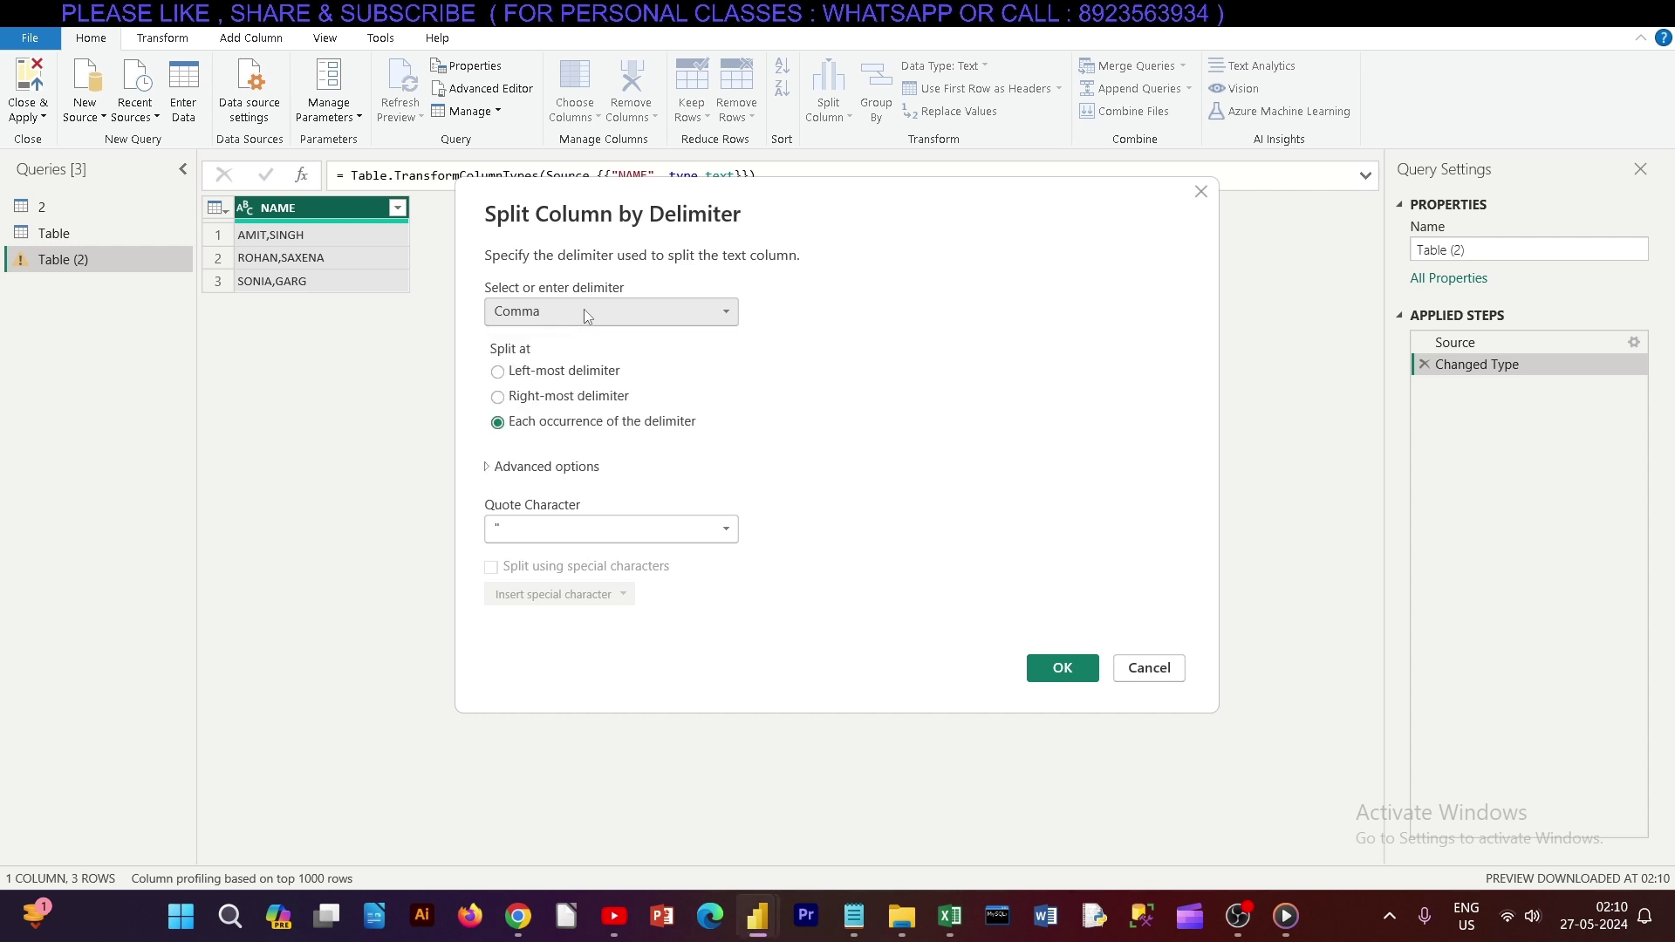
pyautogui.click(584, 309)
pyautogui.click(563, 470)
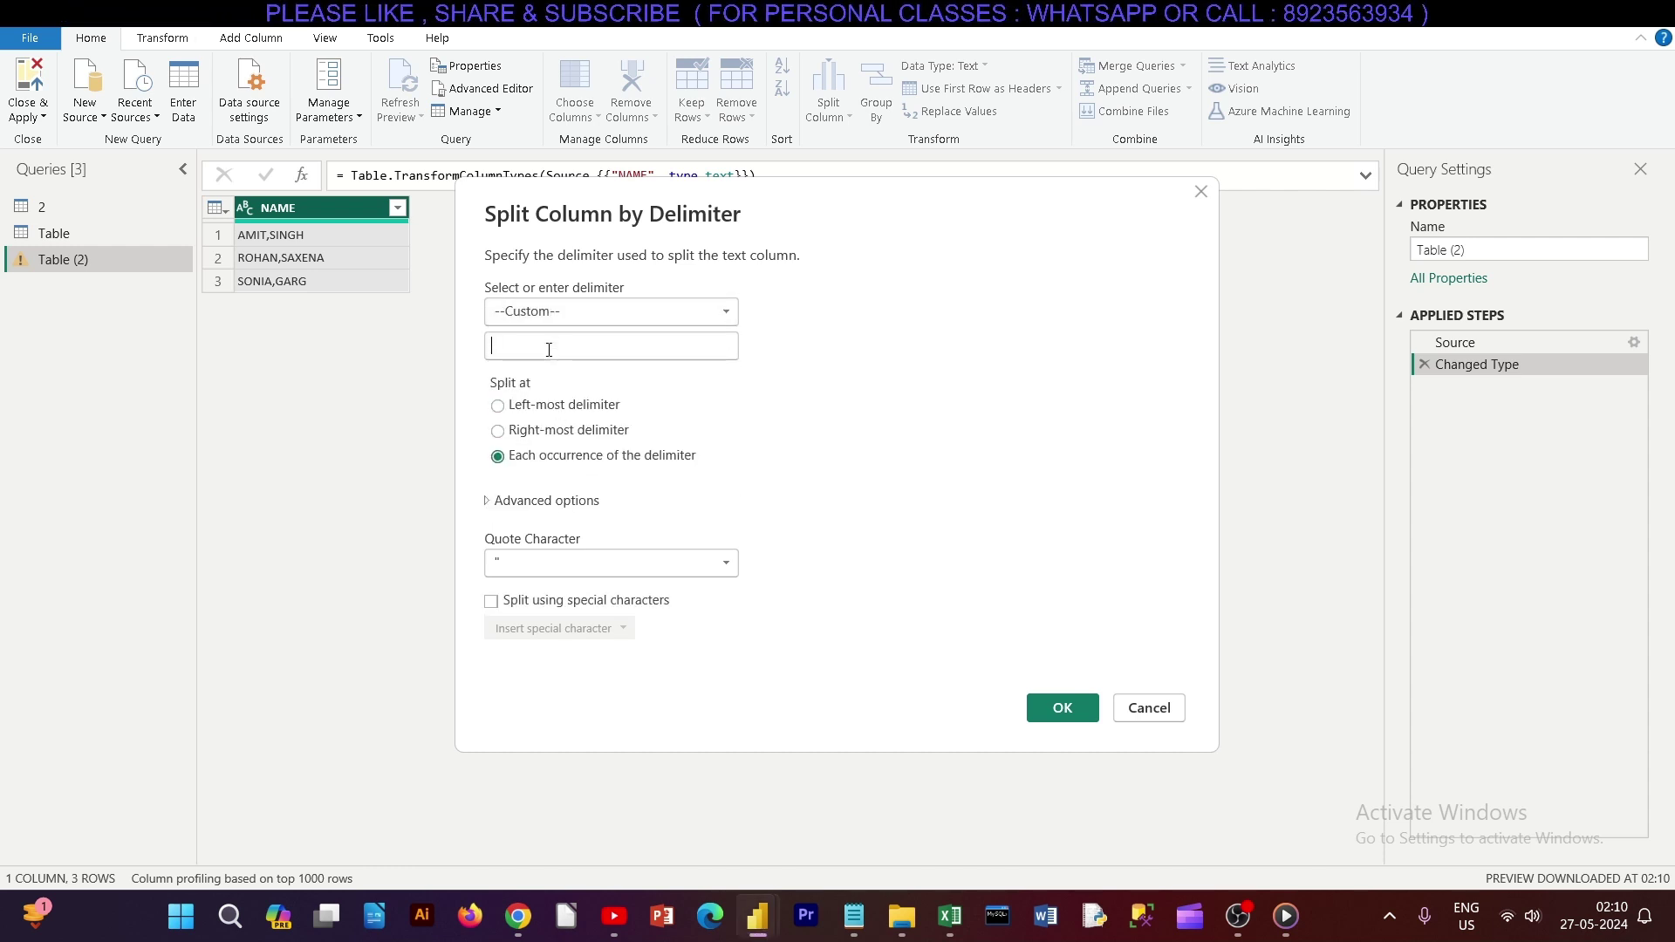
pyautogui.write('/')
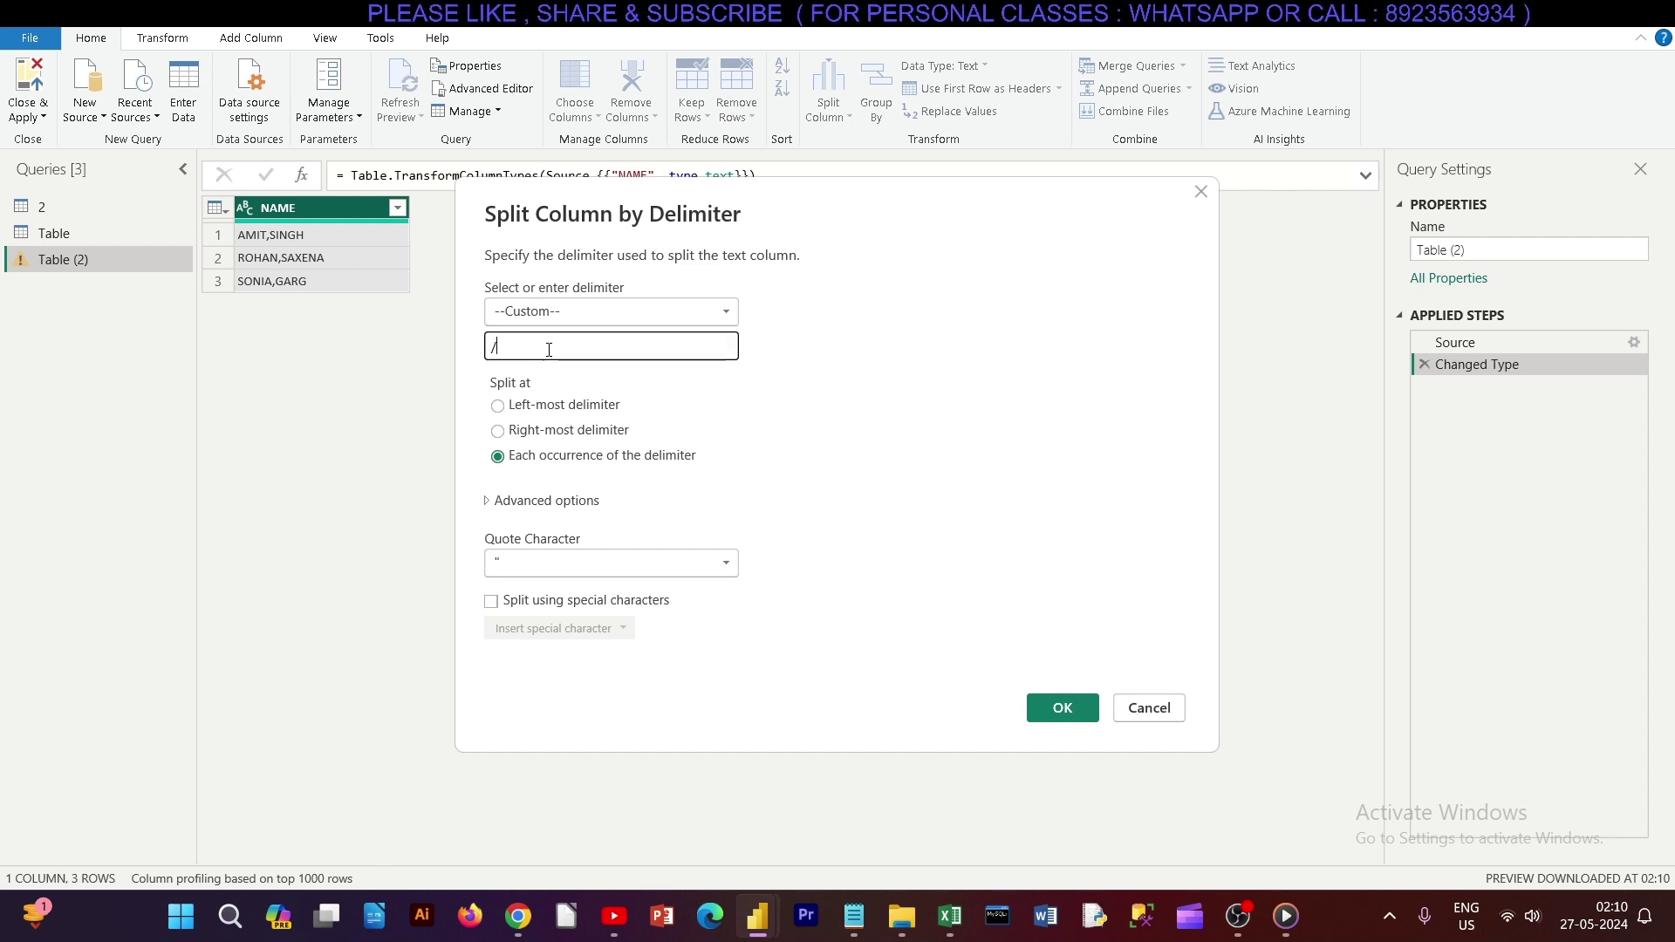
pyautogui.press('BackSpace')
# Set the delimiter to Comma and split the NAME column at each occurrence.
pyautogui.click(571, 312)
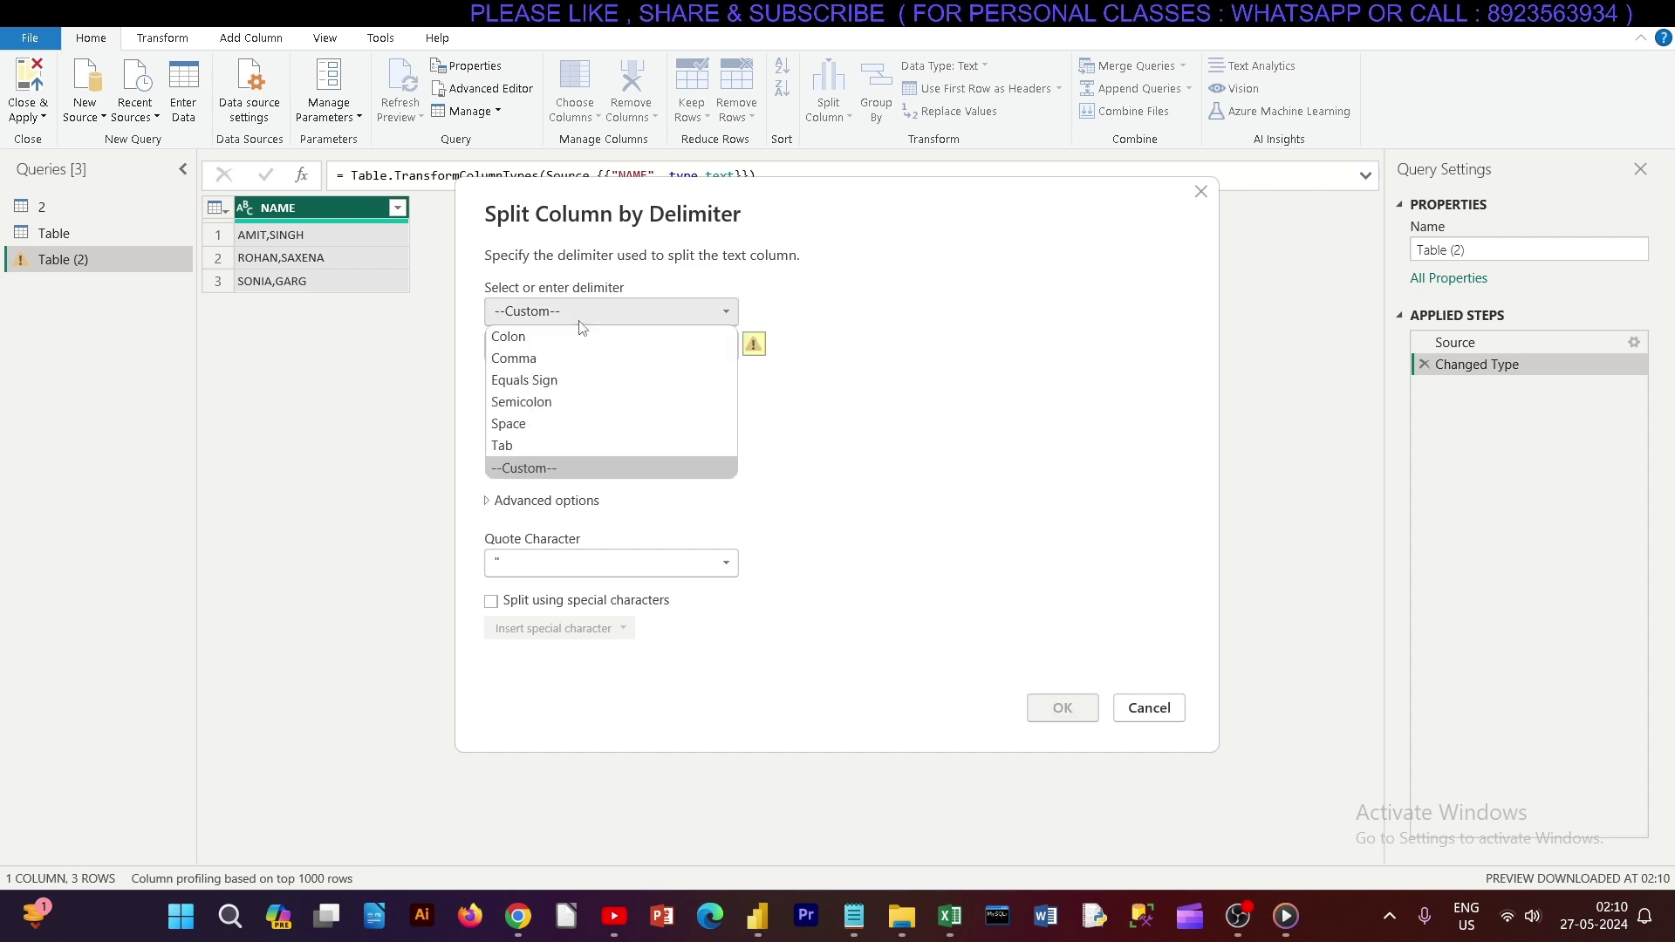
pyautogui.click(555, 358)
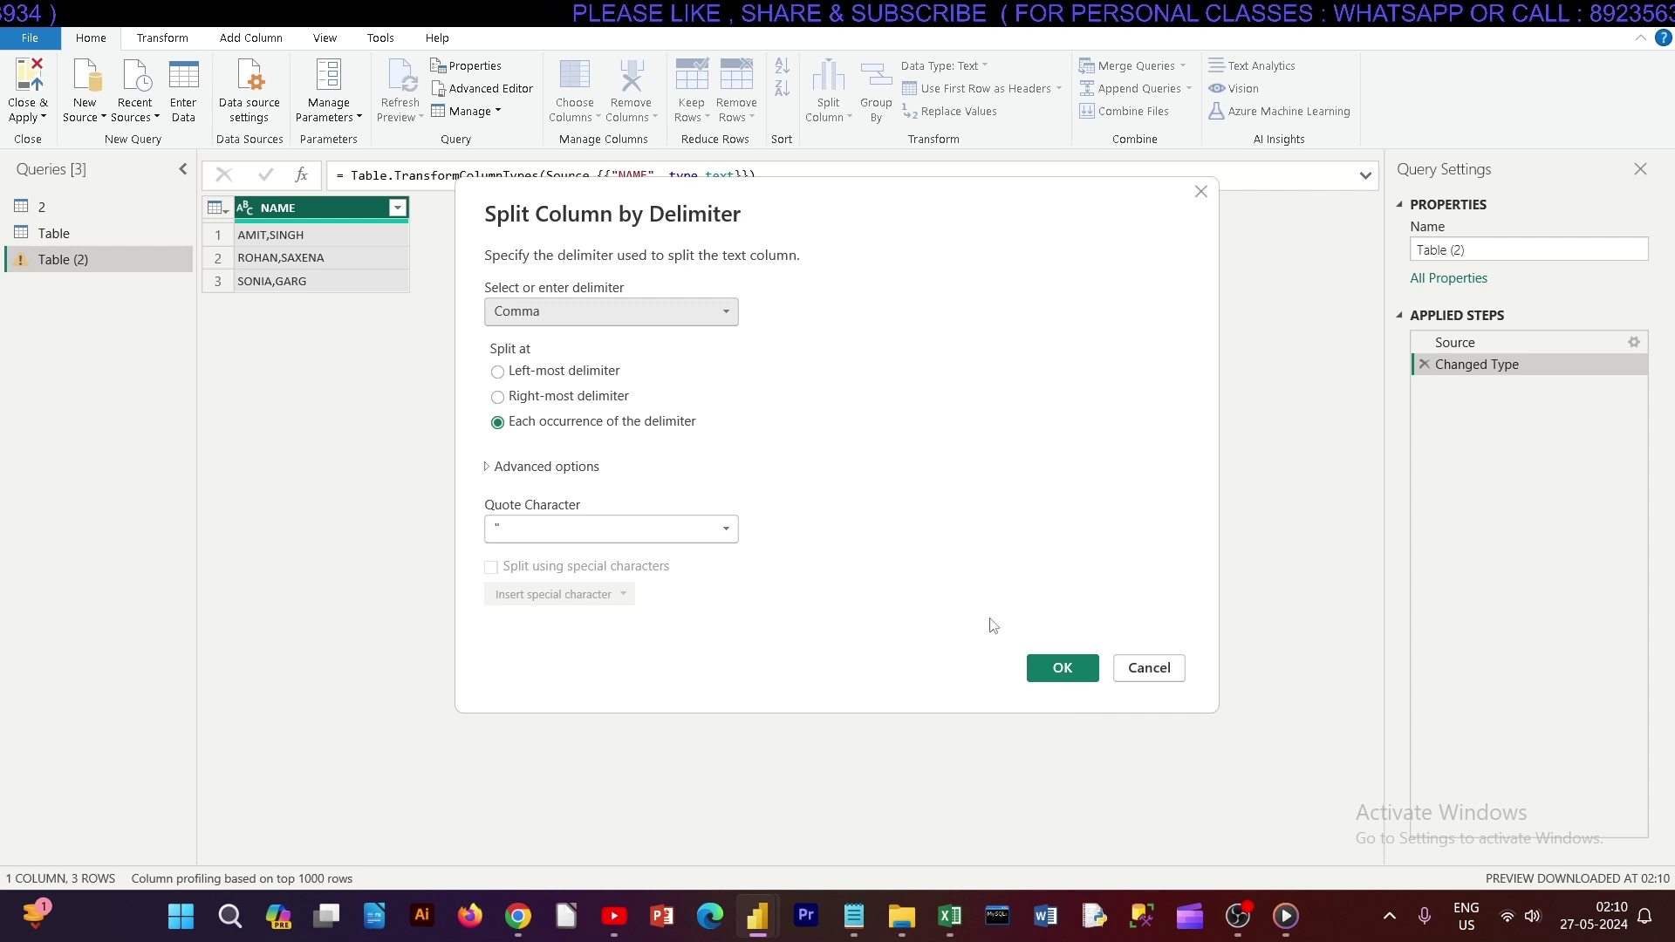
pyautogui.click(1061, 668)
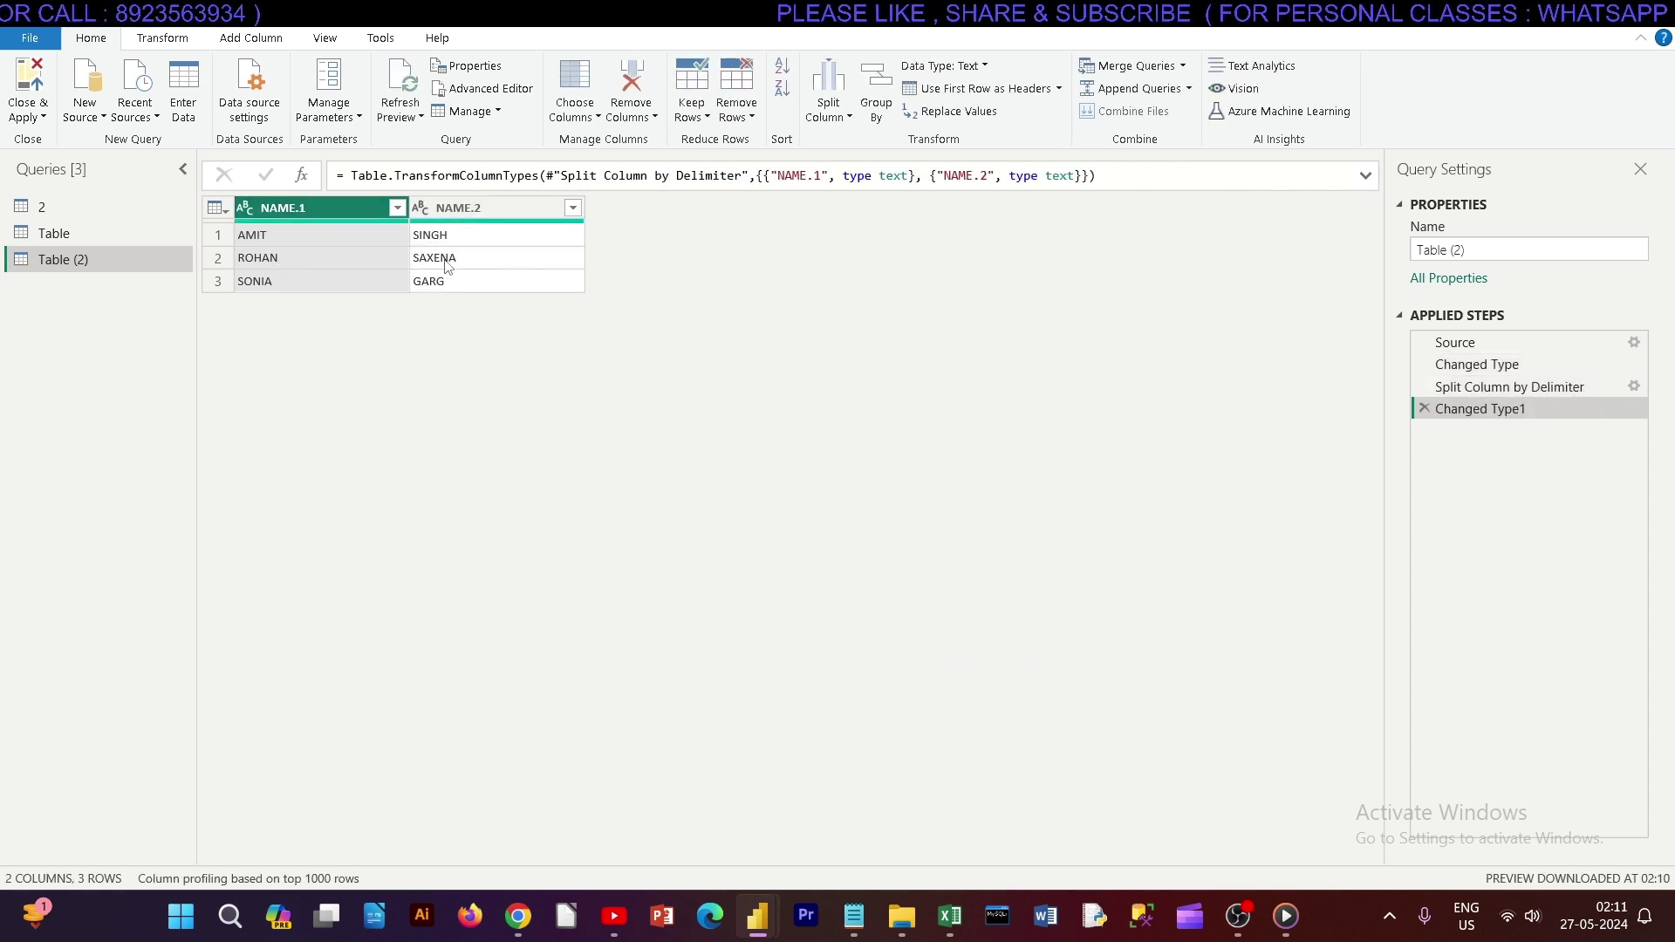
# Inspect the split name columns and delete the Changed Type1 and Split Column by Delimiter steps from Table (2).
pyautogui.click(444, 279)
pyautogui.click(444, 260)
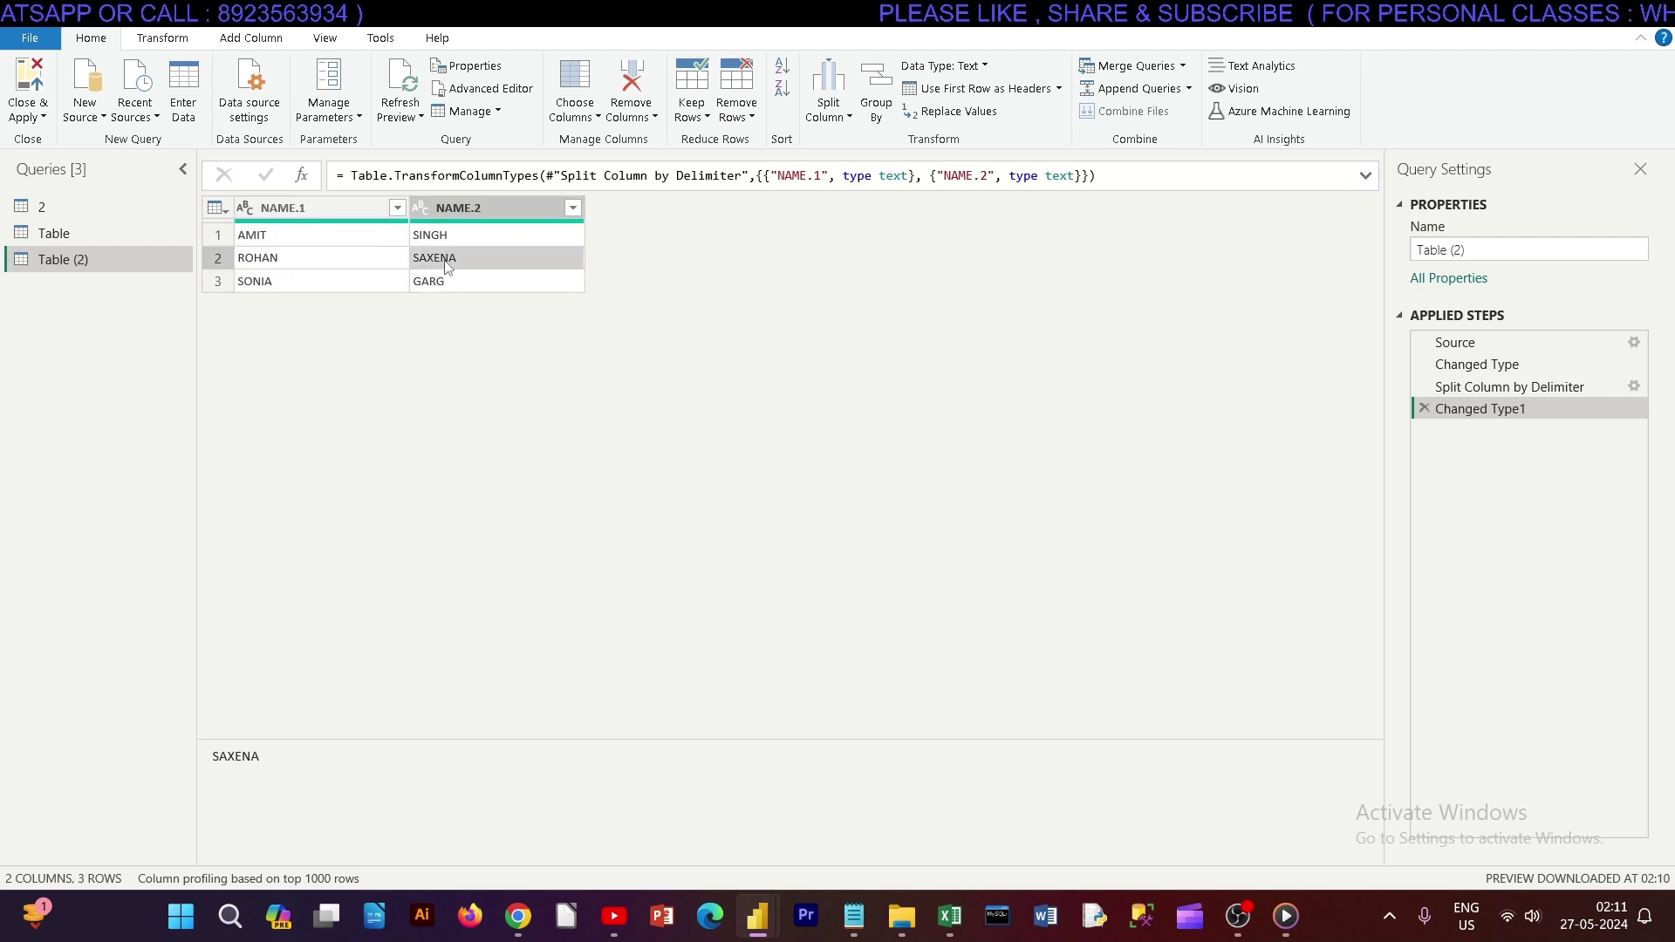
pyautogui.click(291, 232)
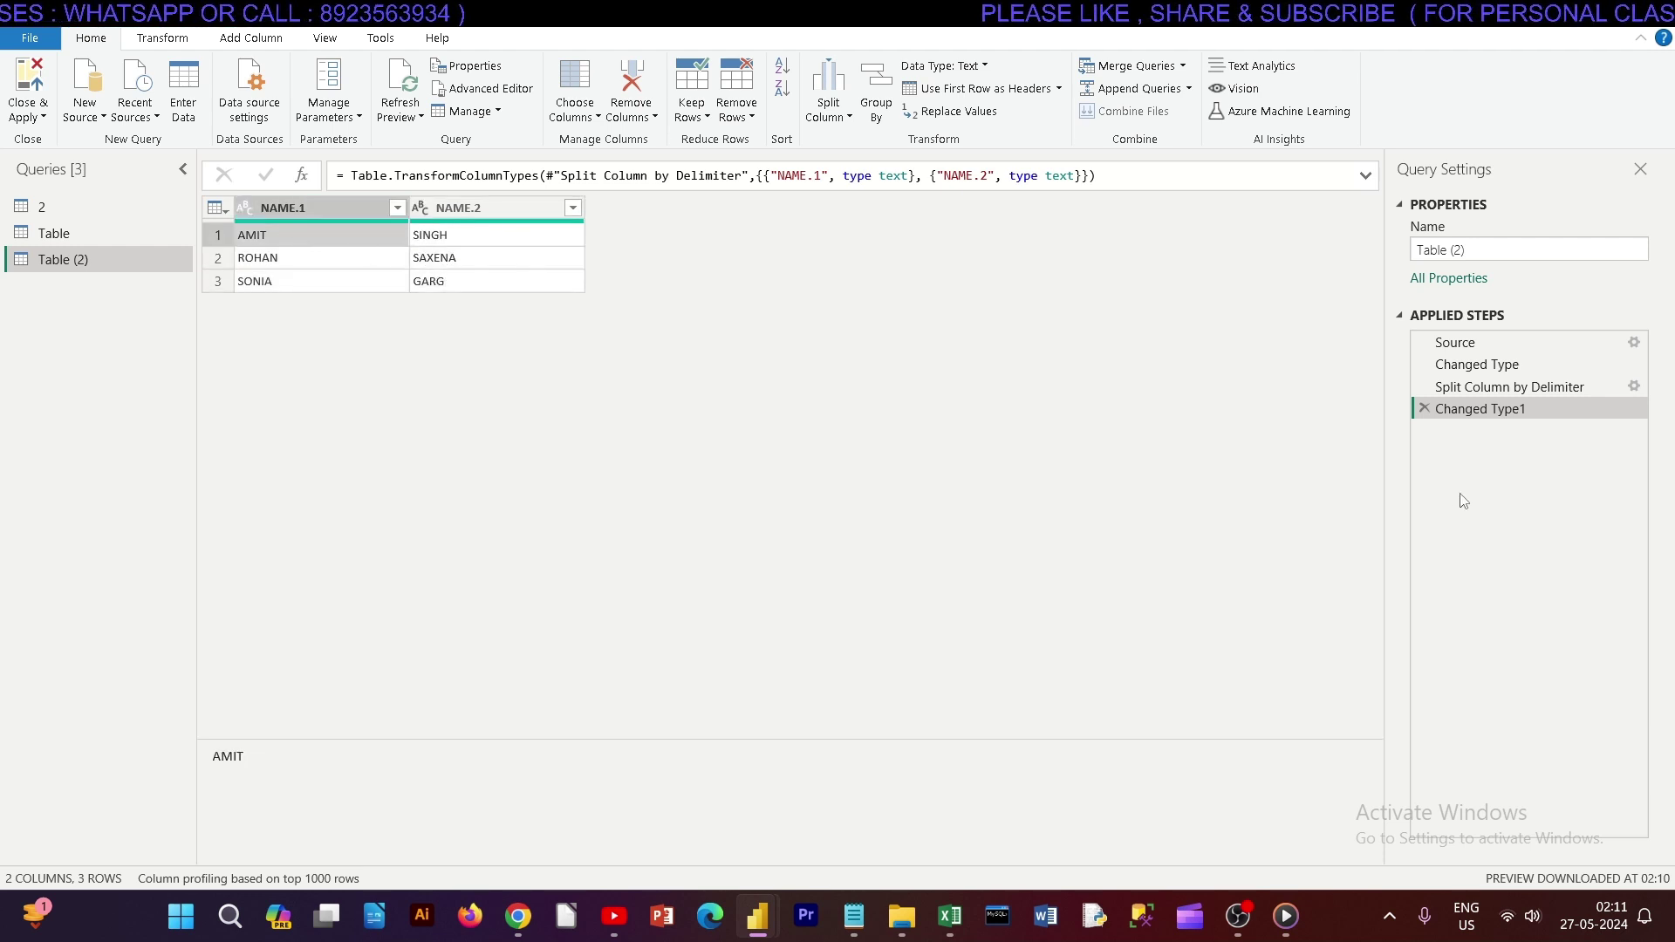
pyautogui.click(1483, 386)
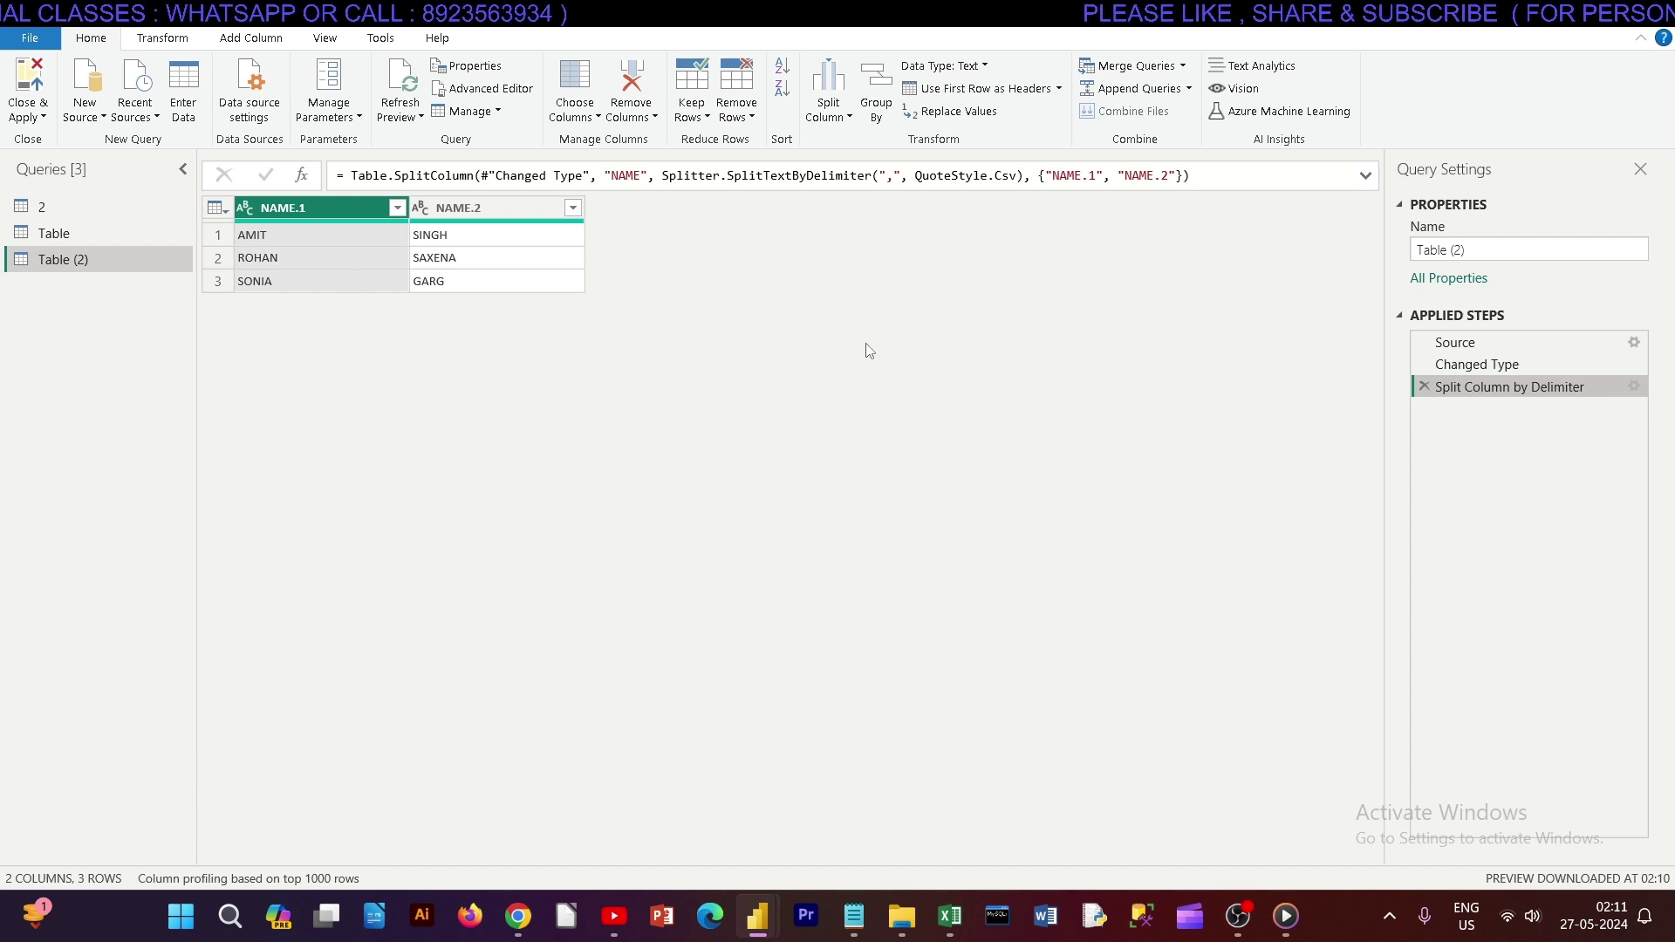
pyautogui.click(1423, 386)
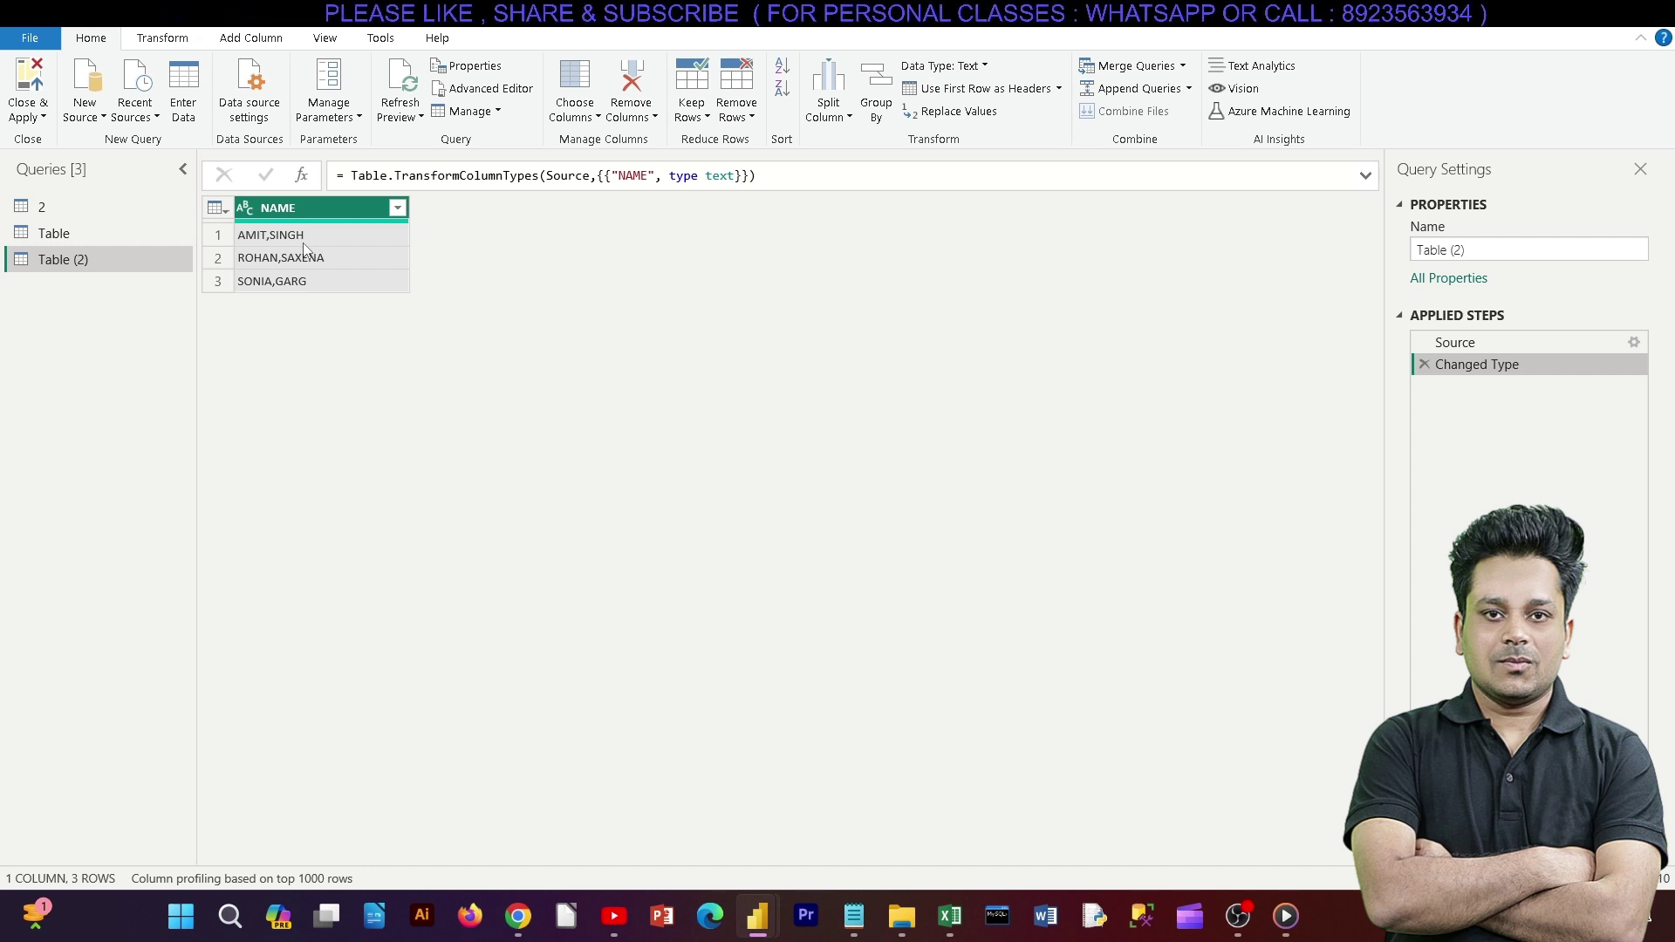
# Split the NAME column at each comma again and remove the resulting NAME.2 column.
pyautogui.click(823, 111)
pyautogui.click(868, 139)
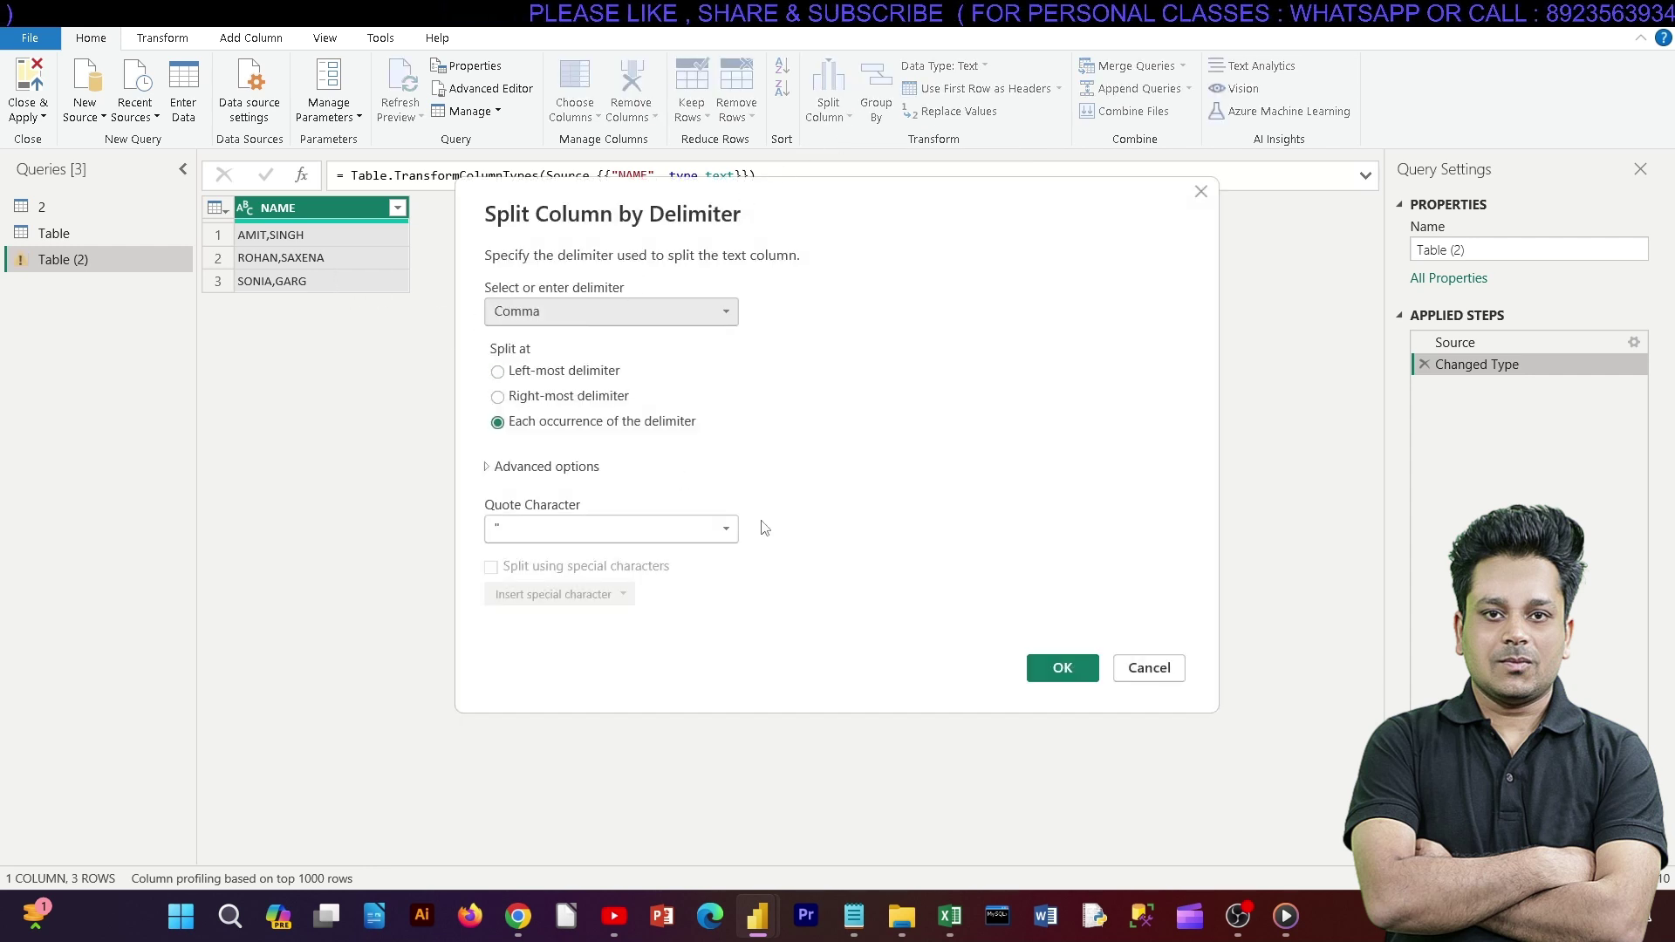
pyautogui.click(1038, 667)
pyautogui.rightClick(471, 210)
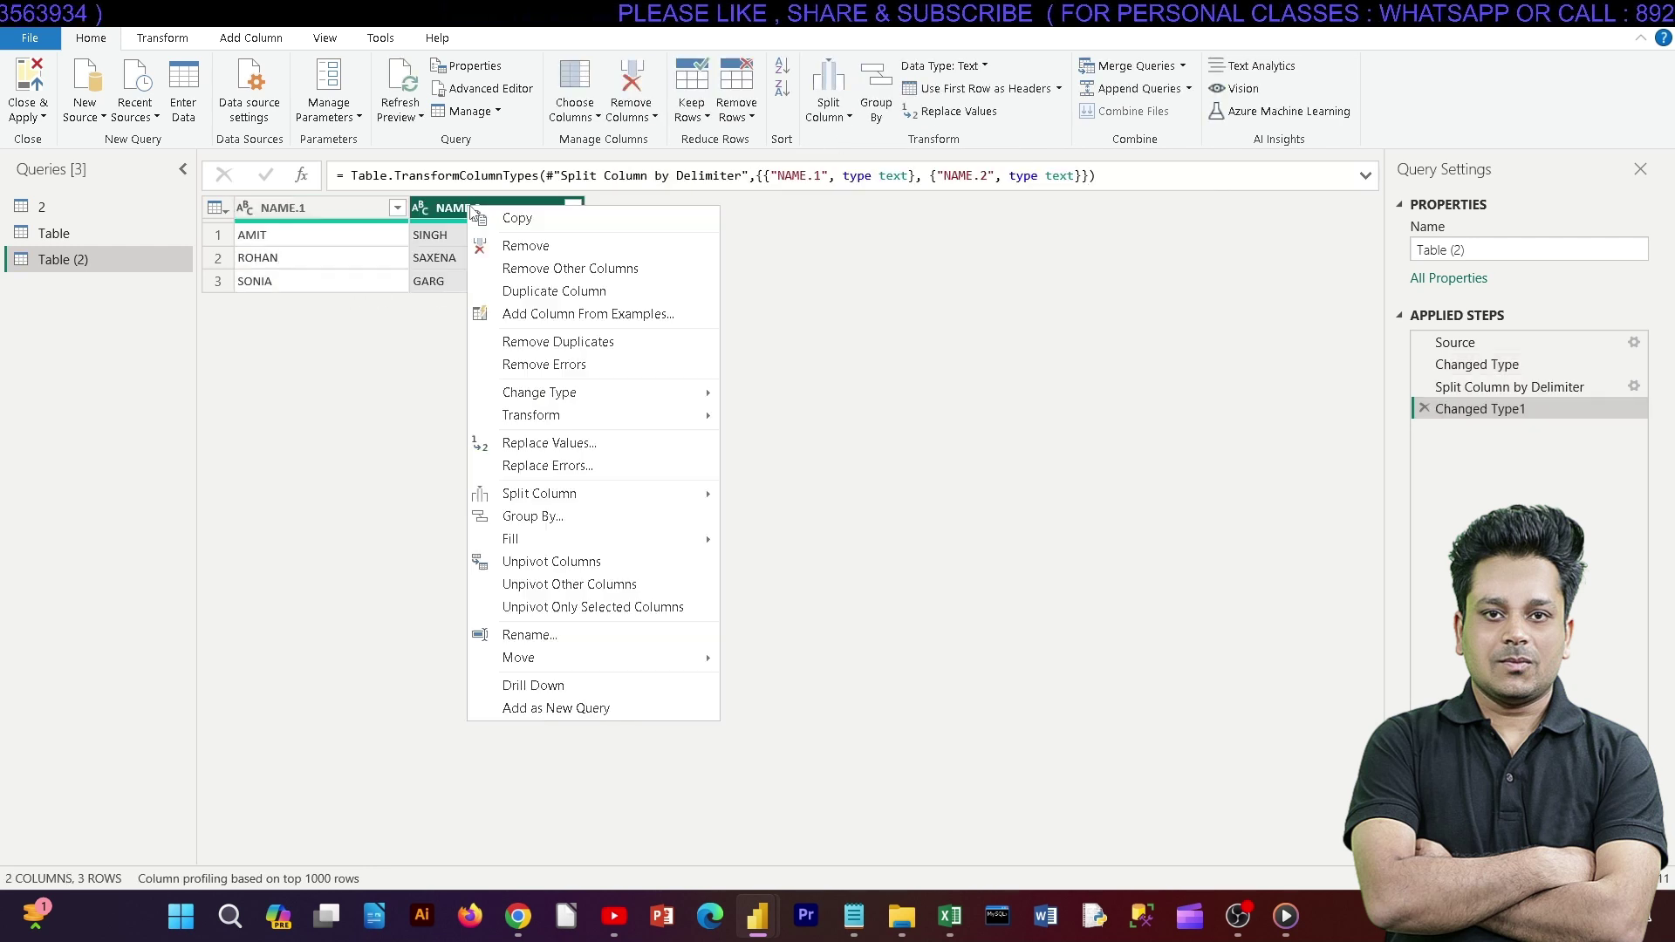
pyautogui.click(527, 248)
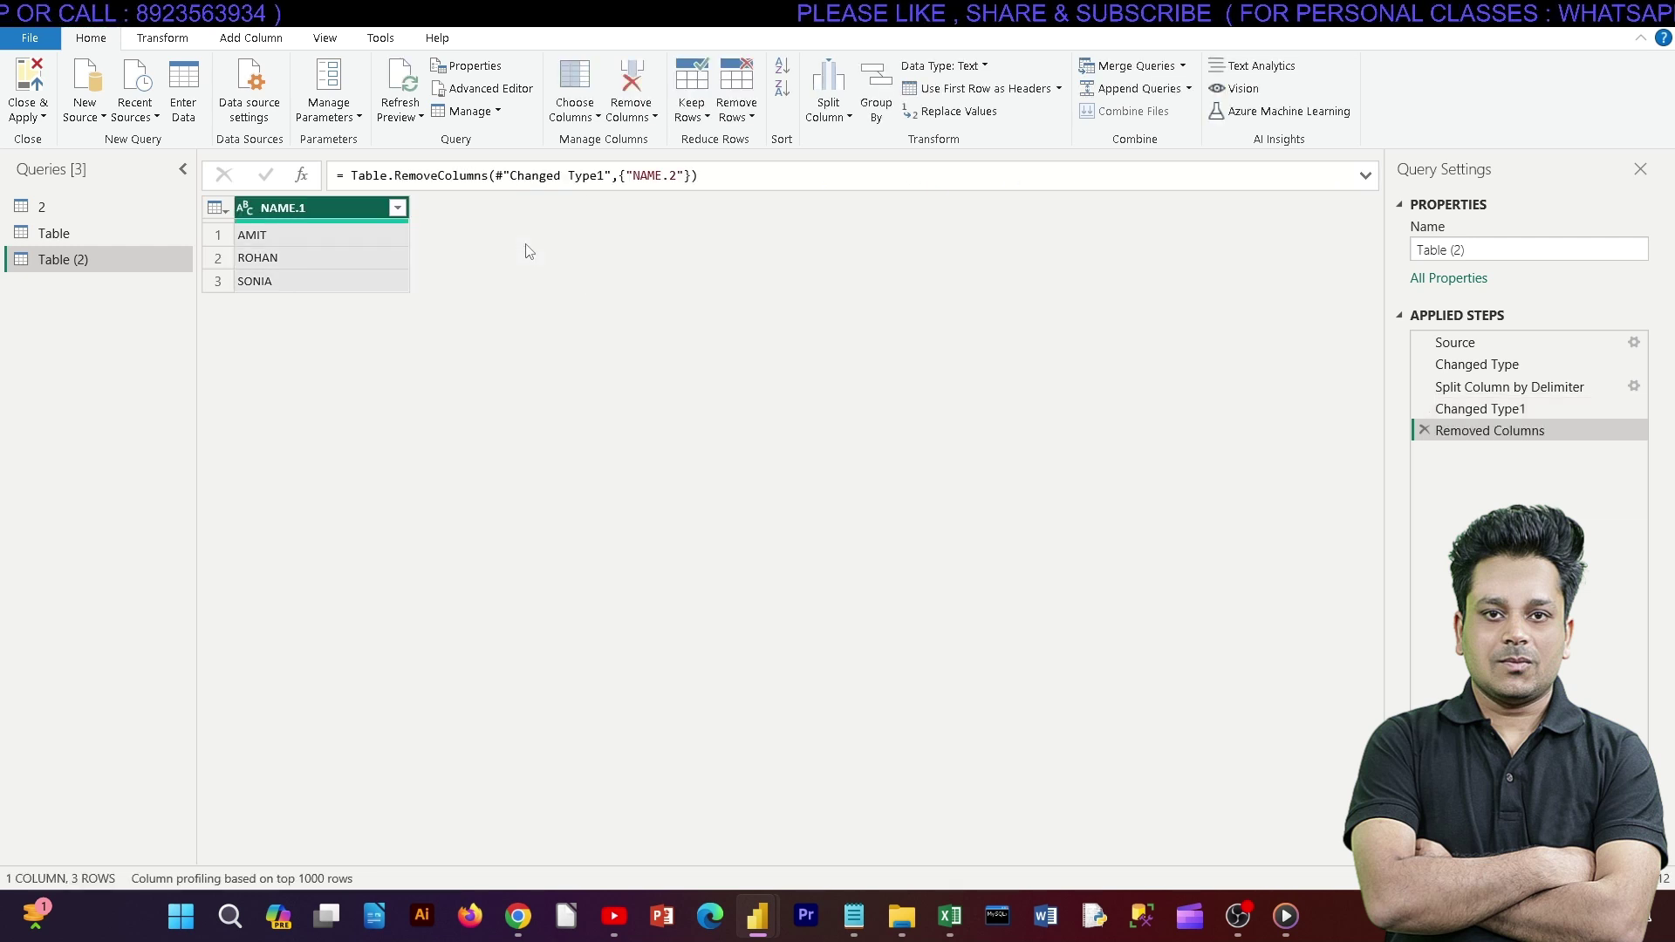